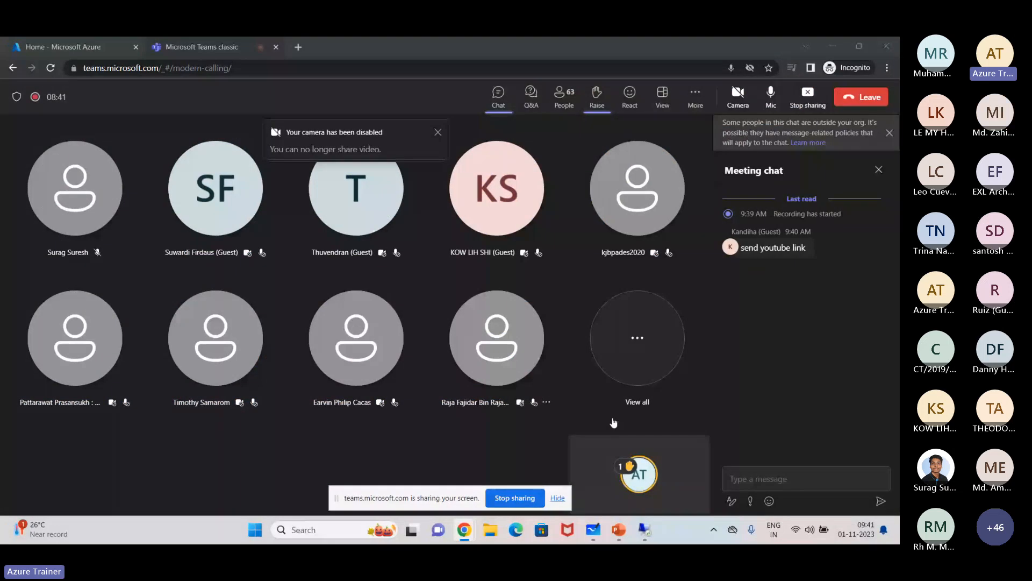
Step: Switch to Microsoft Whiteboard, examine the server connection and disk sketches, and move the screen-sharing bar off the drawing tools
left_click(592, 531)
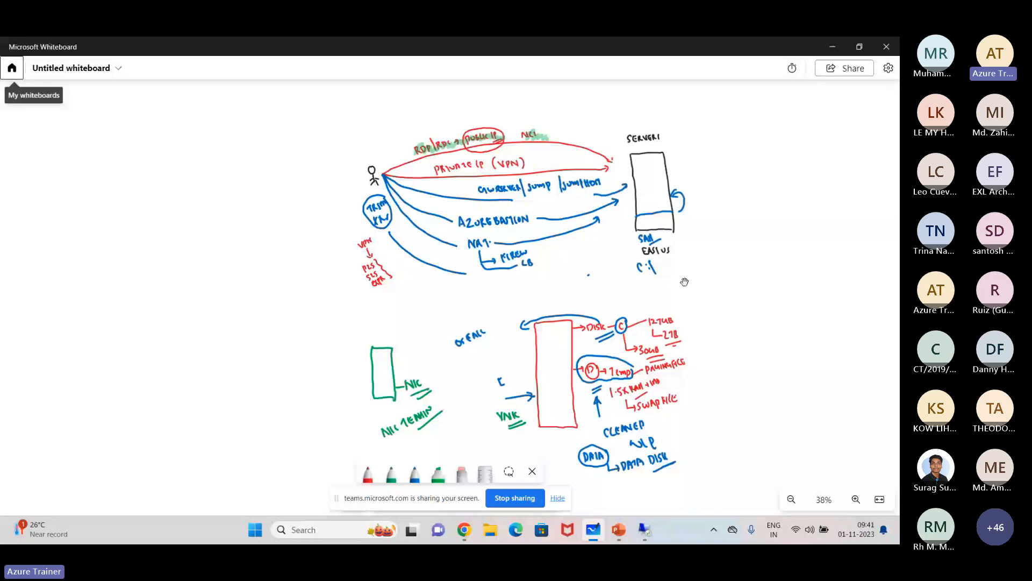
scroll(685, 282, "up", 2)
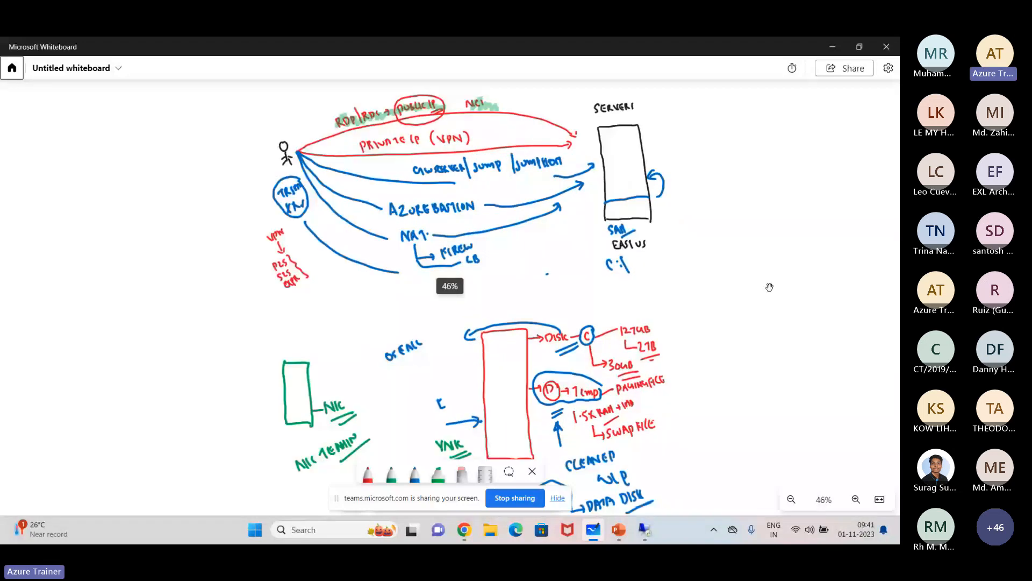
scroll(769, 287, "up", 1)
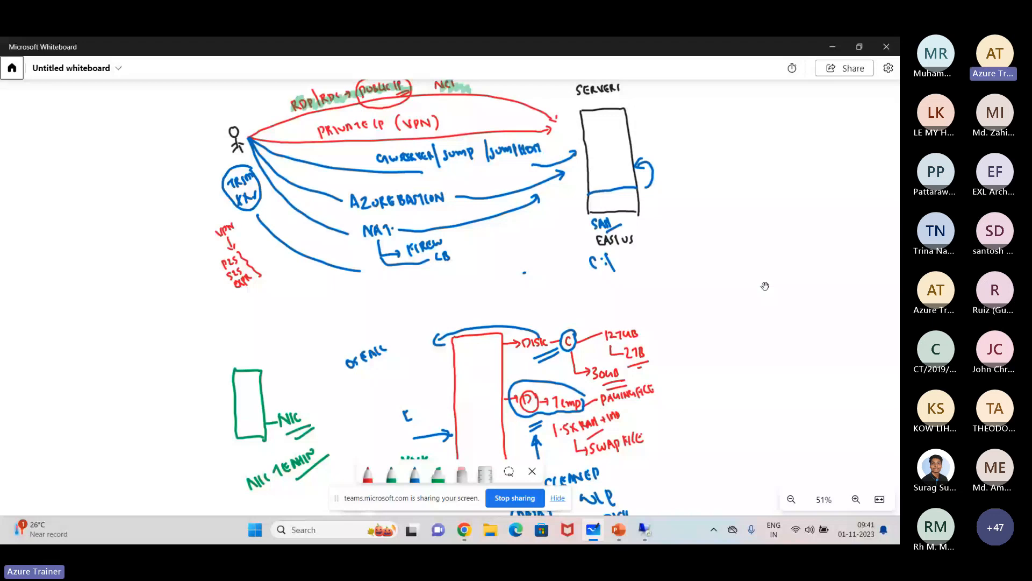
right_click(752, 237)
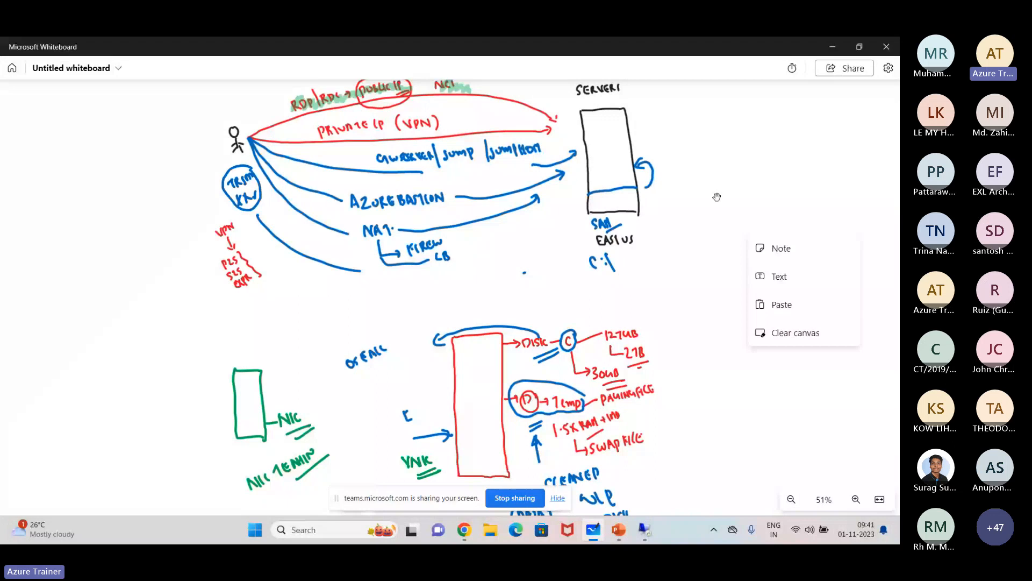
scroll(716, 197, "up", 1)
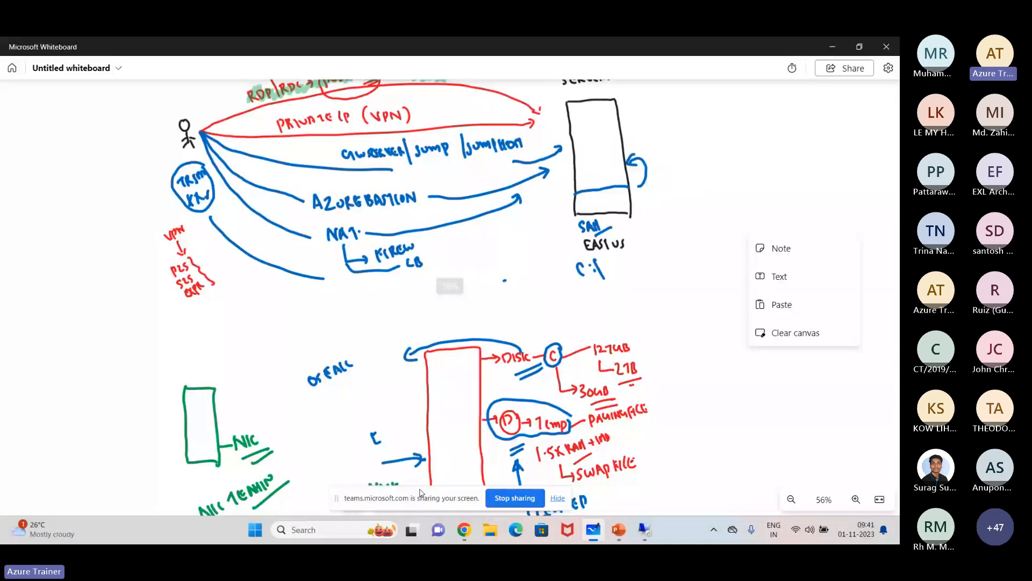
left_click_drag(421, 494, 743, 358)
scroll(711, 257, "up", 1)
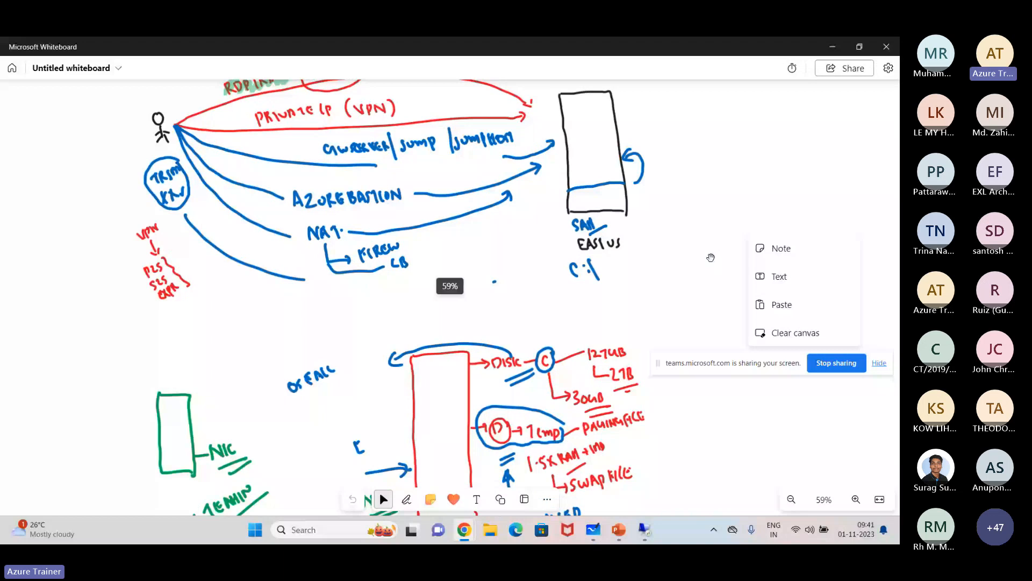
scroll(711, 258, "up", 1)
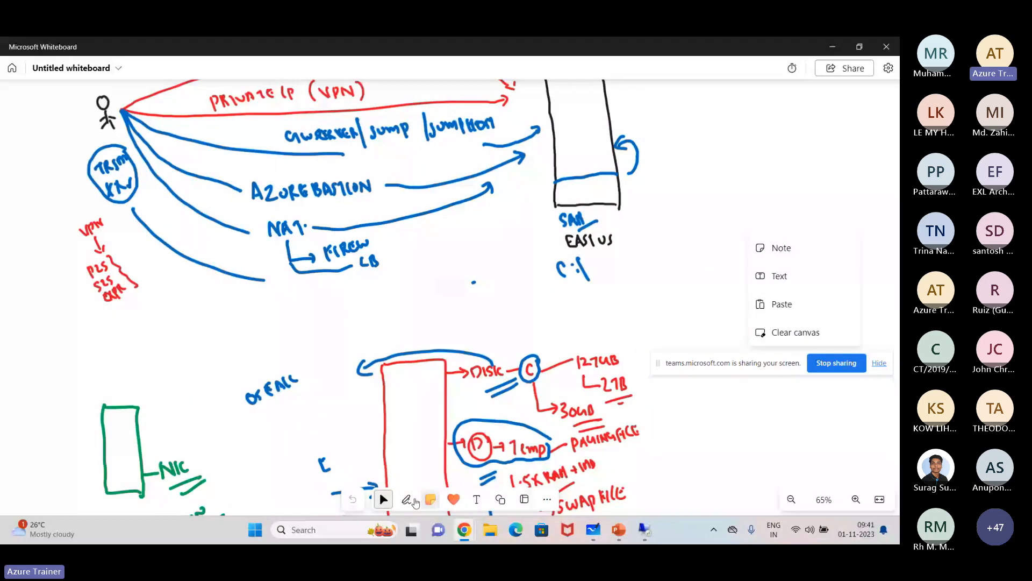
Step: Write the first list item "1. SUBSCR" with the red pen on an empty area of the whiteboard
left_click_drag(369, 306, 369, 194)
left_click_drag(380, 339, 380, 184)
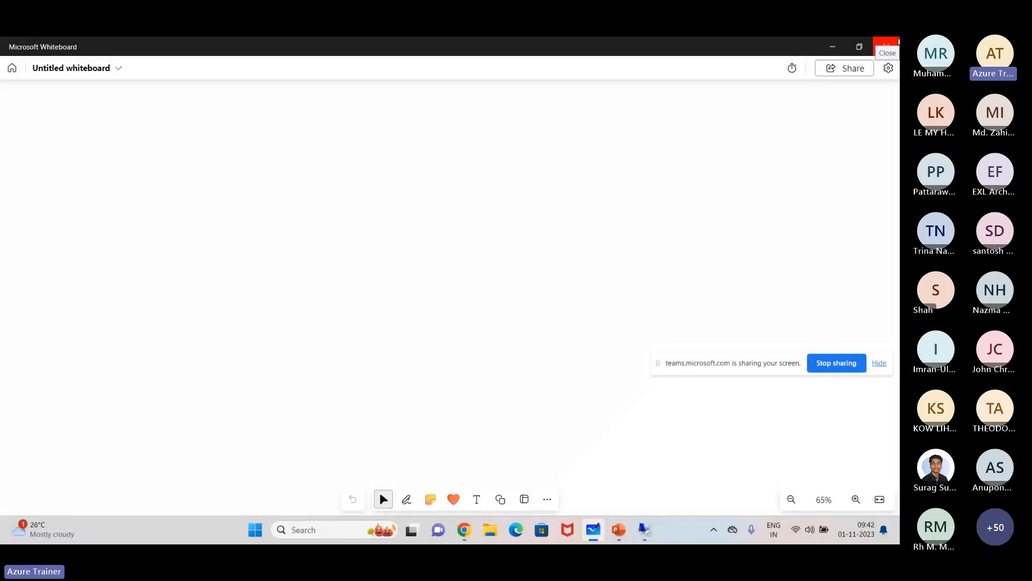
left_click(407, 504)
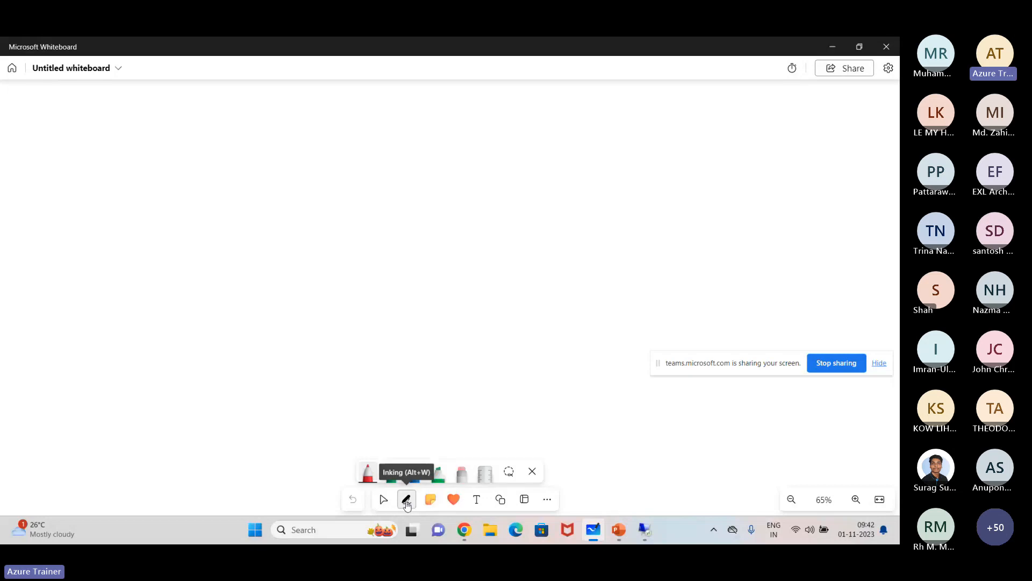
left_click(367, 481)
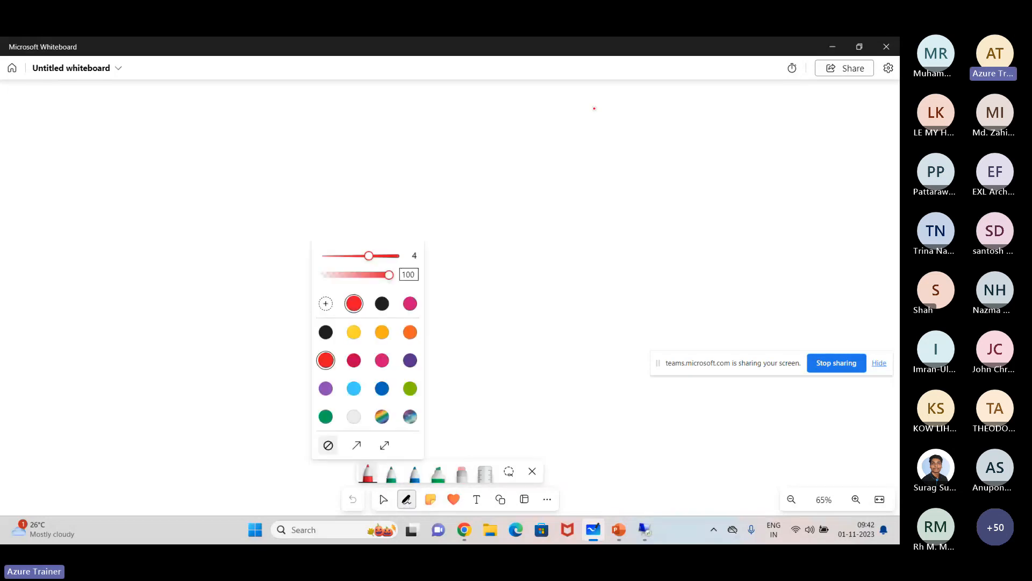
left_click_drag(629, 97, 629, 111)
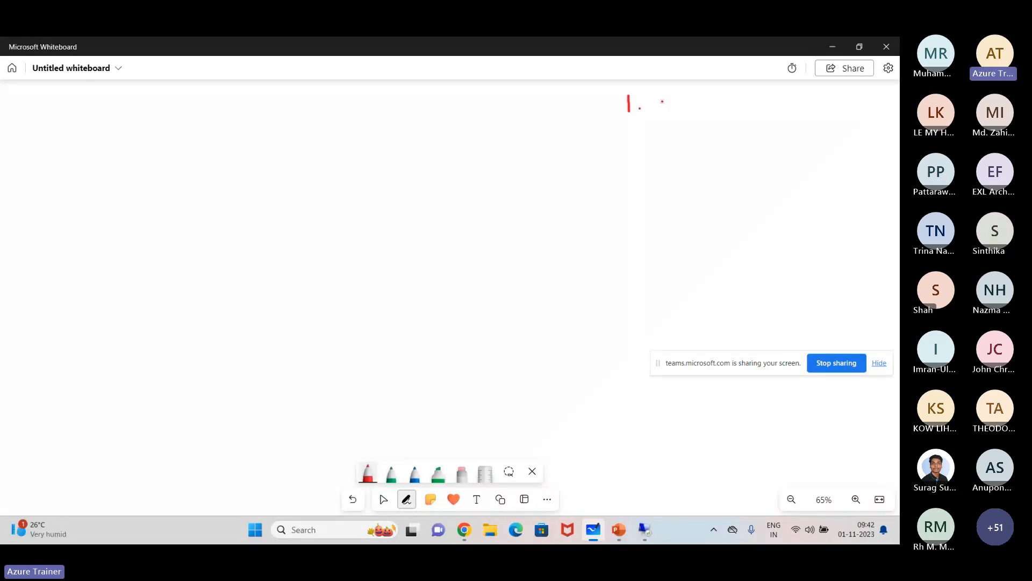
left_click_drag(665, 96, 651, 112)
left_click_drag(665, 97, 675, 98)
left_click_drag(678, 97, 678, 112)
mouse_move(698, 98)
left_mouse_down()
mouse_move(690, 111)
mouse_move(703, 112)
left_mouse_up()
left_click_drag(708, 102, 713, 100)
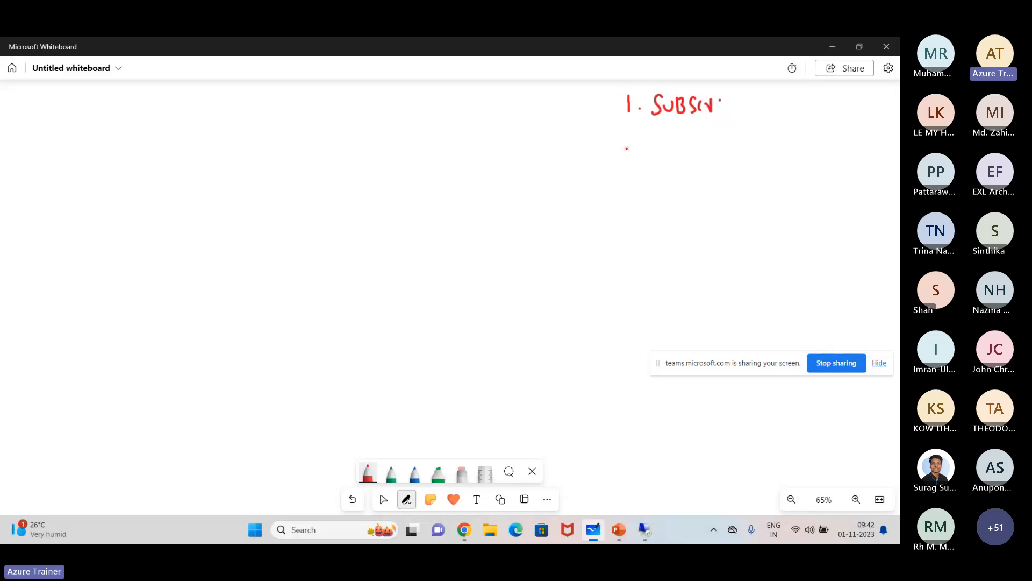
Step: Add the list items "2. RG" and "3. REGION" in red below the first item
left_click_drag(628, 146, 639, 156)
left_click(645, 152)
mouse_move(657, 144)
left_mouse_down()
mouse_move(658, 160)
mouse_move(670, 160)
left_mouse_up()
left_click_drag(679, 150, 684, 160)
mouse_move(627, 193)
left_mouse_down()
mouse_move(628, 212)
mouse_move(664, 211)
left_mouse_up()
left_click_drag(674, 195, 675, 211)
left_click_drag(679, 200, 691, 210)
left_click_drag(698, 203, 697, 208)
left_click_drag(710, 211, 724, 198)
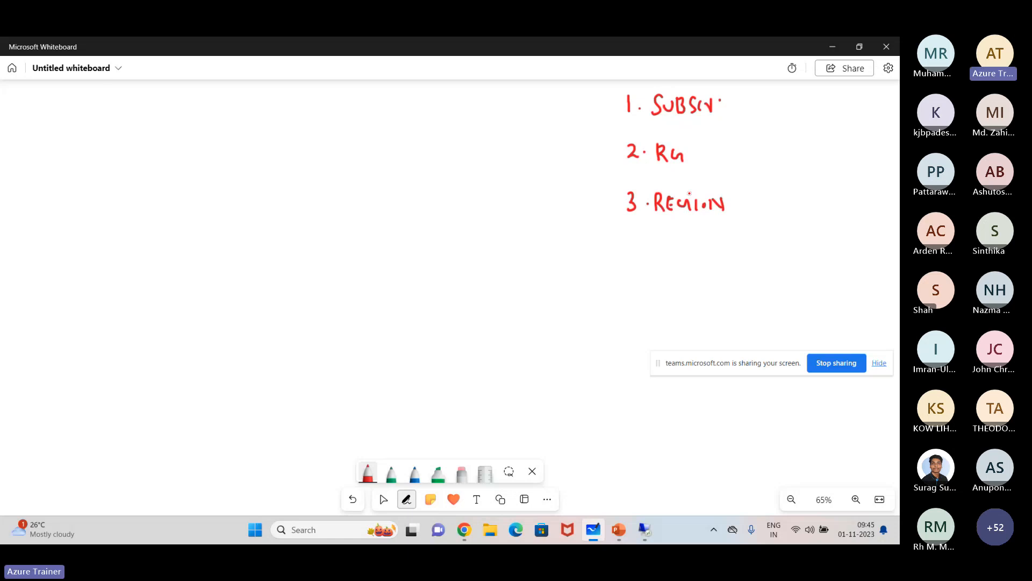
Step: Handwrite the fourth list item, "4 FIRST URL", in red below "3. REGION"
left_click_drag(630, 249, 636, 261)
mouse_move(630, 249)
left_mouse_down()
mouse_move(633, 265)
mouse_move(661, 264)
mouse_move(672, 245)
left_mouse_up()
left_click_drag(675, 246, 680, 262)
left_click_drag(682, 246, 691, 257)
mouse_move(700, 245)
left_mouse_down()
mouse_move(702, 259)
mouse_move(693, 259)
mouse_move(705, 260)
left_mouse_up()
left_click(720, 249)
left_click_drag(716, 244, 725, 252)
left_click_drag(733, 254, 748, 247)
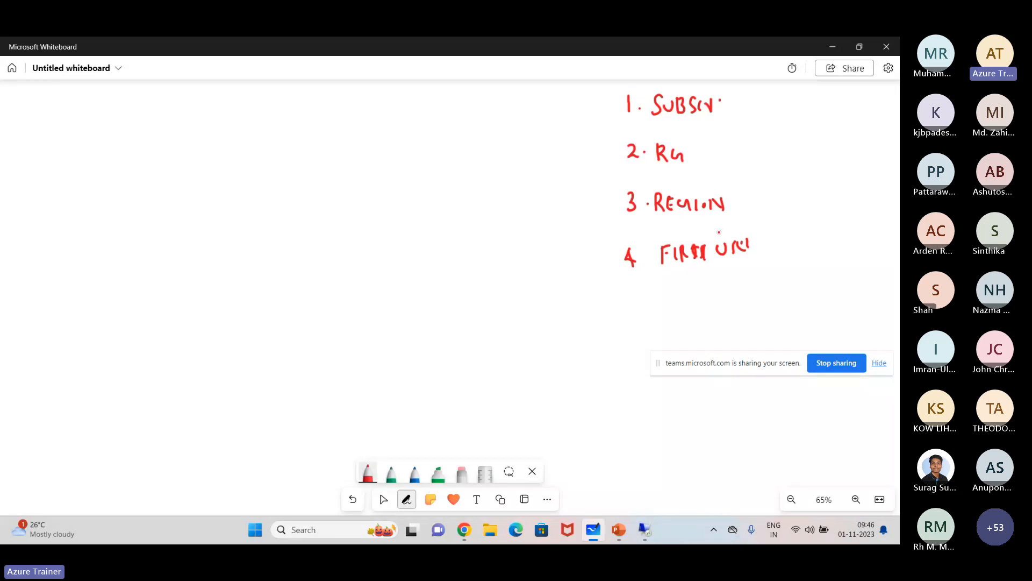
Step: Handwrite the fifth list item, "5 UNIQUE", in red beneath the fourth item
mouse_move(629, 296)
left_mouse_down()
mouse_move(637, 305)
mouse_move(627, 312)
left_mouse_up()
left_click(655, 304)
left_click_drag(629, 295, 715, 296)
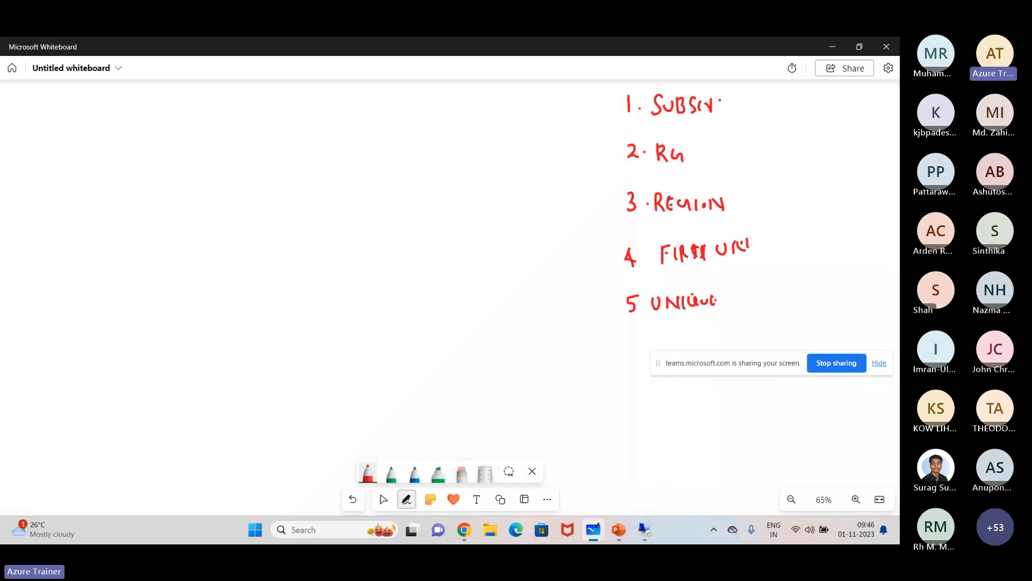
Step: Stop inking, revisit the server connection sketches, and switch to the Azure portal home page in Chrome
left_click(382, 497)
left_click_drag(437, 244, 437, 361)
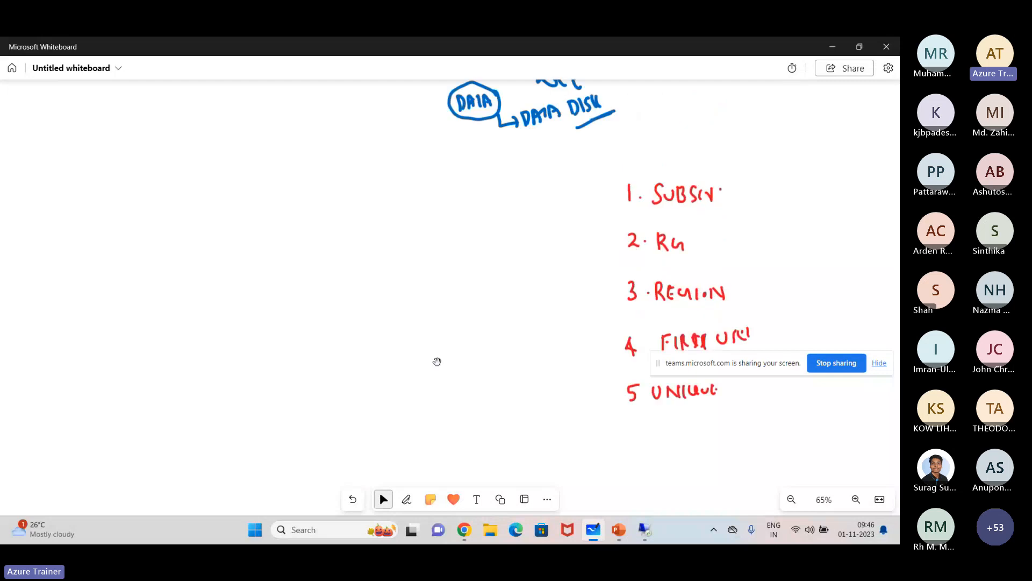
left_click_drag(422, 162, 429, 406)
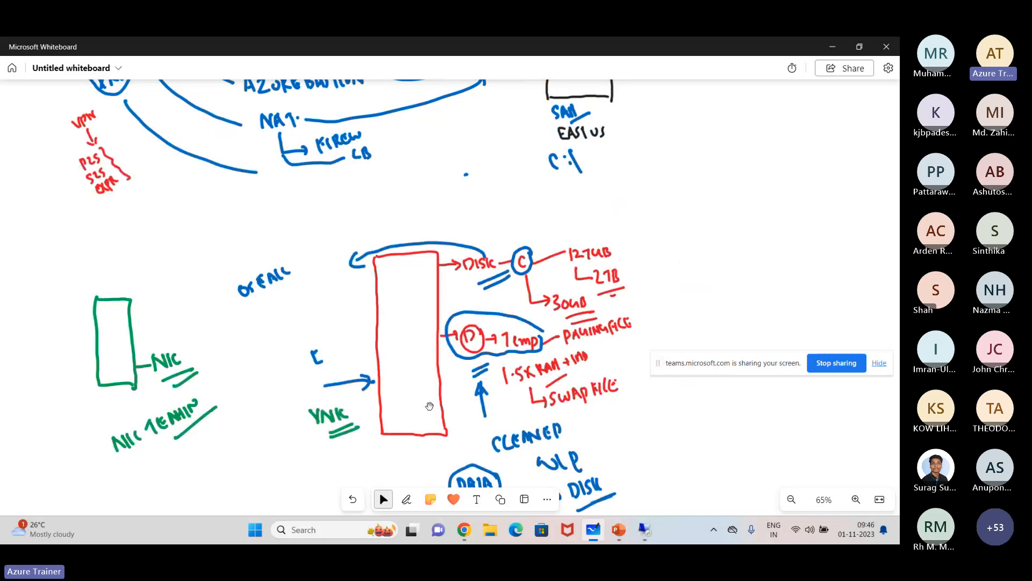
scroll(461, 378, "up", 3)
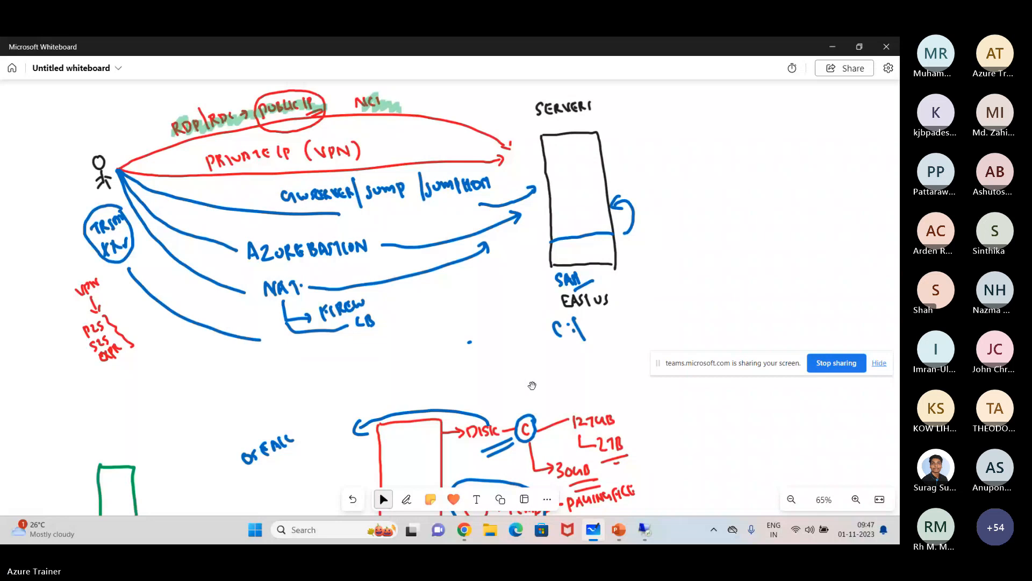
mouse_move(474, 530)
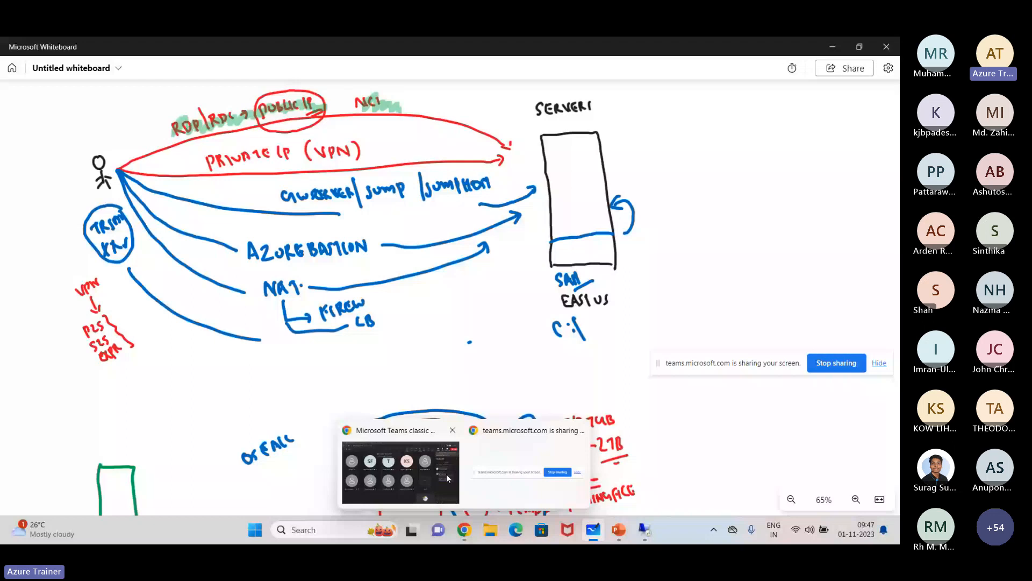
left_click(447, 473)
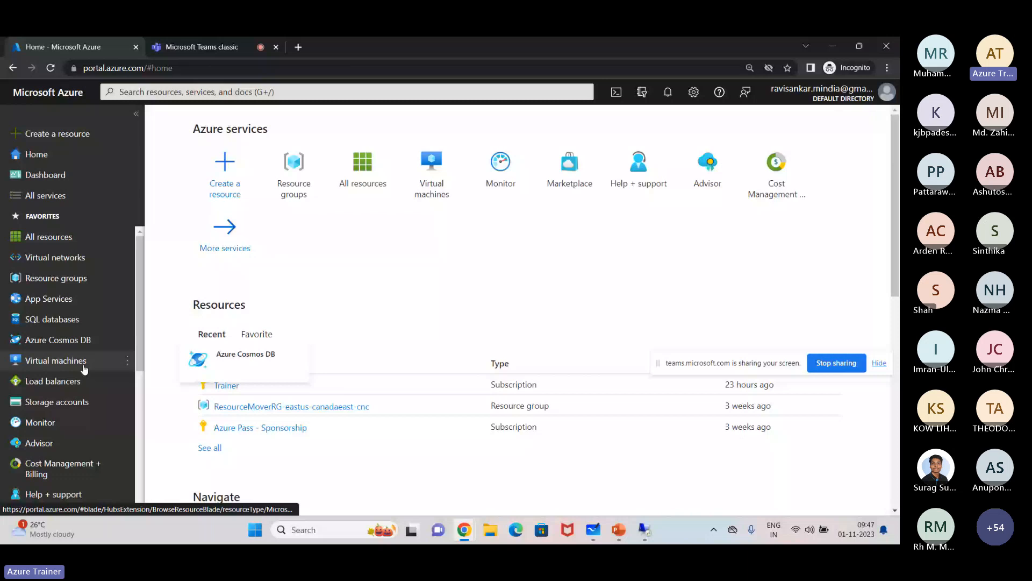
left_click(83, 363)
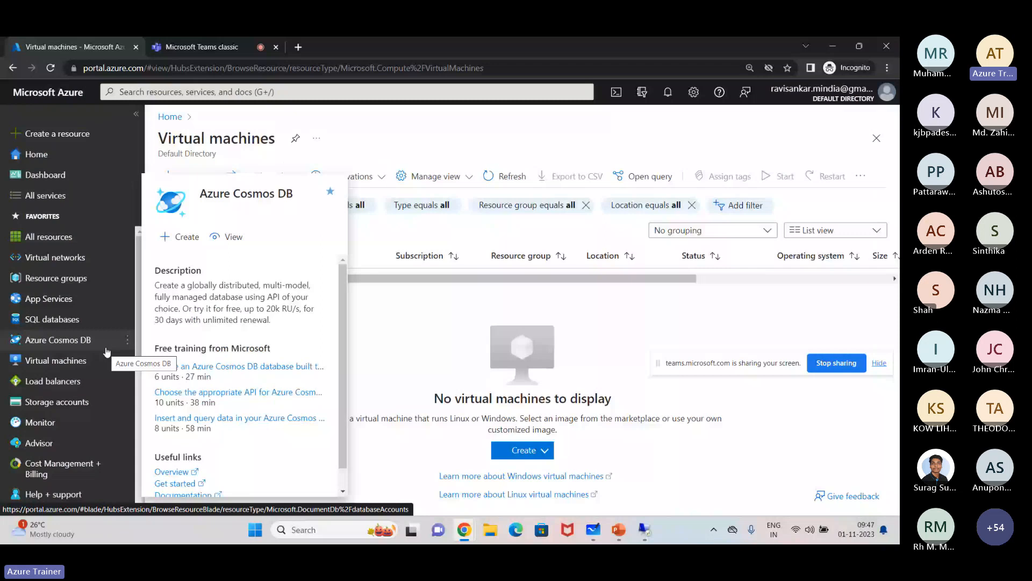
left_click(54, 163)
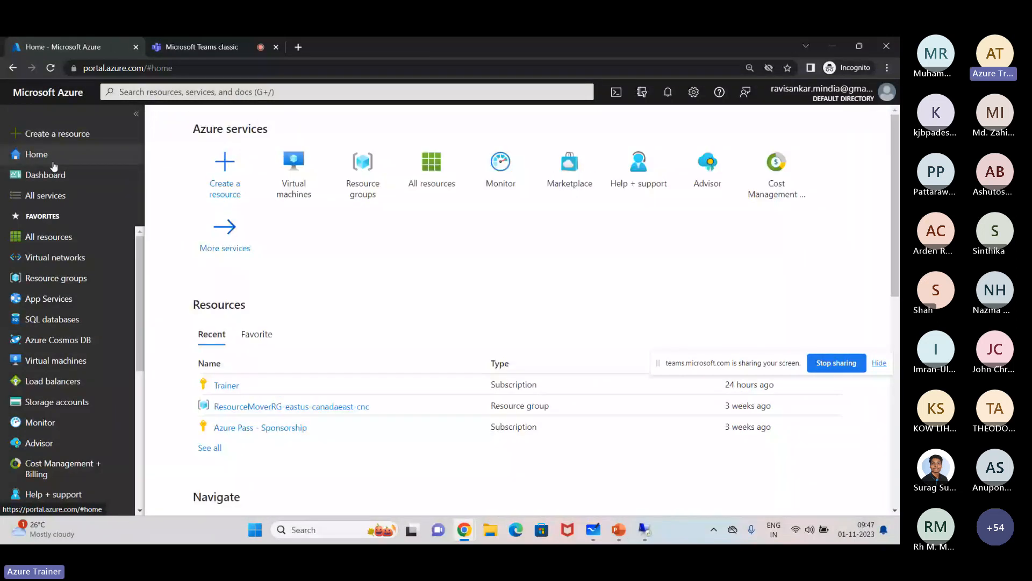
left_click(90, 363)
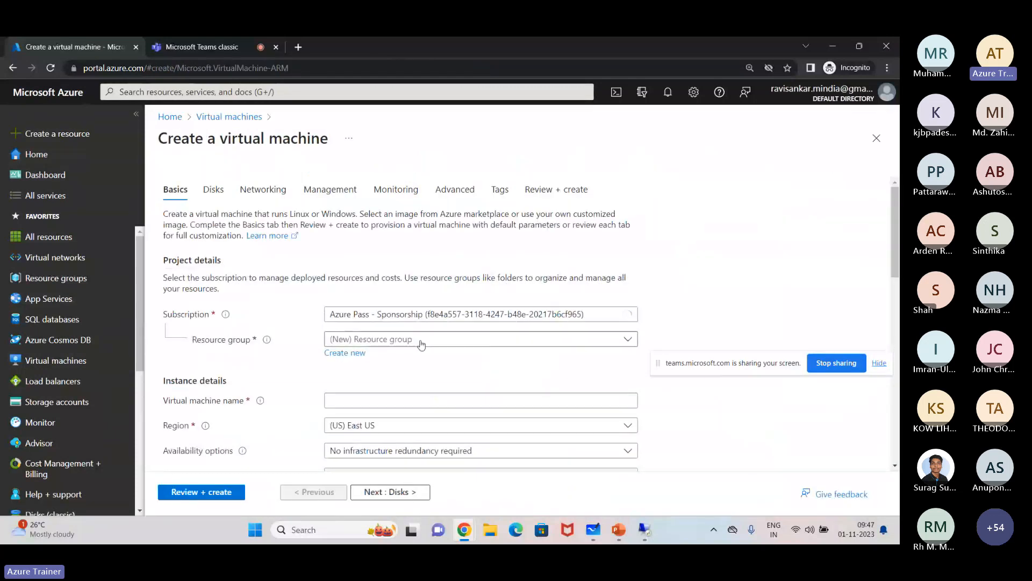
left_click(347, 353)
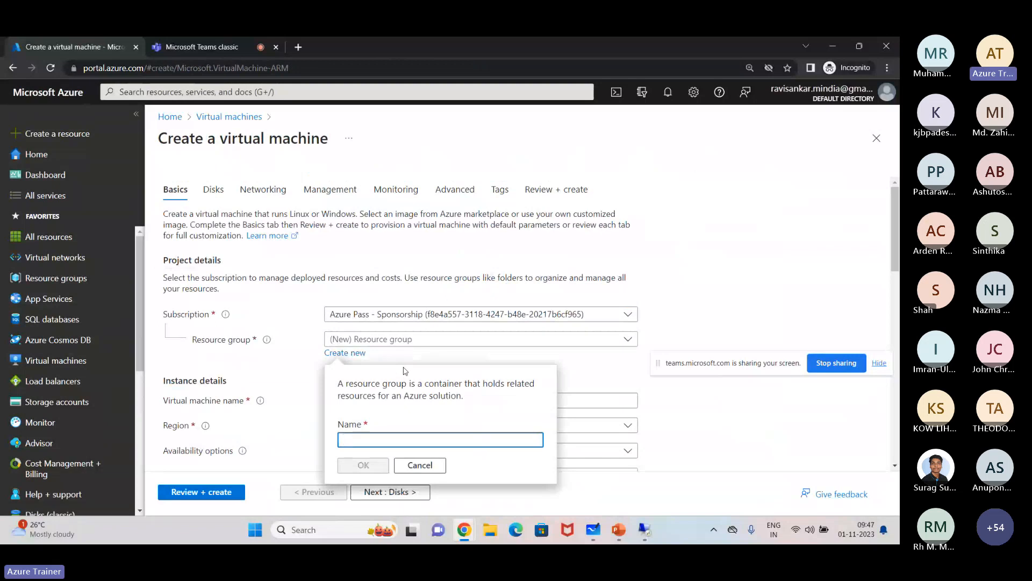
type("Proud")
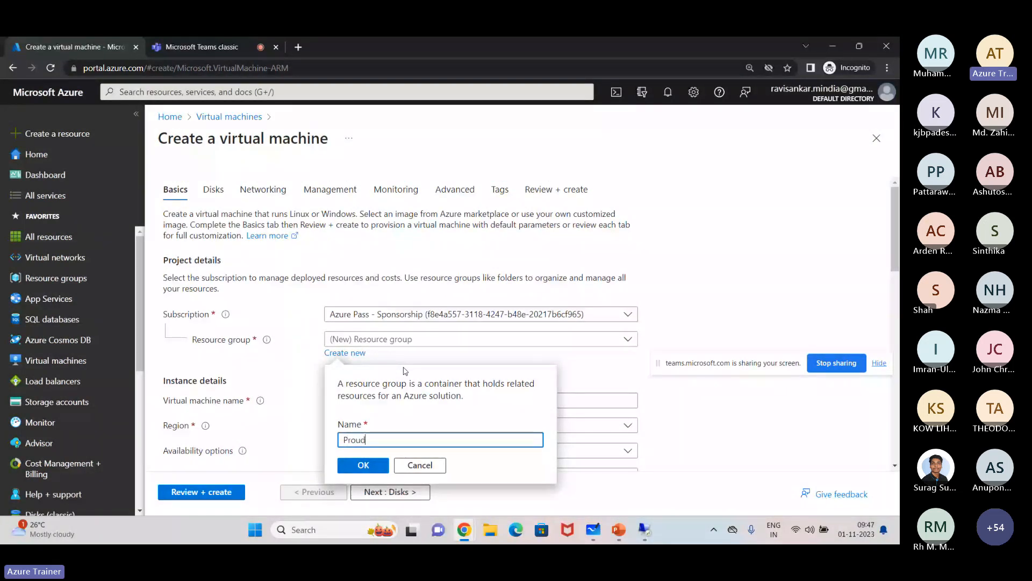
Step: Delete the NetworkWatcher_eastus resource from the list of all resources, entering "delete" as confirmation
left_click(55, 243)
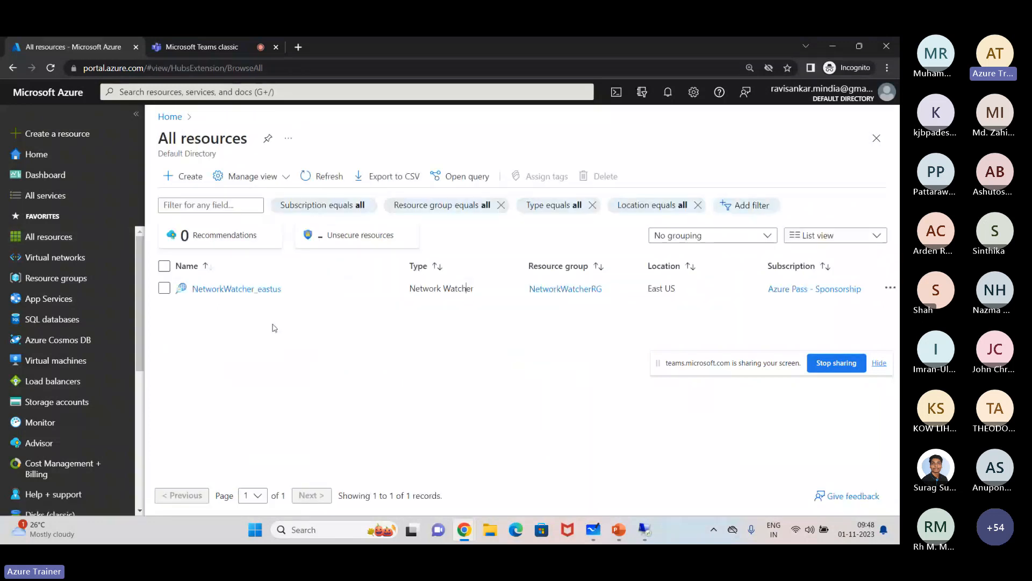
left_click(483, 297)
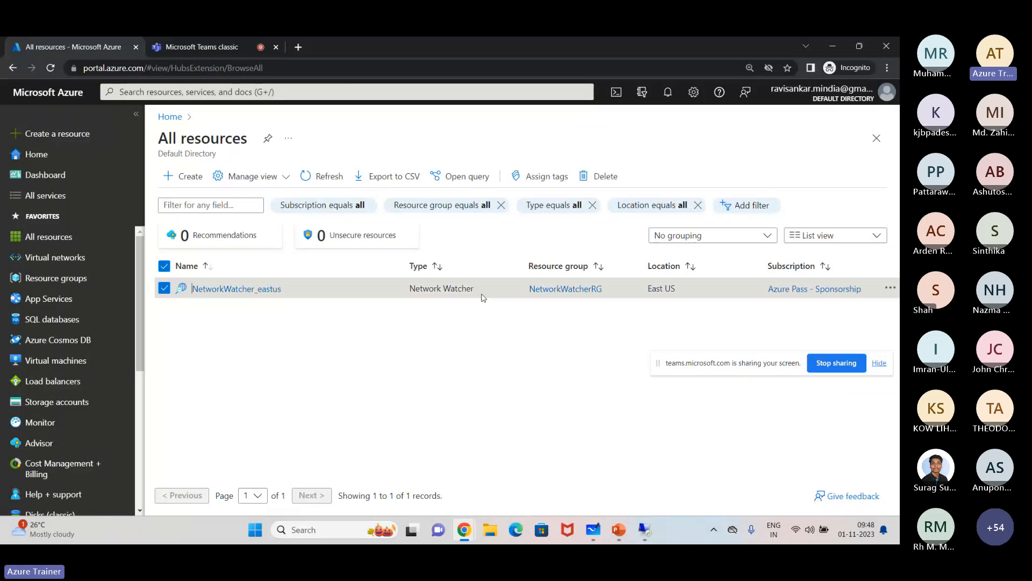
left_click(603, 177)
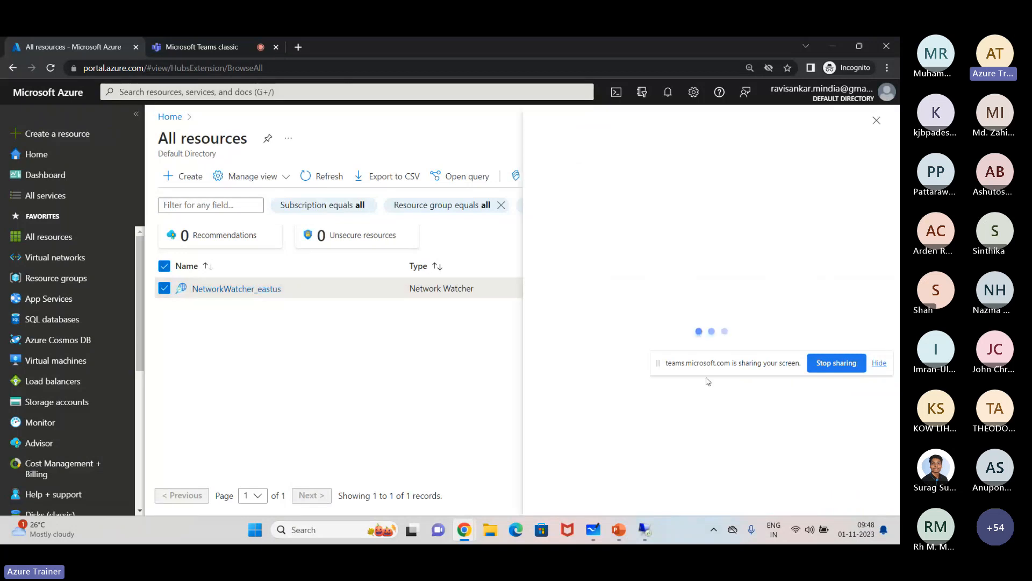
left_click(639, 464)
type("d")
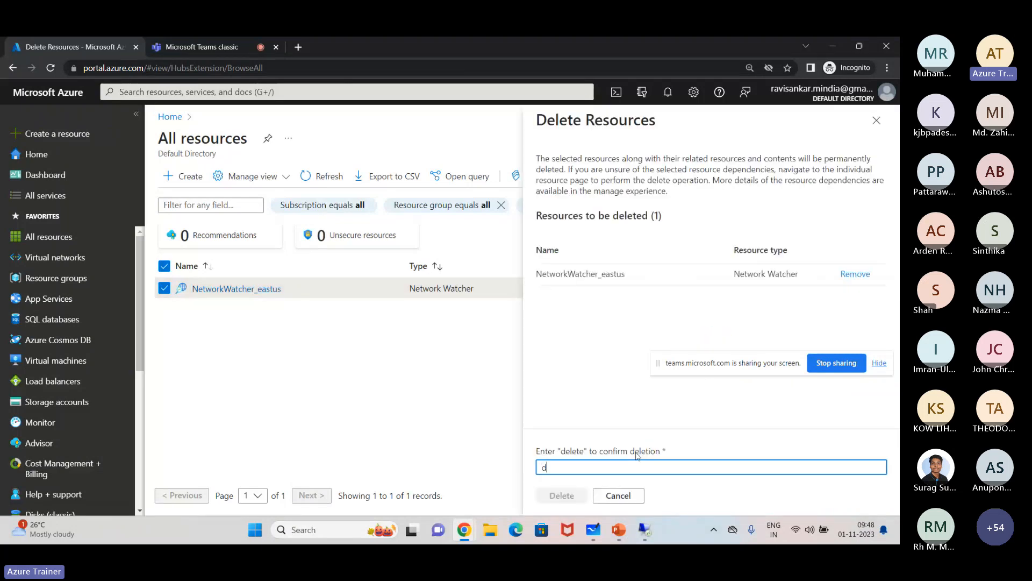
type("elete")
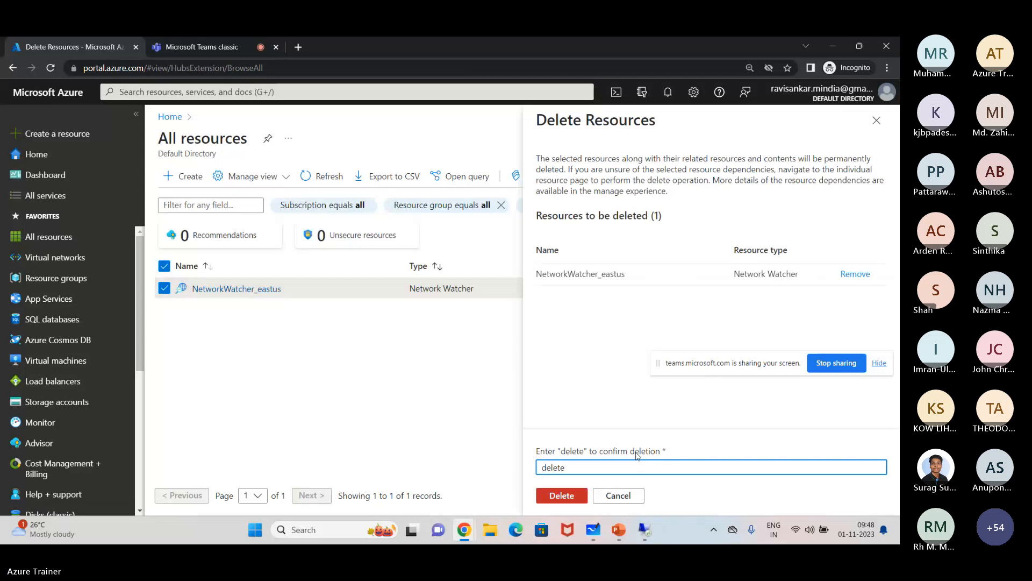
left_click(583, 495)
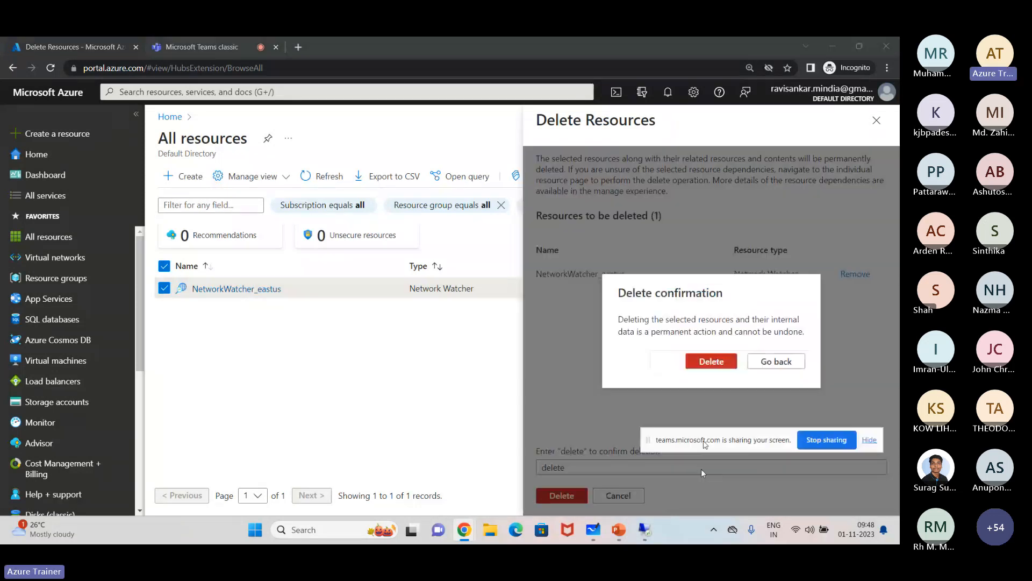
left_click(710, 360)
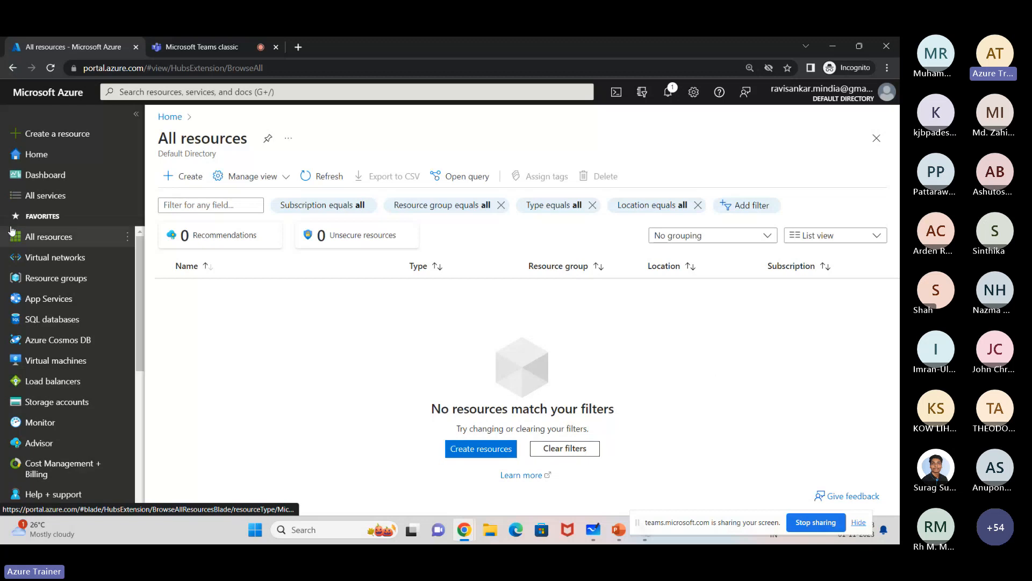
Step: Start creating a virtual machine and assign it to a new resource group named Production
left_click(57, 134)
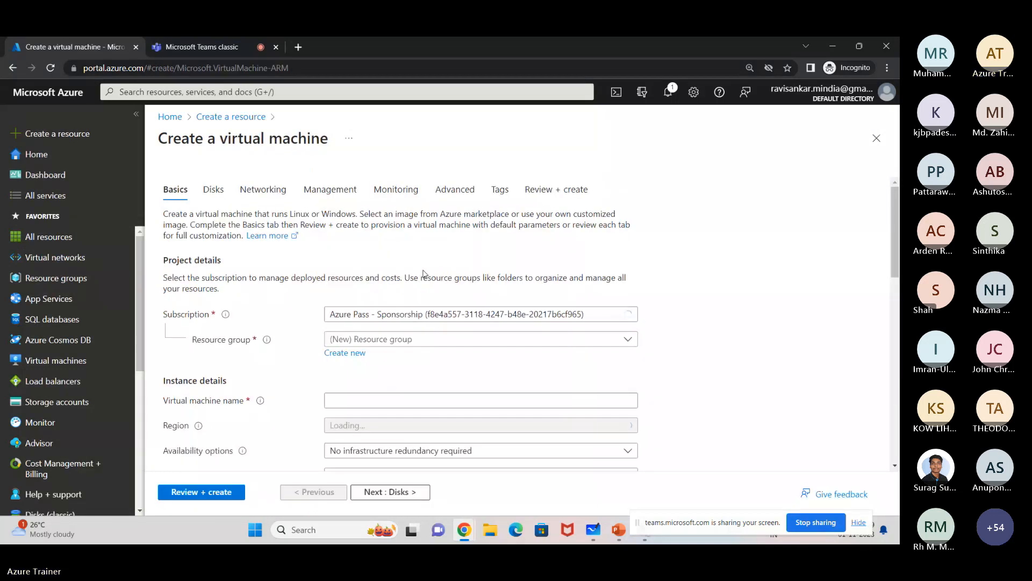
left_click(344, 353)
type("P")
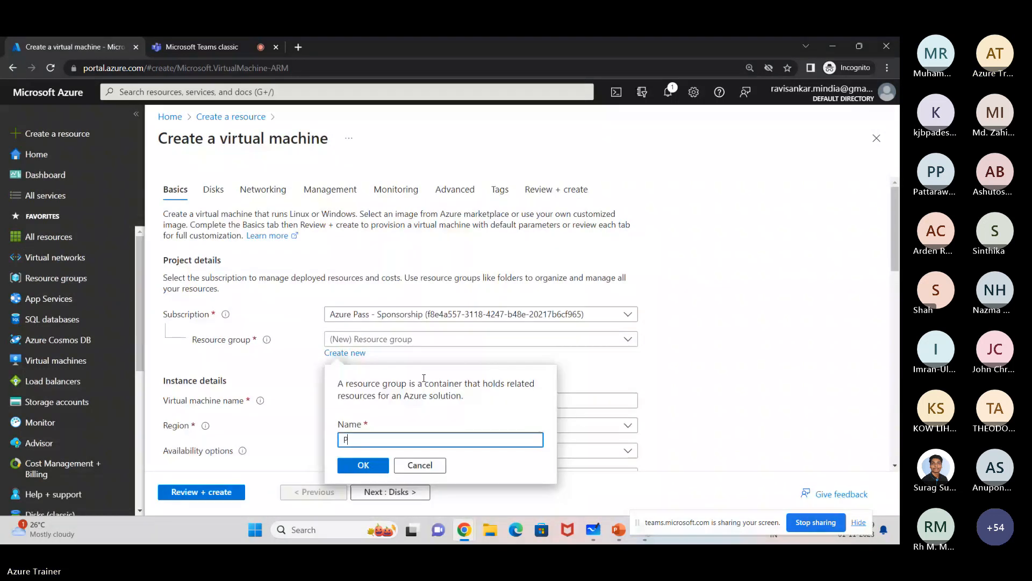
type("roducti")
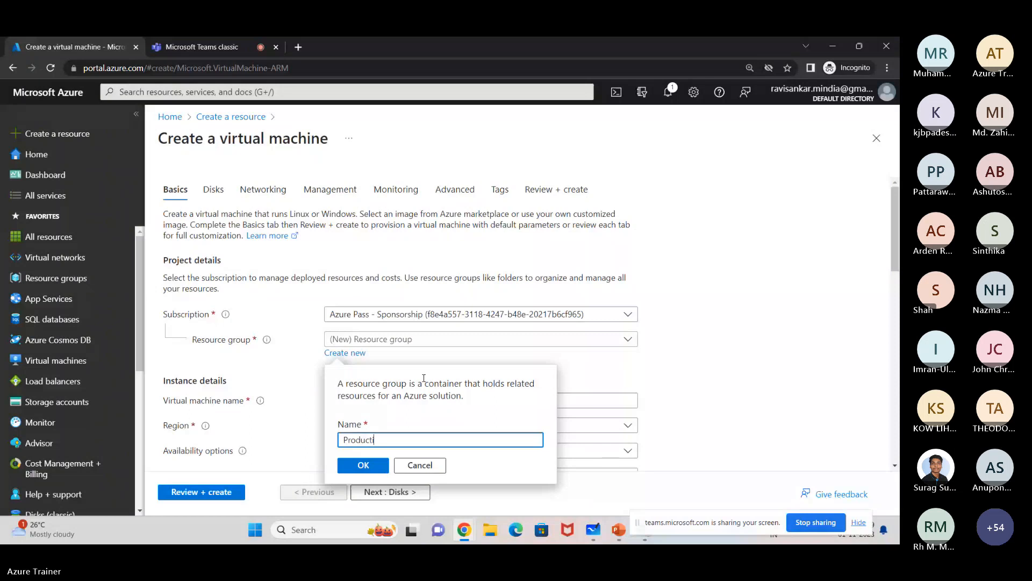
type("on")
key("Return")
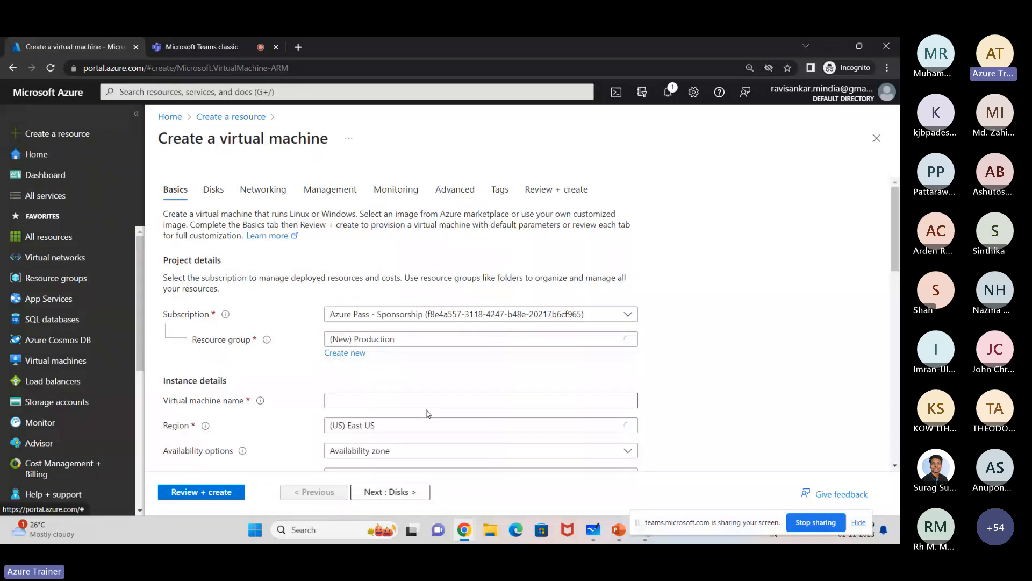
Step: Name the machine VM1, with no infrastructure redundancy required and the Windows Server 2016 Datacenter - x64 Gen2 image
left_click(427, 405)
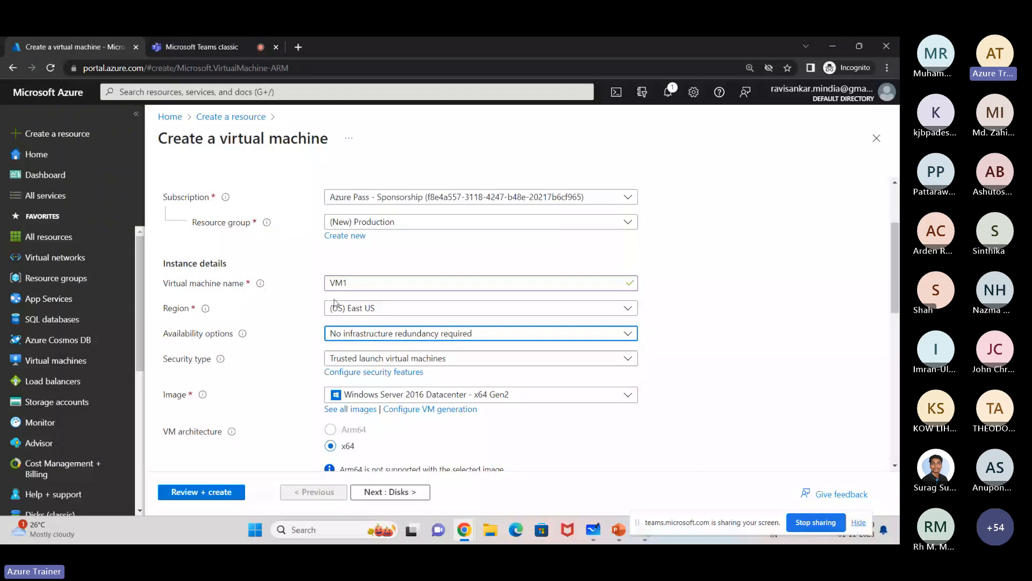
scroll(434, 224, "down", 3)
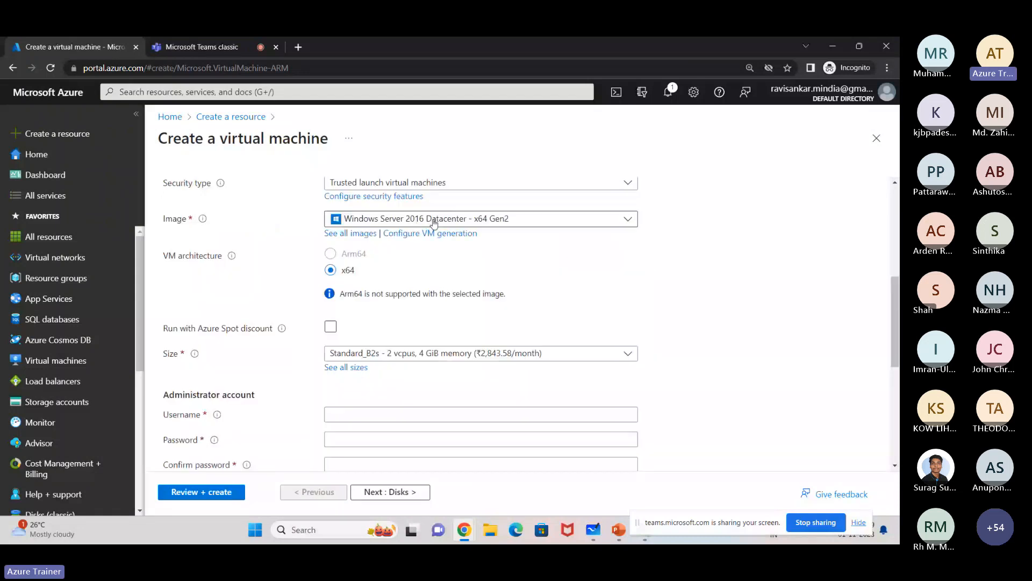
Step: Set the administrator username to trgadmin with the account password entered and confirmed, and validate and deploy the virtual machine
left_click(414, 412)
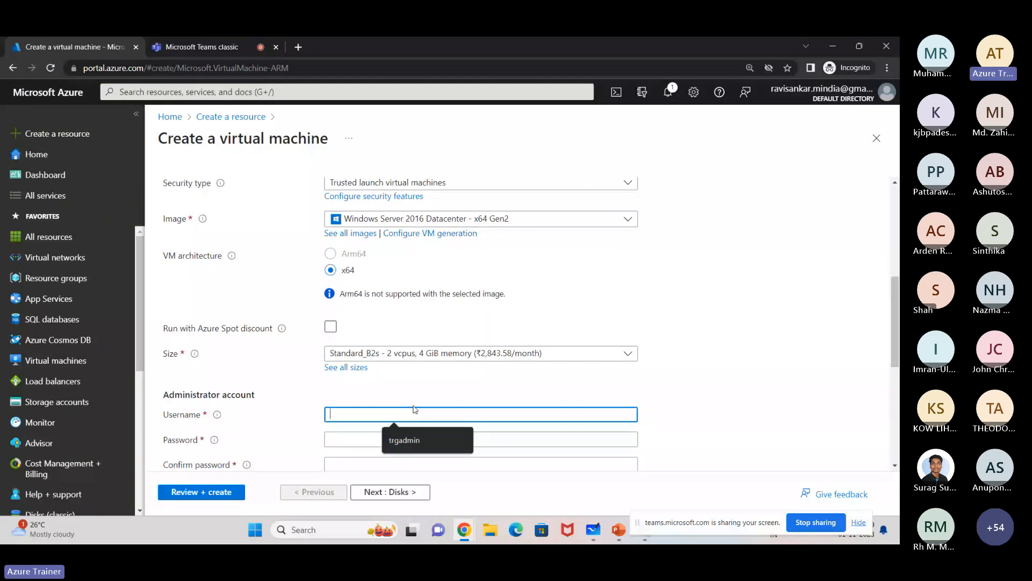
type("trgadmin")
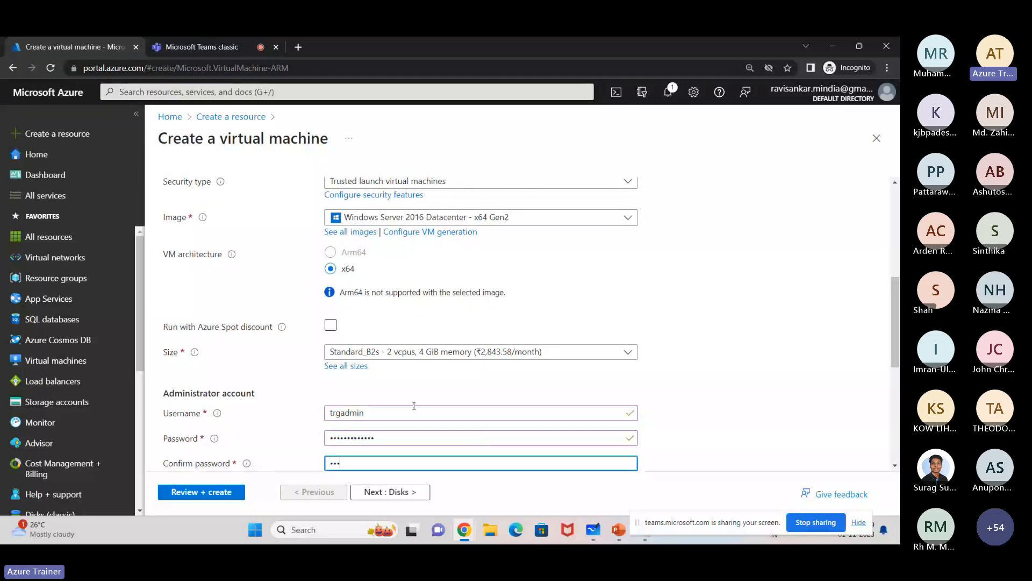
type("**********")
scroll(323, 430, "down", 2)
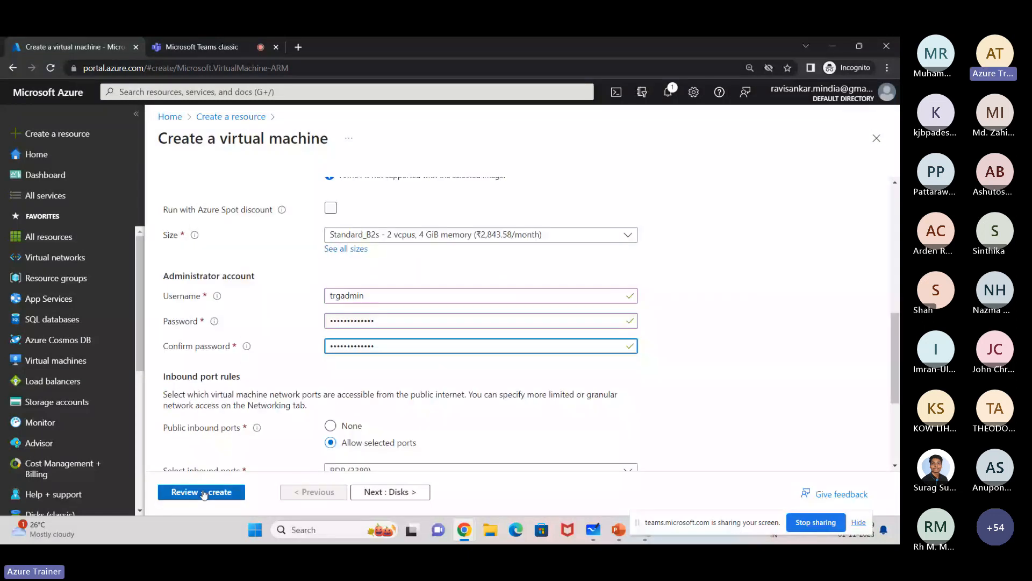
left_click(203, 493)
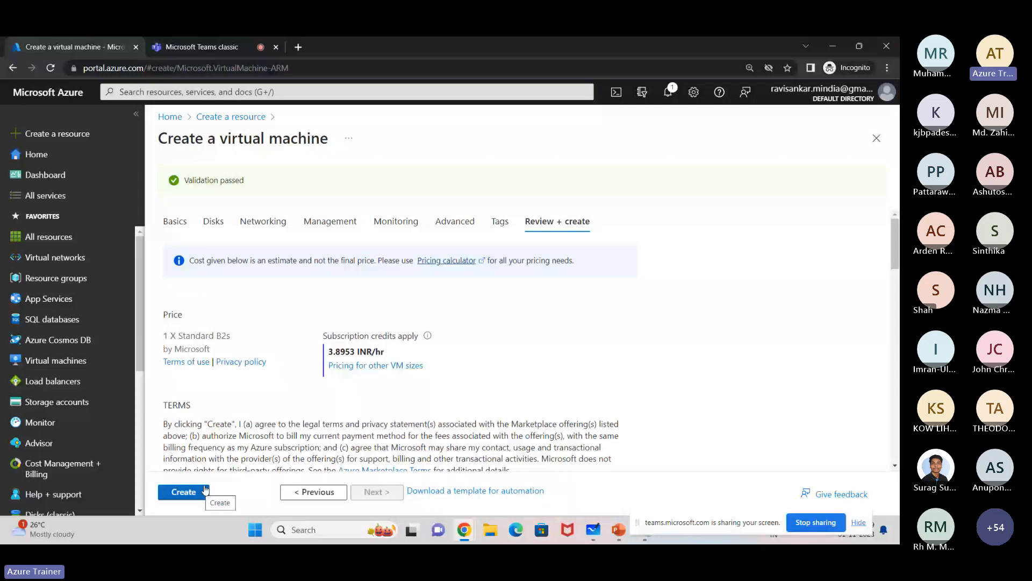
left_click(205, 489)
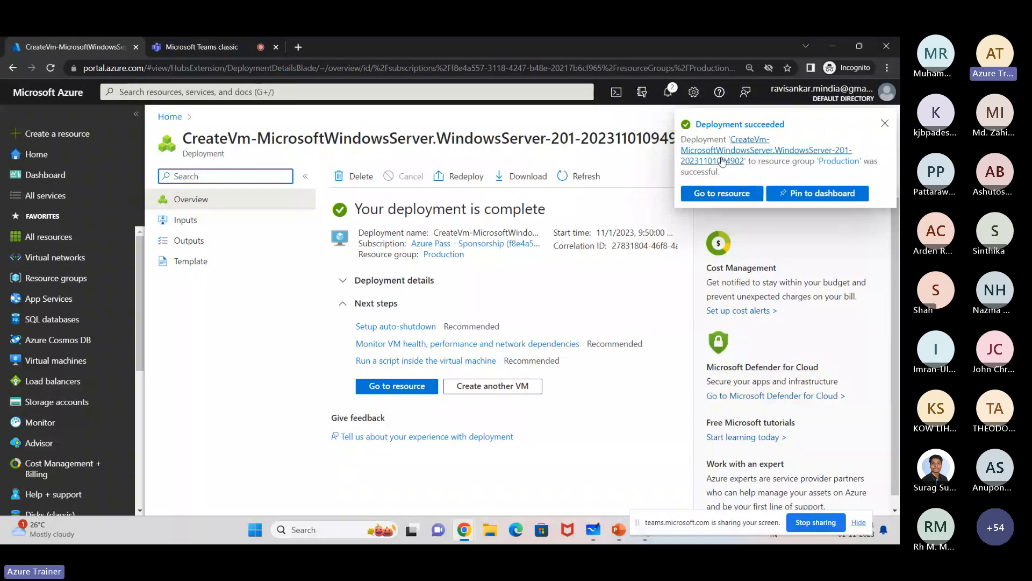
Step: Open the list of virtual machines and apply a subscription filter that includes all subscriptions
left_click(63, 361)
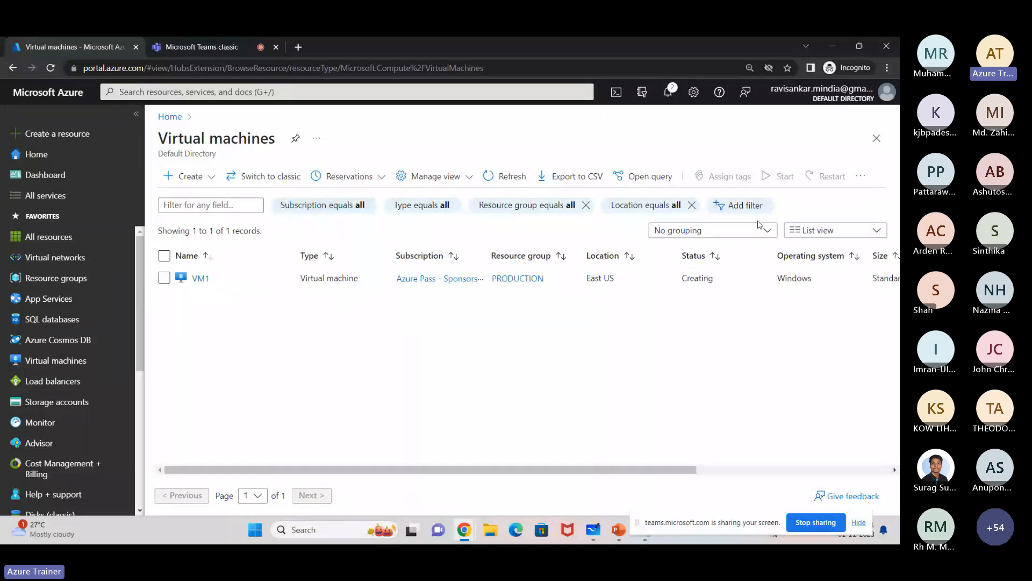
left_click(366, 216)
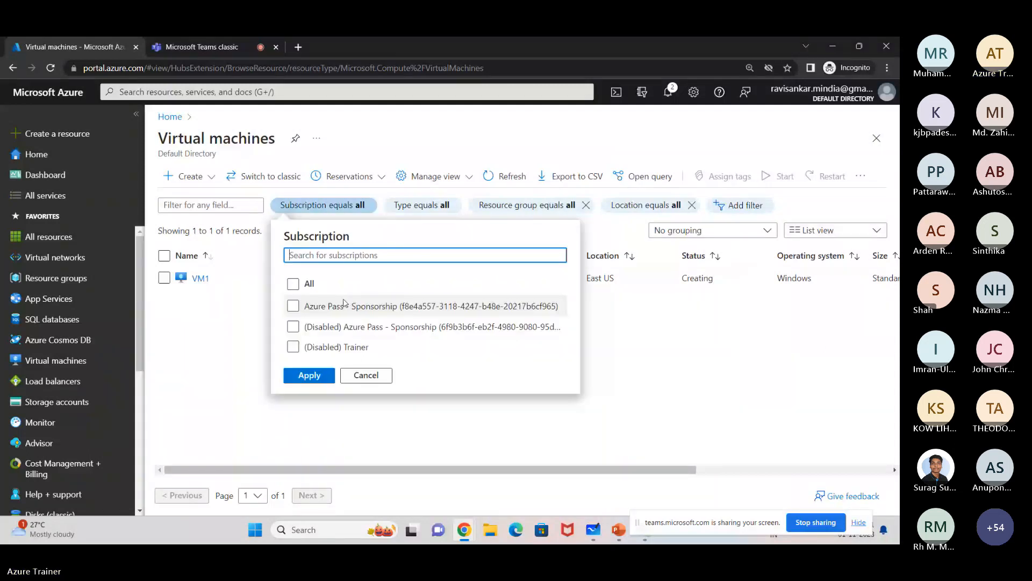
left_click(293, 283)
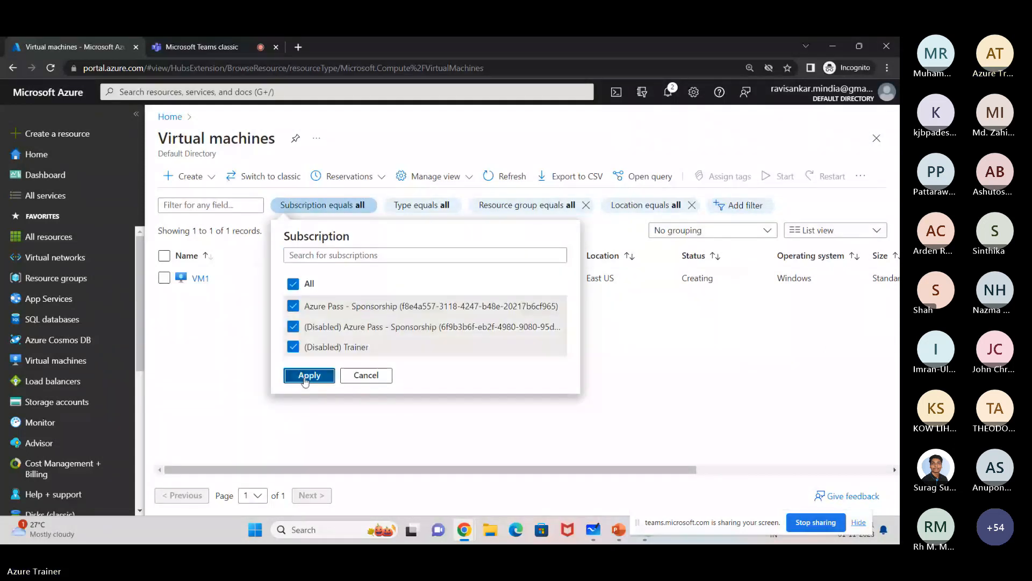
left_click(305, 379)
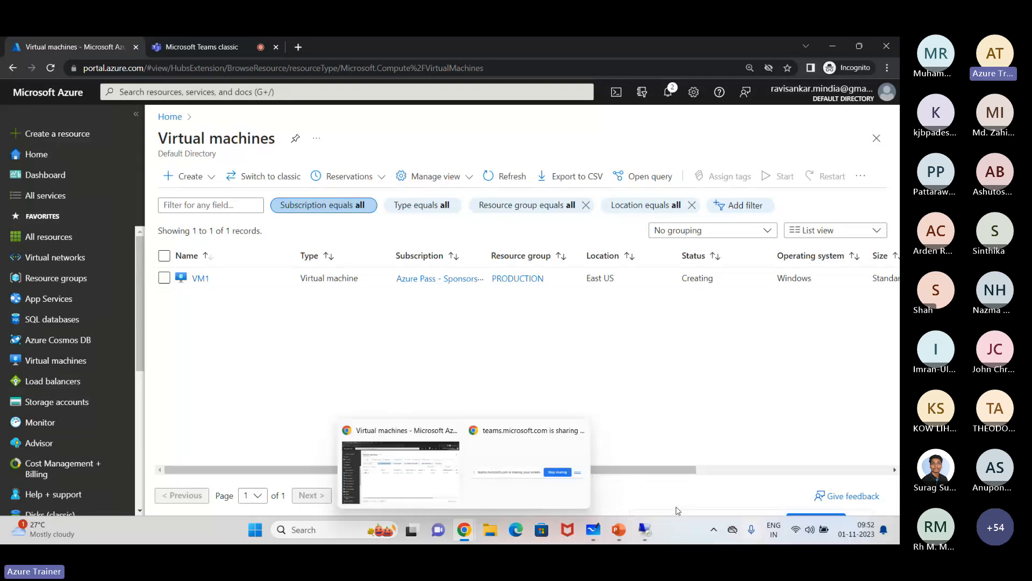
Step: Switch to Microsoft Whiteboard and handwrite an underlined "RBAC" in red beside the server sketch, with an elbow arrow below it
left_click(593, 529)
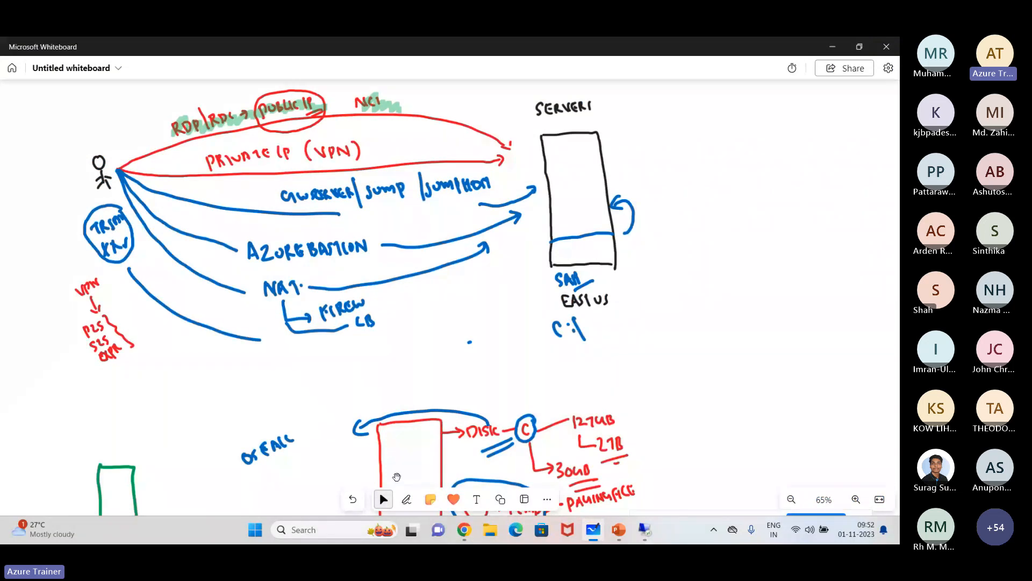
left_click(406, 500)
left_click(369, 476)
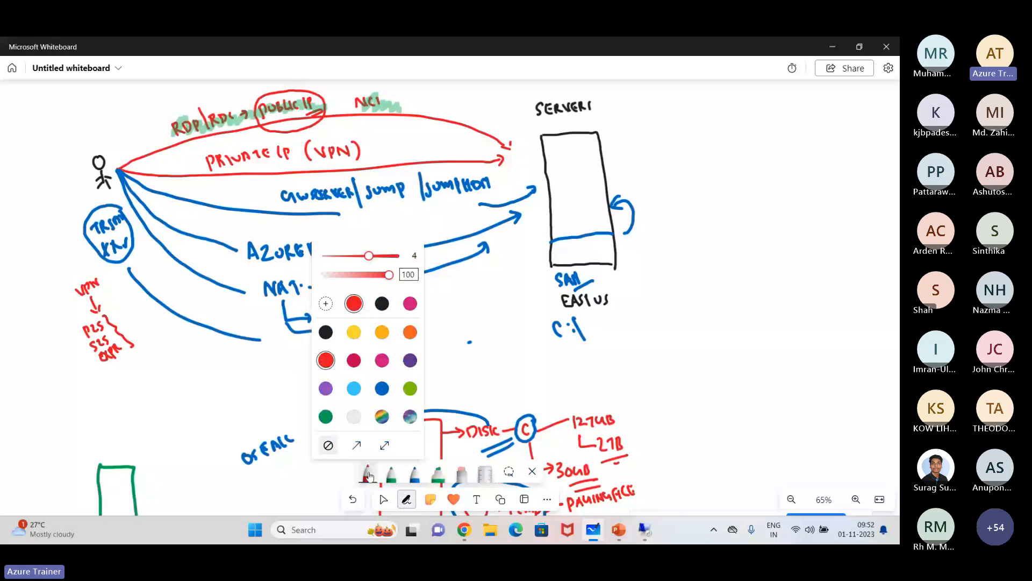
mouse_move(715, 104)
left_mouse_down()
mouse_move(715, 123)
mouse_move(746, 121)
left_mouse_up()
left_click_drag(755, 106, 755, 119)
left_click_drag(717, 133, 754, 131)
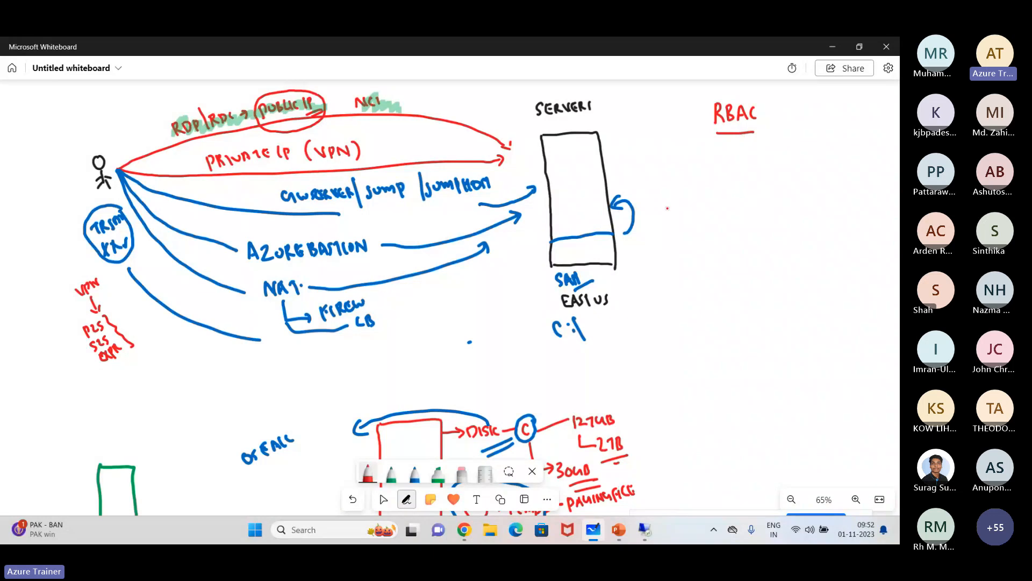
left_click_drag(733, 134, 734, 173)
left_click_drag(735, 173, 753, 177)
Step: Return to the Azure portal and examine VM1's overview, covering its operating system, networking, size, disk, and security properties
key("alt+Tab")
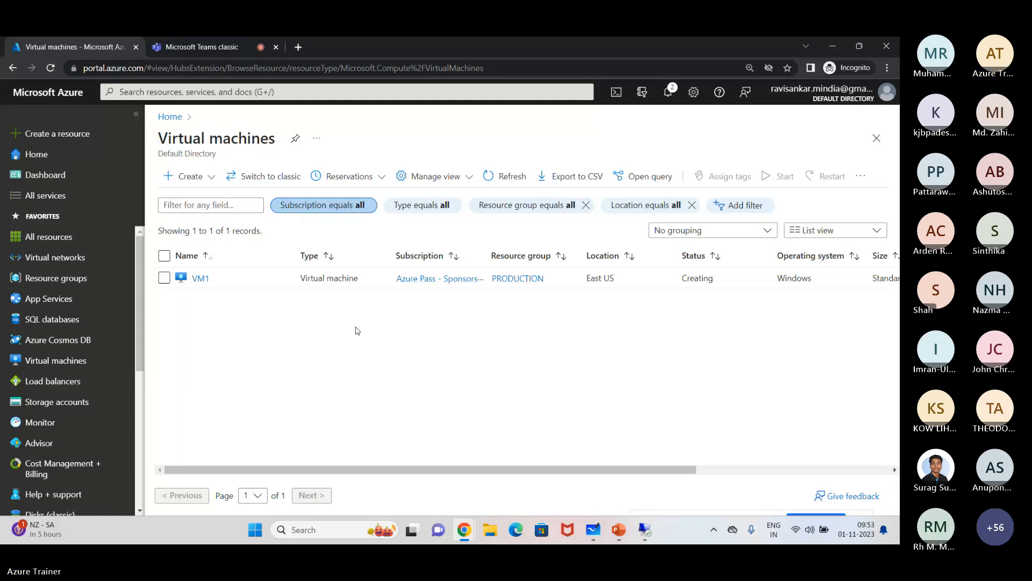
left_click(201, 280)
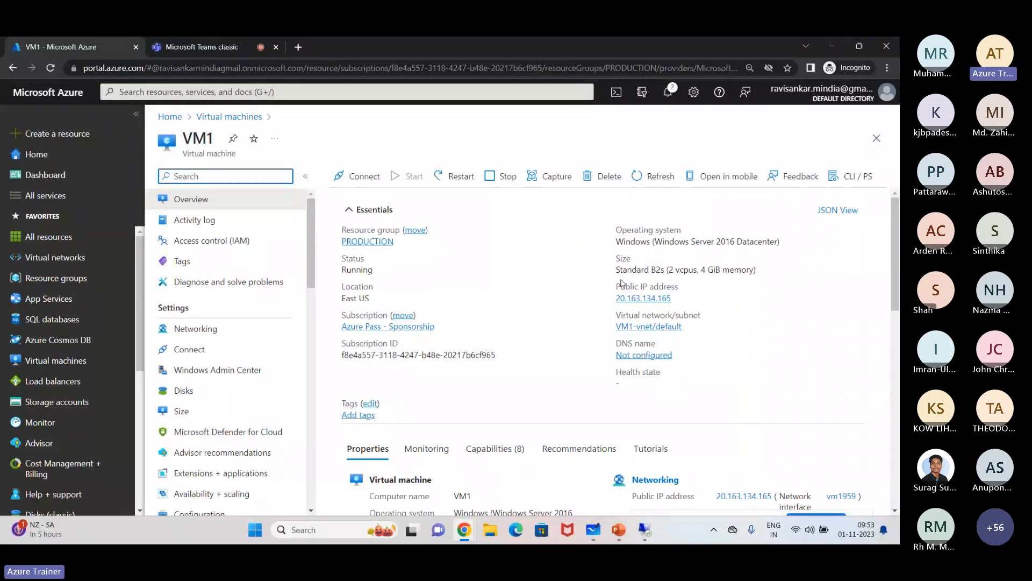
left_click_drag(616, 228, 662, 242)
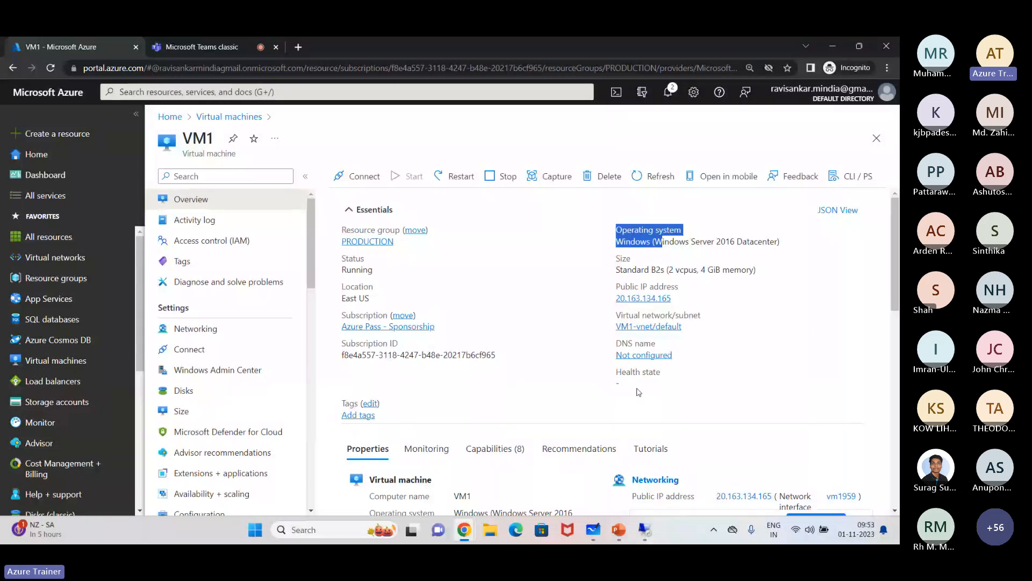
scroll(638, 391, "down", 4)
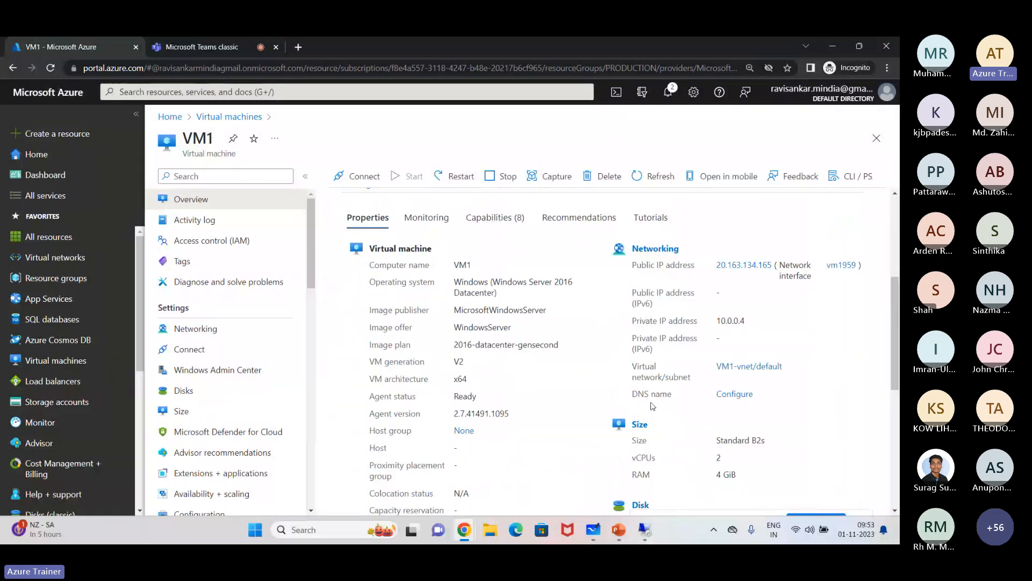
scroll(653, 406, "down", 1)
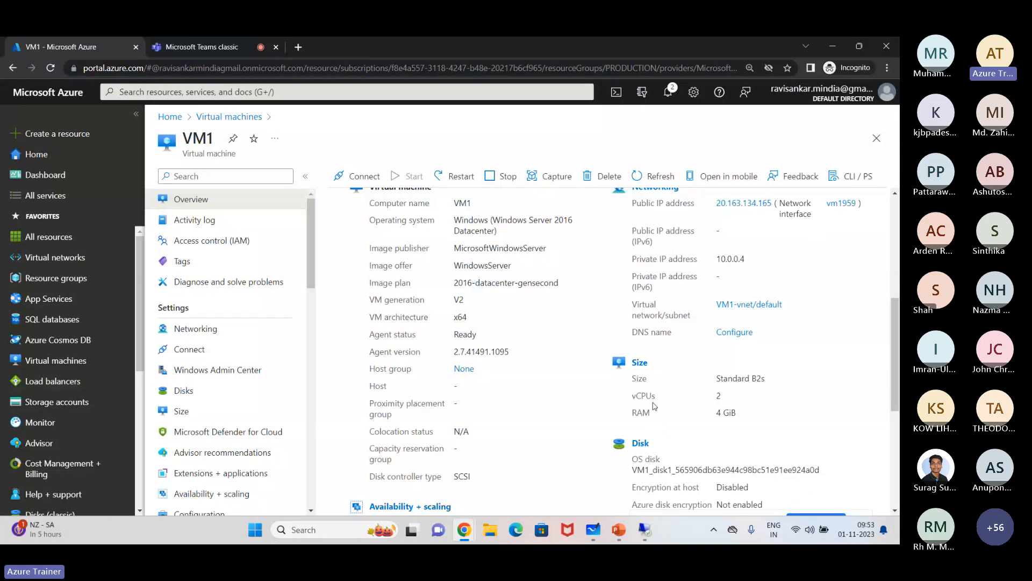
scroll(655, 406, "down", 2)
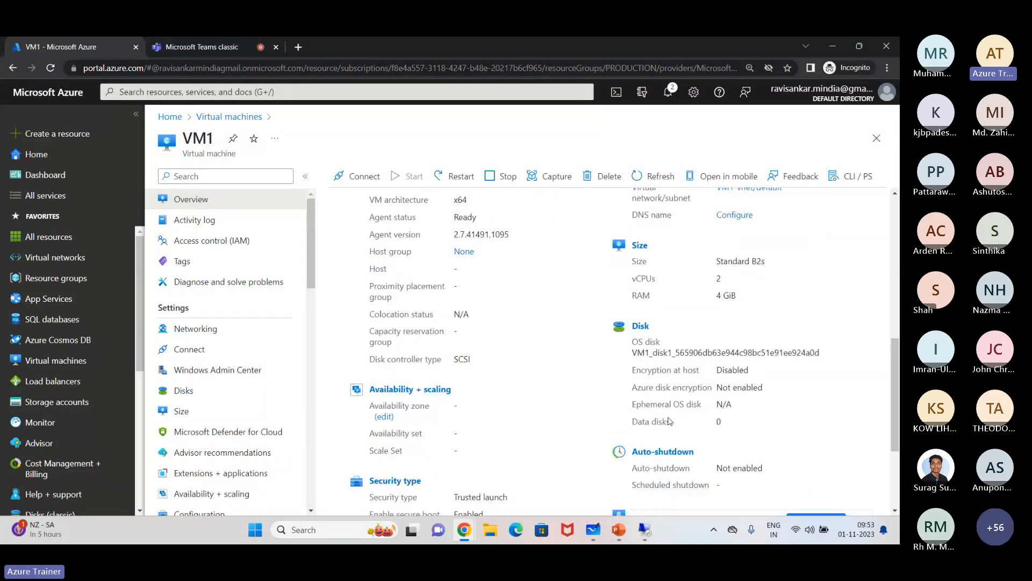
scroll(669, 421, "down", 3)
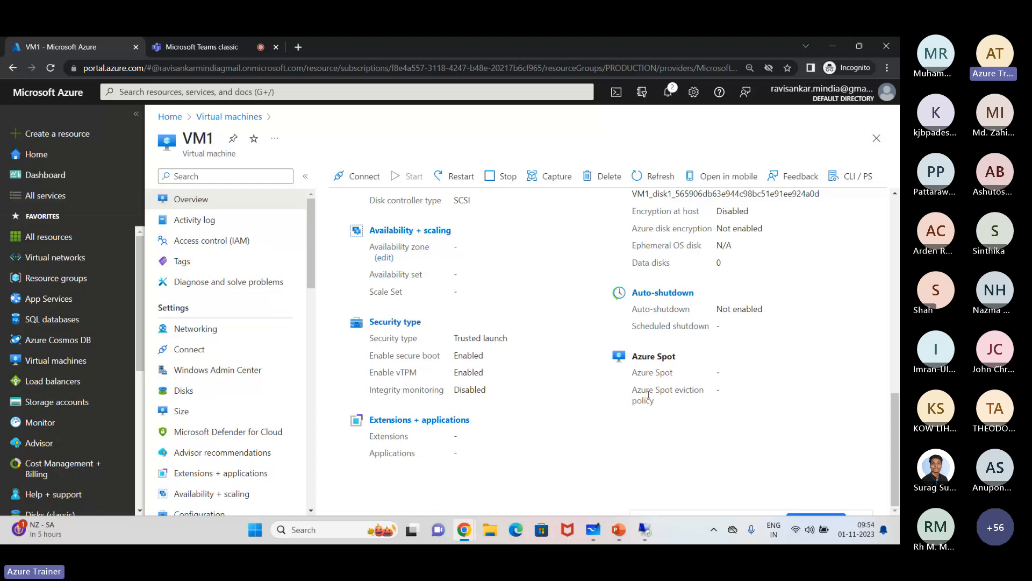
scroll(415, 222, "up", 10)
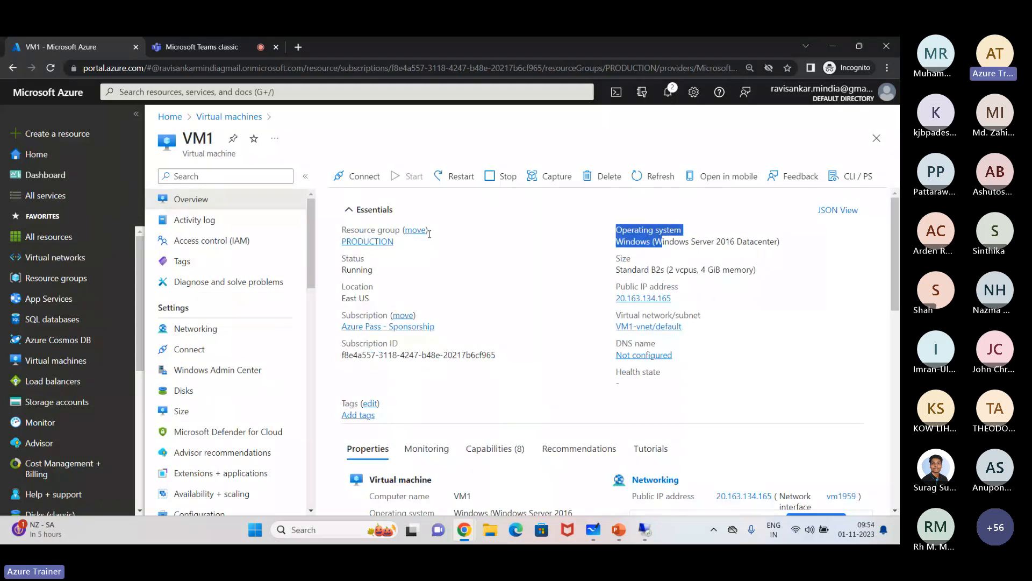
Step: Switch to Microsoft Whiteboard and handwrite a double-underlined "EAST US" in red on a blank area of the canvas
left_click(832, 46)
left_click(610, 200)
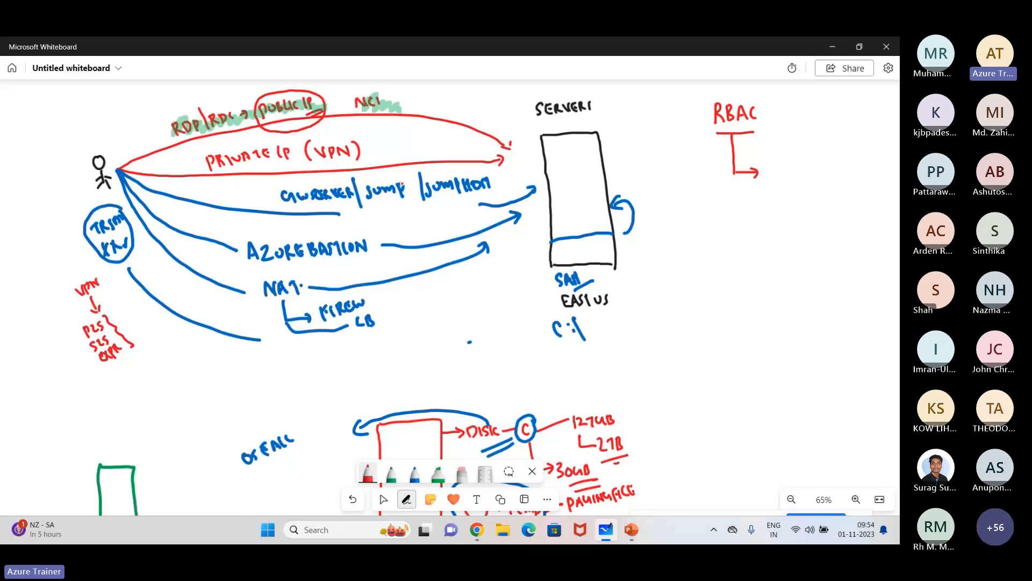
left_click(383, 499)
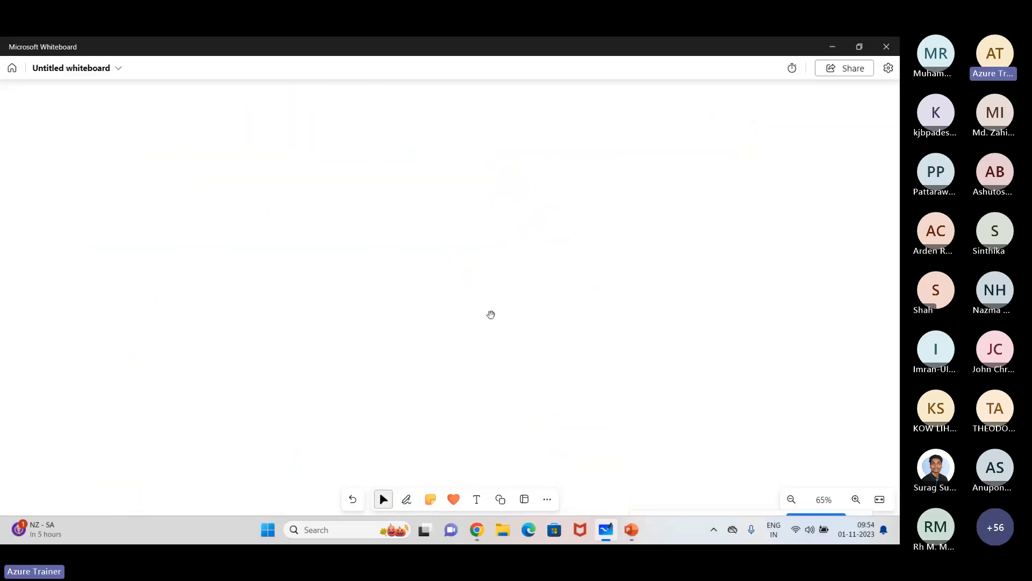
scroll(491, 315, "up", 1)
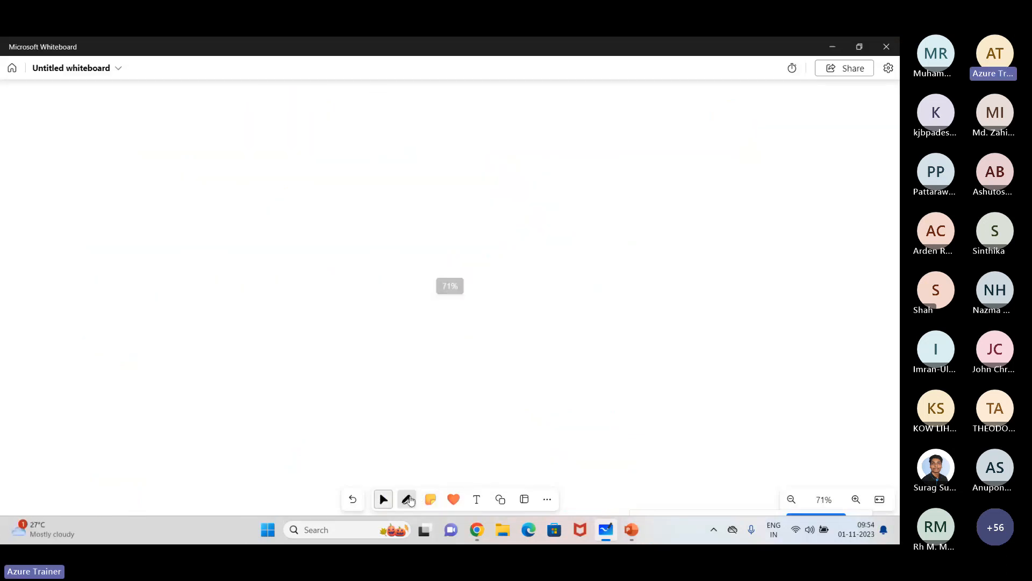
left_click(406, 499)
left_click(367, 473)
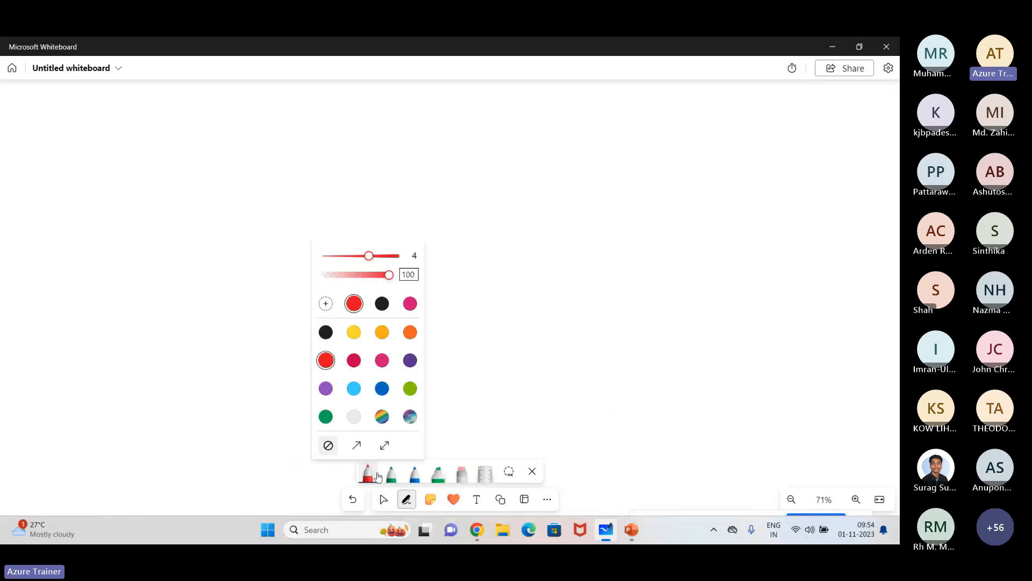
left_click(23, 113)
mouse_move(28, 113)
left_mouse_down()
mouse_move(33, 128)
mouse_move(75, 102)
left_mouse_up()
mouse_move(80, 97)
left_mouse_down()
mouse_move(79, 107)
mouse_move(29, 116)
left_mouse_up()
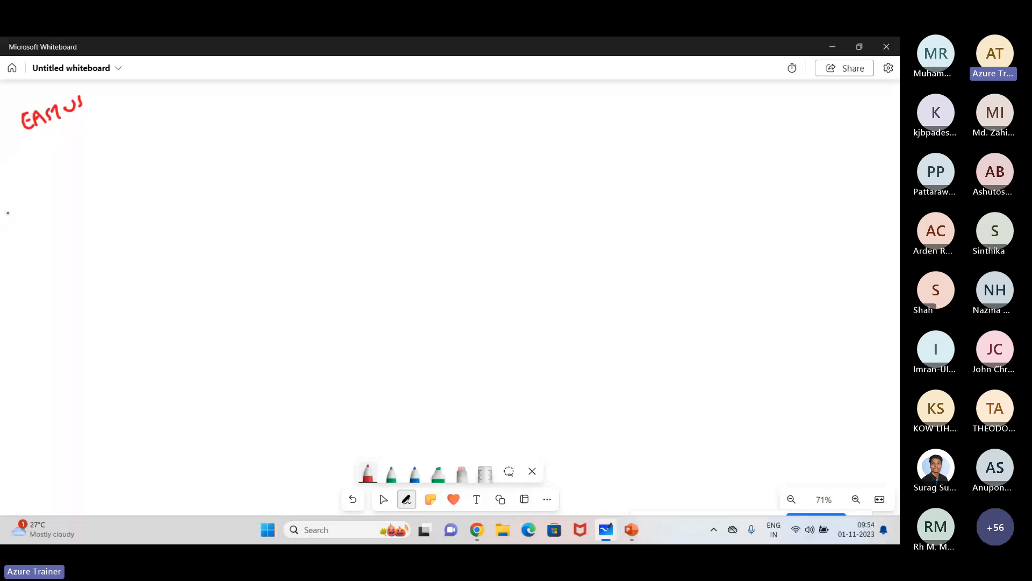
left_click_drag(44, 133, 80, 123)
left_click_drag(43, 144, 81, 129)
Step: Handwrite the heading "MOVE" in red to the right of "EAST US" and draw a short vertical stem below it
left_click_drag(244, 139, 281, 122)
left_click_drag(286, 120, 294, 130)
left_click_drag(286, 120, 293, 119)
left_click_drag(287, 125, 293, 124)
left_click_drag(266, 142, 267, 166)
Step: Draw the horizontal branch line under "MOVE" with a drop at each end, and label the left branch "REGION"
mouse_move(156, 175)
left_mouse_down()
mouse_move(504, 181)
mouse_move(506, 198)
mouse_move(157, 186)
mouse_move(156, 208)
left_mouse_up()
mouse_move(119, 233)
left_mouse_down()
mouse_move(121, 254)
mouse_move(141, 243)
left_mouse_up()
left_click_drag(143, 237, 187, 224)
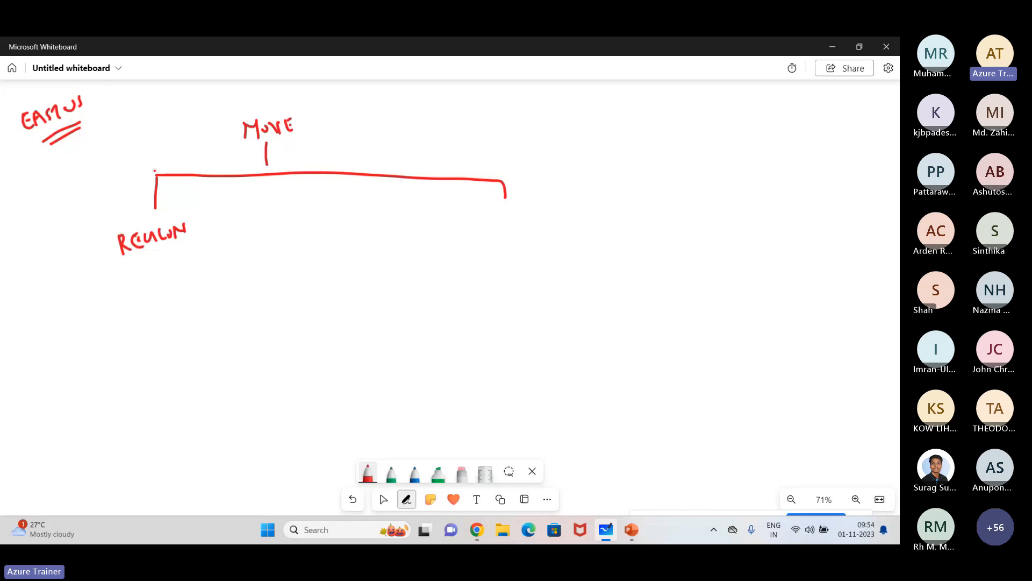
Step: Draw a middle branch down from the horizontal line and label it "SUB" in red
mouse_move(303, 175)
left_mouse_down()
mouse_move(312, 208)
mouse_move(286, 256)
mouse_move(299, 239)
left_mouse_up()
left_click_drag(304, 237, 305, 253)
left_click_drag(304, 236, 305, 252)
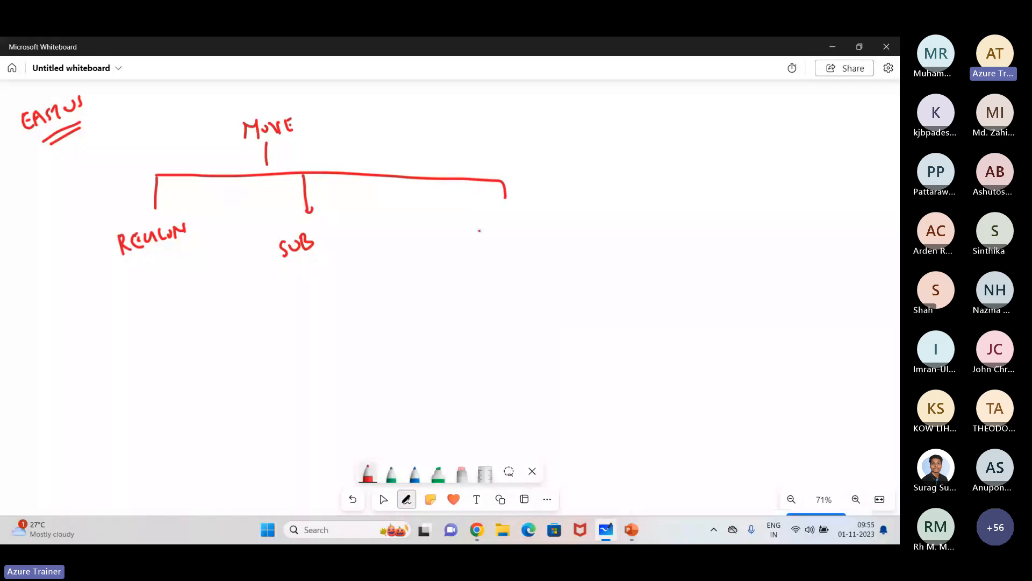
Step: Label the right branch "RG" in red and show the Windows desktop
left_click_drag(479, 231, 494, 247)
left_click_drag(499, 237, 501, 246)
left_click_drag(503, 237, 511, 245)
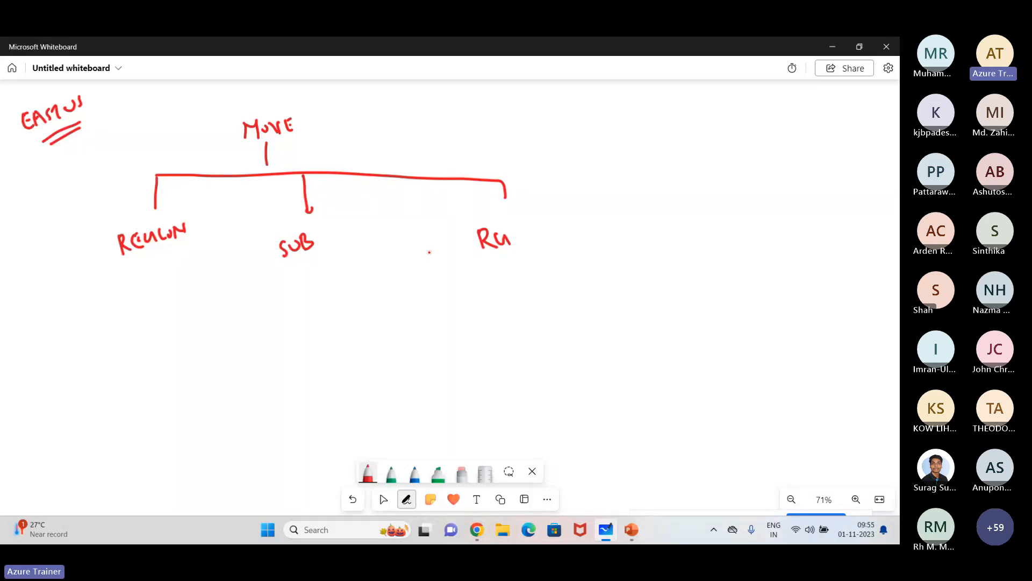
key("super+d")
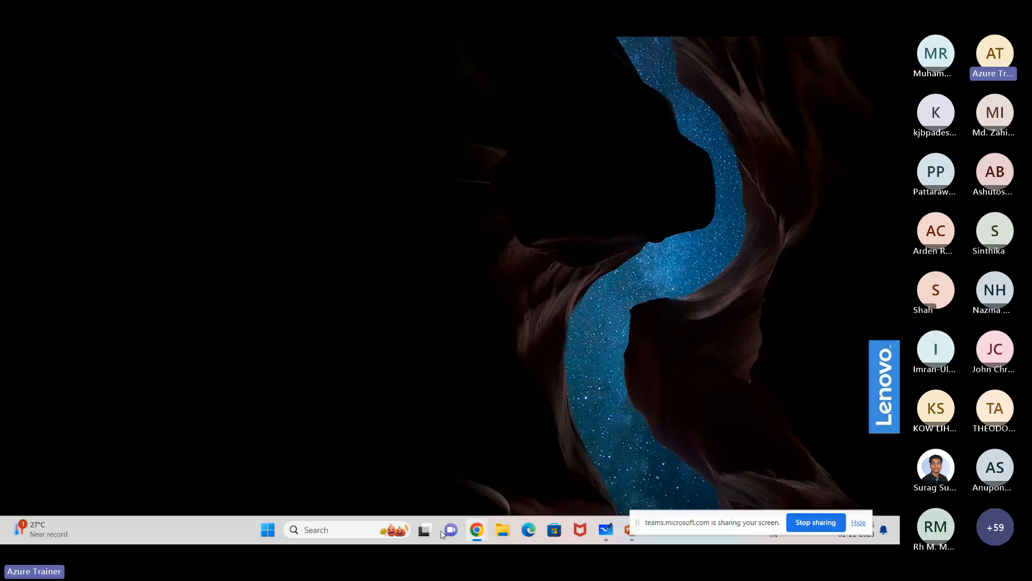
Step: Switch to the Azure portal and open the page for moving VM1 to another resource group
left_click(474, 536)
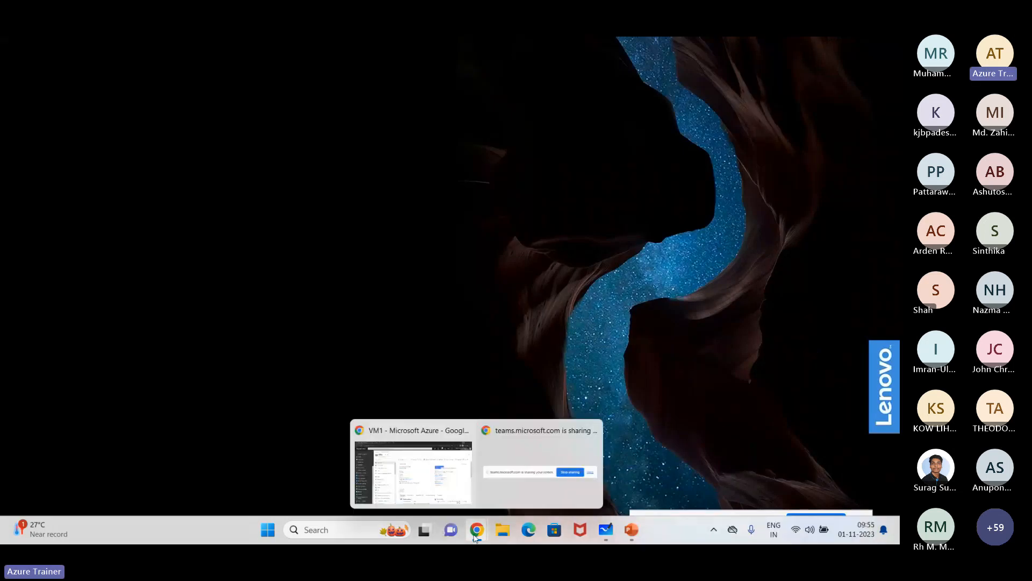
left_click(430, 462)
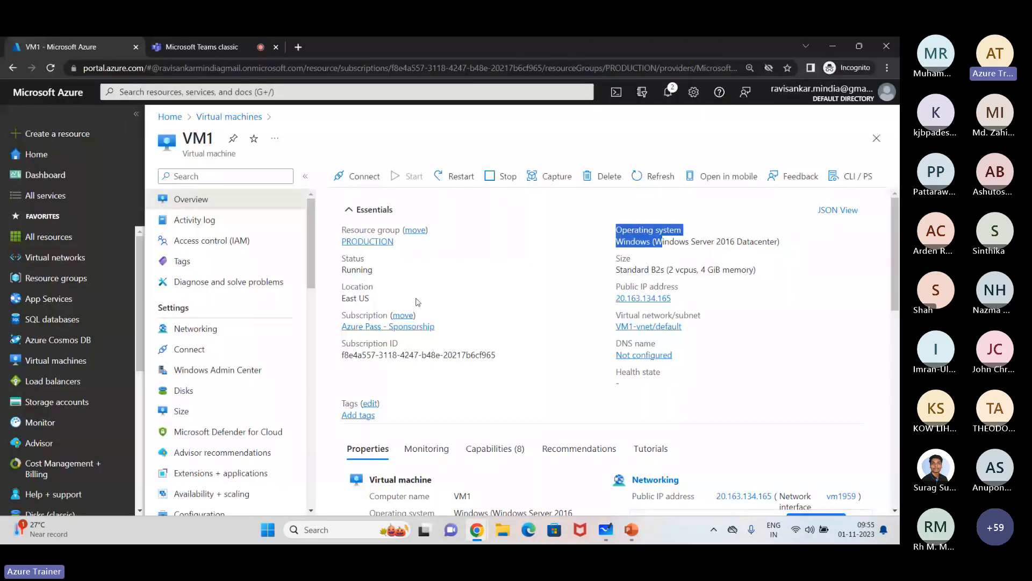
left_click(416, 231)
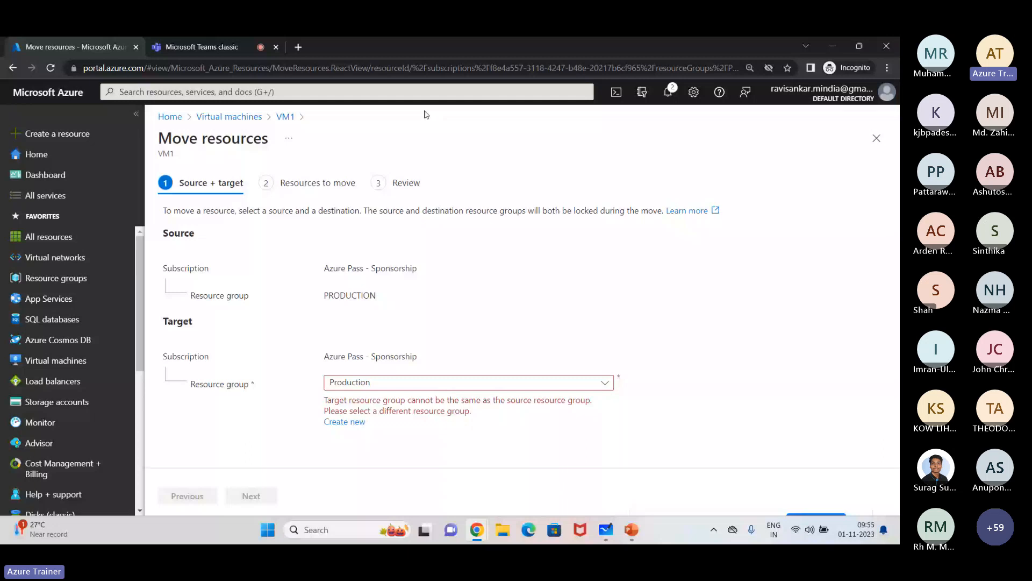
Step: Search the portal for "move", open Azure Resource Mover and examine its options for moving to another resource group or region
left_click(436, 92)
type("move")
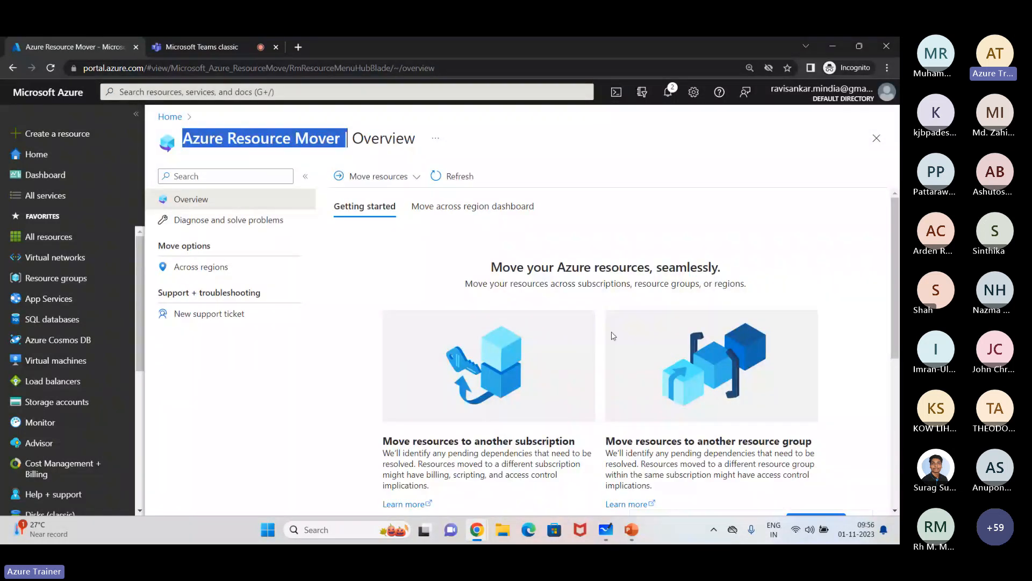
key("ctrl+minus")
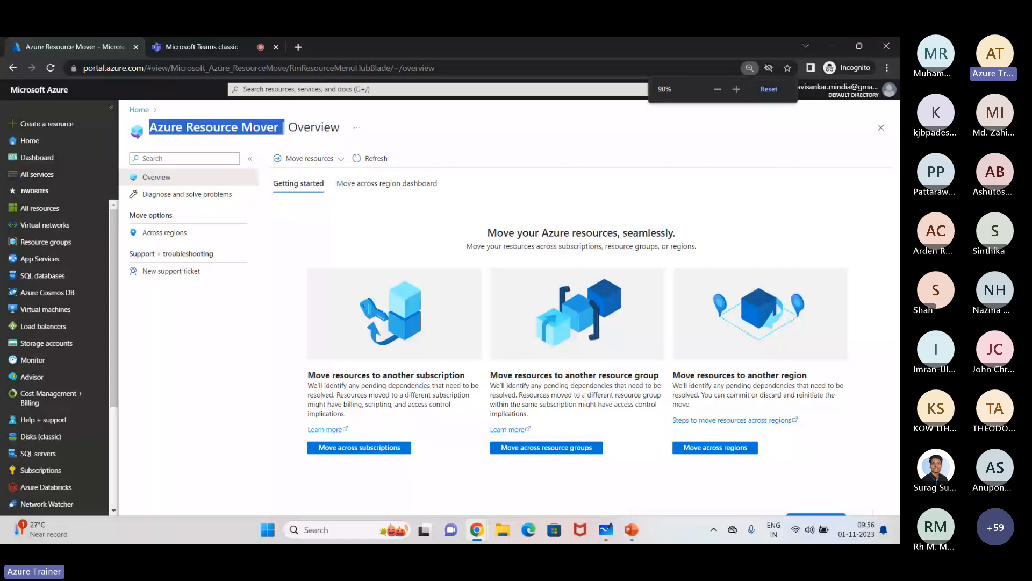
left_click_drag(599, 375, 660, 375)
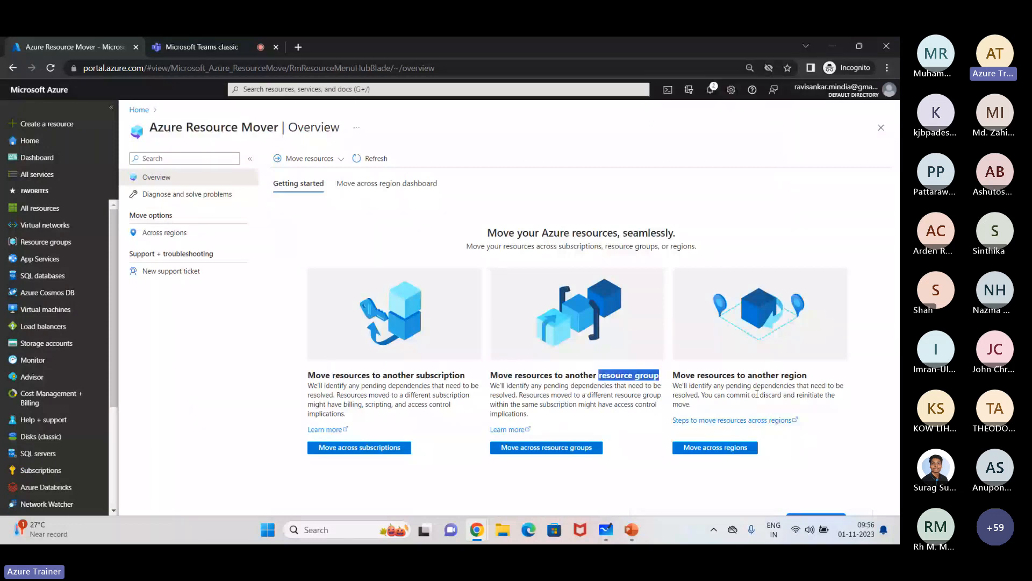
left_click_drag(807, 375, 745, 379)
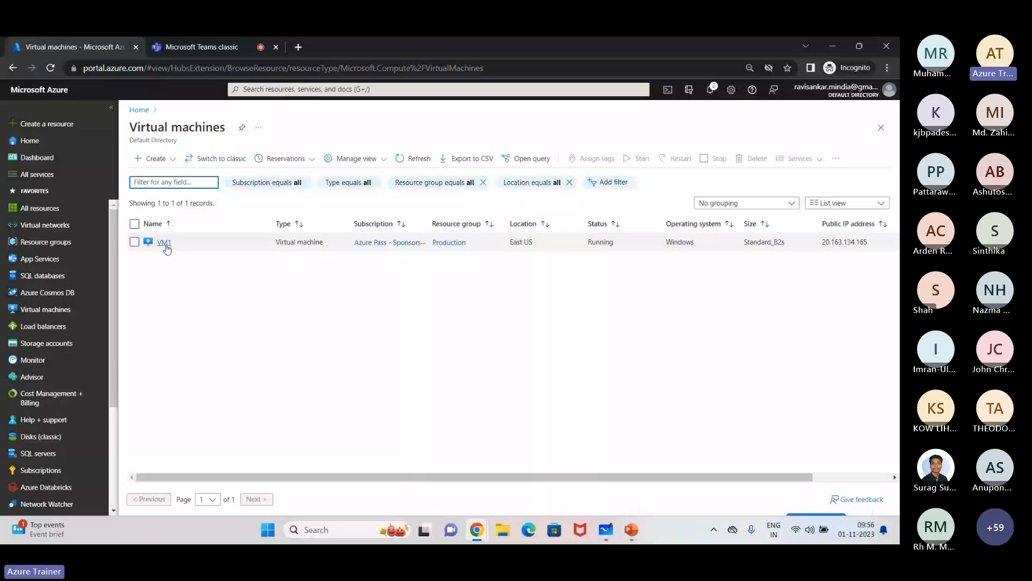
Step: Open VM1 from the list of virtual machines and restart it
left_click(164, 242)
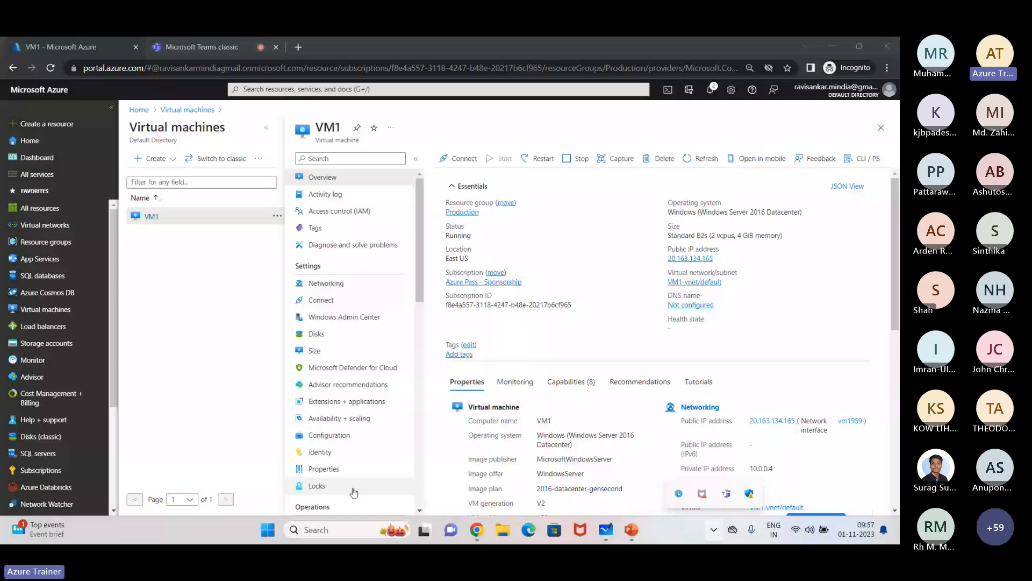
key("super")
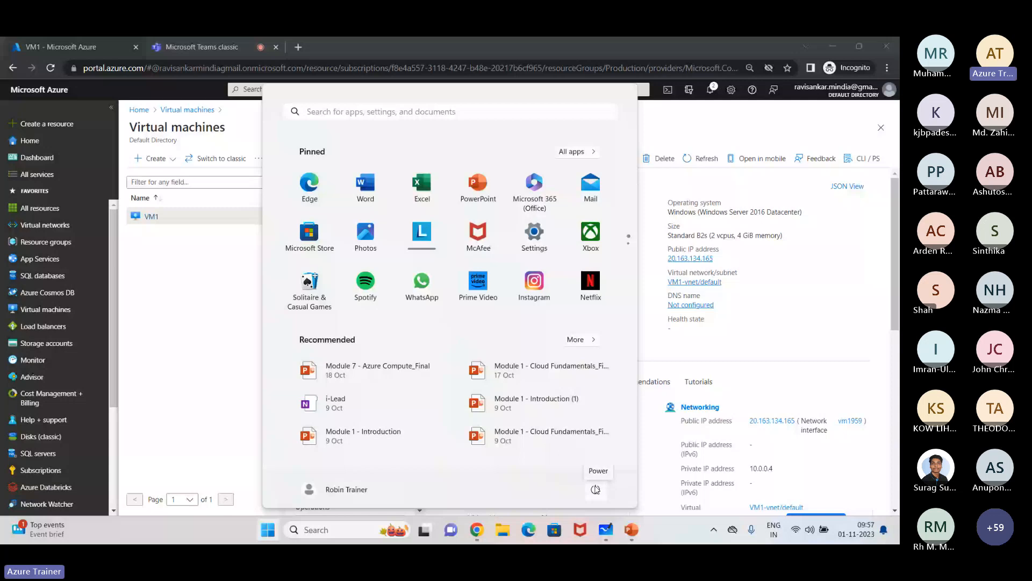
left_click(821, 321)
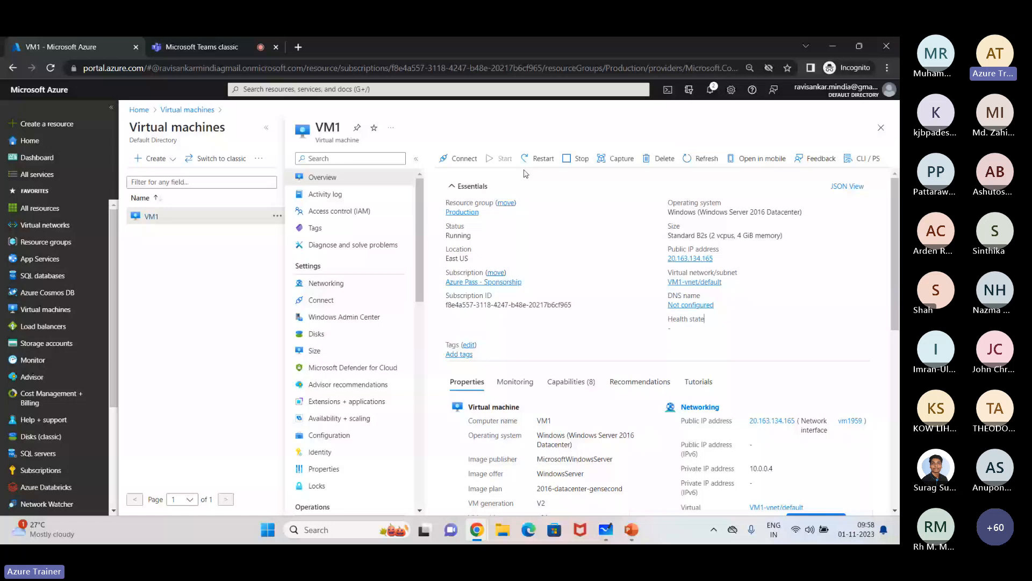
left_click(538, 158)
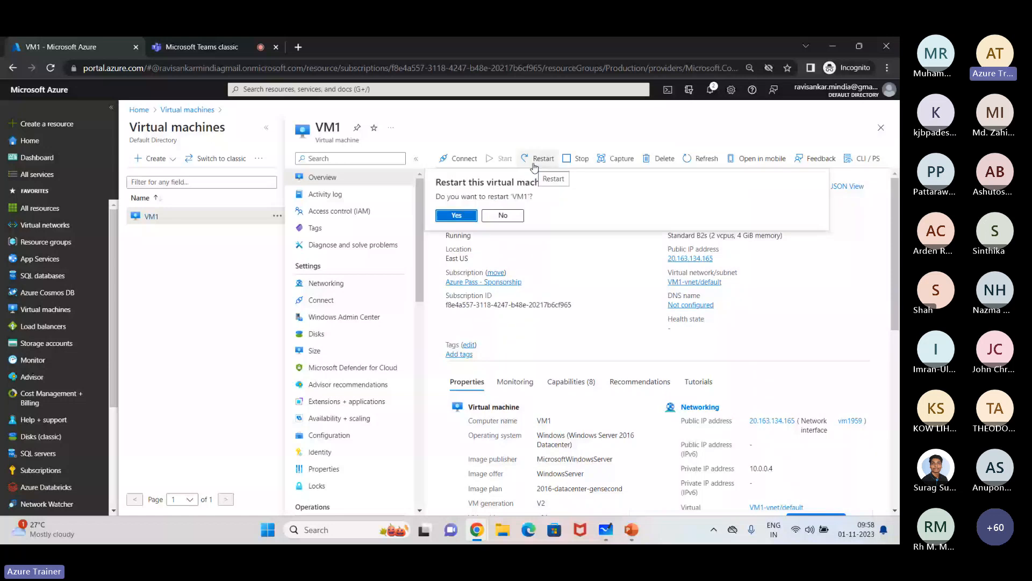
left_click(465, 215)
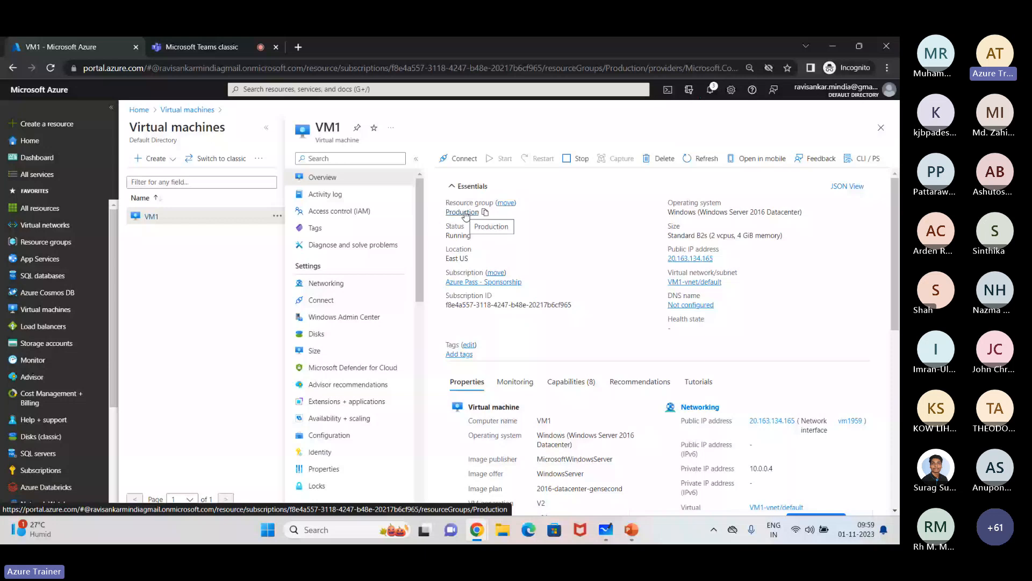
Step: Check the meeting chat in Microsoft Teams and restart the screen sharing
left_click(220, 45)
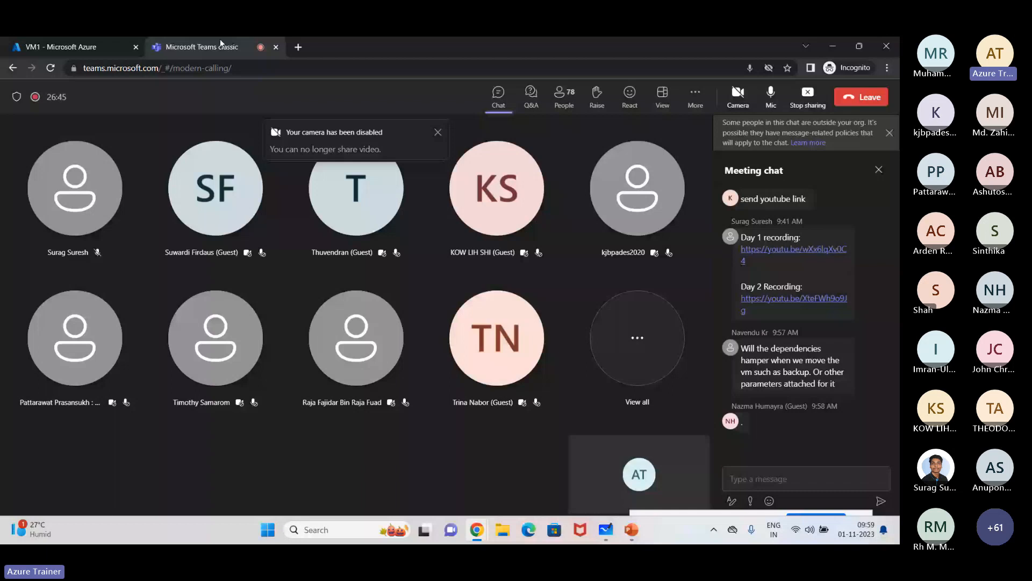
left_click(804, 108)
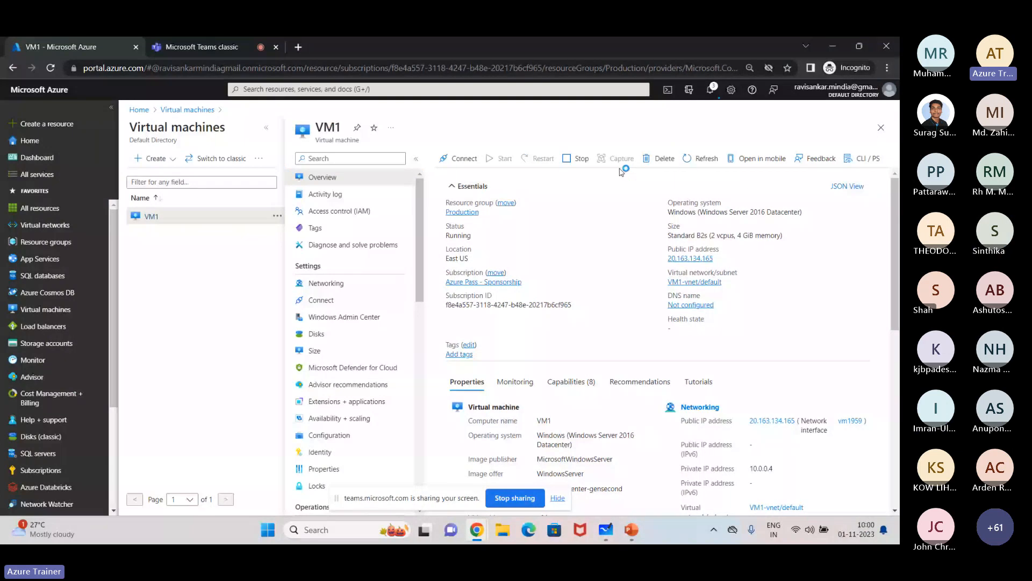
Step: Check the notifications for VM1's restart, stop the virtual machine and highlight its status
left_click(711, 90)
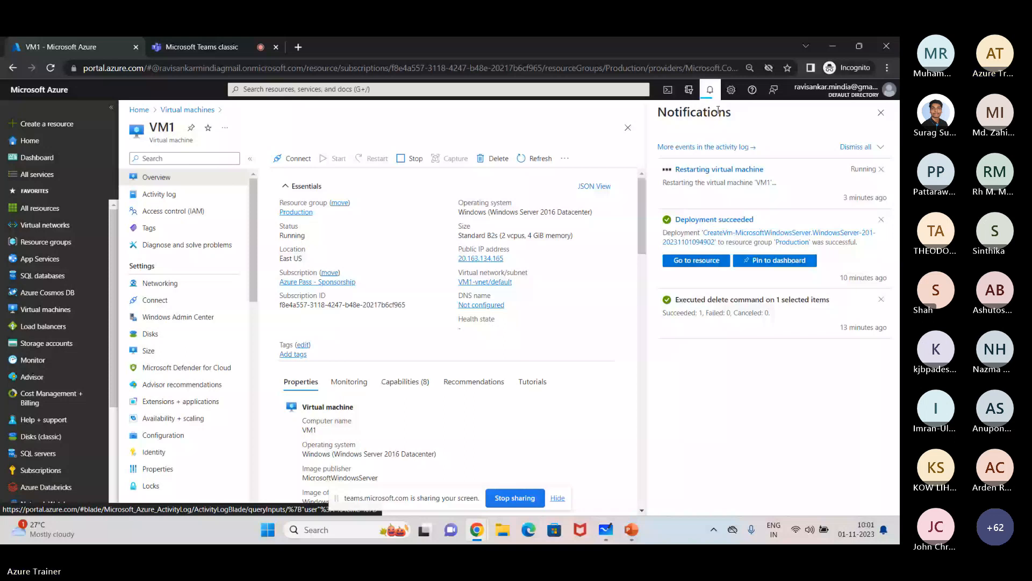
key("F5")
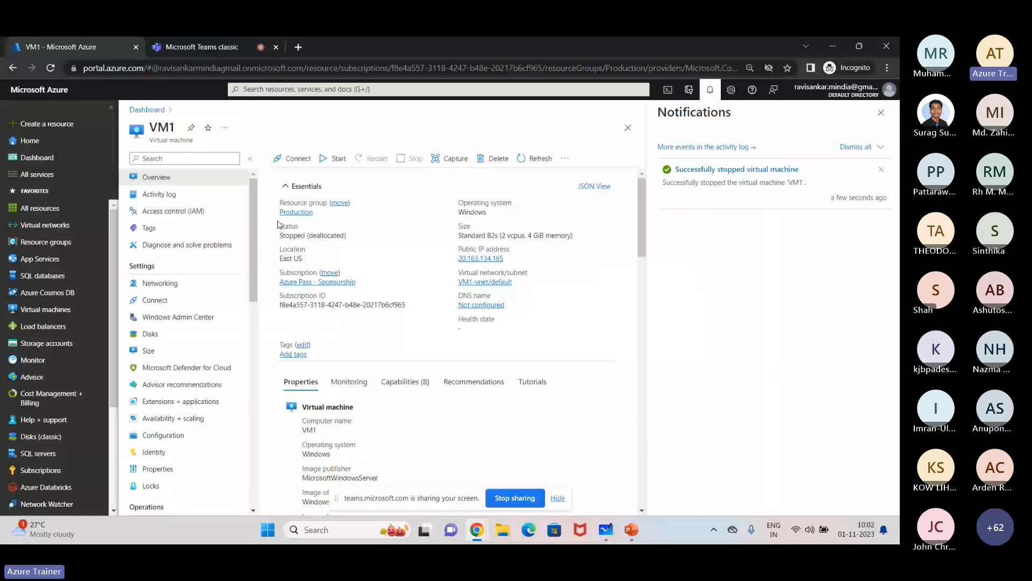
left_click_drag(278, 225, 347, 237)
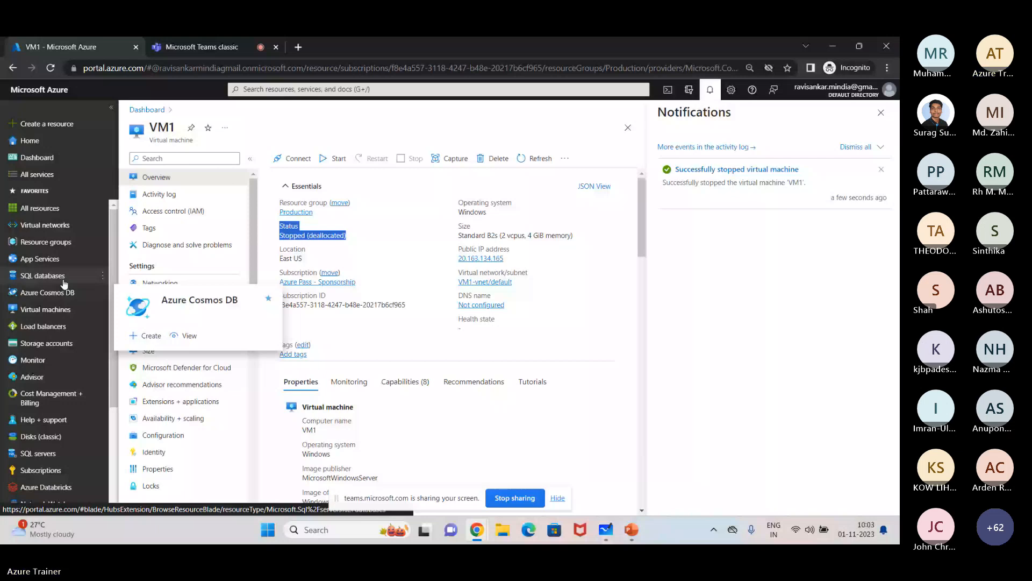
Step: List all resources to examine those belonging to VM1, and close the notifications
left_click(41, 209)
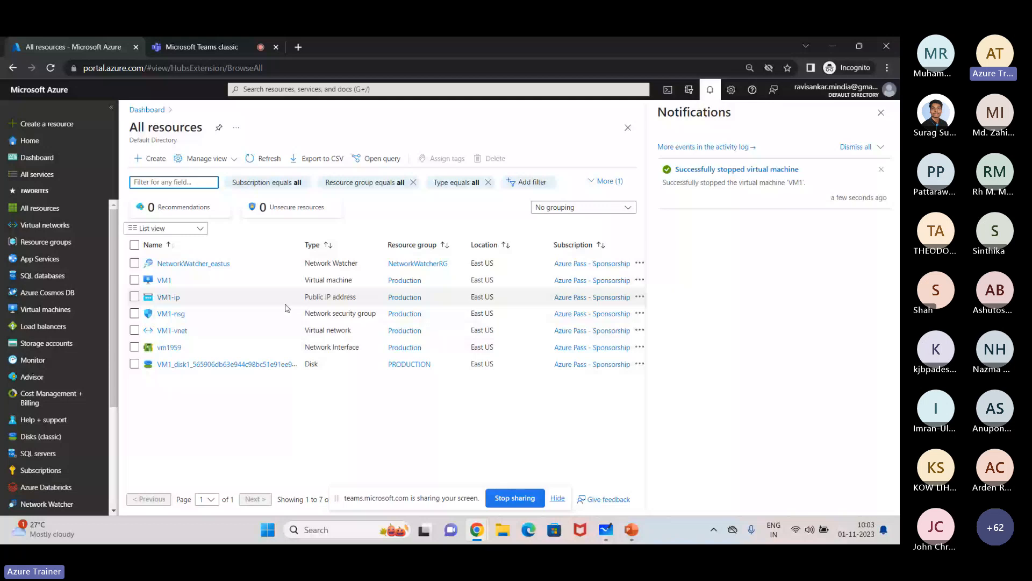
left_click(880, 113)
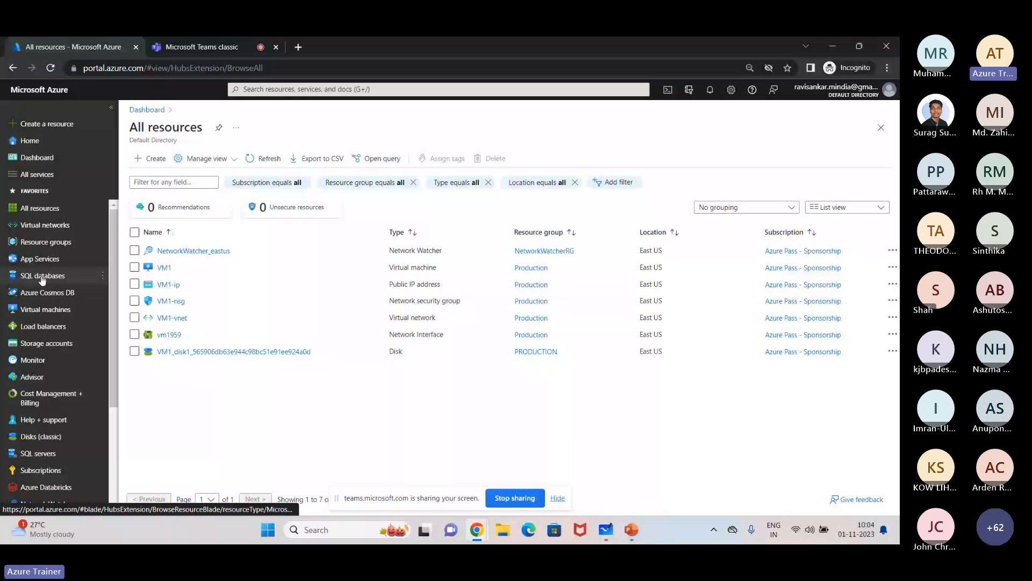
Step: Start creating a new virtual machine named Server1 in the Production resource group
left_click(45, 309)
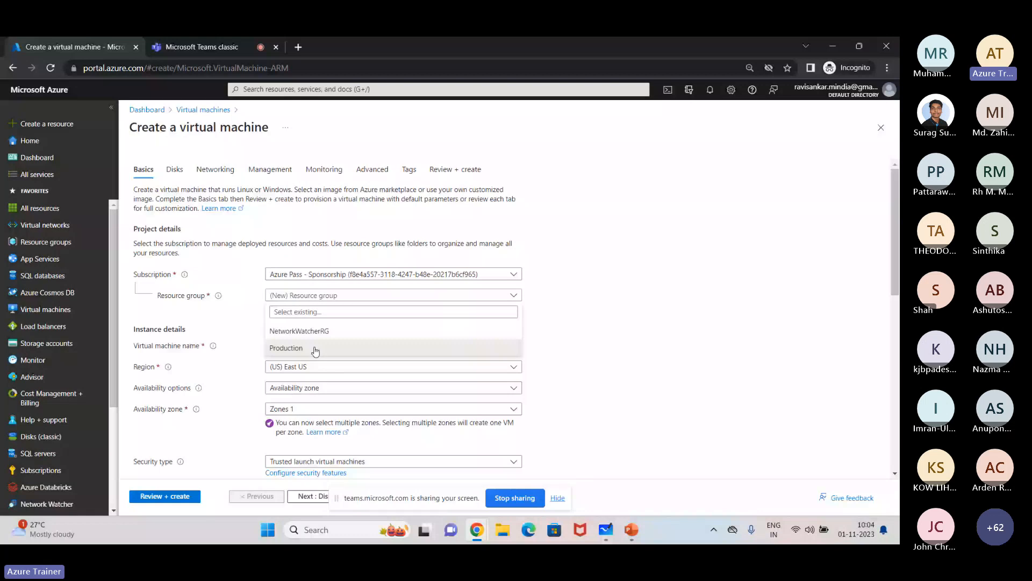
left_click(315, 349)
left_click(324, 346)
type("Serve")
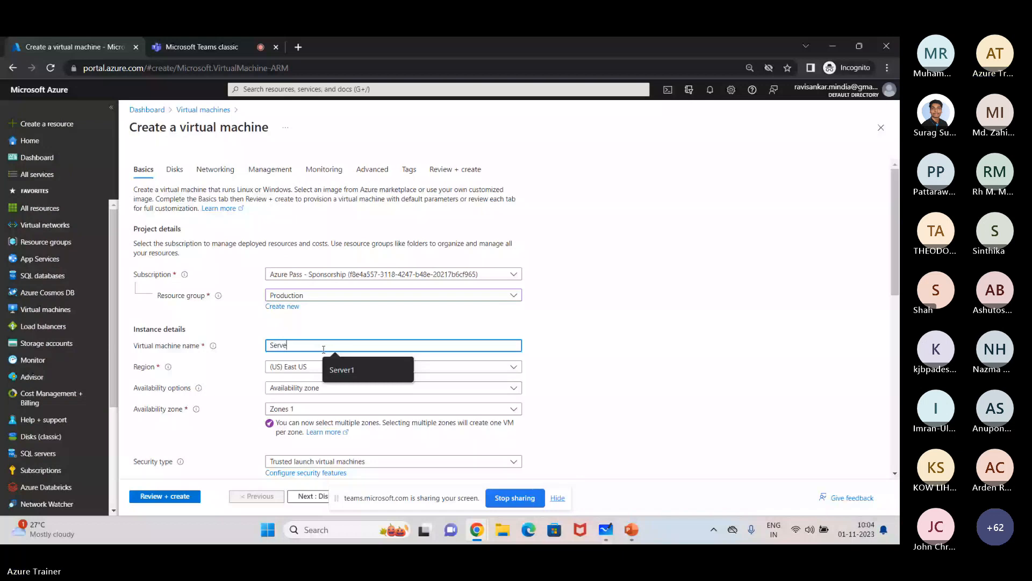
type("r1")
Step: Set Server1 to require no infrastructure redundancy and choose the image Windows Server 2016 Datacenter - x64 Gen2
scroll(344, 344, "down", 1)
left_click(345, 329)
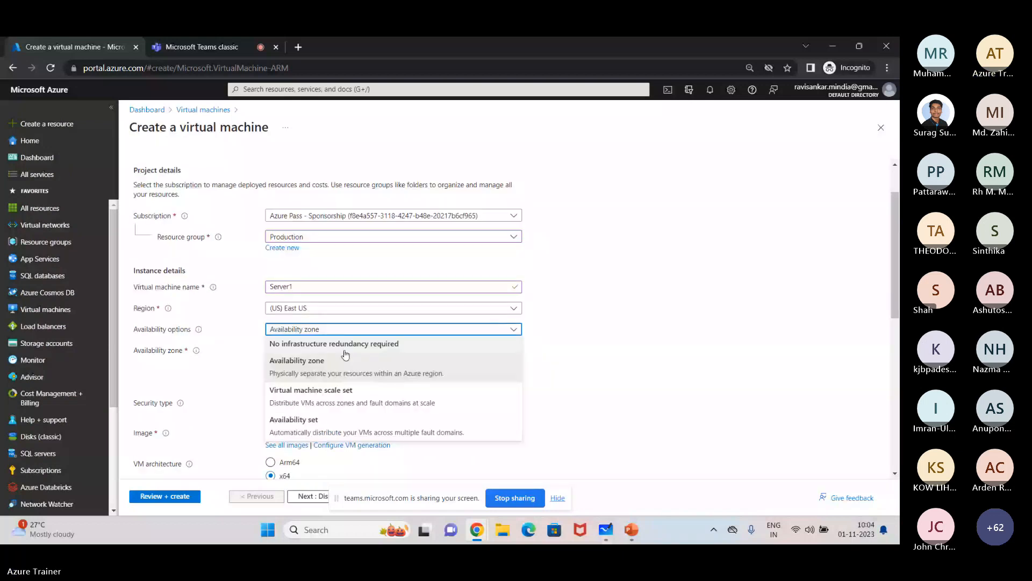
scroll(353, 371, "down", 4)
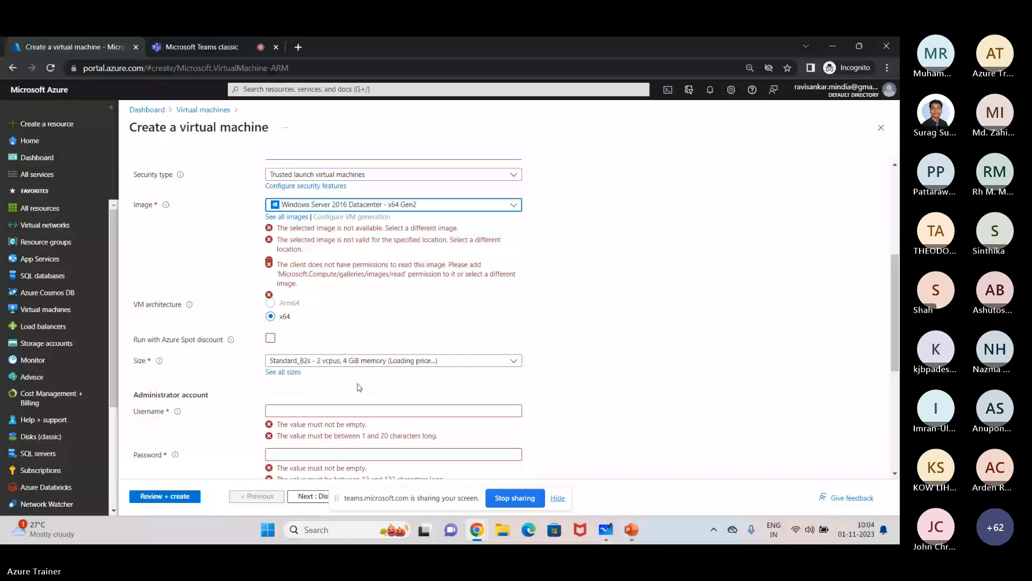
Step: Set the administrator username to trgadmin, enter and confirm the account password, and deploy Server1
left_click(403, 367)
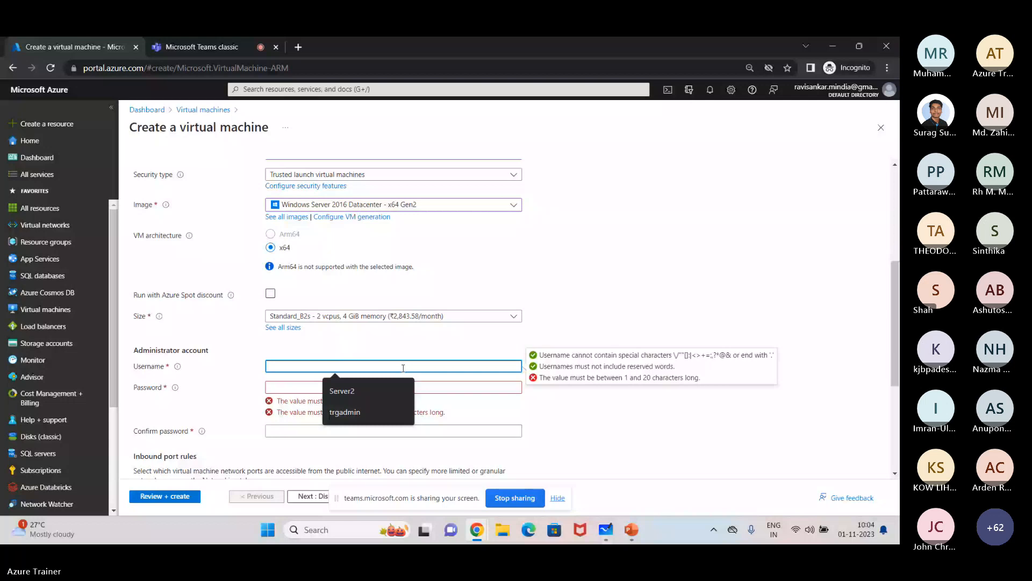
type("trgadmin")
key("Tab")
type("•••••")
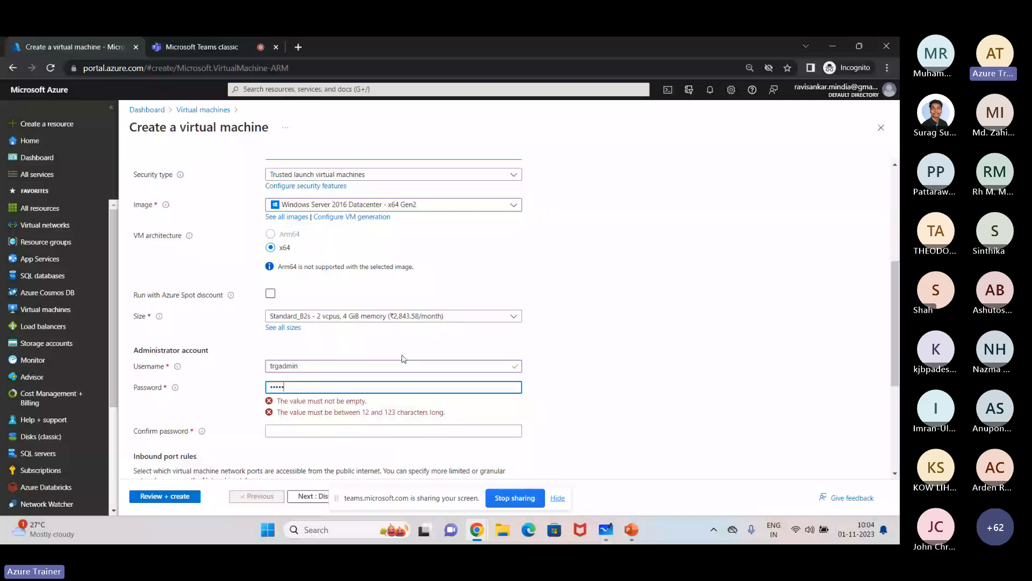
type("•••••••••")
key("Tab")
type("••••••")
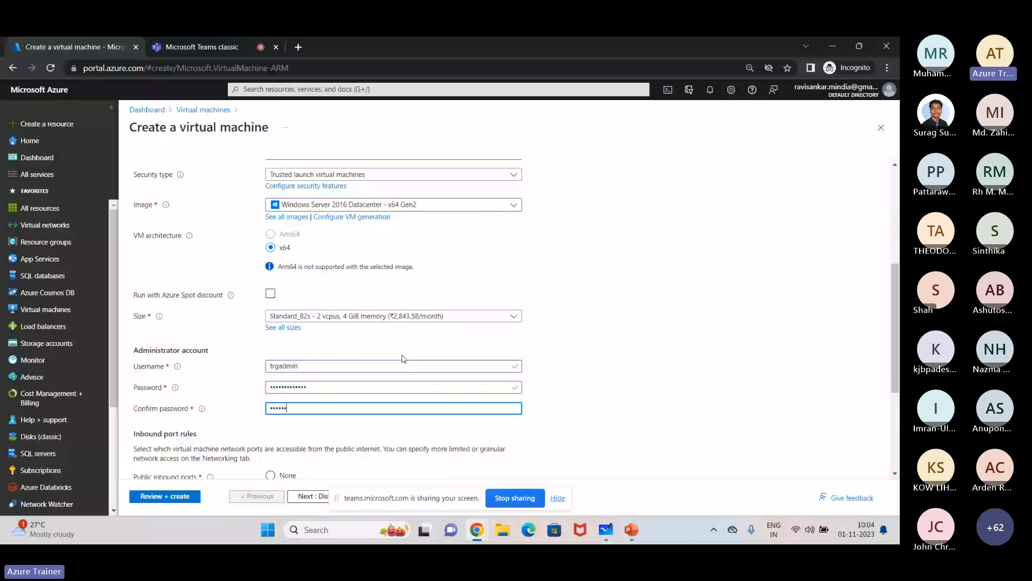
left_click(164, 497)
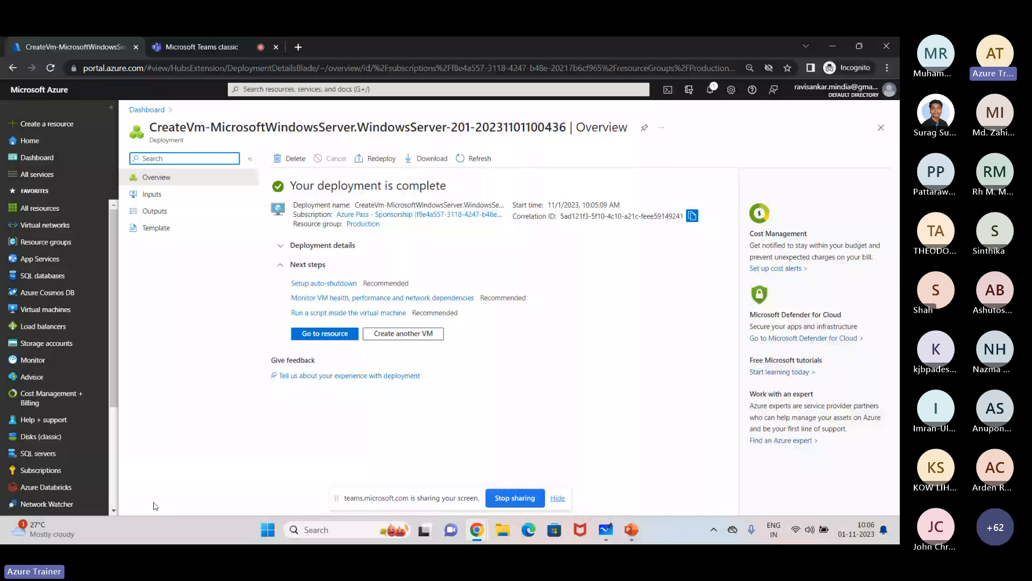
Step: Prepare the deletion of VM1 with force delete enabled and the confirmation word "delete", and cancel it
left_click(45, 309)
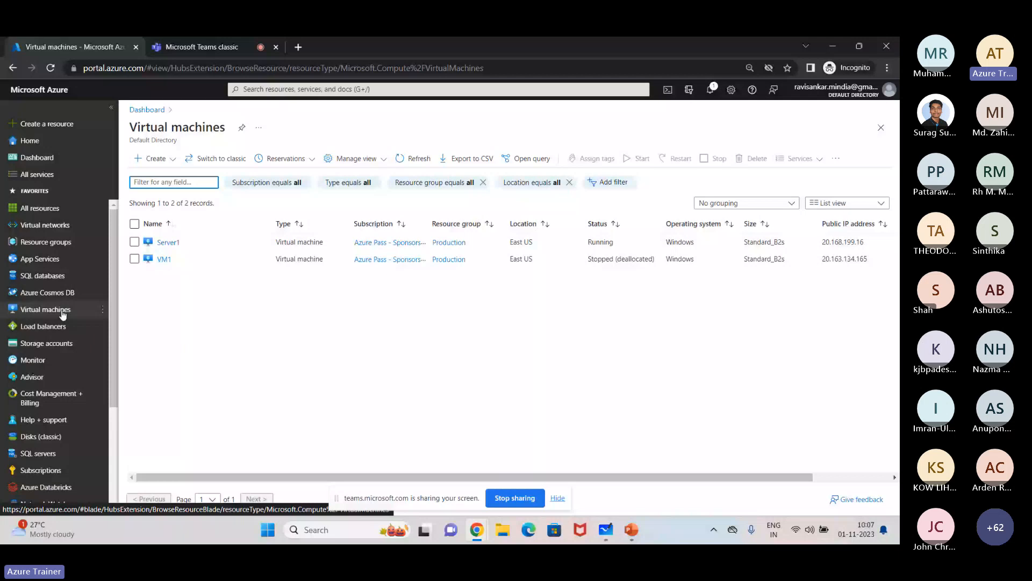
left_click(134, 259)
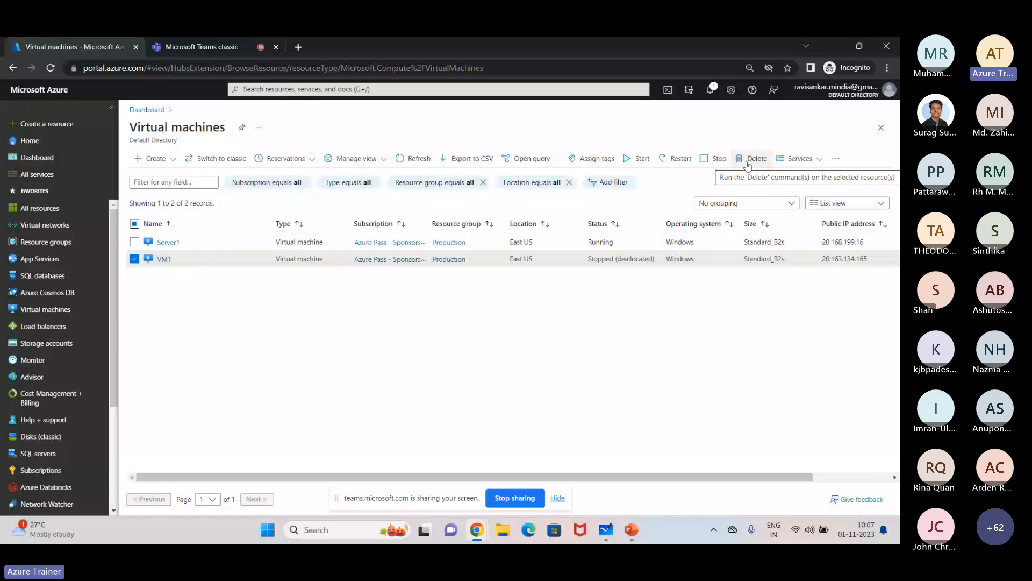
left_click(752, 159)
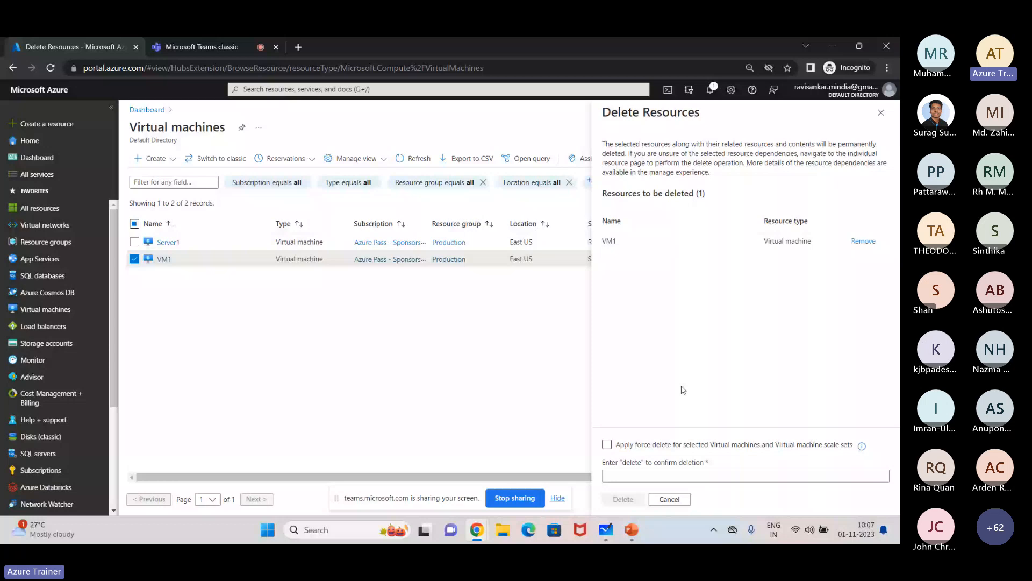
left_click(663, 439)
left_click(672, 477)
type("delete")
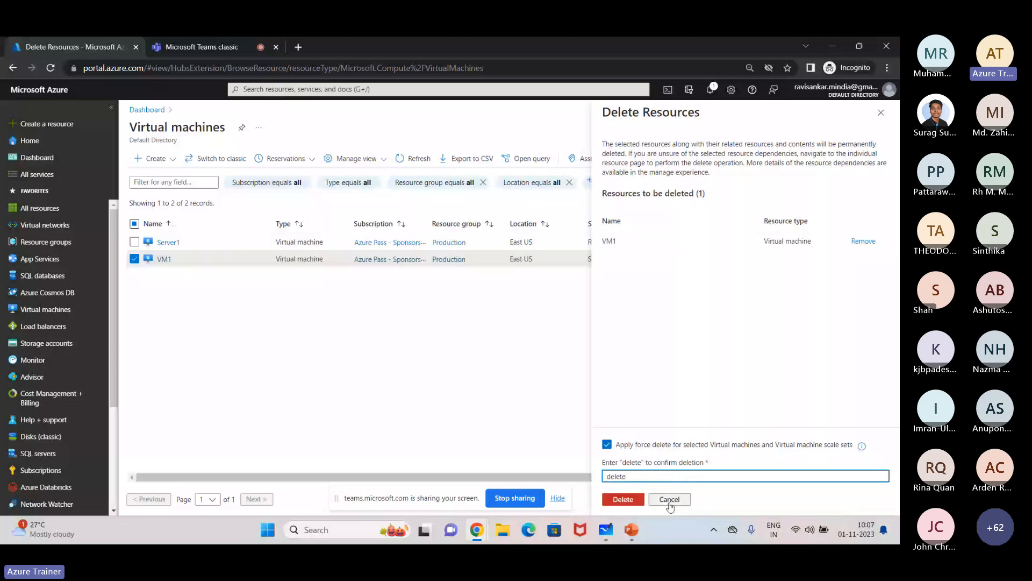
Step: Open the Production resource group, select all its resources and start deleting the group, reviewing the dependent resources Server1 and VM1
left_click(104, 242)
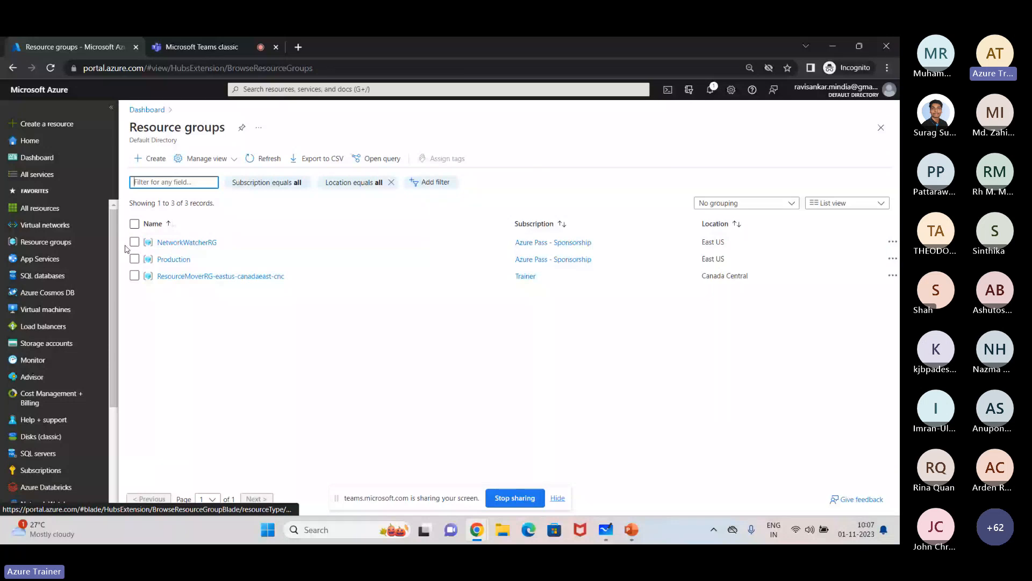
left_click(132, 259)
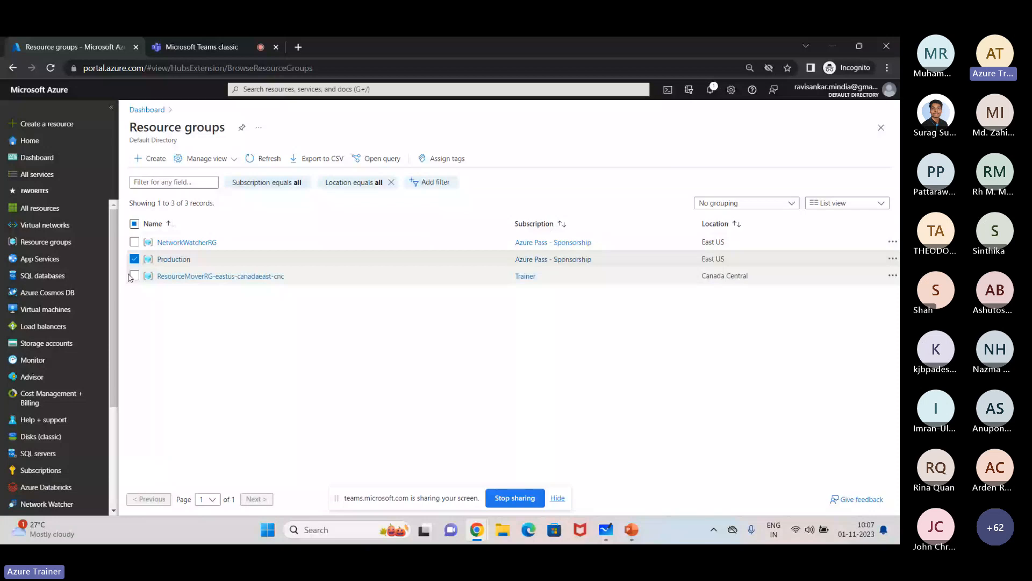
left_click(174, 259)
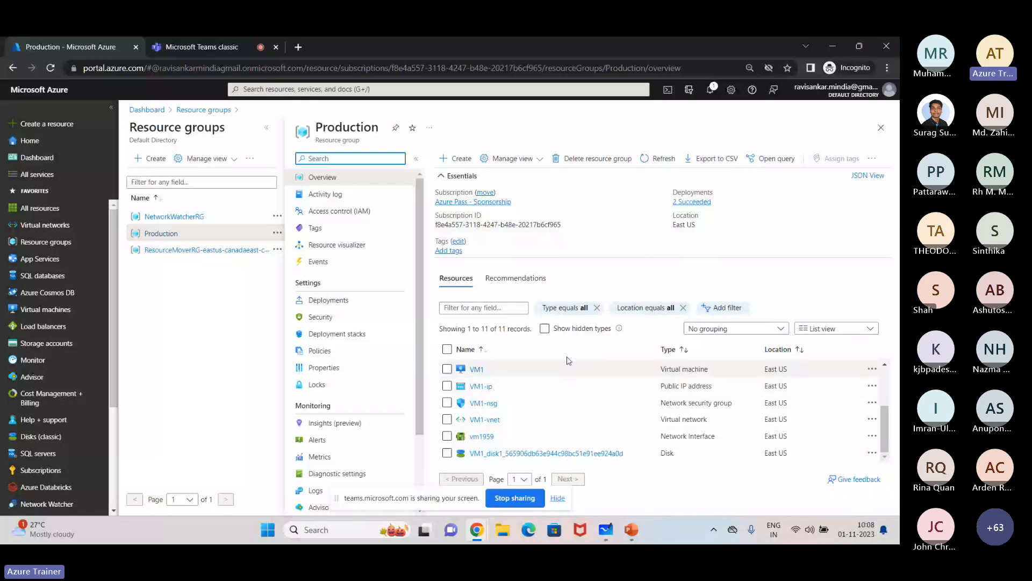
left_click(447, 349)
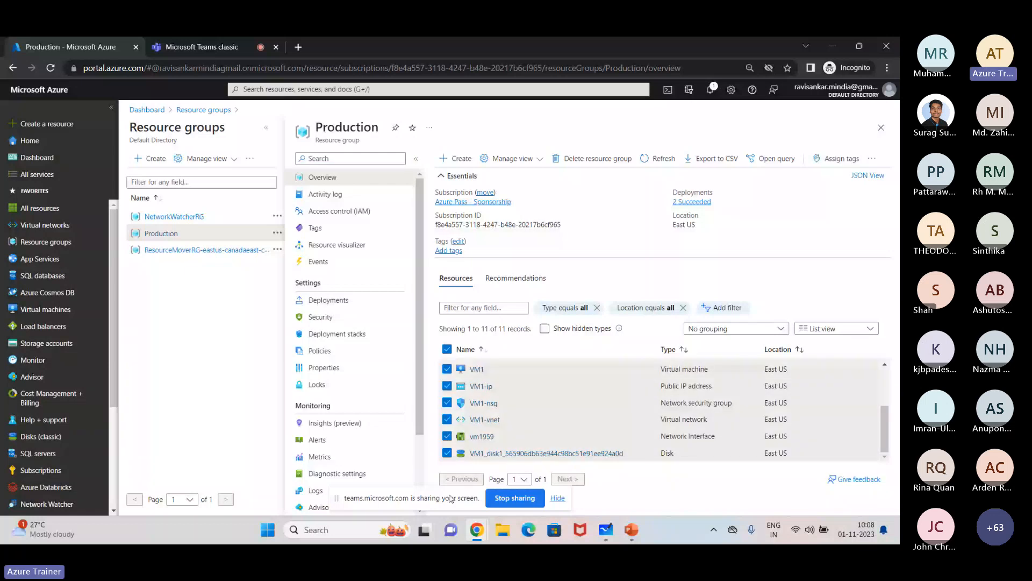
left_click_drag(451, 498, 410, 548)
left_click(598, 158)
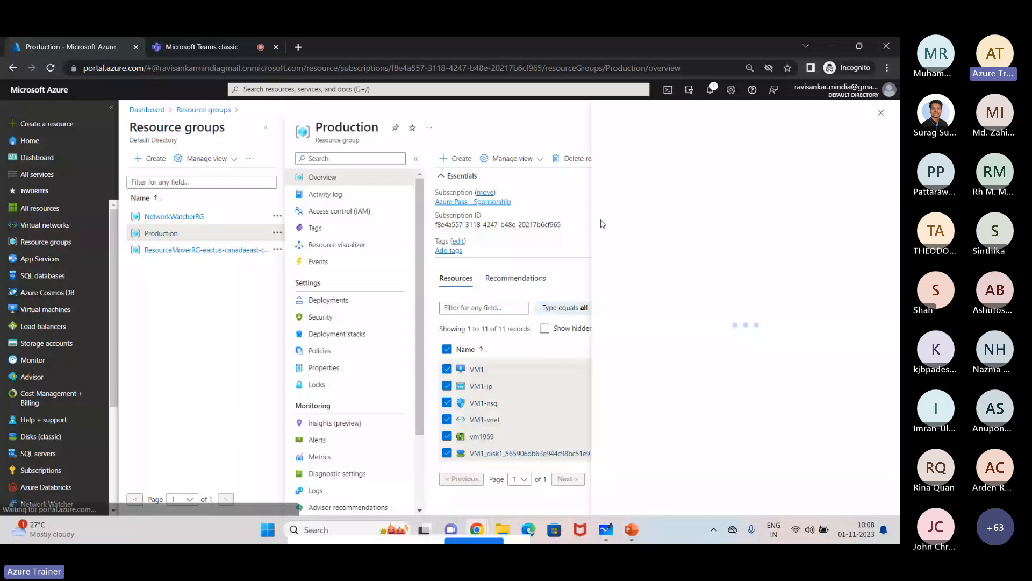
double_click(624, 277)
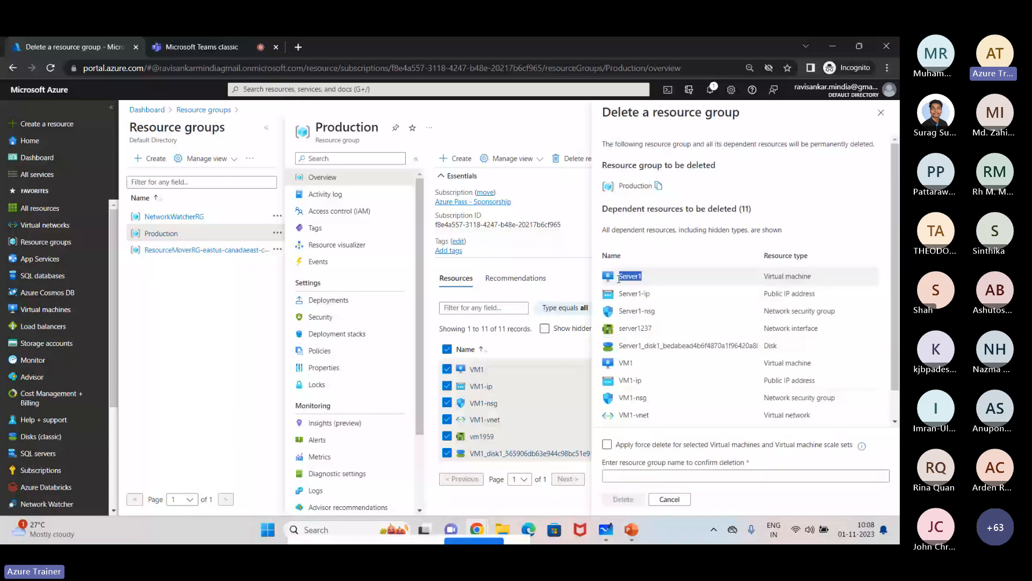
double_click(626, 363)
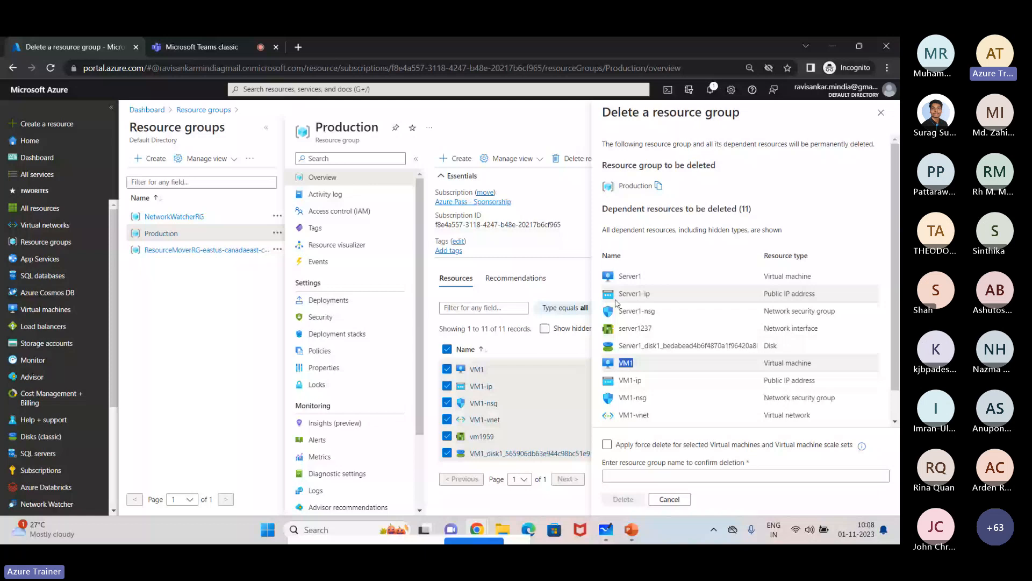
Step: Apply force delete for the virtual machines, confirm with the name Production and delete the resource group
left_click(608, 446)
left_click(604, 464)
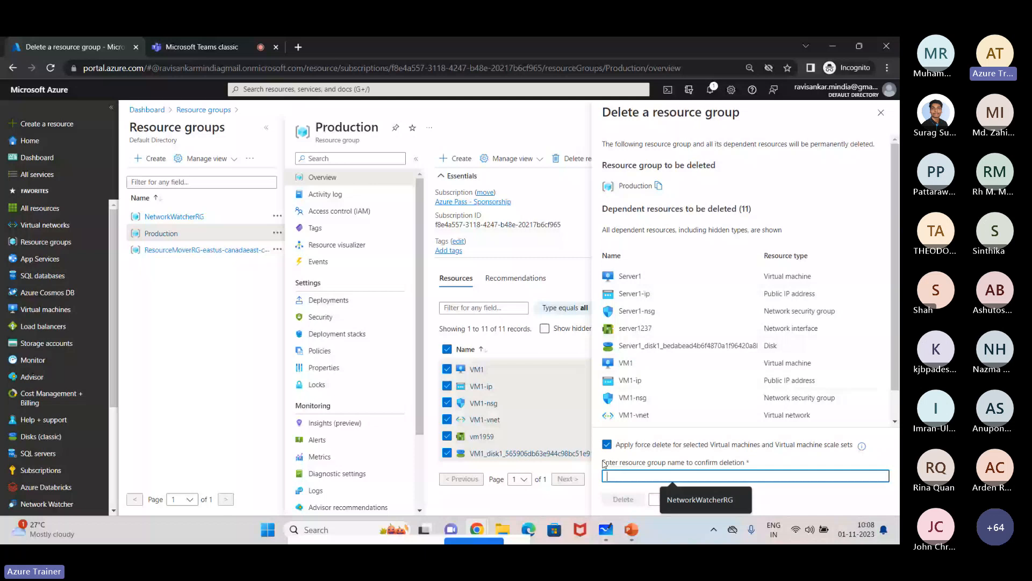
triple_click(604, 463)
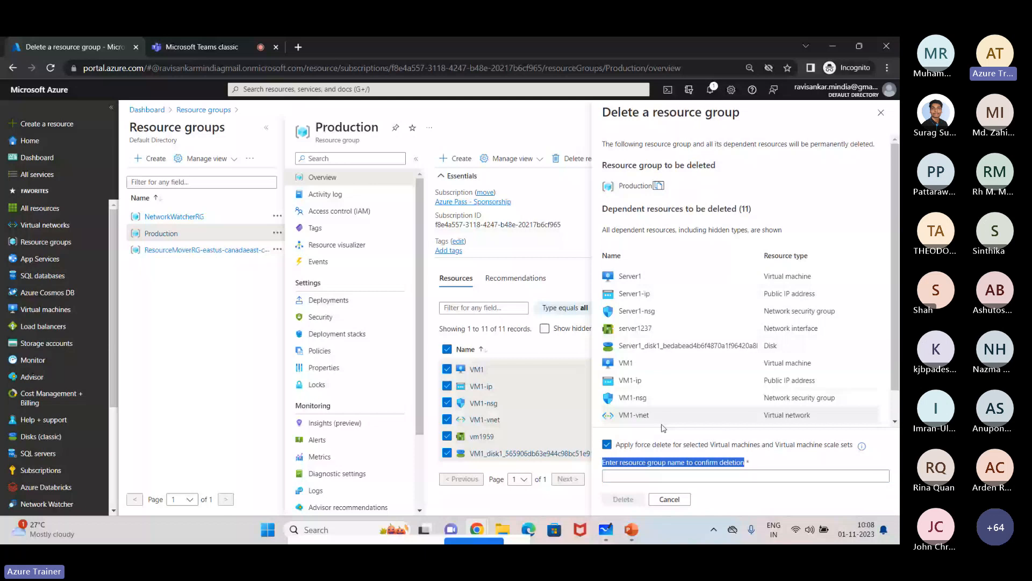
left_click(637, 476)
type("Production")
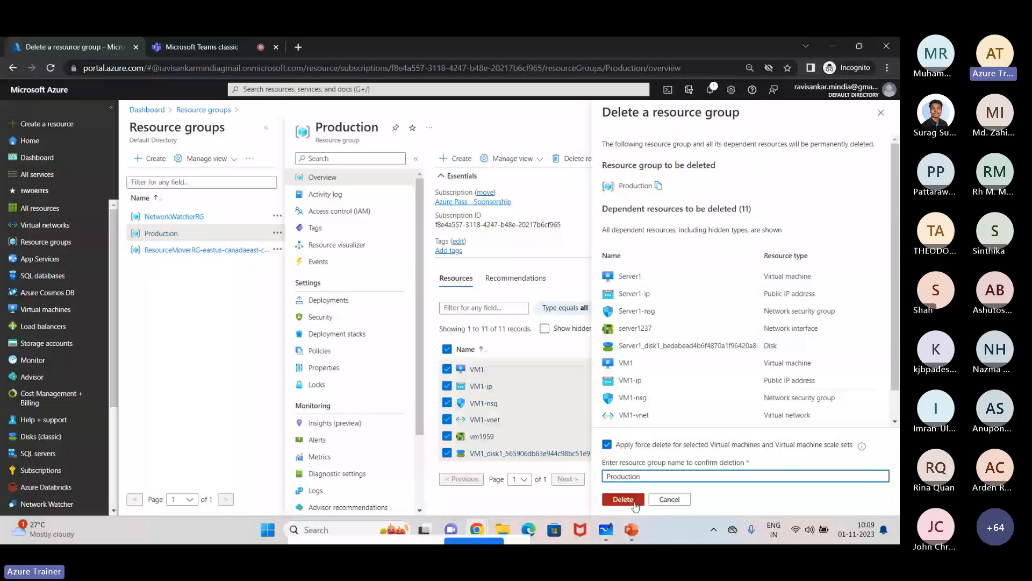
left_click(635, 502)
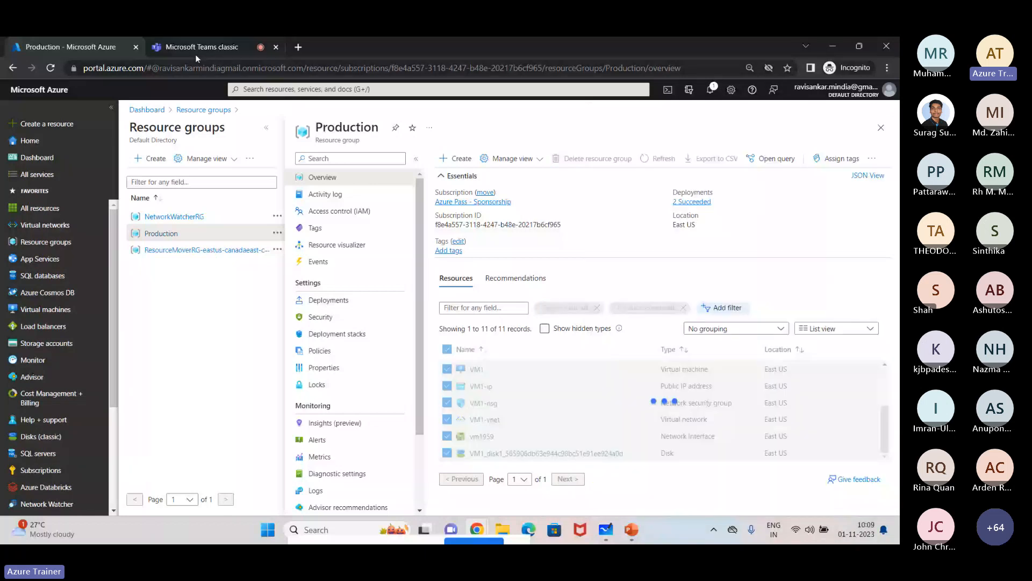
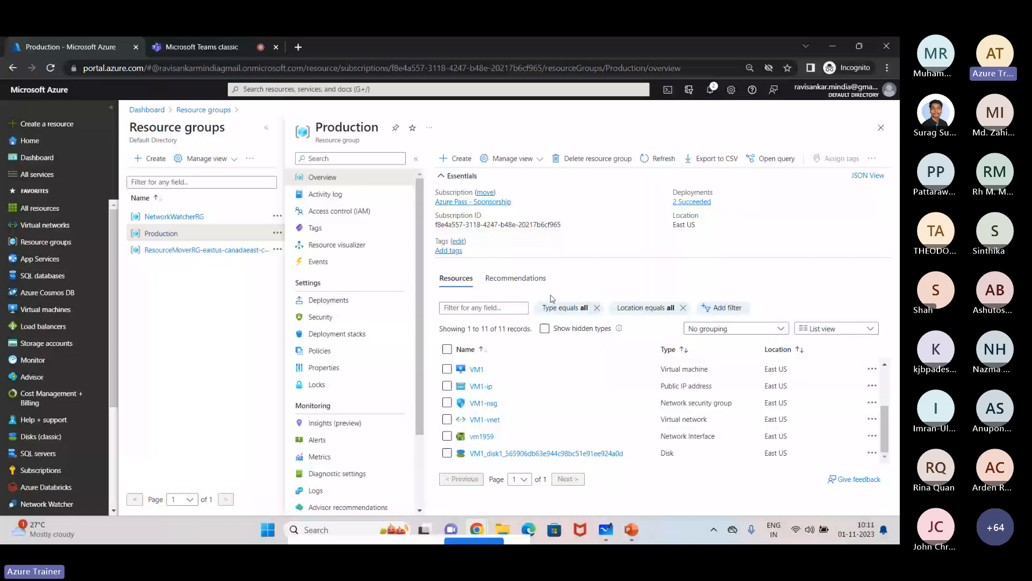
Step: Check the deletion progress of the Production resource group in the notifications and view the group's locks
left_click(719, 92)
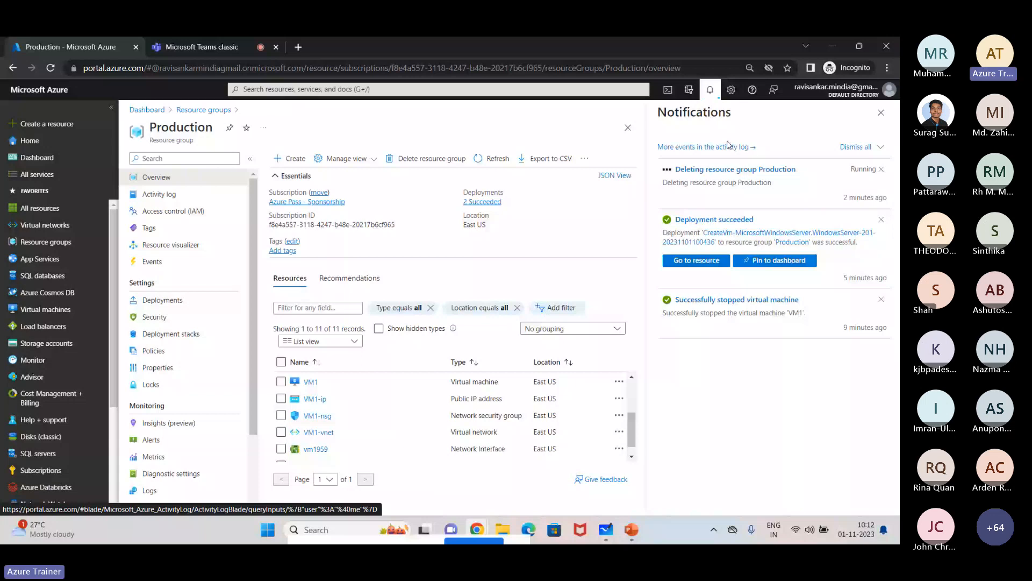
left_click(152, 385)
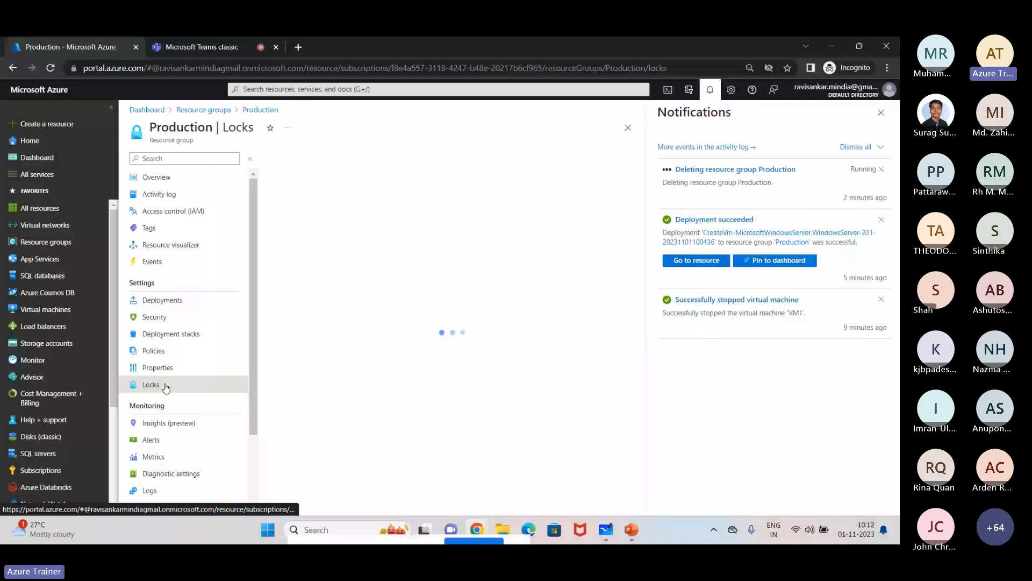
left_click_drag(253, 127, 230, 127)
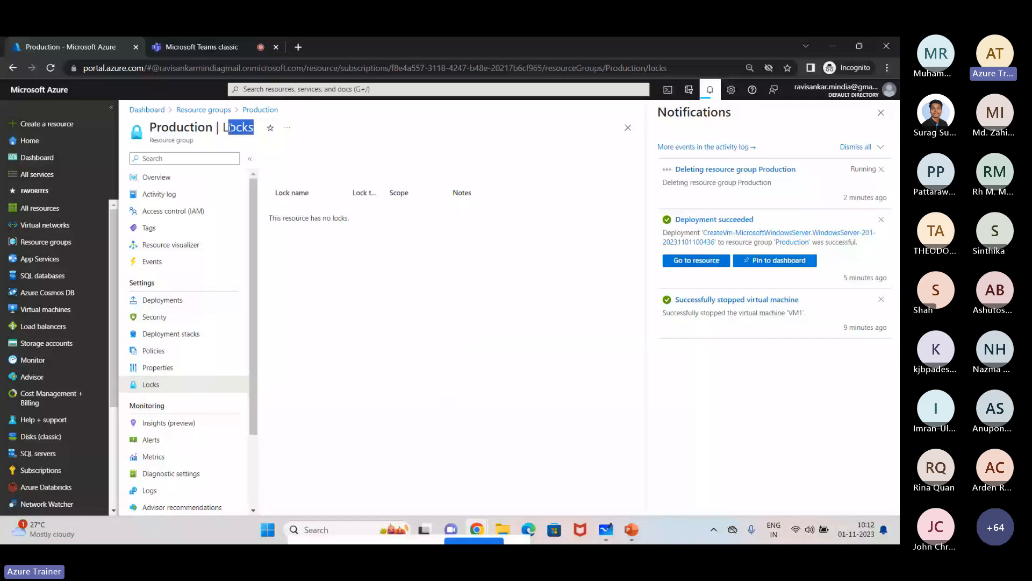
left_click_drag(230, 128, 223, 128)
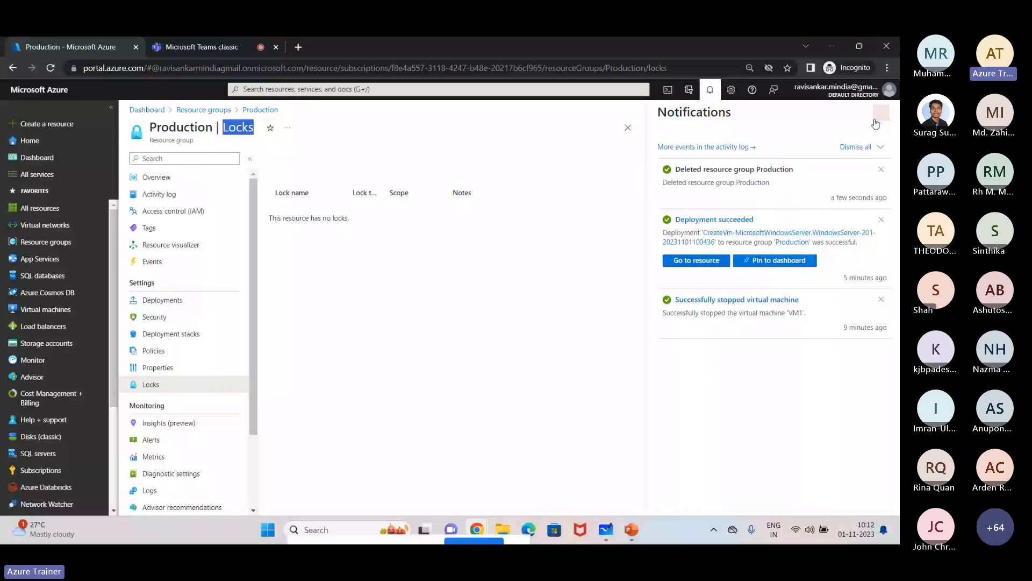
left_click(876, 120)
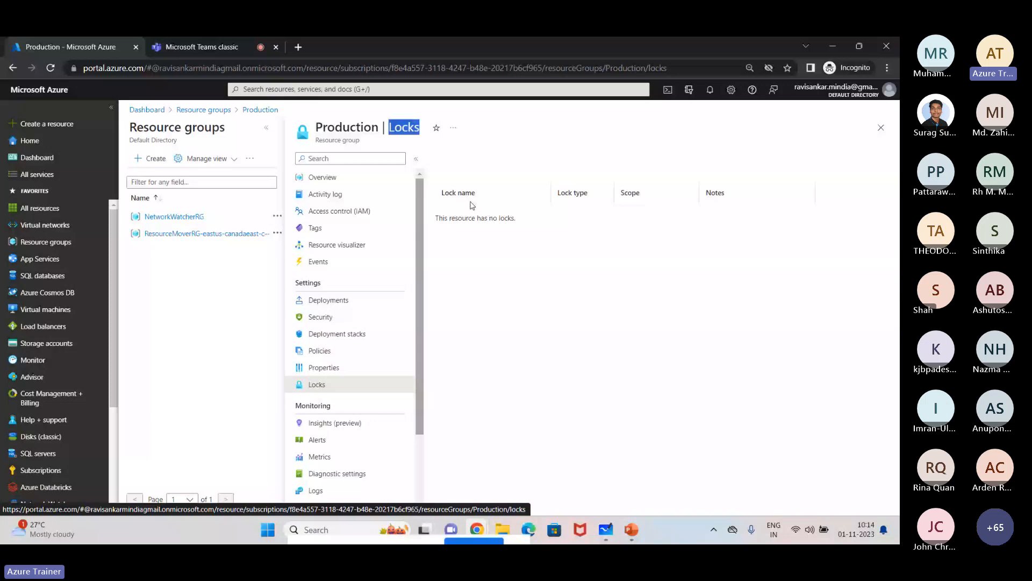
Step: Review the resource groups and the list of all resources remaining in the directory
left_click(39, 176)
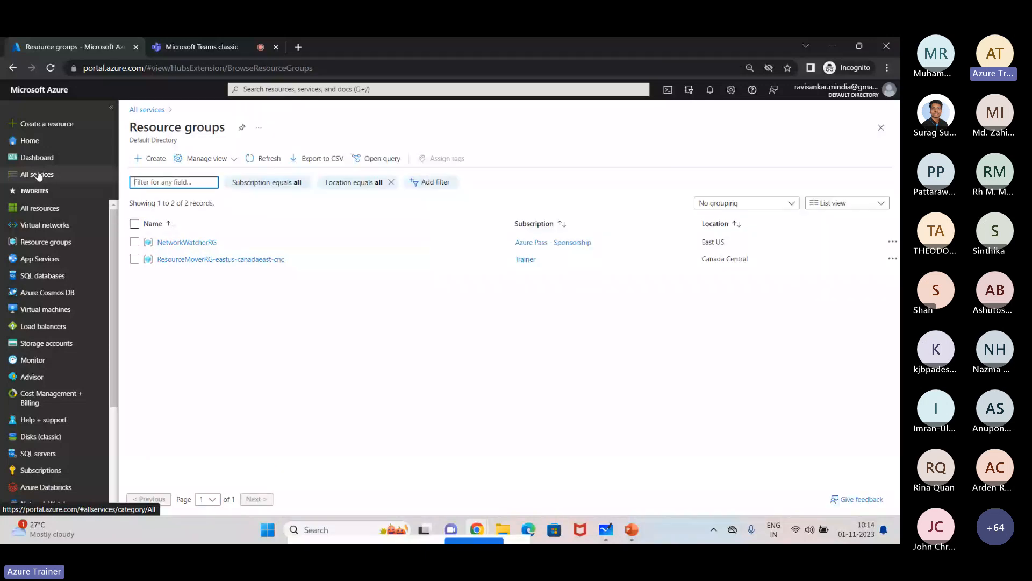
left_click(40, 208)
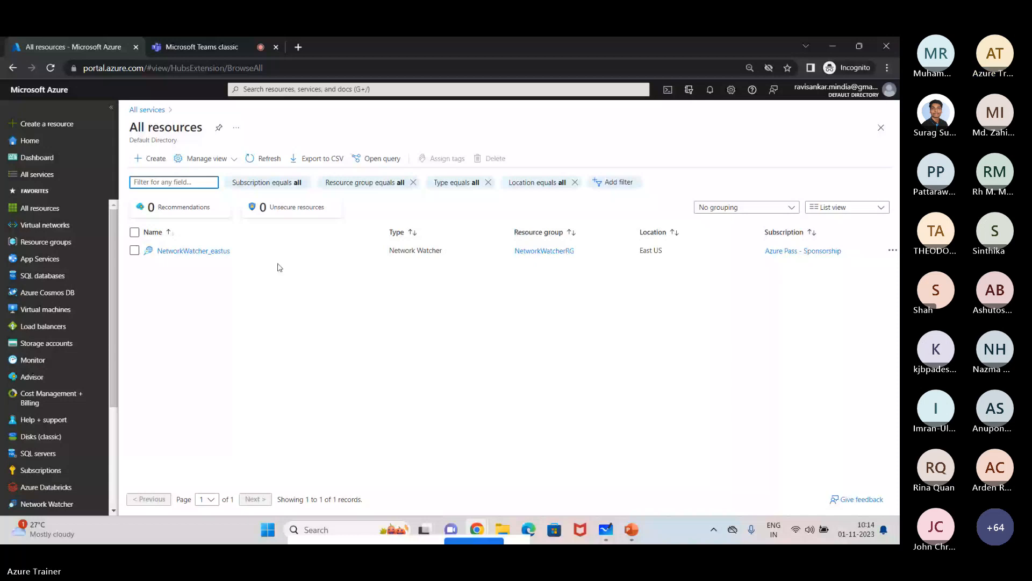
left_click(348, 275)
Step: Switch to Microsoft Whiteboard, clear the canvas and choose the red pen for inking
left_click(834, 47)
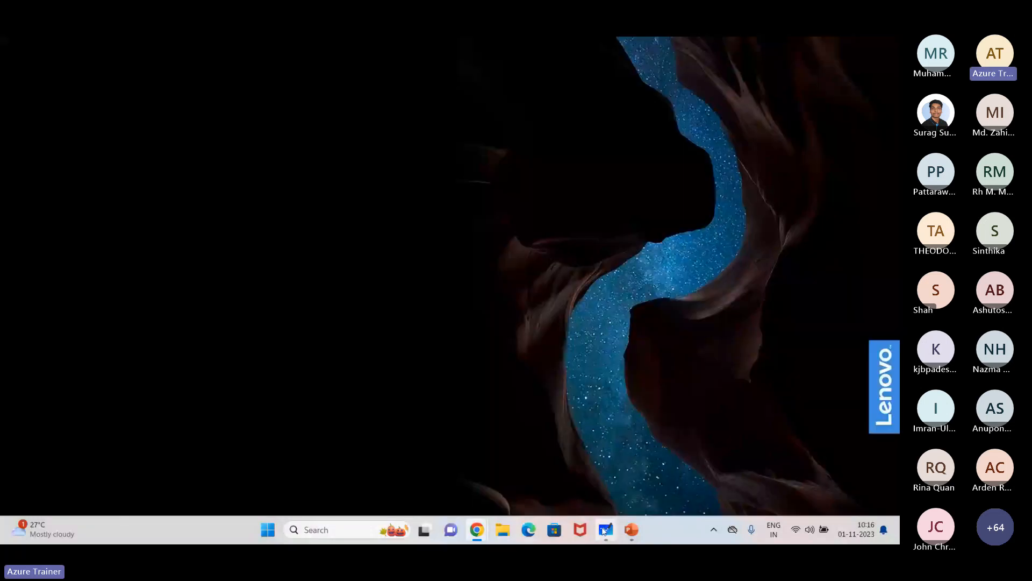
left_click(605, 530)
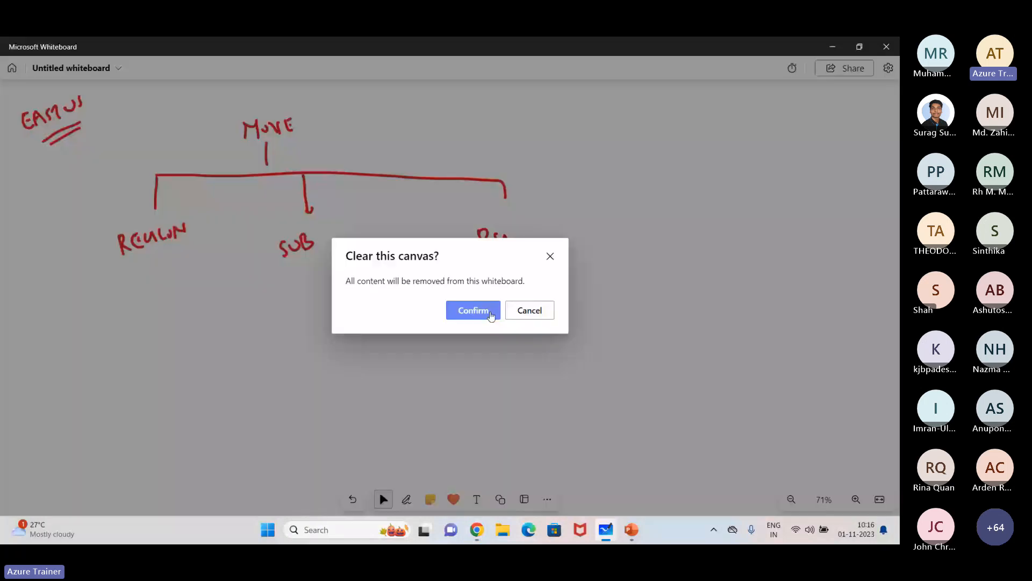
left_click(491, 316)
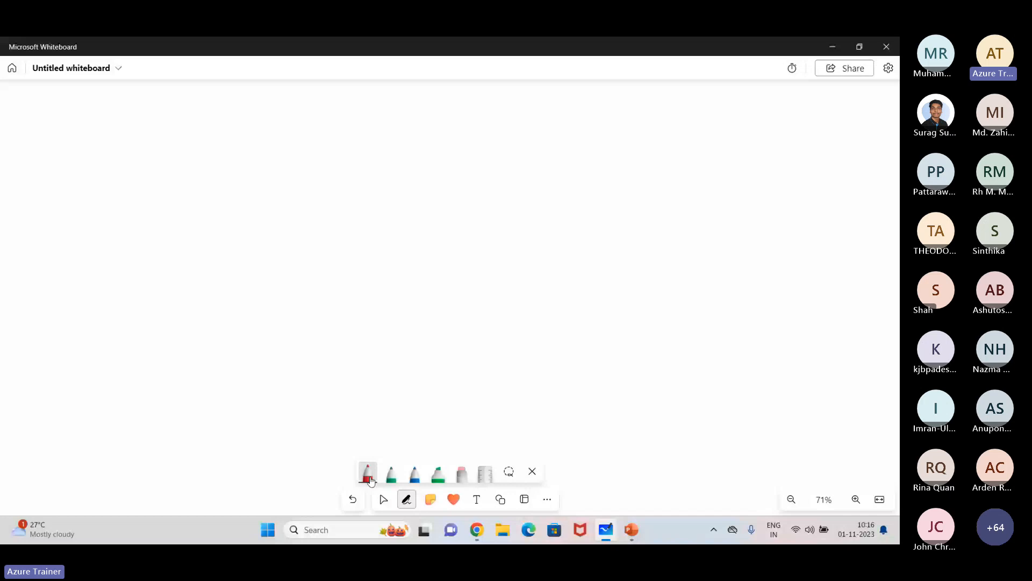
left_click(369, 477)
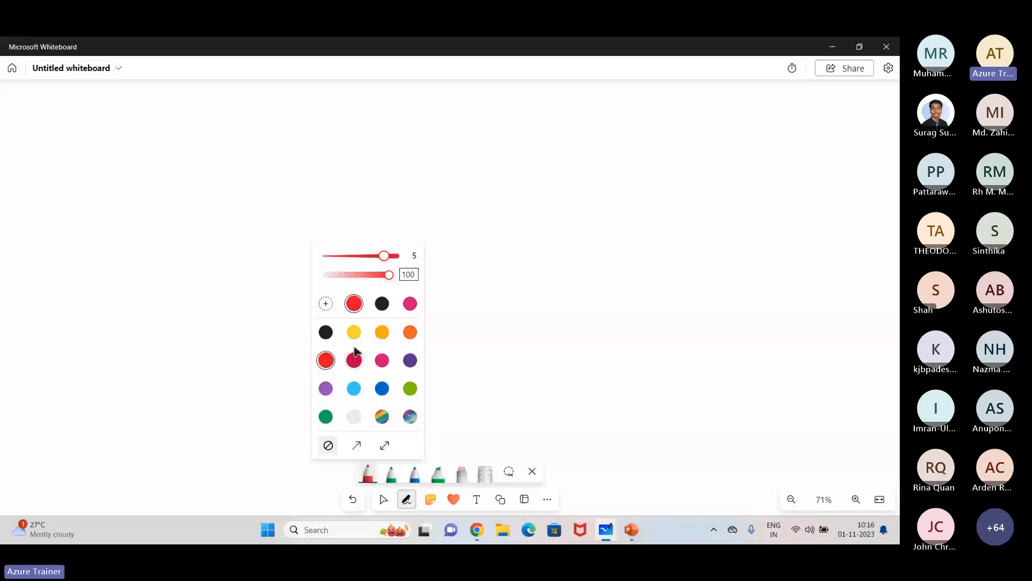
Step: Draw a tall red rectangle with two side branches labelled C and D, grouped by a curly brace
left_click_drag(560, 110, 557, 156)
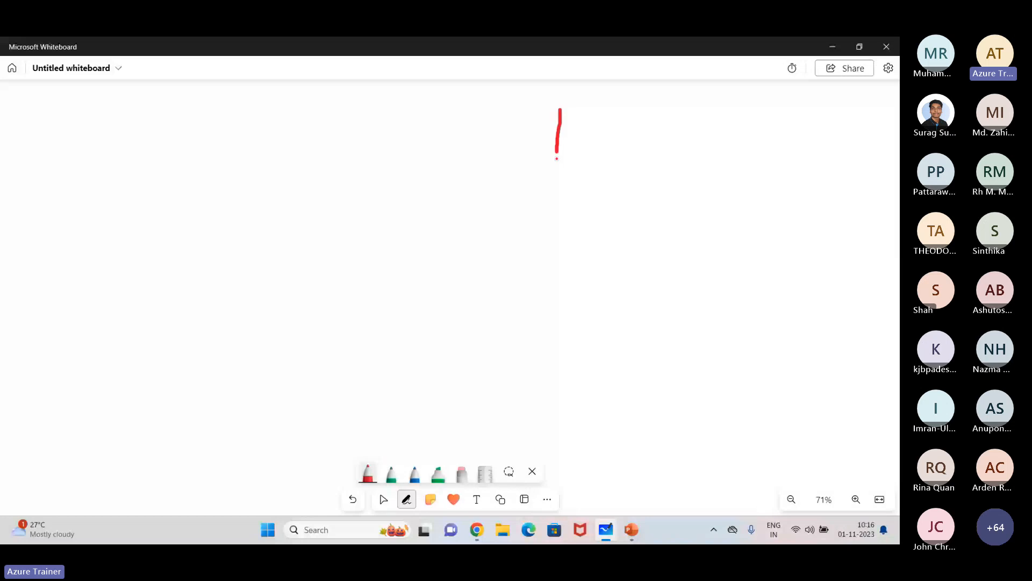
left_click_drag(557, 159, 553, 260)
mouse_move(559, 110)
left_mouse_down()
mouse_move(619, 249)
mouse_move(549, 258)
left_mouse_up()
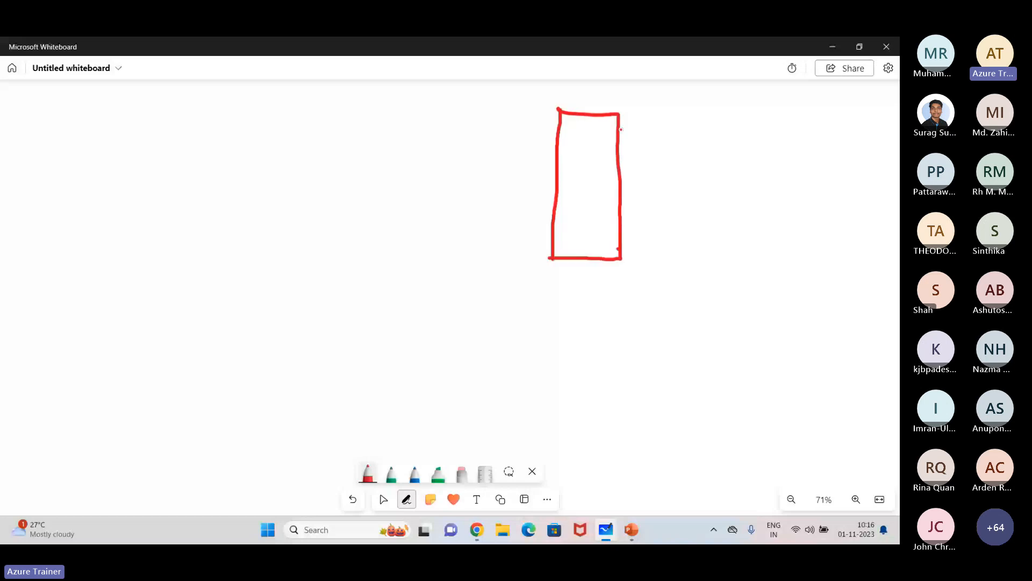
left_click_drag(621, 129, 642, 129)
left_click_drag(661, 123, 661, 135)
left_click_drag(623, 161, 643, 162)
left_click_drag(648, 159, 650, 171)
left_click_drag(677, 119, 684, 183)
Step: Draw two lines forking from the brace and label them 127GB and 16GB
left_click_drag(699, 139, 744, 127)
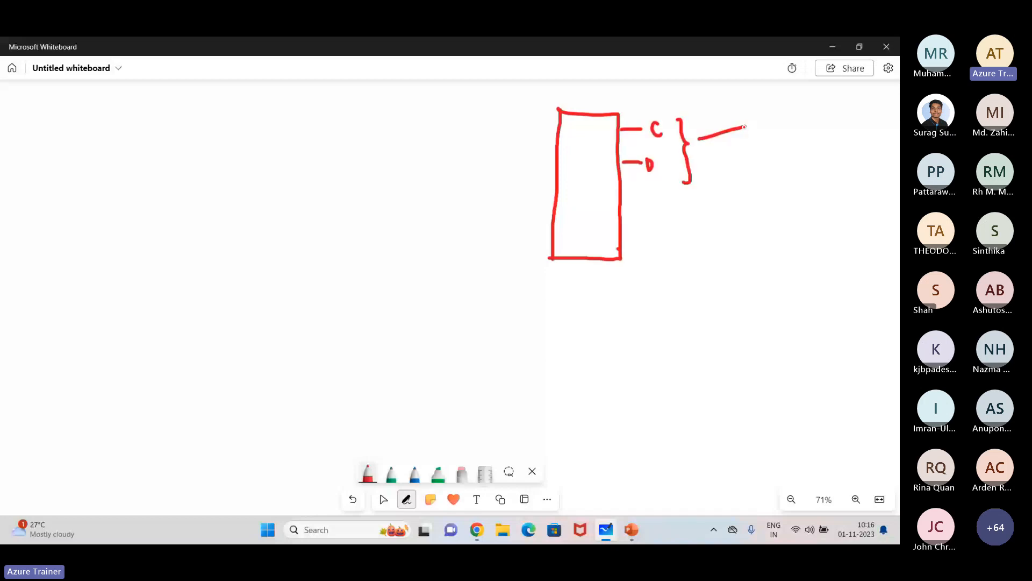
left_click_drag(700, 140, 749, 160)
left_click_drag(760, 114, 762, 132)
left_click_drag(766, 118, 778, 129)
left_click_drag(779, 115, 786, 129)
left_click_drag(789, 119, 800, 129)
left_click_drag(806, 121, 807, 130)
left_click(808, 114)
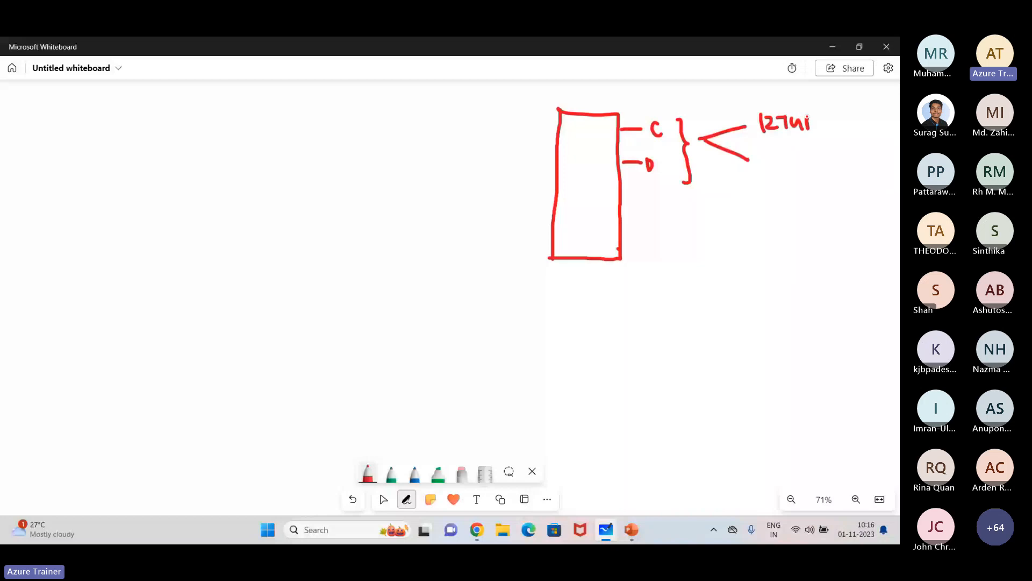
left_click_drag(808, 114, 808, 129)
left_click_drag(764, 152, 764, 171)
left_click_drag(775, 153, 772, 169)
left_click_drag(789, 156, 786, 168)
left_click_drag(794, 154, 794, 168)
left_click_drag(795, 155, 796, 169)
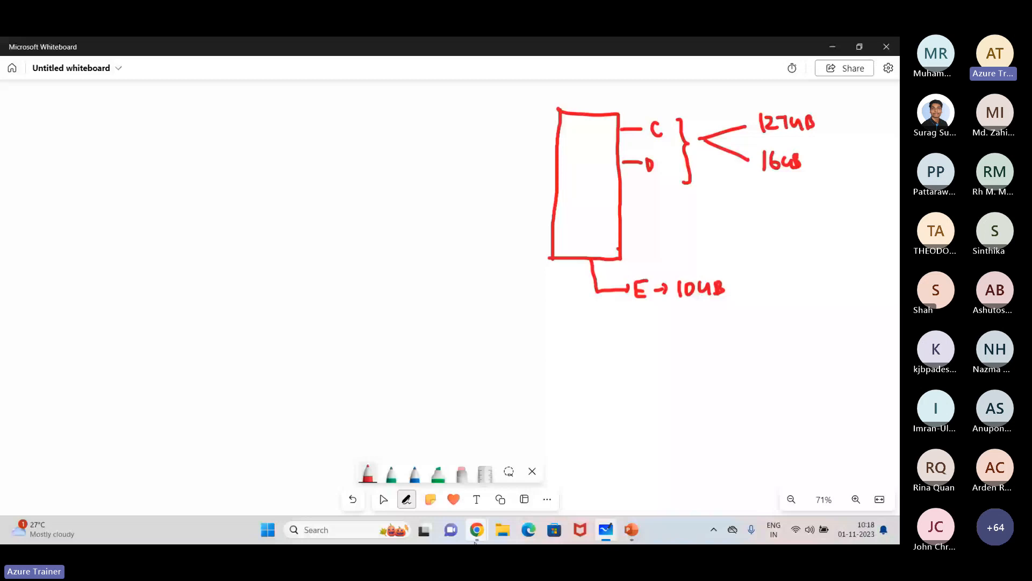
Step: Switch back to the Azure portal in Chrome and start a new Azure virtual machine in a new resource group named Production
left_click(475, 541)
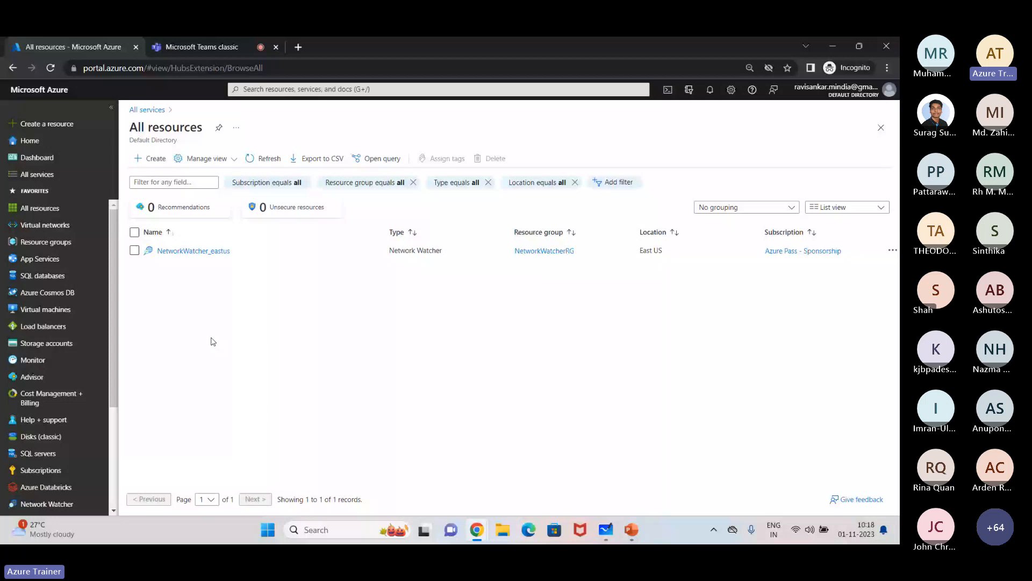
left_click(45, 310)
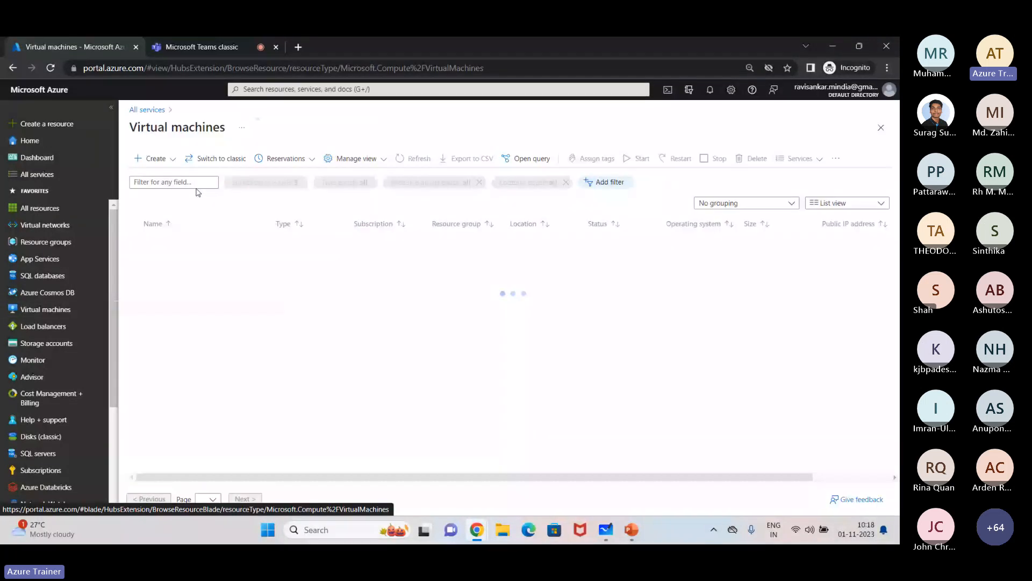
left_click(155, 158)
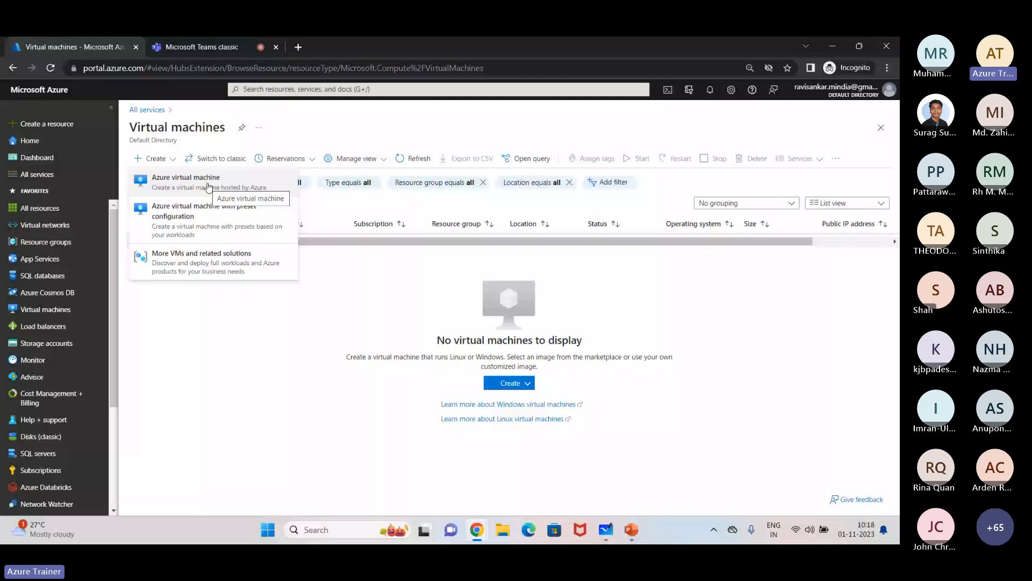
left_click(208, 187)
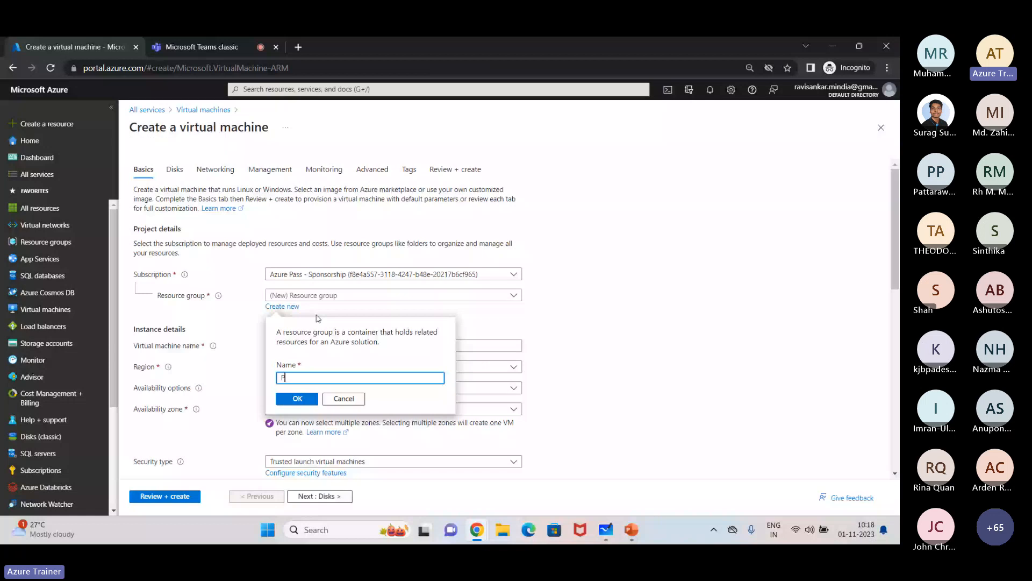
type("roduction")
key("Return")
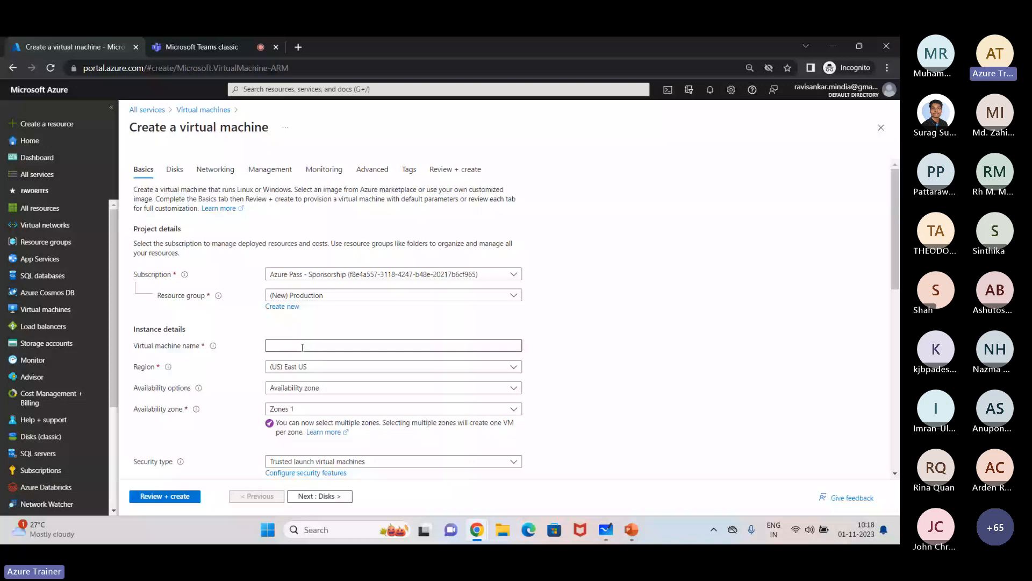
left_click(365, 274)
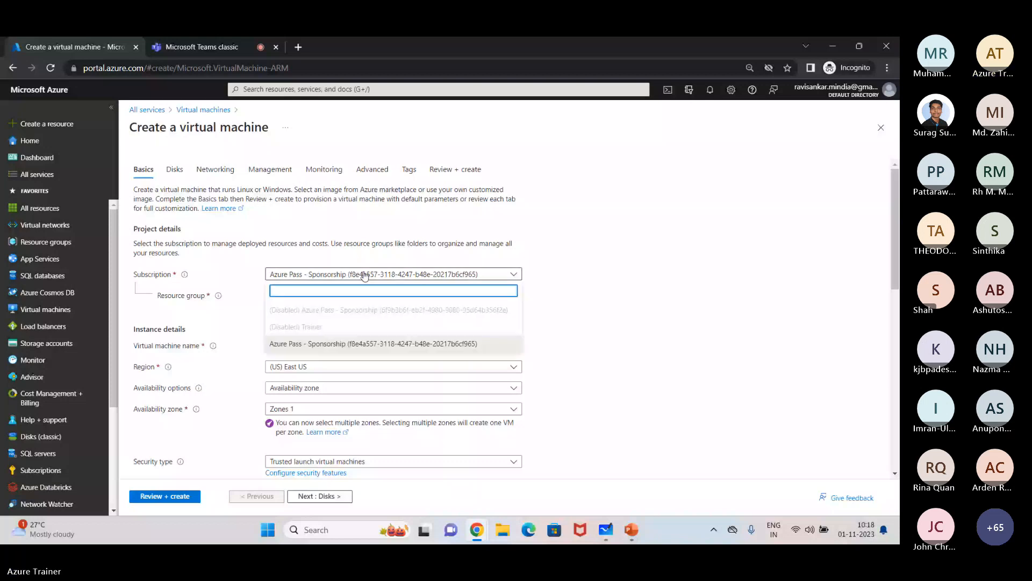
scroll(329, 400, "down", 5)
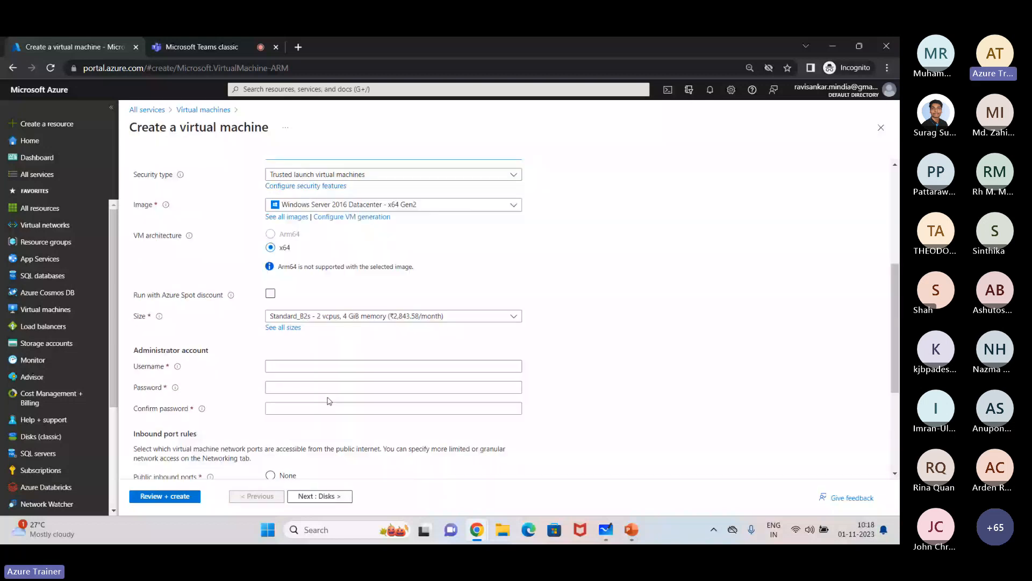
Step: Set the virtual machine's administrator username to trgadmin and enter the account password and its confirmation
left_click(319, 368)
type("trgadmin")
key("Tab")
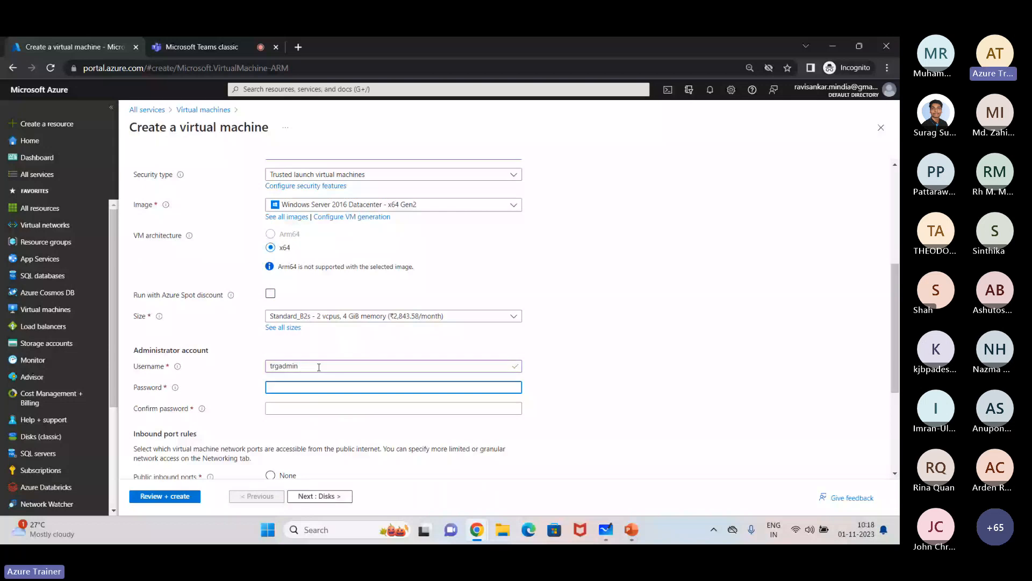
type("•••••••••••••")
key("Tab")
key("Caps_Lock")
type("•")
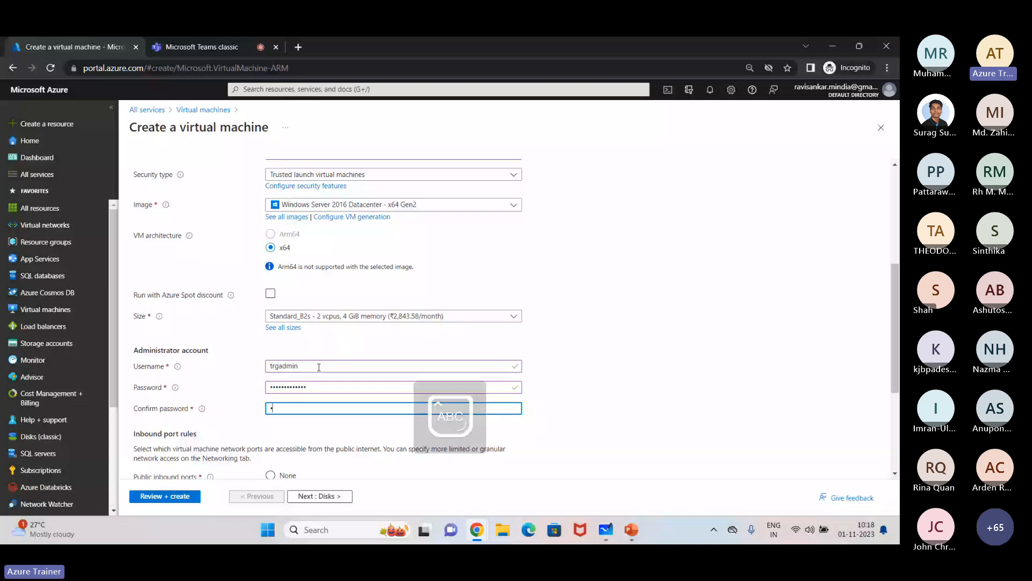
type("••••••••••••")
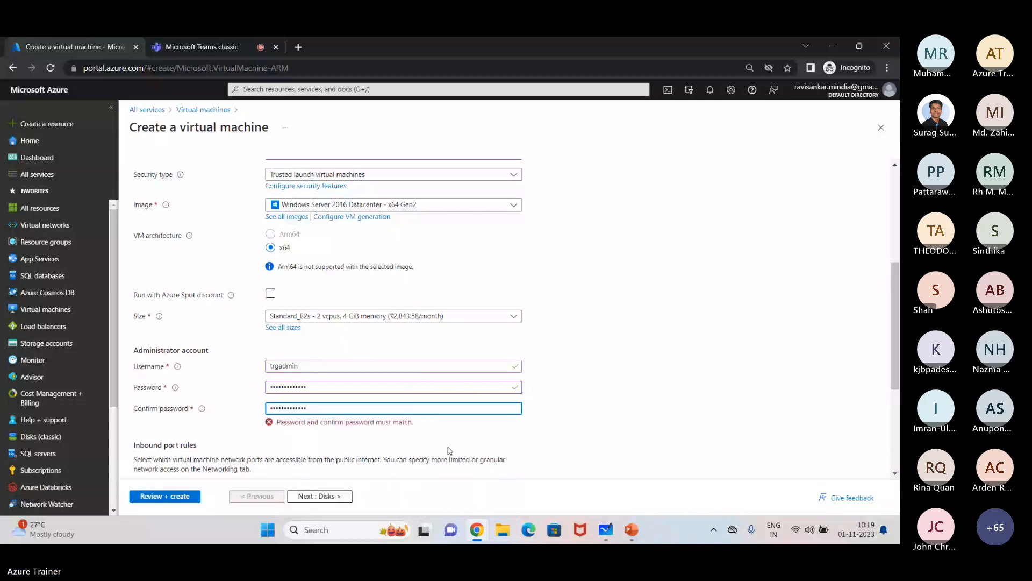
Step: Correct the administrator account by re-entering the end of the confirmation and replacing the main password
key("BackSpace")
key("BackSpace")
key("BackSpace")
key("BackSpace")
type("••••")
key("shift+Tab")
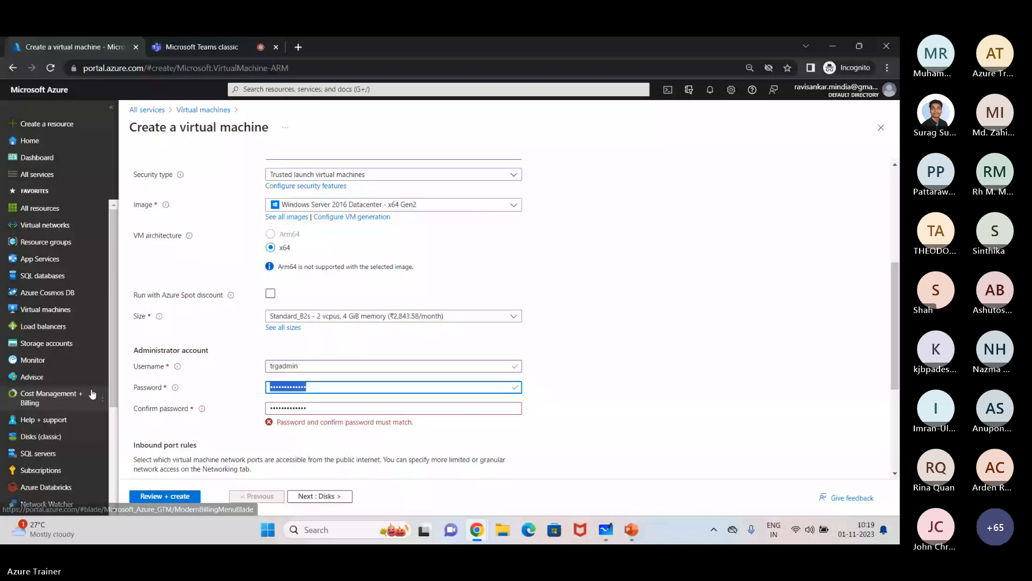
key("BackSpace")
mouse_move(92, 395)
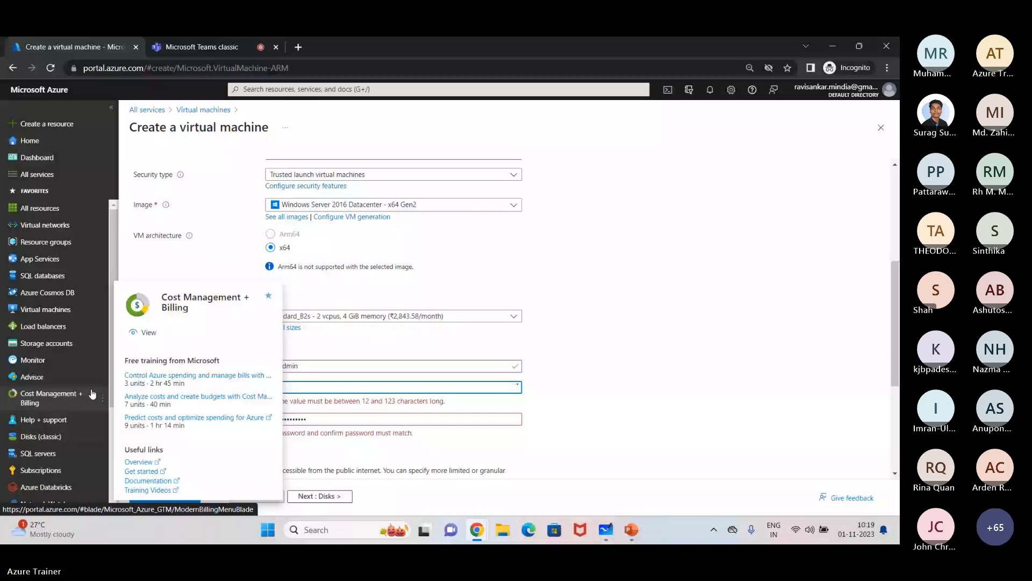
type("••••••")
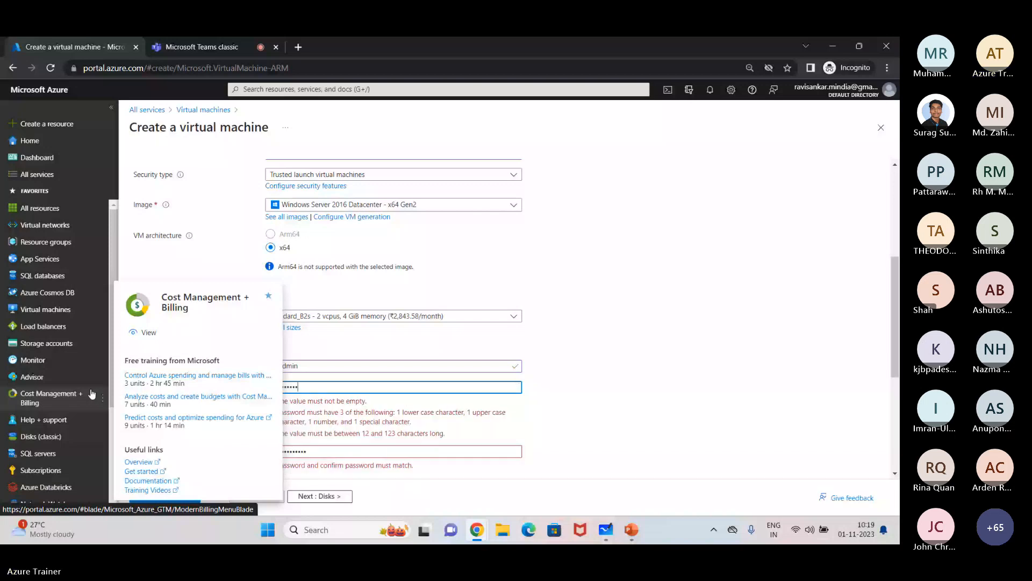
Step: Review the virtual machine configuration, ignore the deployment recommendations and create the machine
left_click(170, 497)
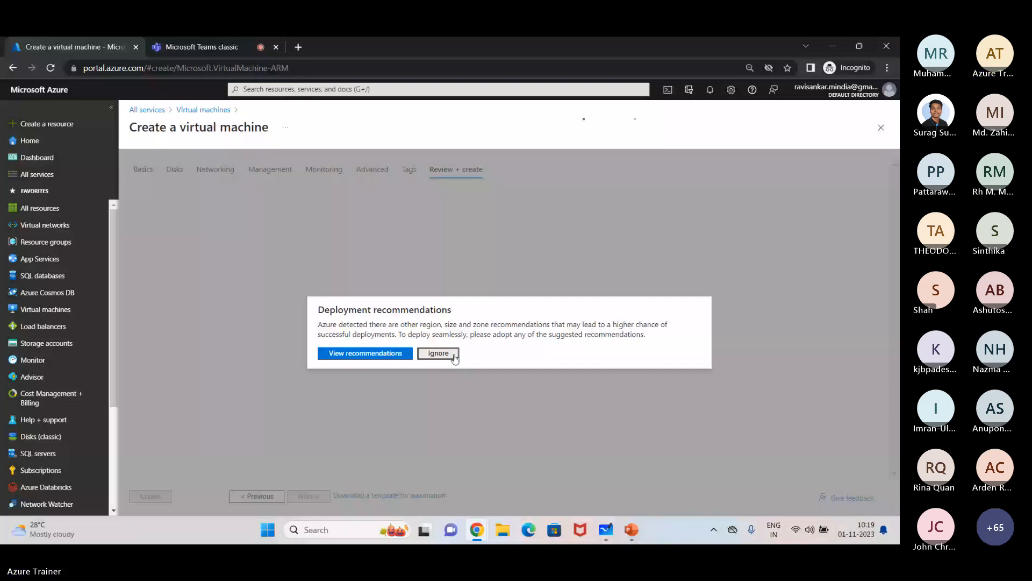
left_click(455, 357)
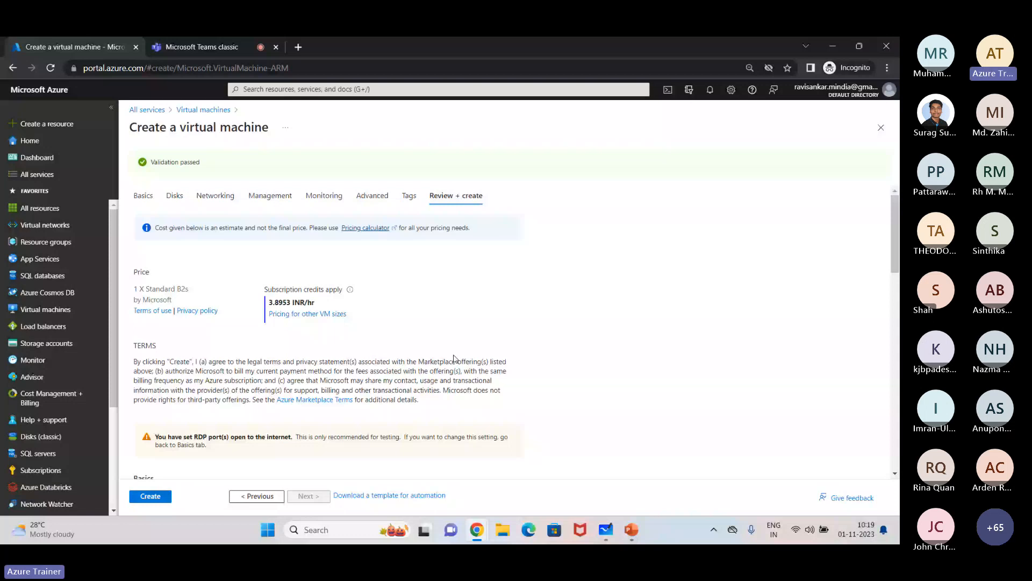
left_click(162, 495)
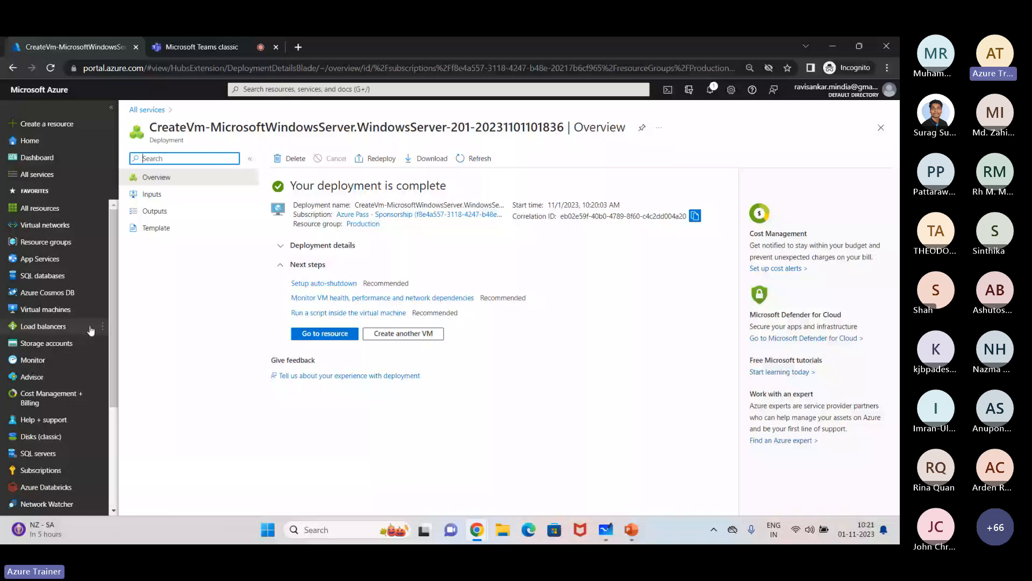
Step: Find Server1 and its East US location among the virtual machines, and open the server's connection page
left_click(45, 309)
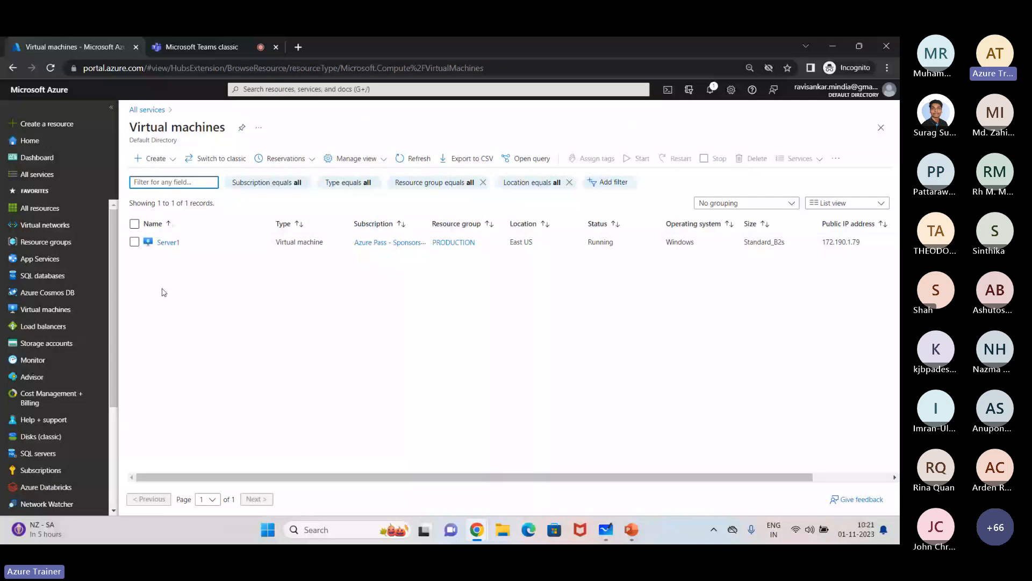
left_click_drag(184, 243, 156, 243)
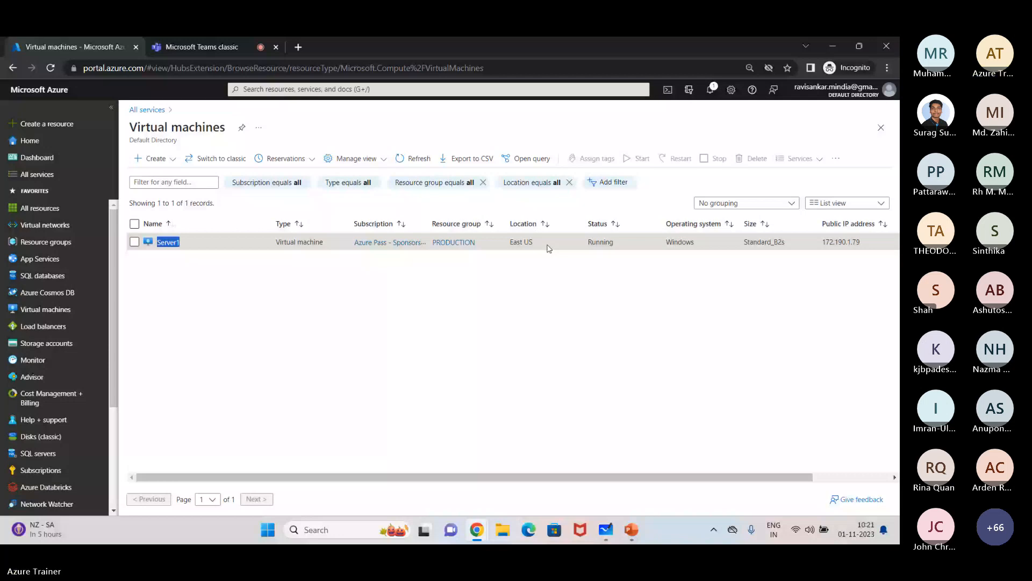
left_click_drag(547, 247, 510, 243)
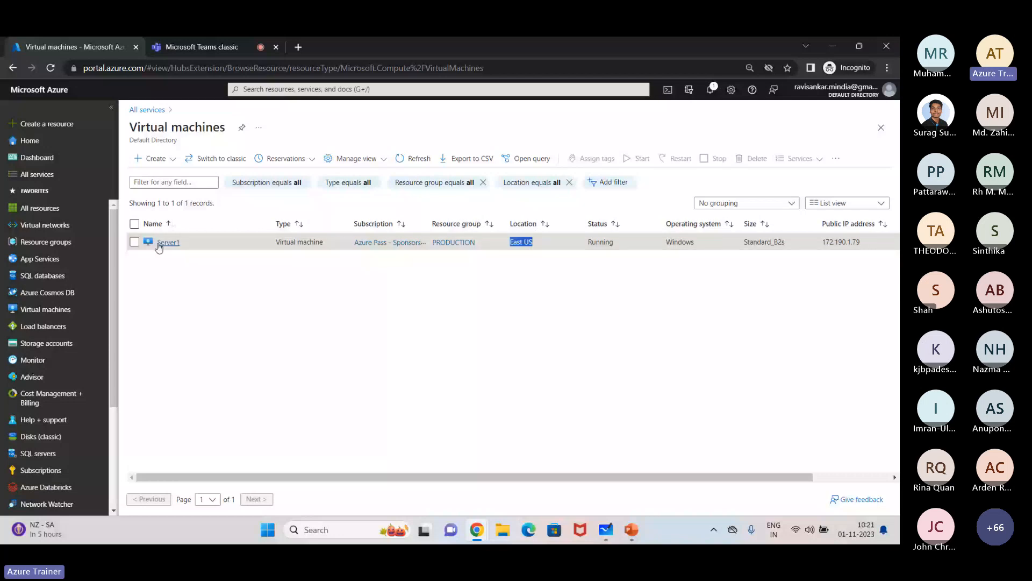
left_click(167, 243)
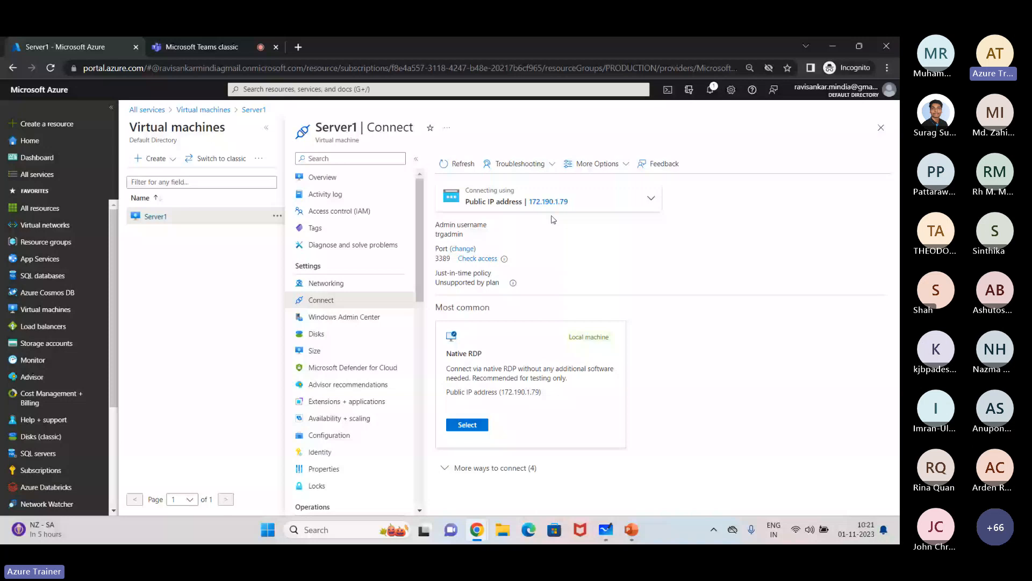
Step: Launch Remote Desktop Connection with mstsc and start a connection to 172.190.1.79
key("super+r")
type("MS")
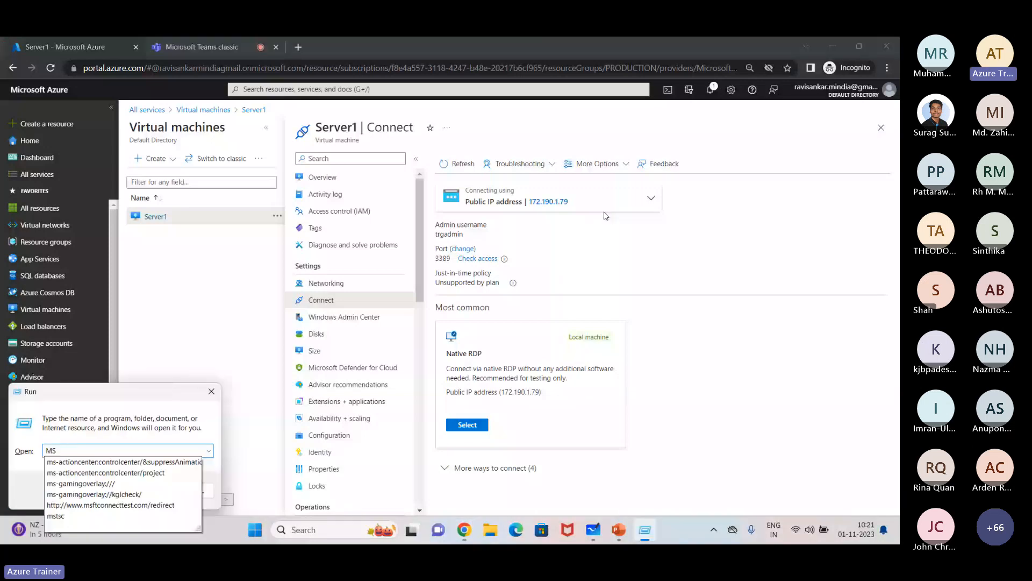
key("Down")
key("Down")
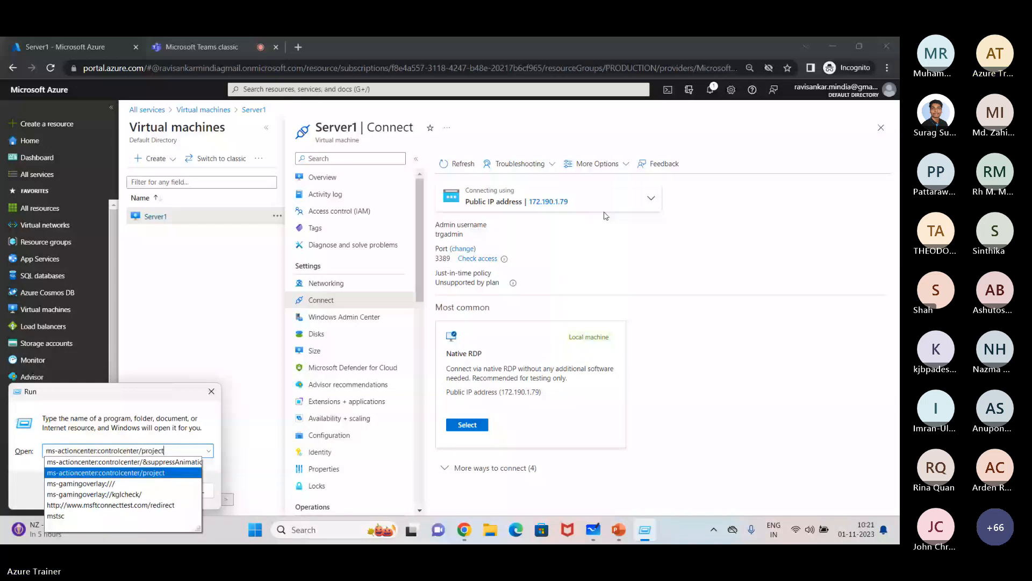
key("Down")
key("Down")
key("Down")
key("Down")
key("Return")
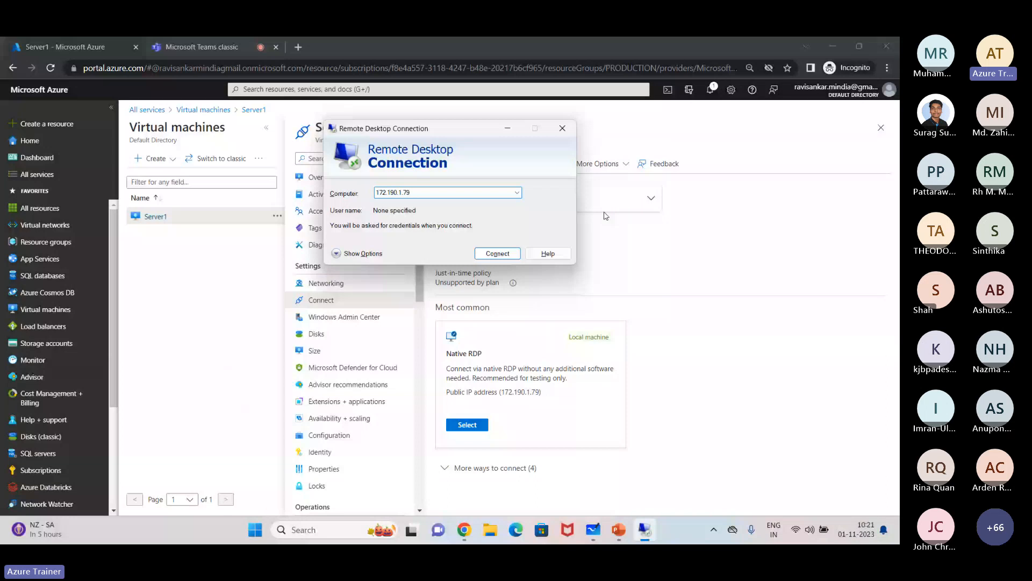
key("Return")
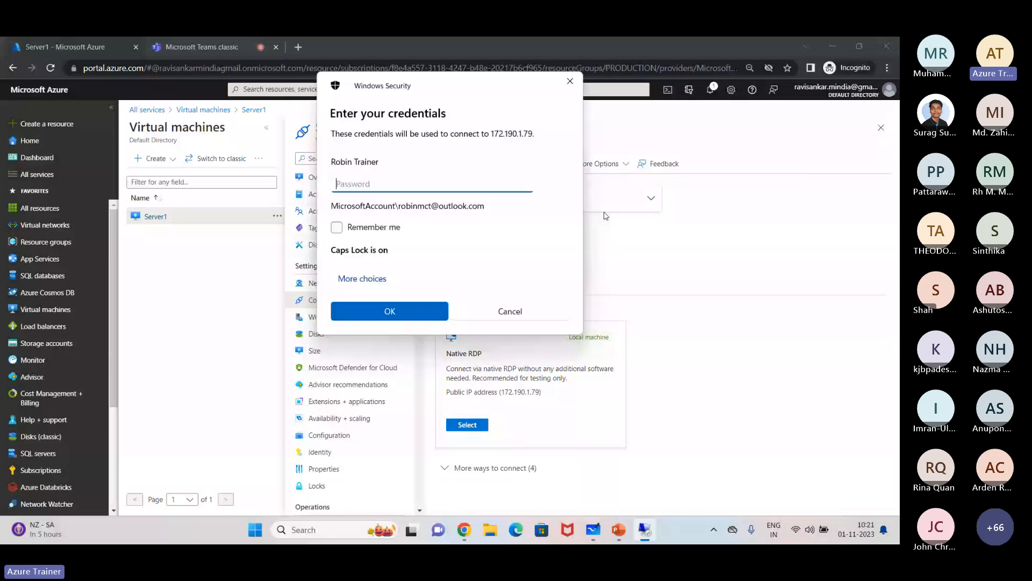
Step: Try to sign in to the remote server with a different account, .\trgadmin, and its account password
key("Caps_Lock")
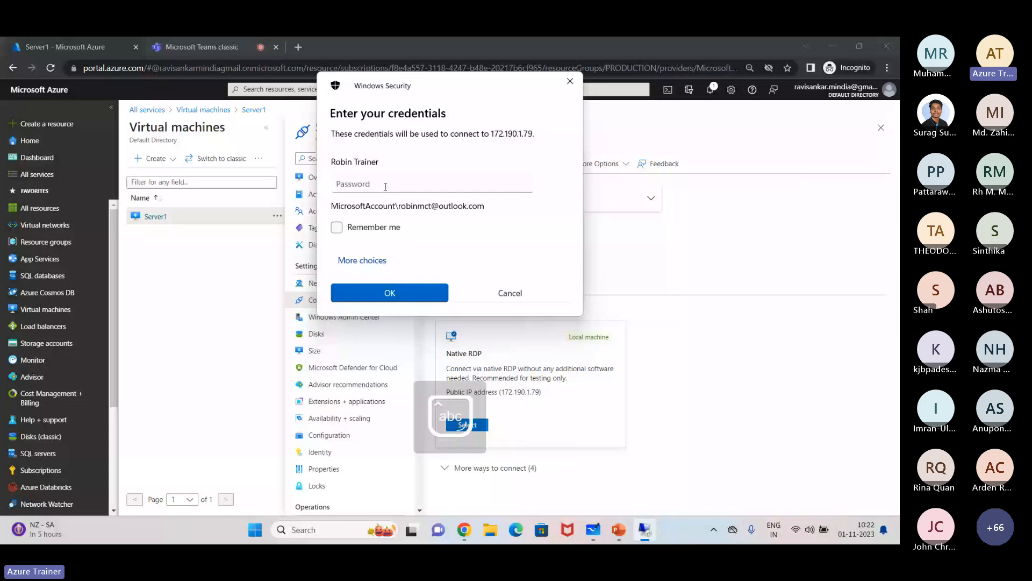
left_click(362, 260)
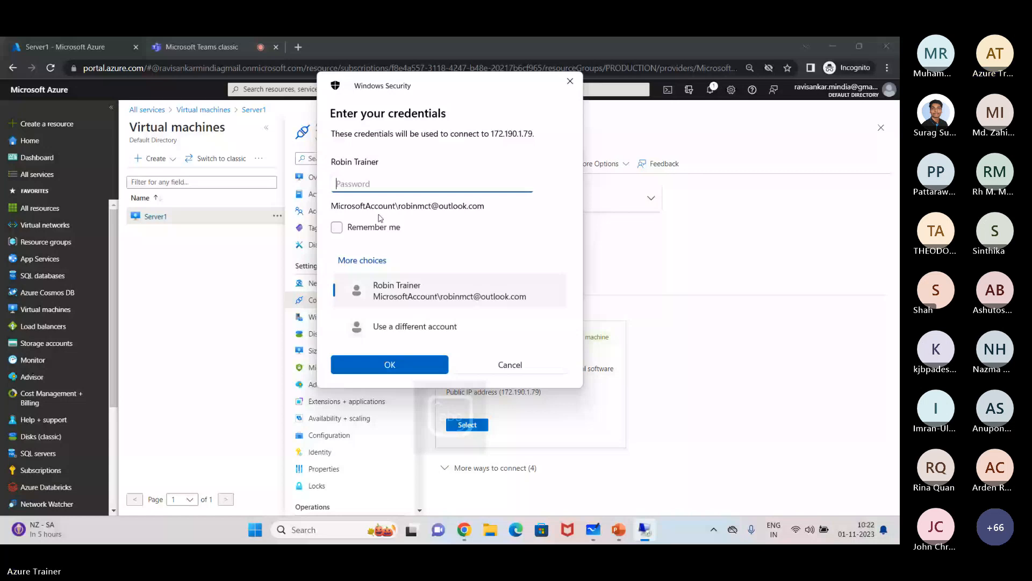
left_click(402, 326)
type(".\trgad")
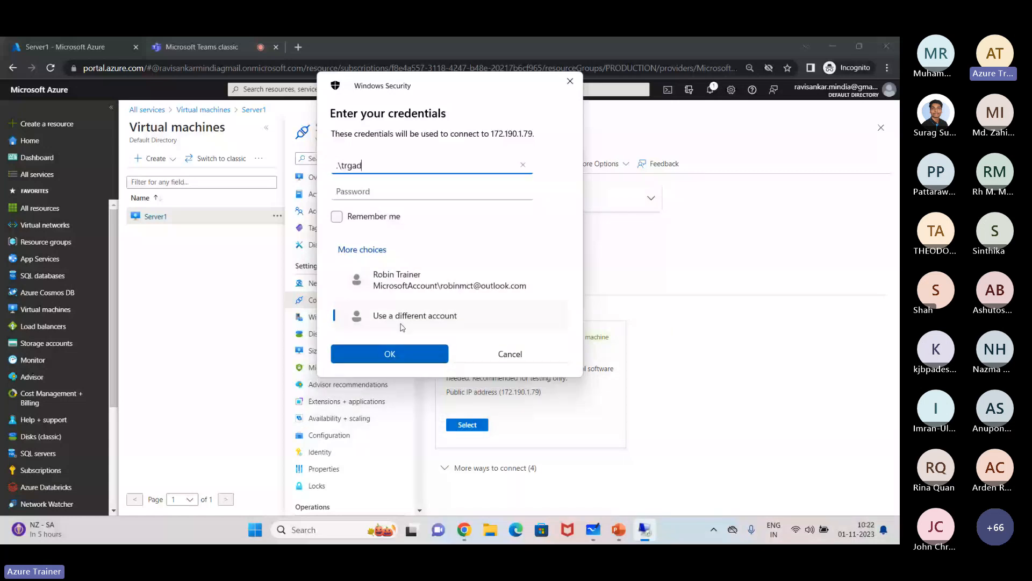
type("m")
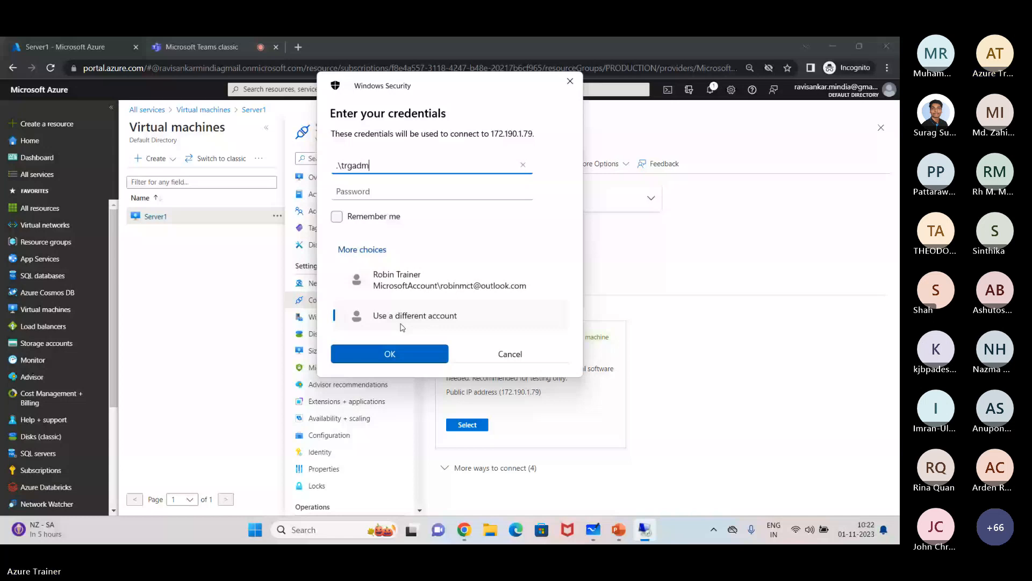
type("in")
key("Tab")
type("*****")
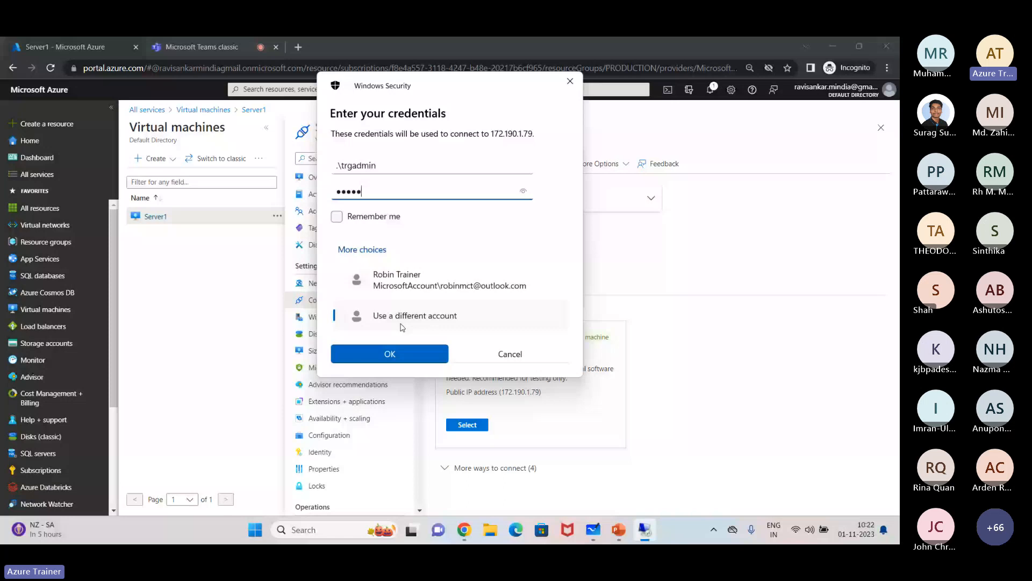
key("Return")
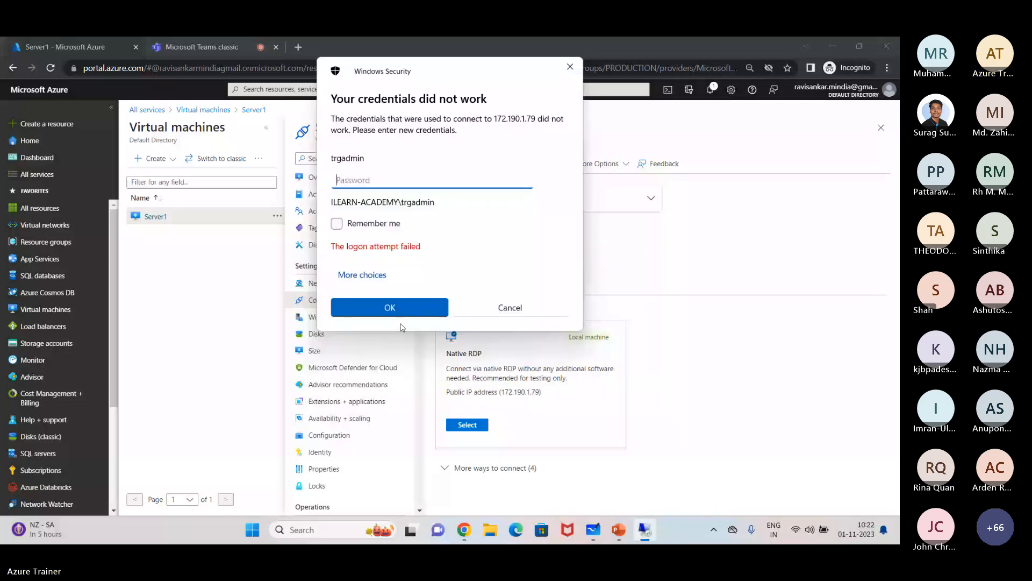
Step: Retry the trgadmin remote sign-in by re-entering the account password several times
type("*********")
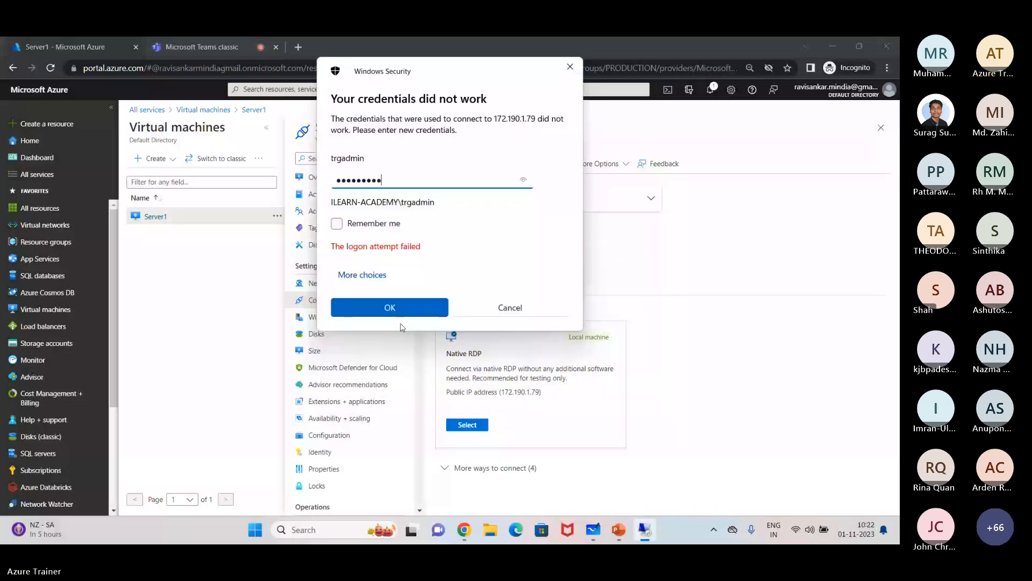
key("Return")
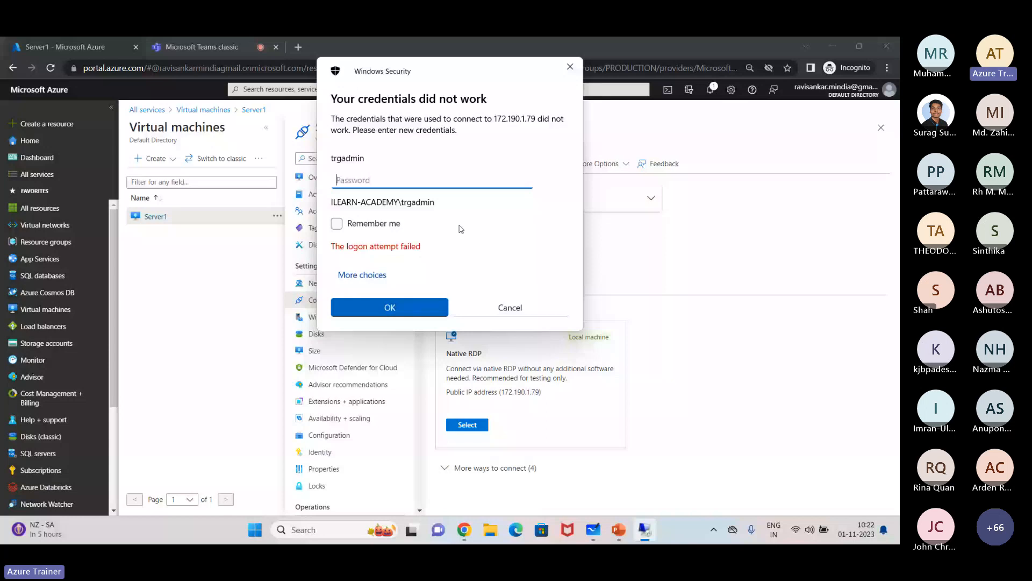
key("ctrl+v")
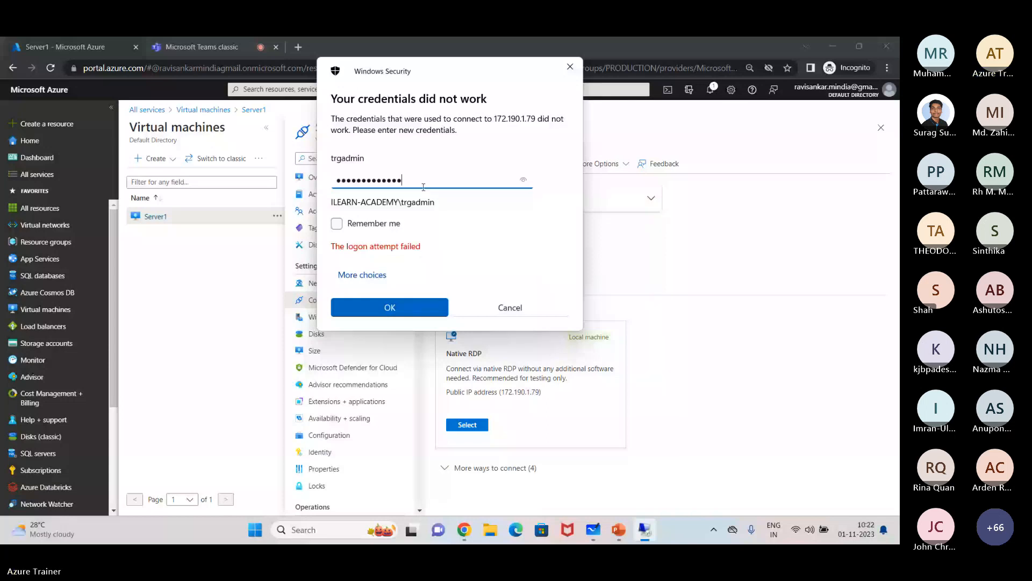
key("Return")
type("••••••")
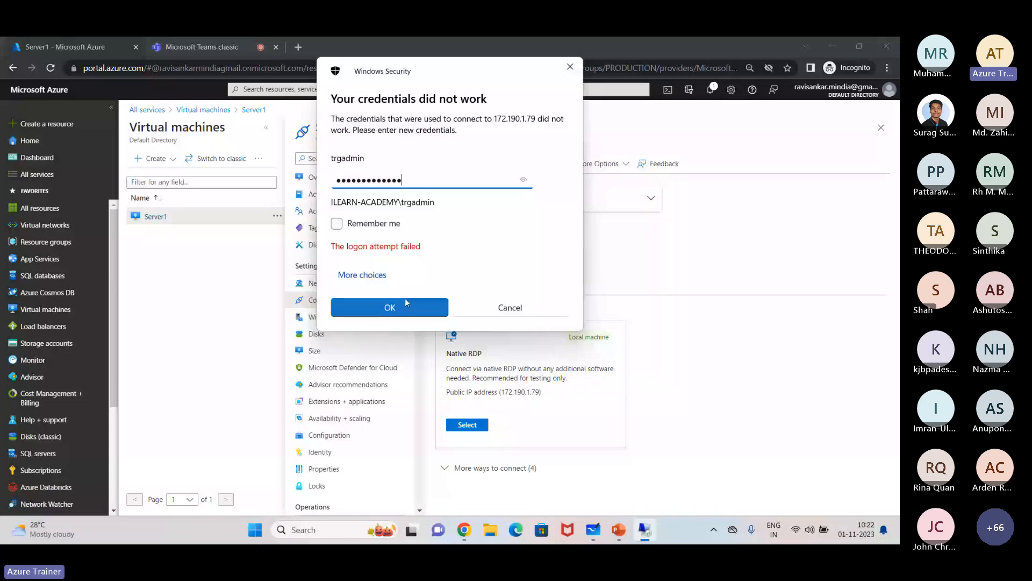
left_click(405, 300)
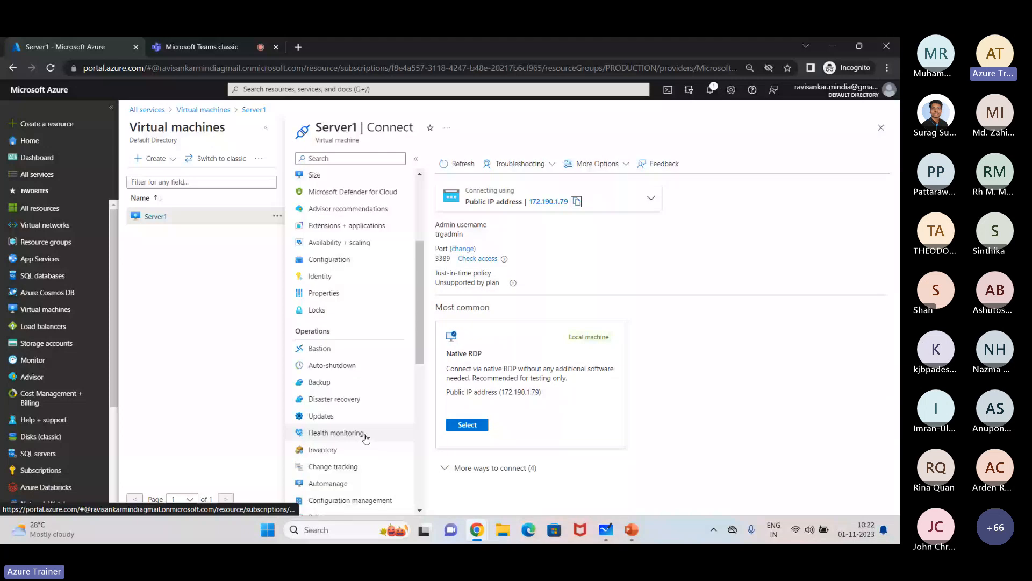
Step: Reset the trgadmin password on Server1 by entering and confirming a new account password and applying the update
scroll(365, 434, "down", 2)
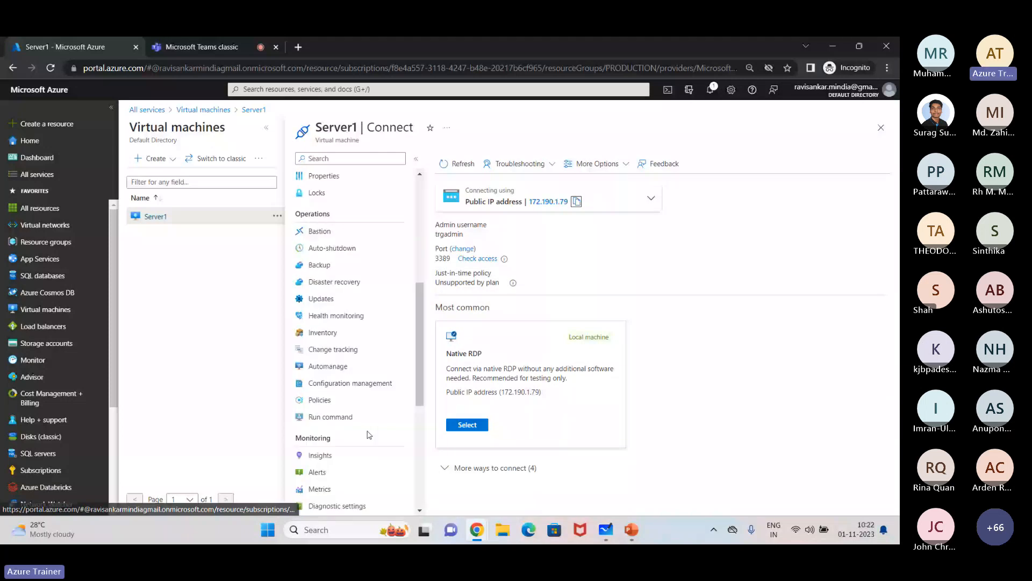
scroll(369, 435, "down", 4)
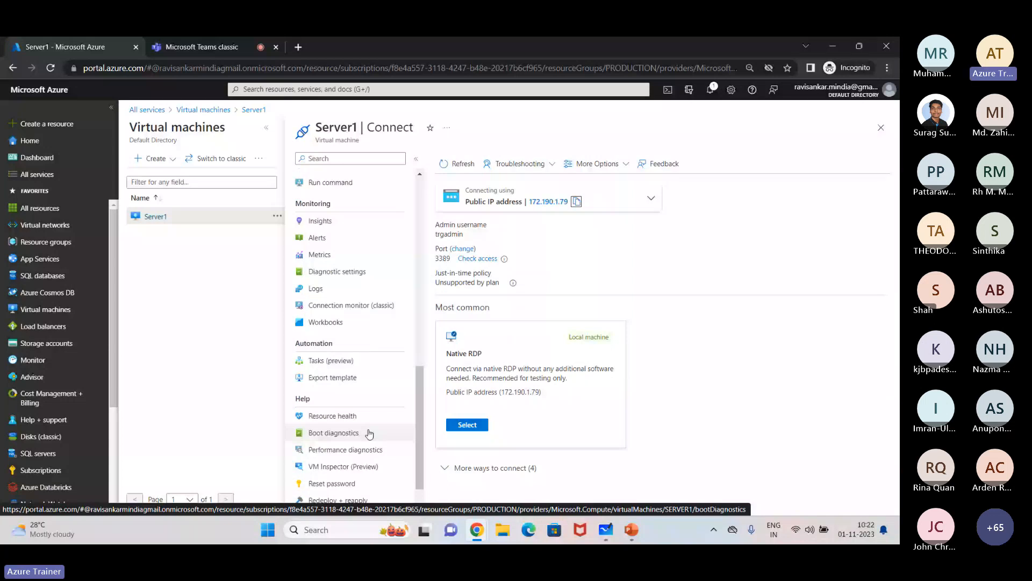
left_click(331, 483)
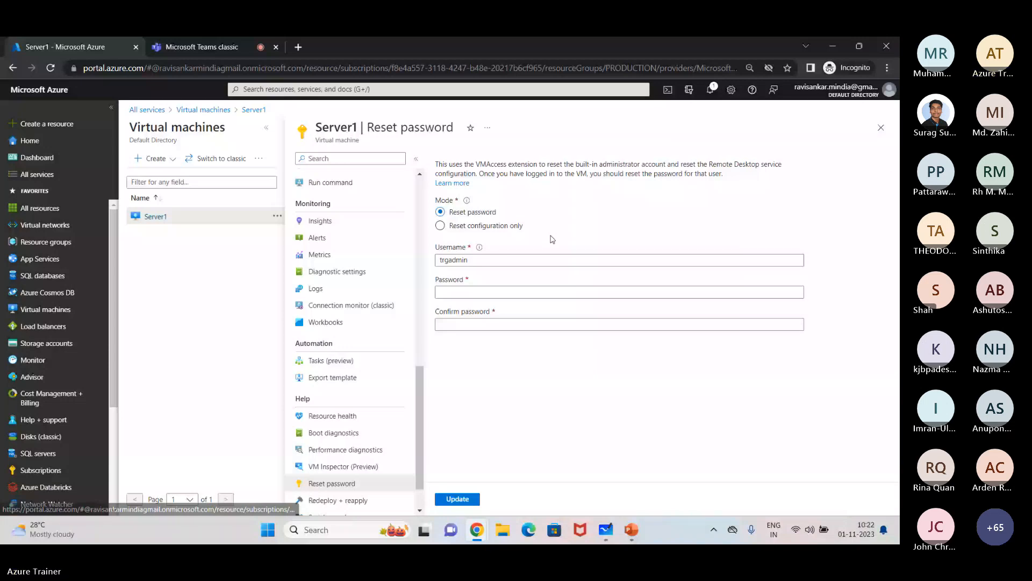
left_click(483, 289)
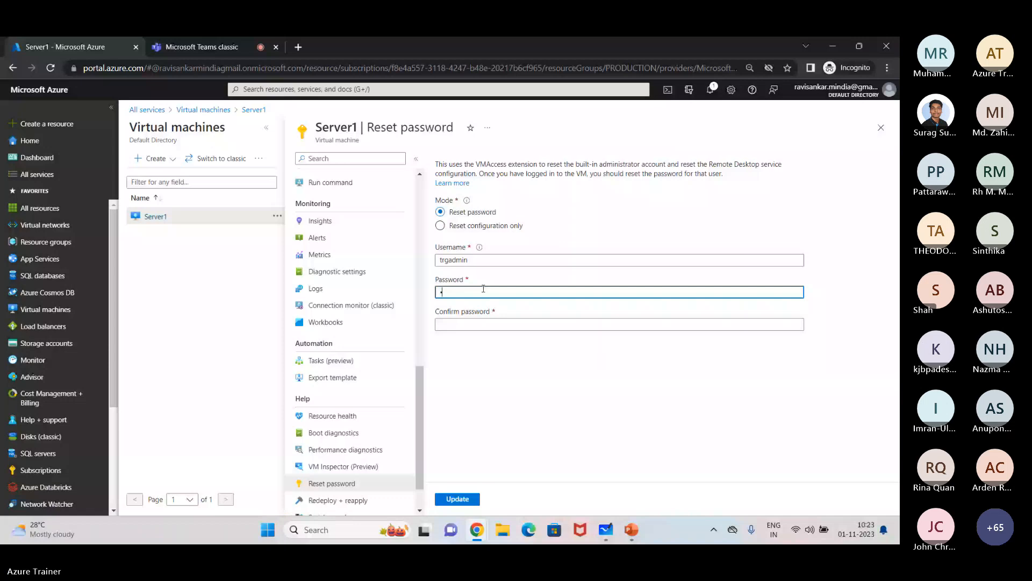
key("ctrl+v")
key("Tab")
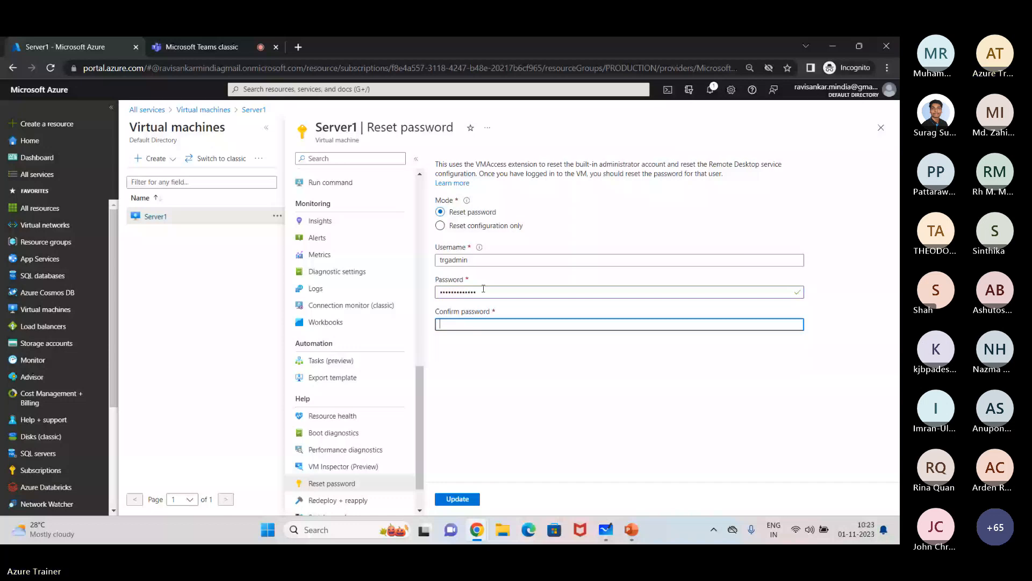
key("ctrl+v")
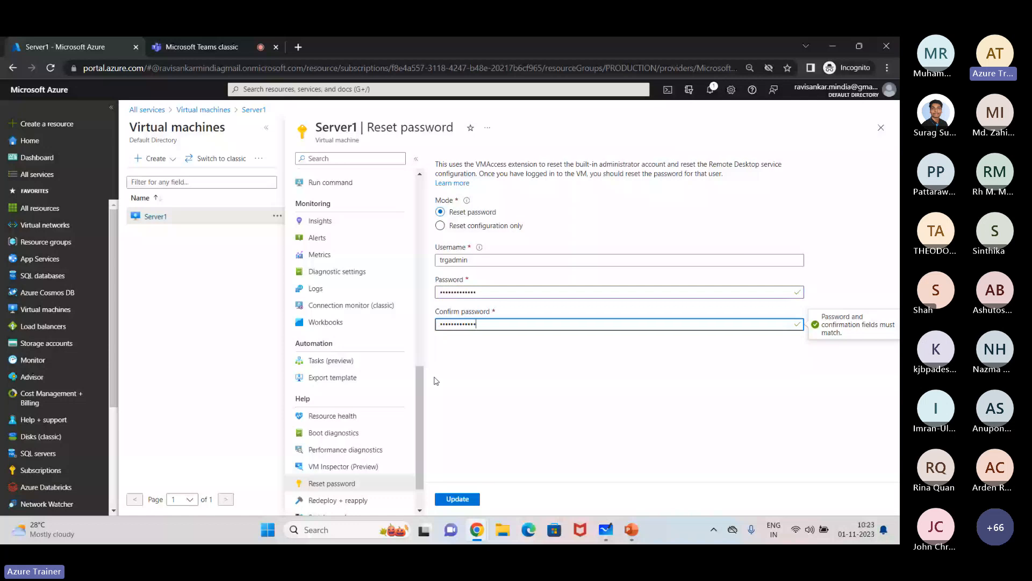
left_click(457, 499)
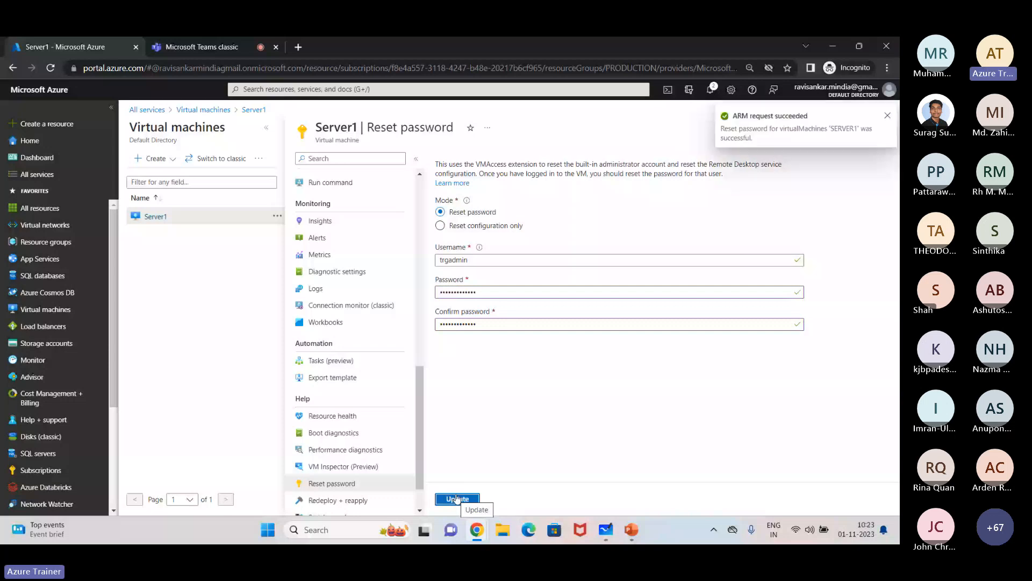
Step: Copy Server1's public IP address from its overview and launch Remote Desktop Connection with mstsc
mouse_move(599, 533)
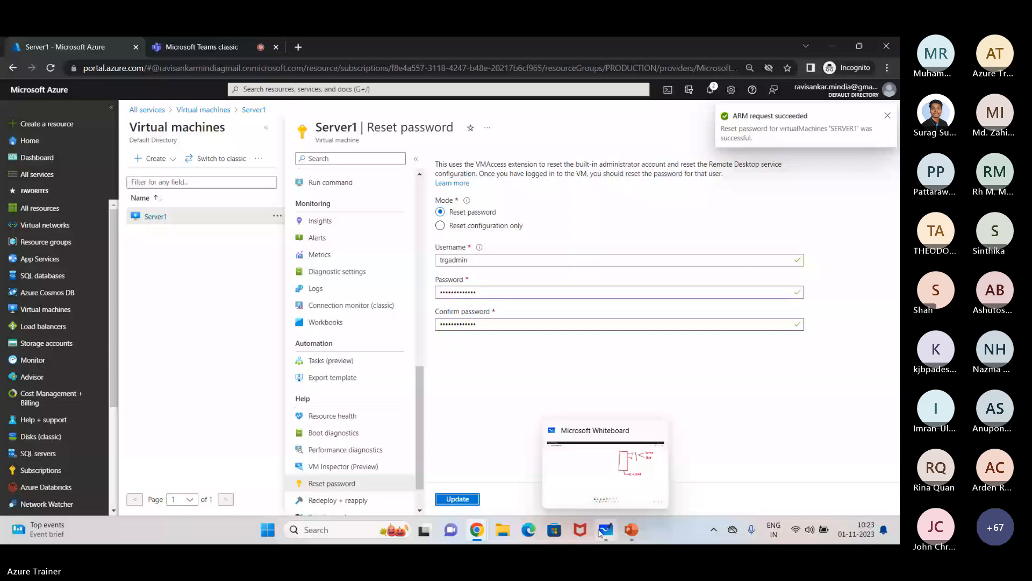
left_click(156, 216)
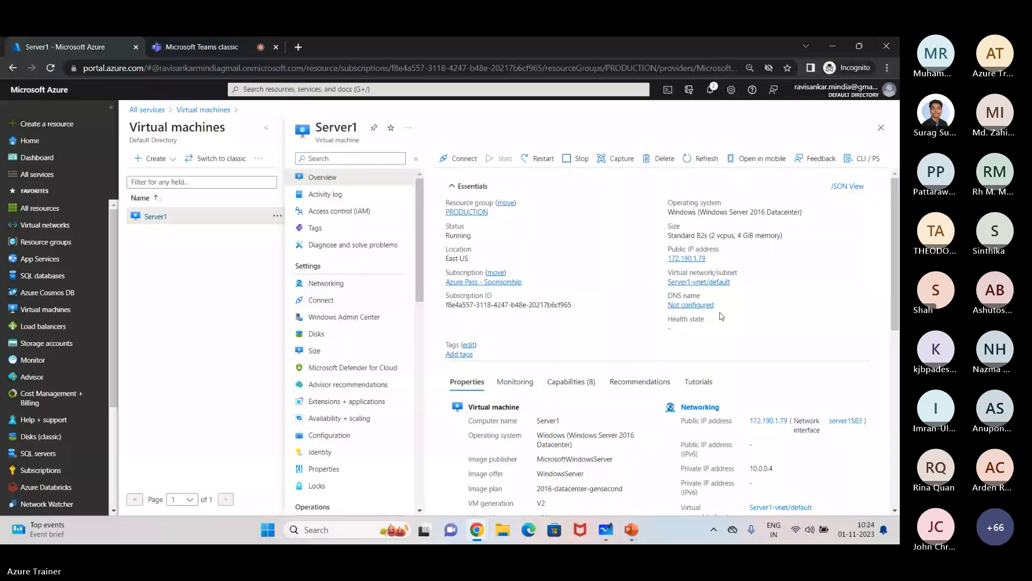
left_click(711, 258)
key("super+r")
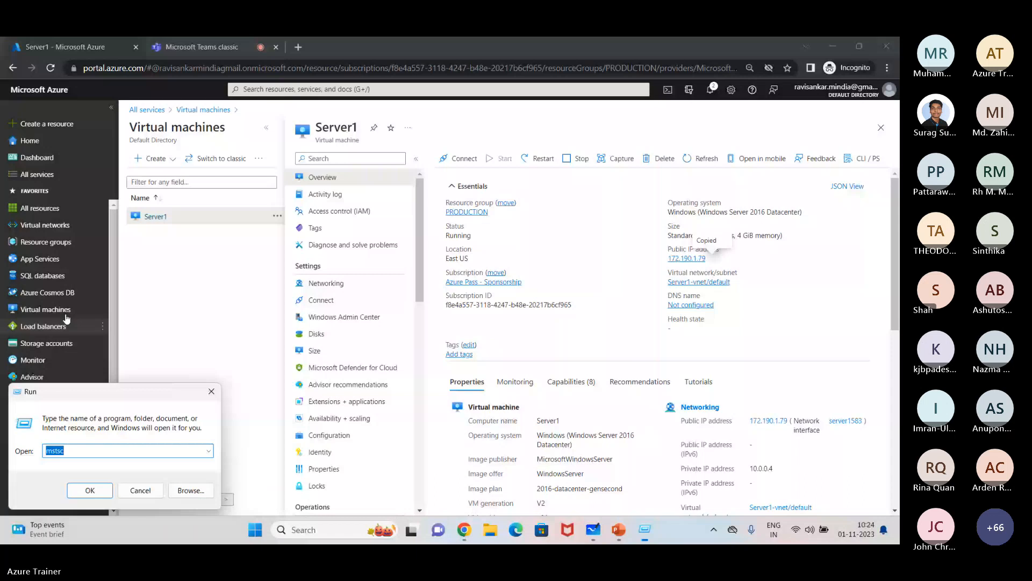
key("Return")
left_click(489, 256)
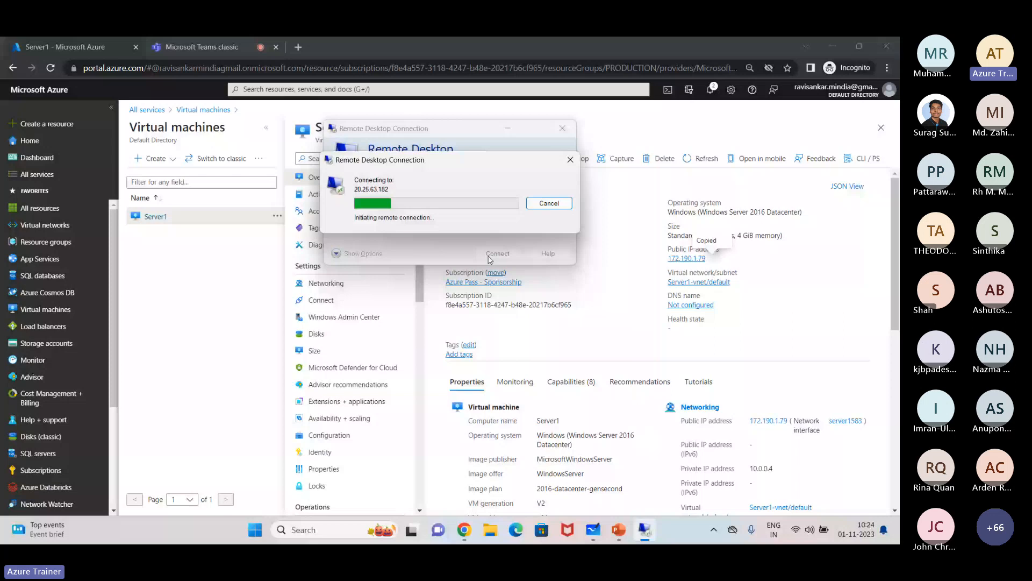
left_click(549, 204)
Step: Connect by Remote Desktop to 172.190.1.79 and sign in with a different account, .\trgadmin, and its account password
scroll(543, 244, "down", 5)
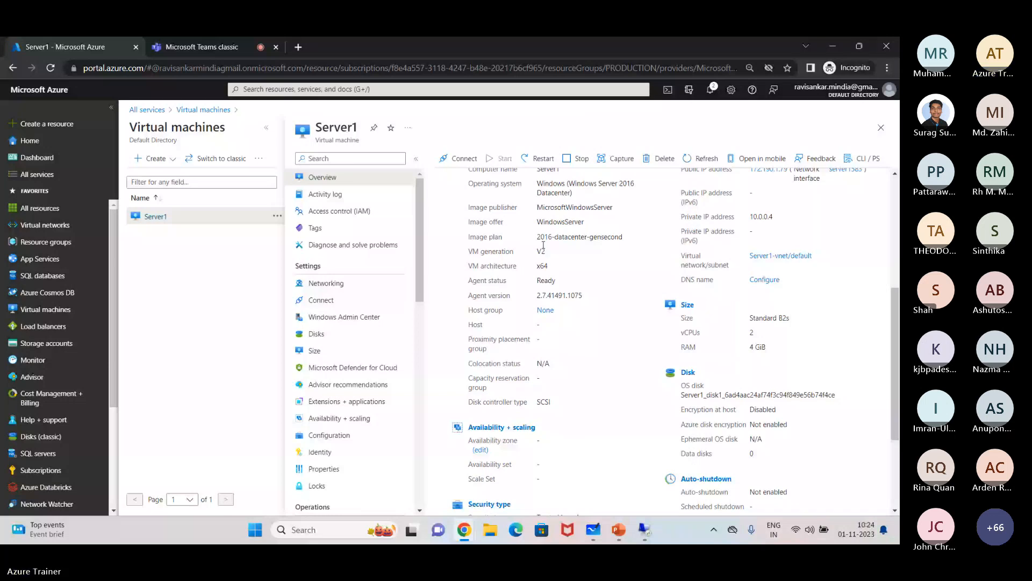
scroll(543, 245, "down", 1)
left_click(645, 530)
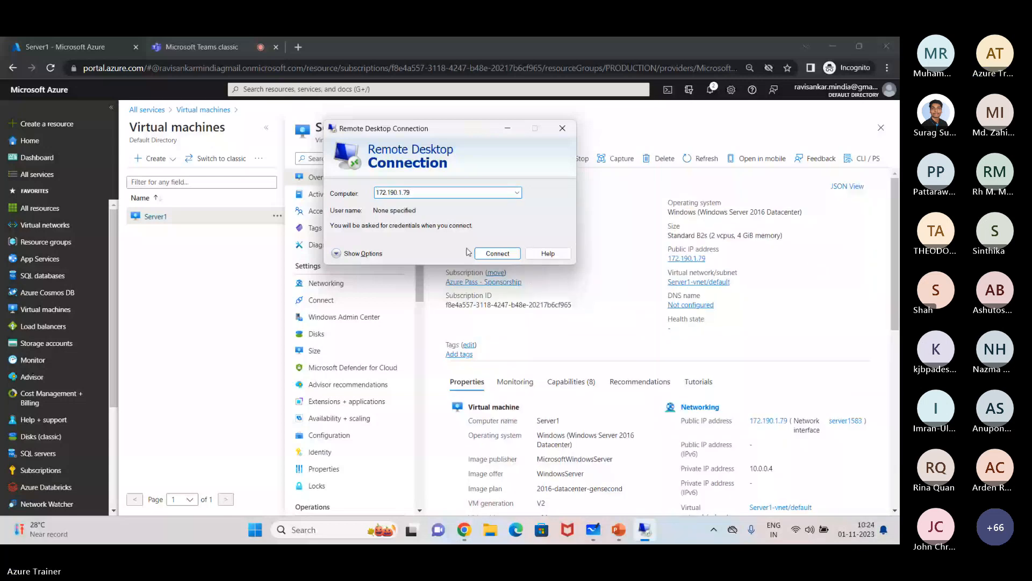
left_click(497, 253)
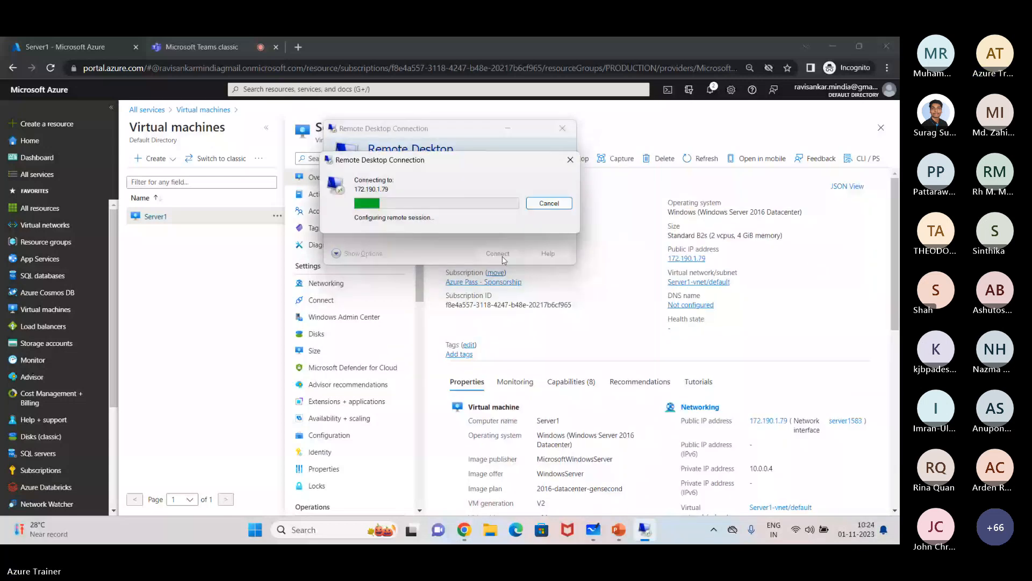
left_click(371, 261)
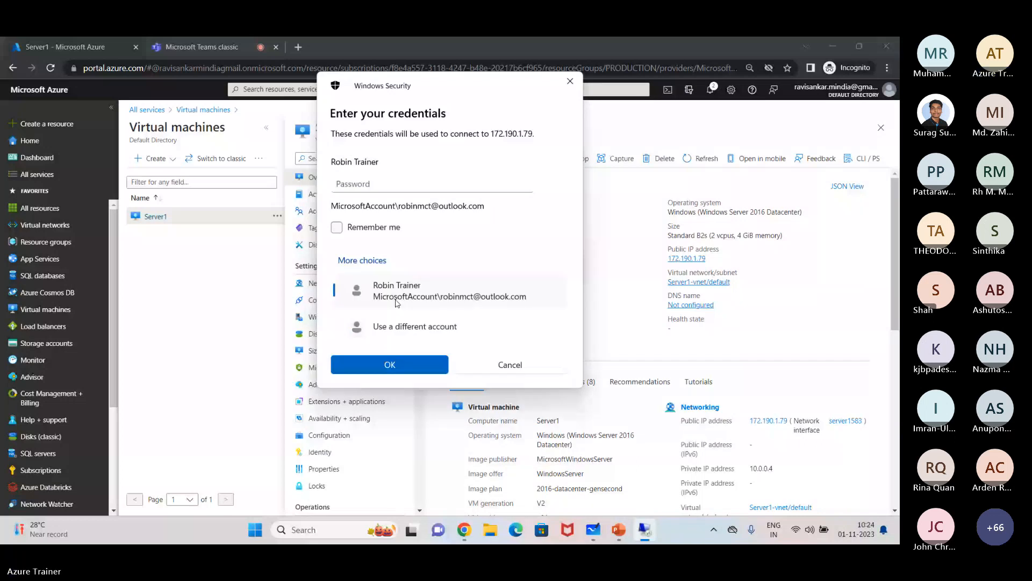
left_click(403, 329)
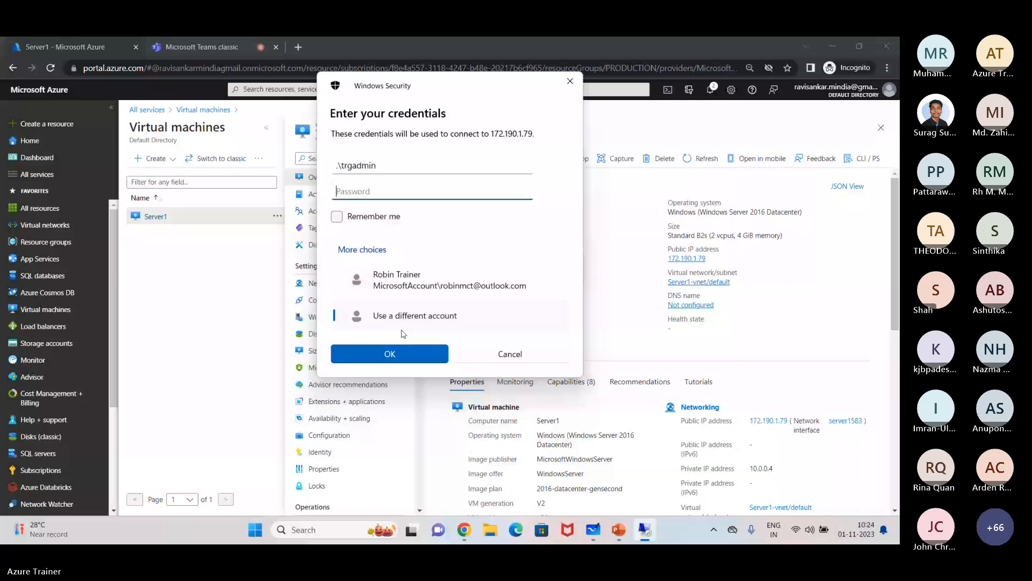
key("ctrl+v")
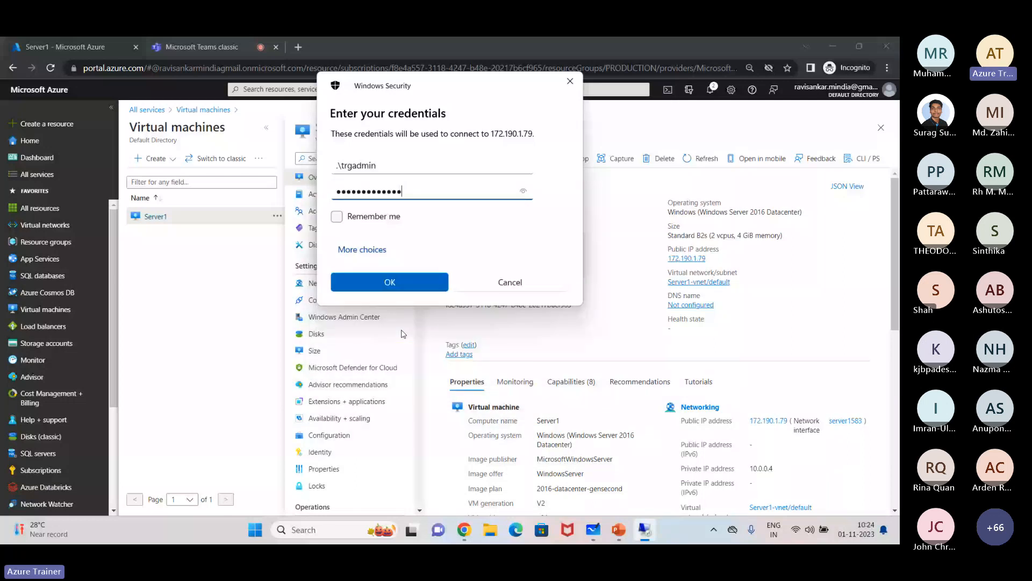
key("Return")
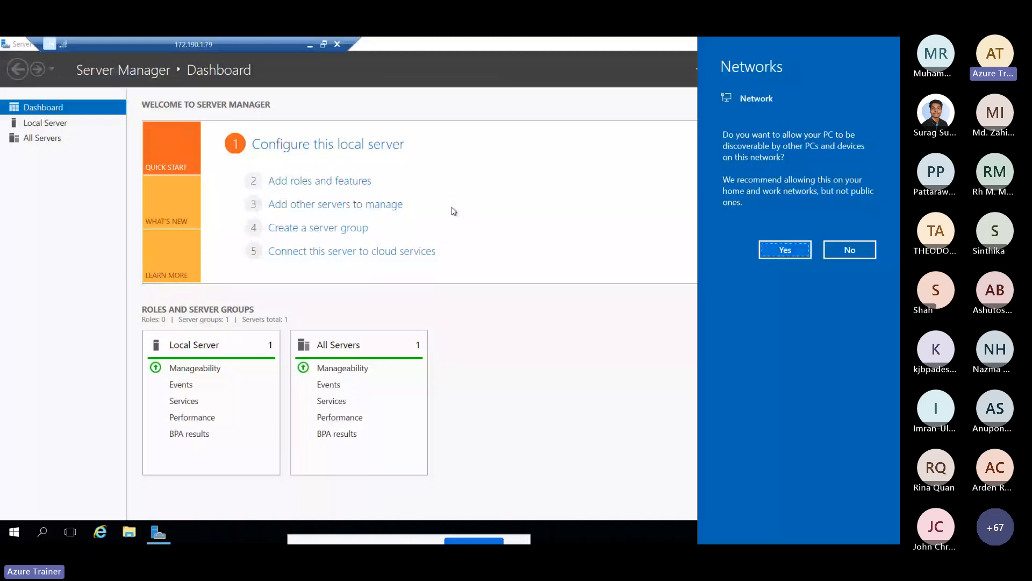
Step: Open File Explorer on the remote server and examine the drives under This PC
left_click(129, 532)
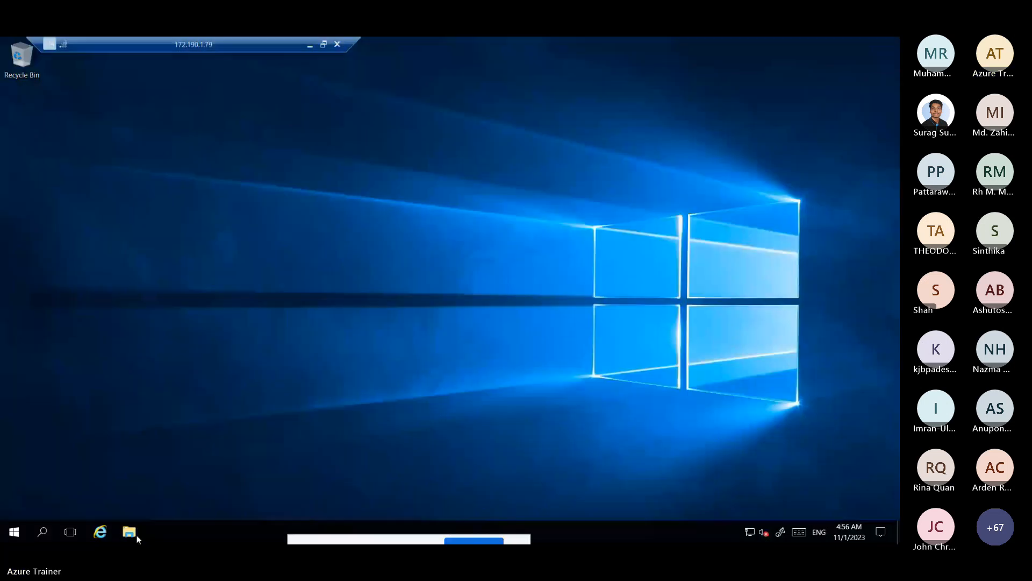
left_click(137, 538)
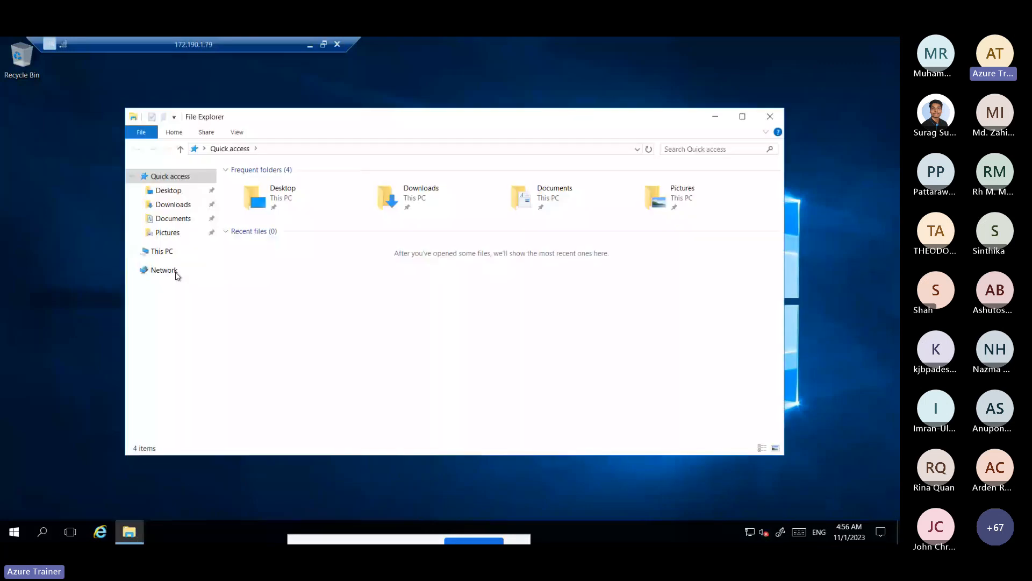
left_click(161, 251)
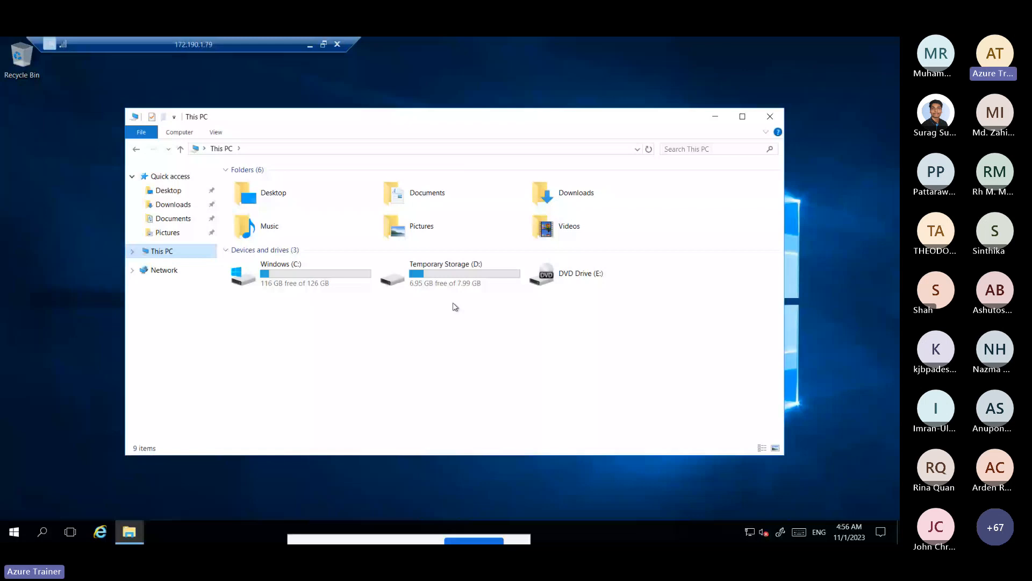
Step: Switch to the Azure portal and open the Disks page of the Server1 virtual machine
left_click(310, 46)
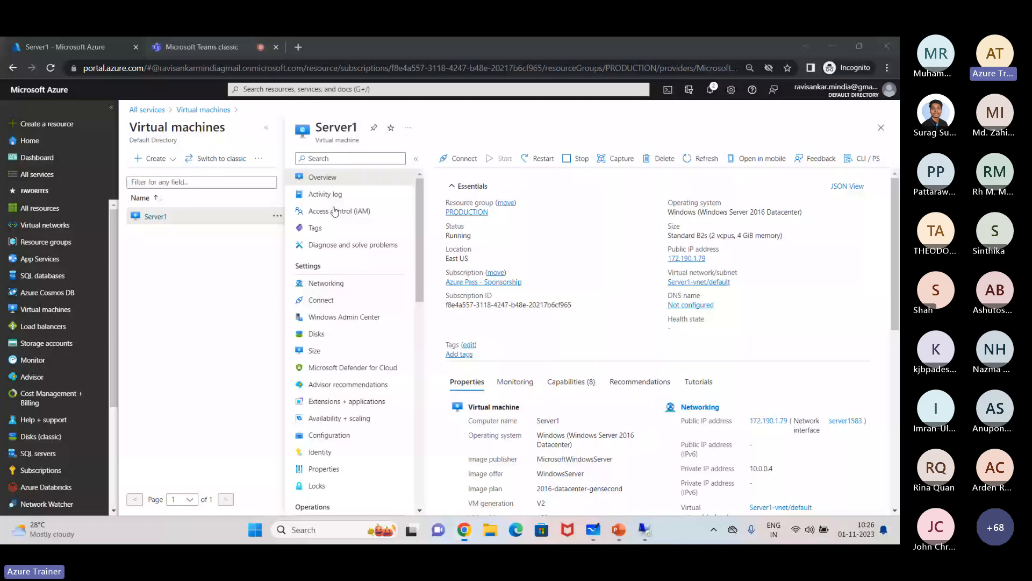
left_click(881, 128)
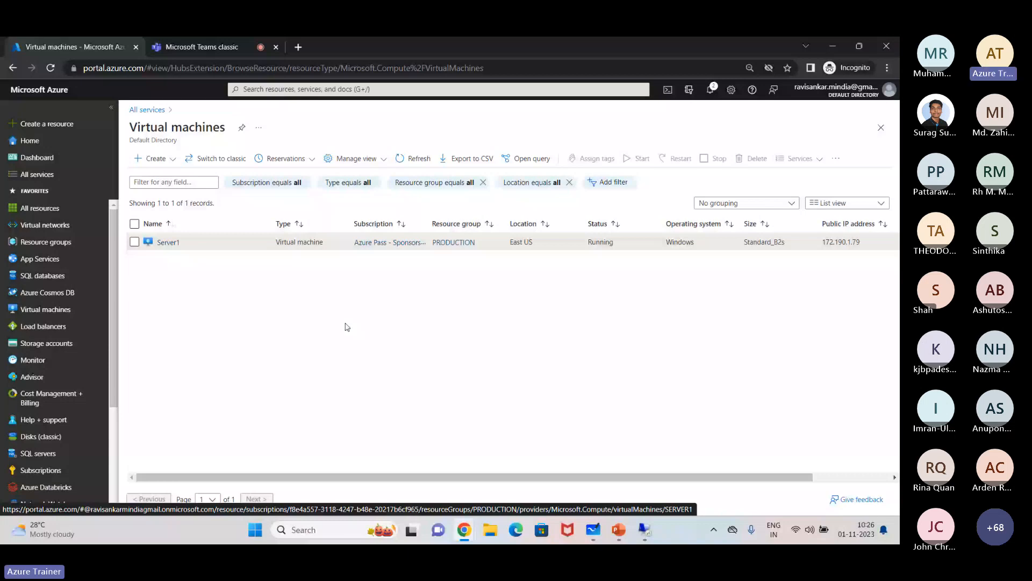
left_click(167, 242)
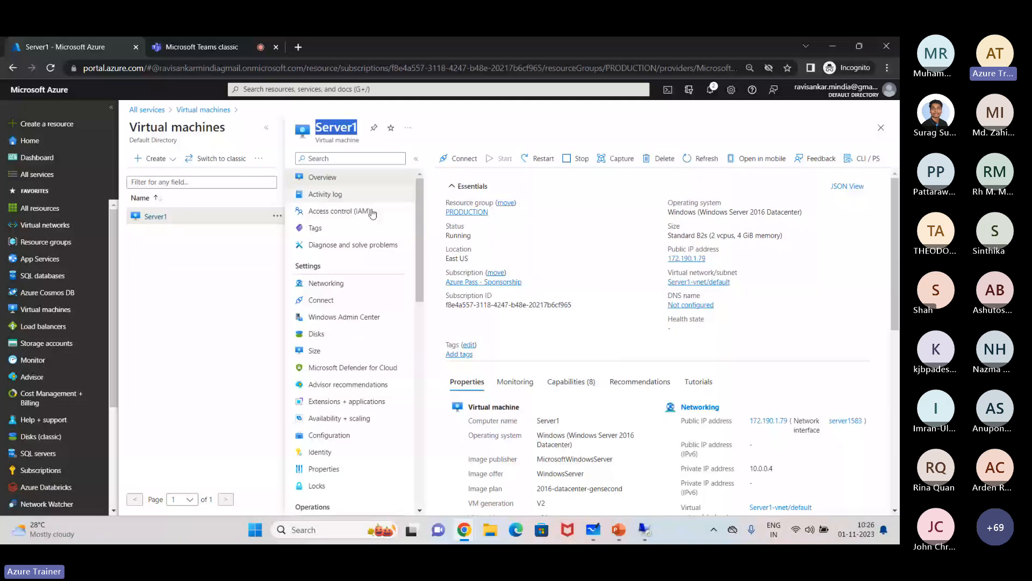
left_click(317, 334)
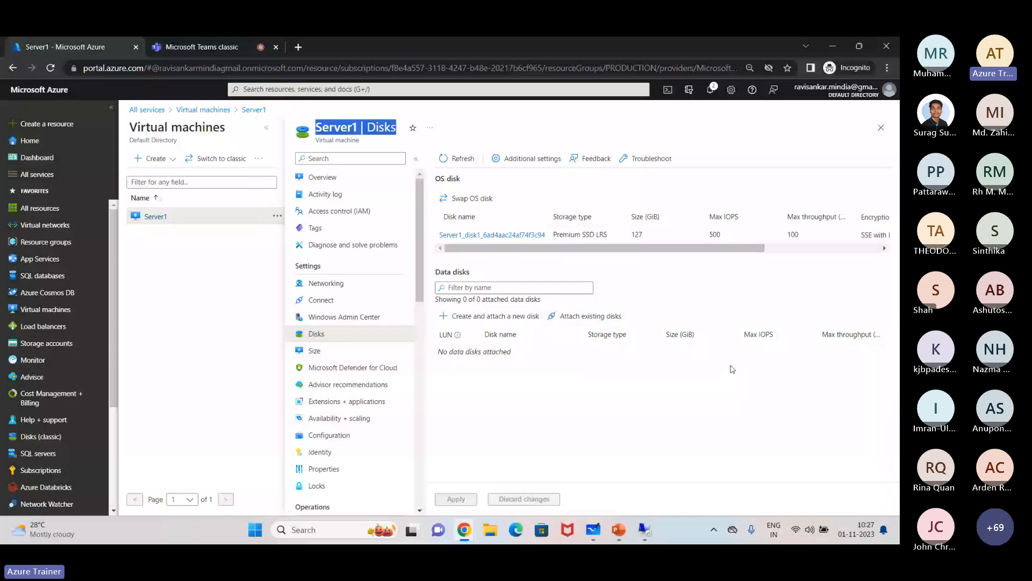
Step: Create and attach a new 10 GiB data disk named SQL to Server1 and apply the change
key("ctrl+plus")
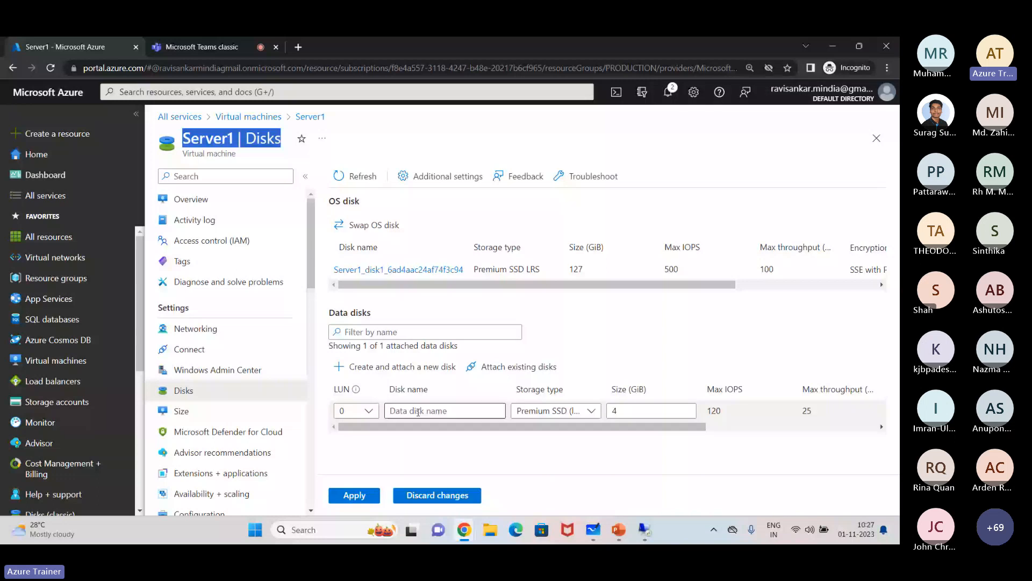
left_click(418, 411)
type("D")
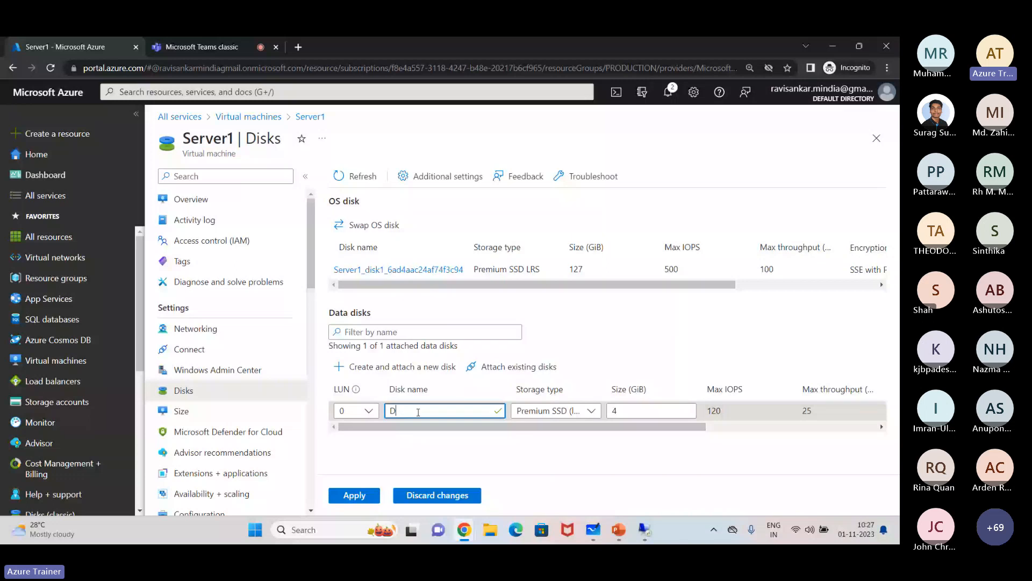
key("BackSpace")
type("SQL")
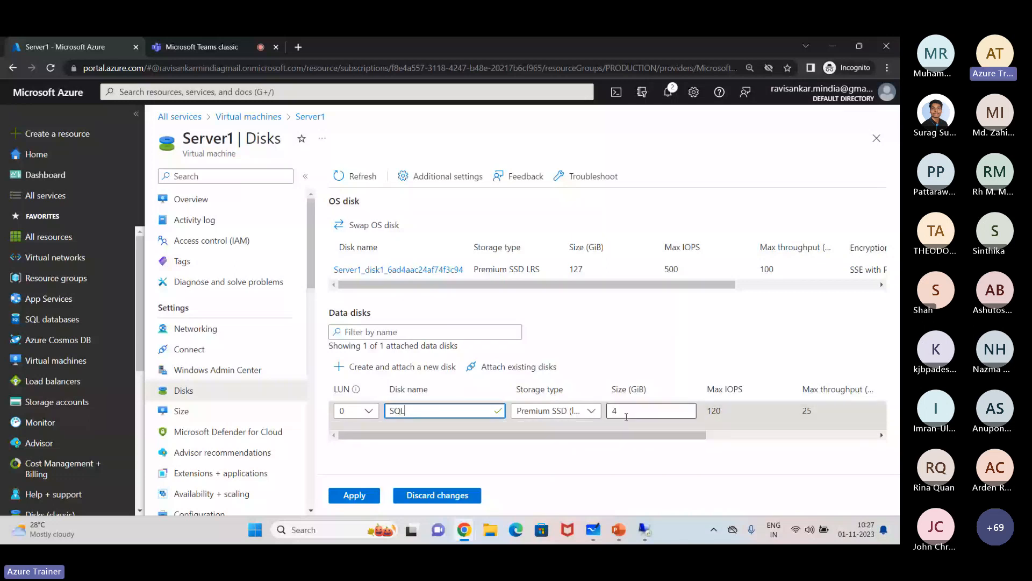
left_click(627, 417)
key("BackSpace")
type("10")
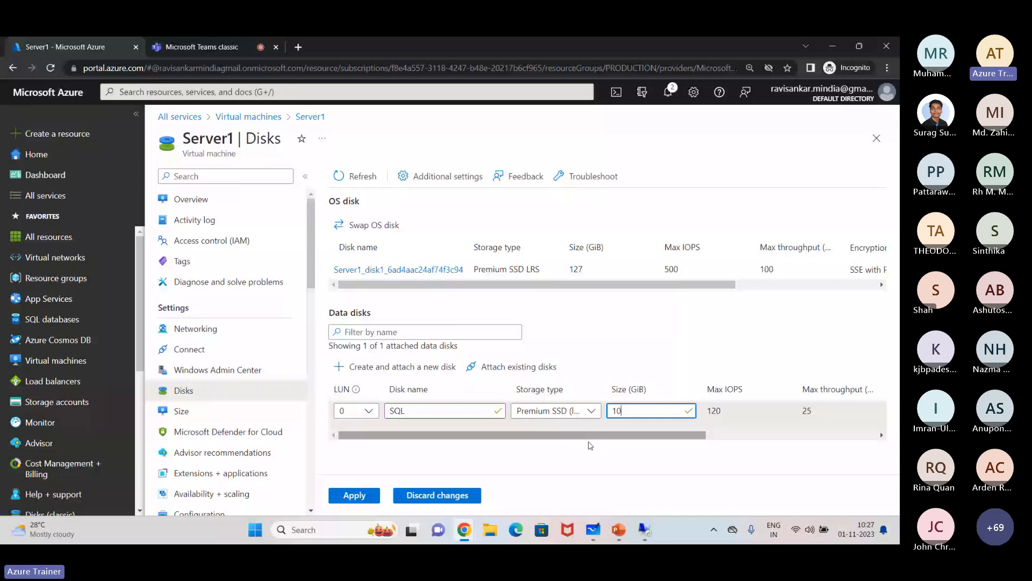
left_click(354, 494)
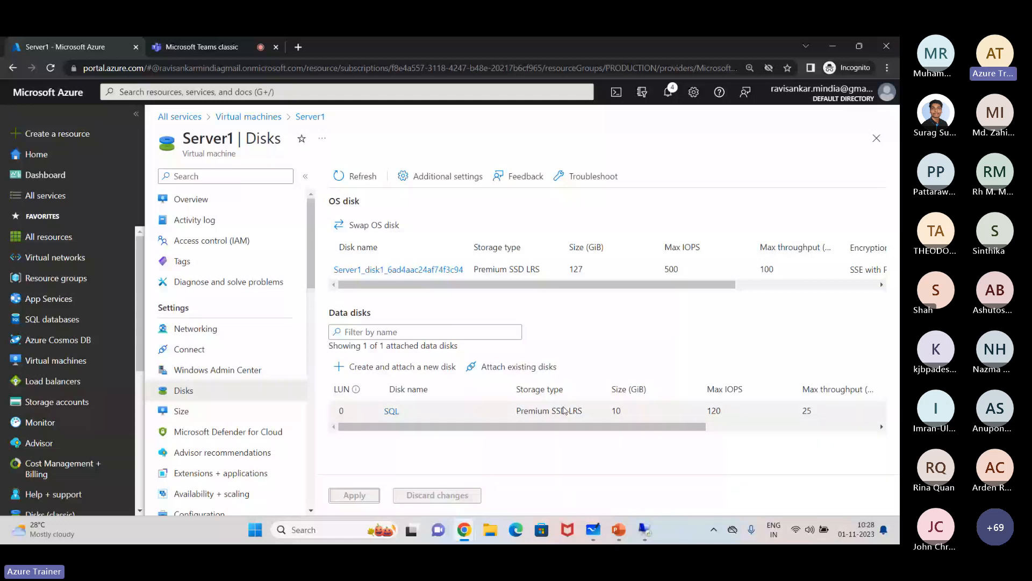
Step: Review the SQL data disk attached to Server1 and check the portal notifications
left_click_drag(234, 138, 215, 133)
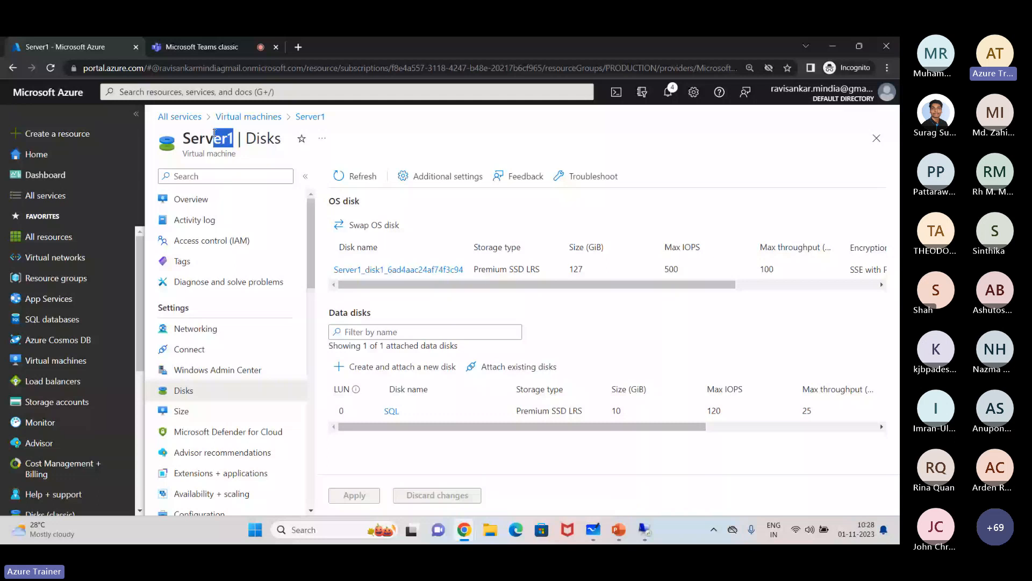
left_click_drag(406, 411, 383, 411)
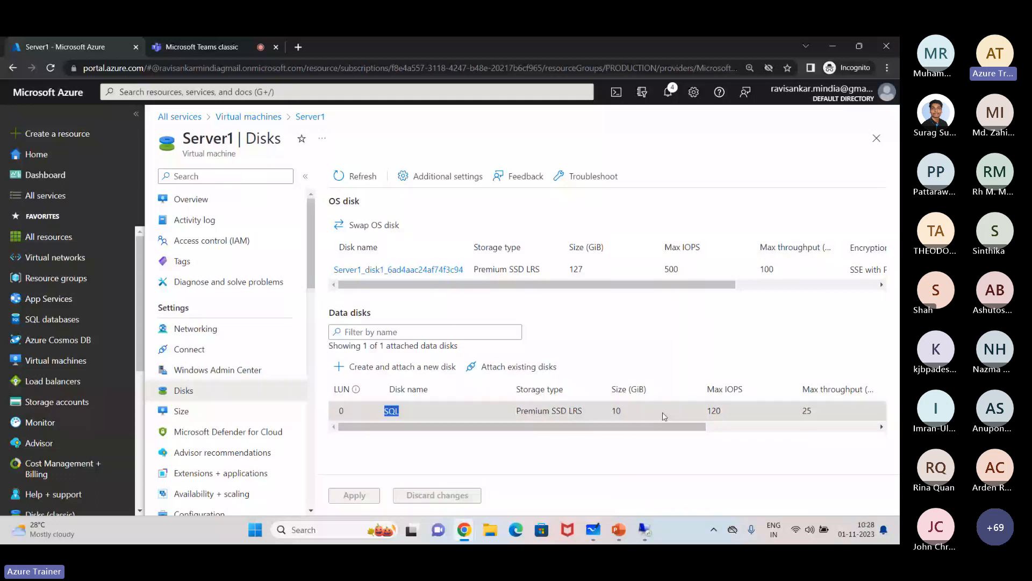
left_click(668, 92)
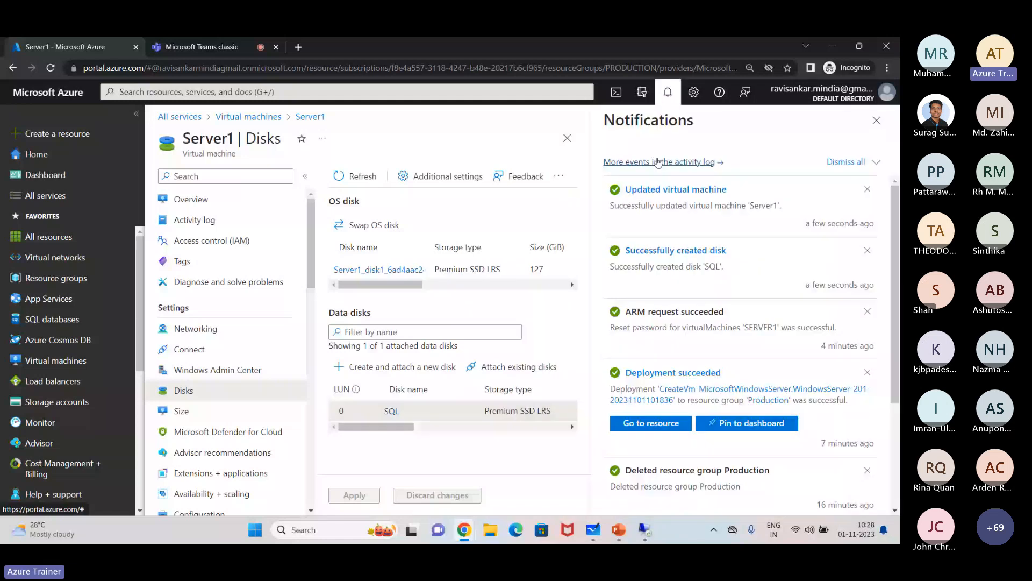
Step: Check This PC in the 172.190.1.79 remote session for the new disk, and return to the Azure portal
mouse_move(648, 534)
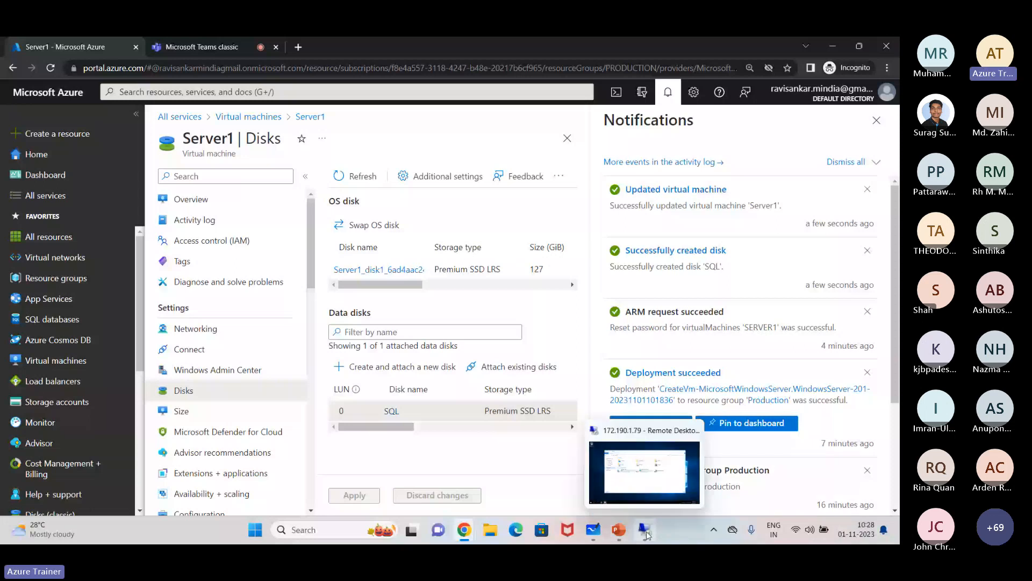
left_click(647, 534)
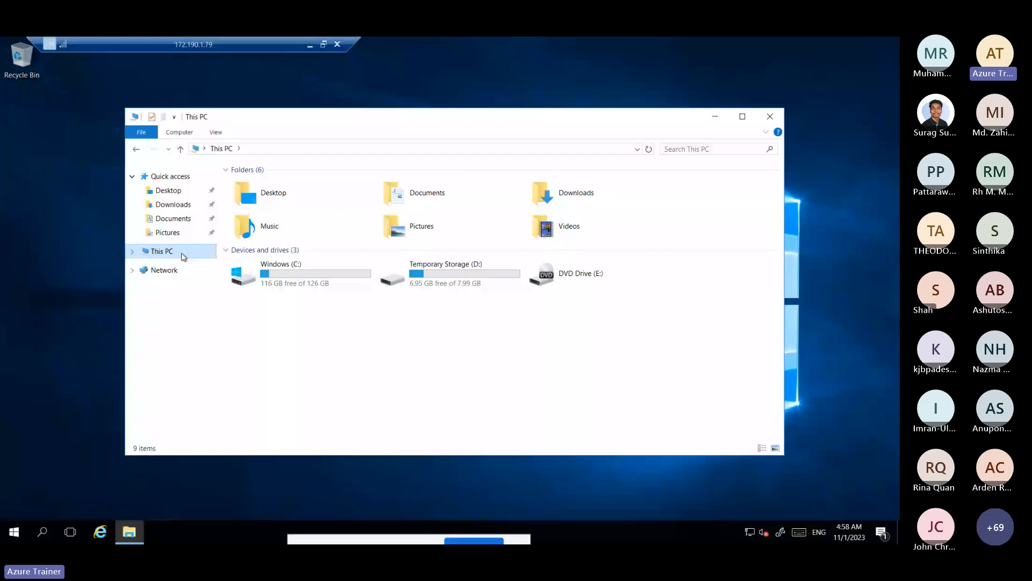
left_click(310, 45)
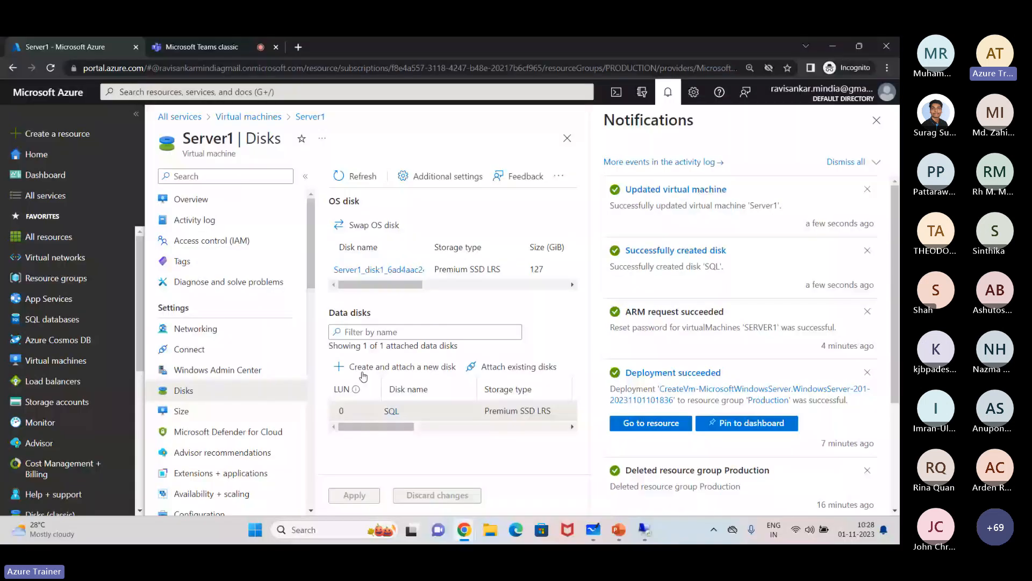
Step: Switch to Microsoft Whiteboard and draw a small client computer with a long arrow to the server box
key("alt+Tab")
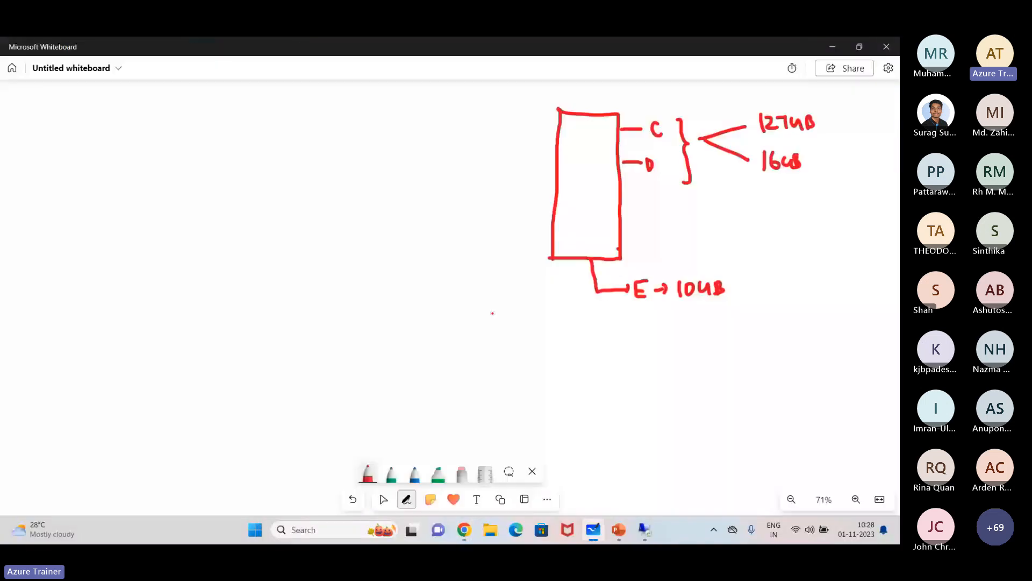
left_click_drag(297, 223, 294, 248)
left_click_drag(297, 223, 320, 230)
left_click_drag(297, 224, 323, 232)
left_click_drag(322, 227, 320, 249)
left_click_drag(293, 250, 321, 254)
left_click_drag(326, 243, 539, 234)
left_click_drag(538, 227, 538, 244)
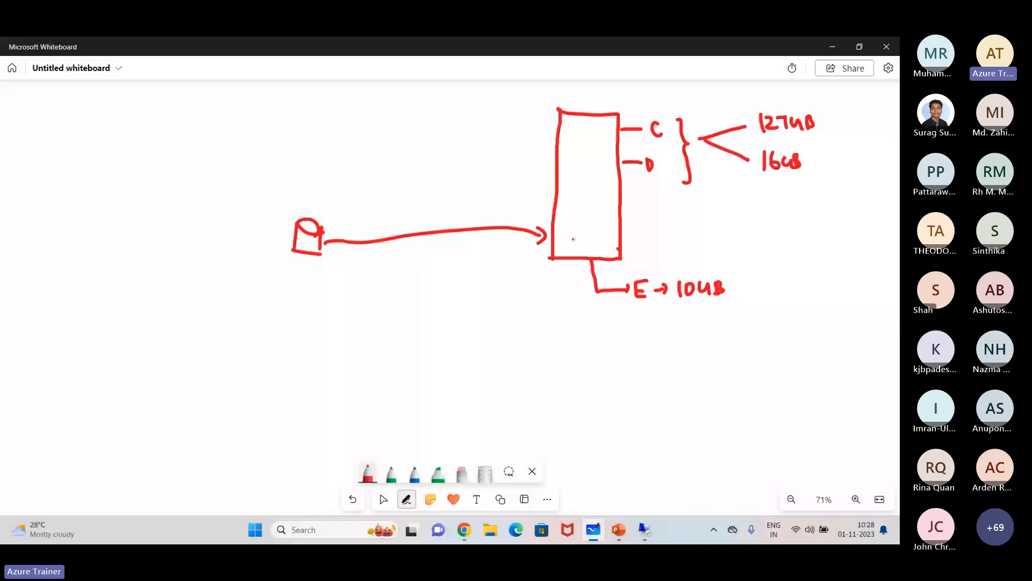
Step: Mark off a circled OS section at the base of the server box, with a curved arrow and a mark at the E disk connection
left_click_drag(553, 225, 624, 225)
left_click_drag(571, 234, 571, 235)
left_click_drag(586, 235, 580, 246)
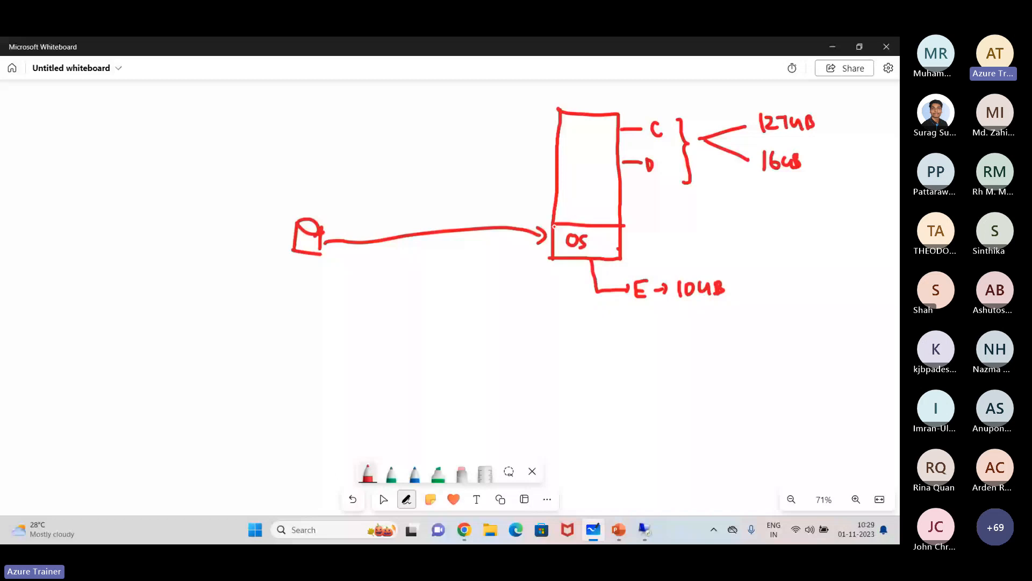
left_click_drag(565, 231, 562, 237)
left_click_drag(496, 244, 543, 267)
left_click_drag(588, 262, 601, 260)
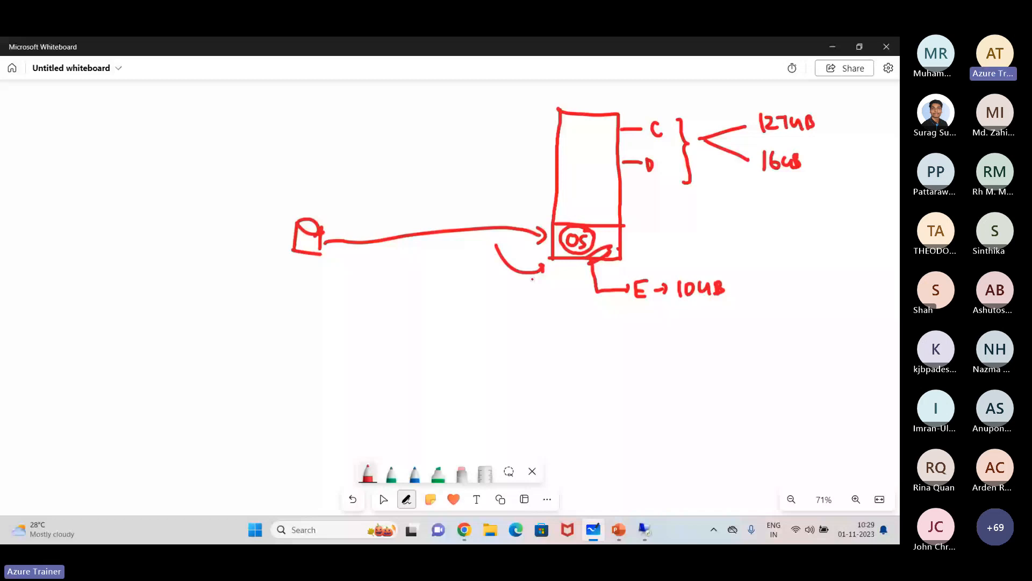
Step: Open Disk Management in the 172.190.1.79 remote session and initialize Disk 2 with the GPT partition style
mouse_move(645, 530)
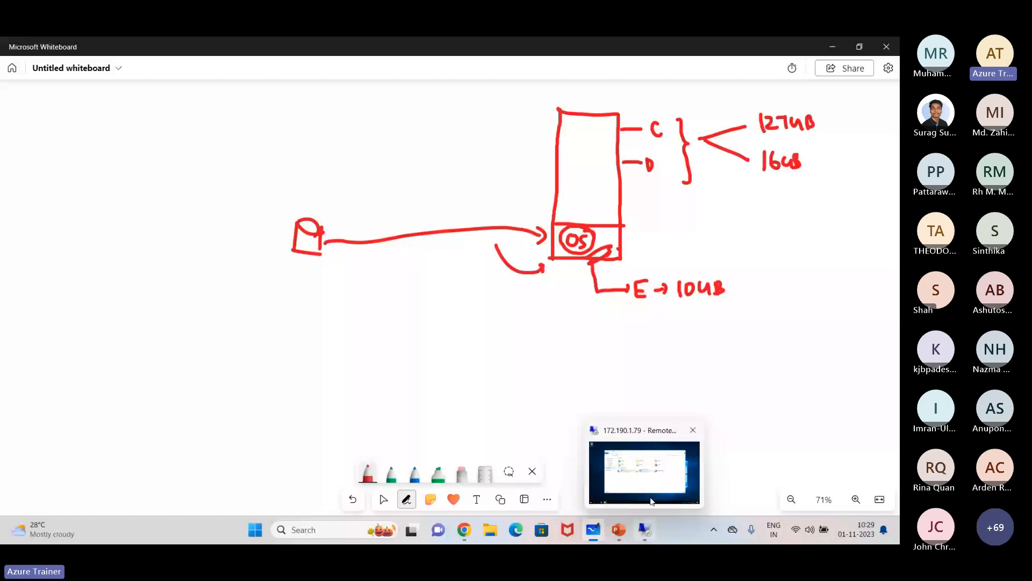
left_click(651, 501)
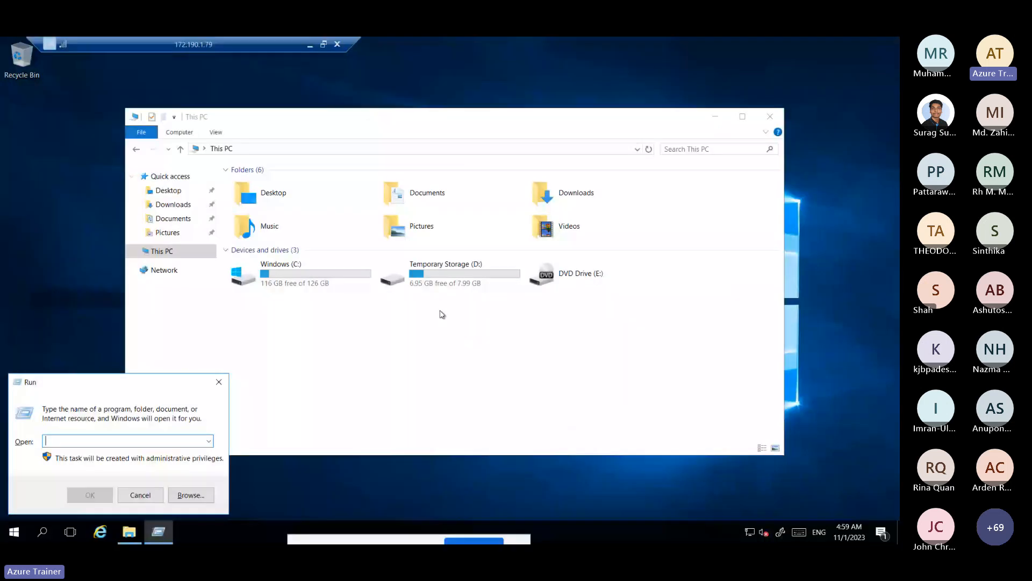
type("dis")
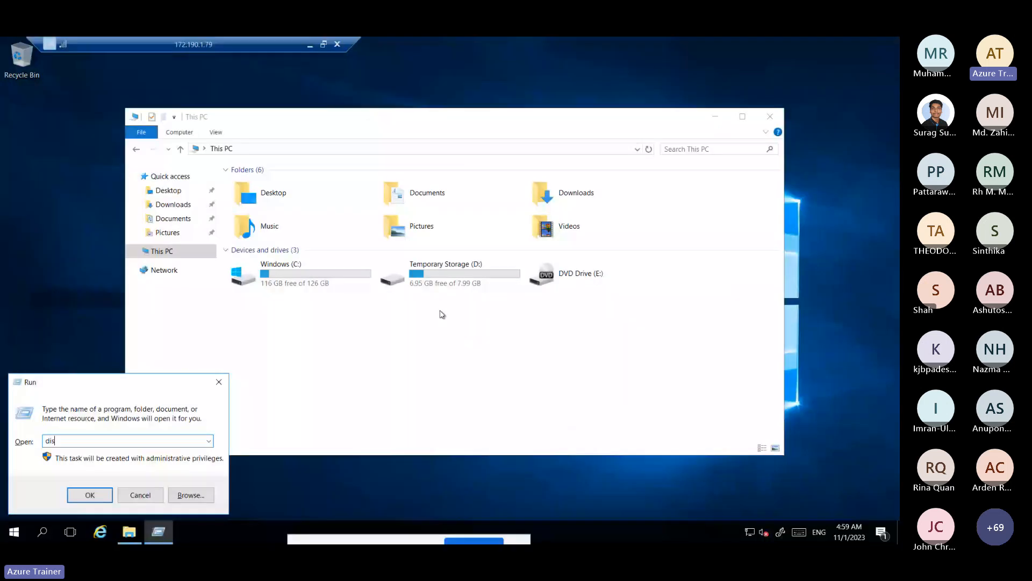
type("km")
key("Return")
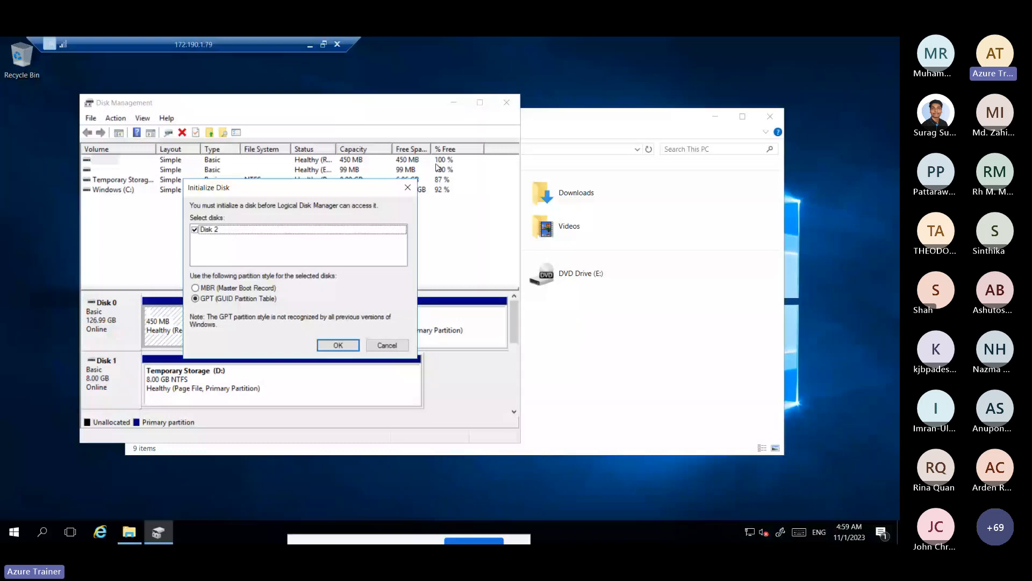
left_click(407, 188)
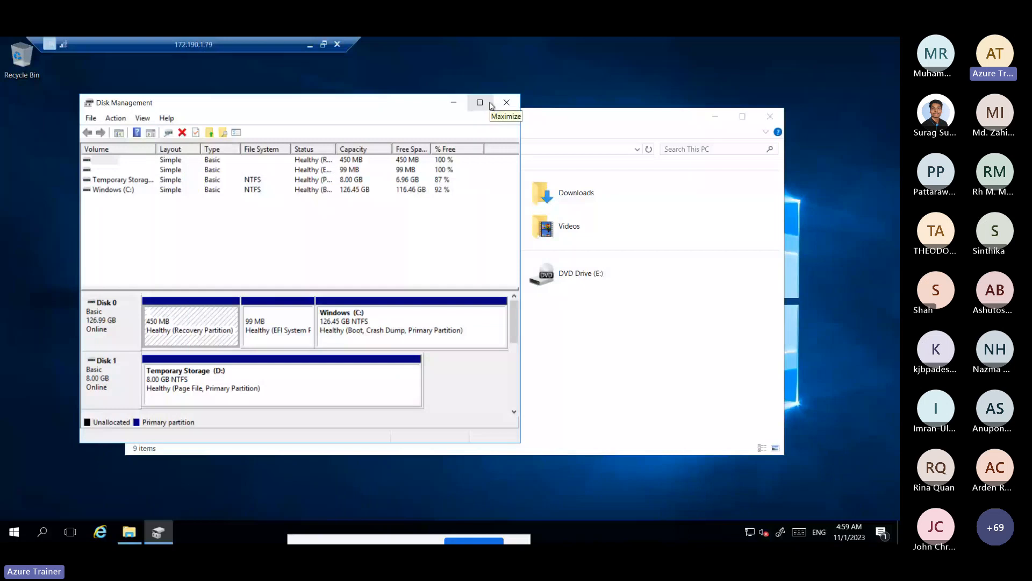
left_click(480, 103)
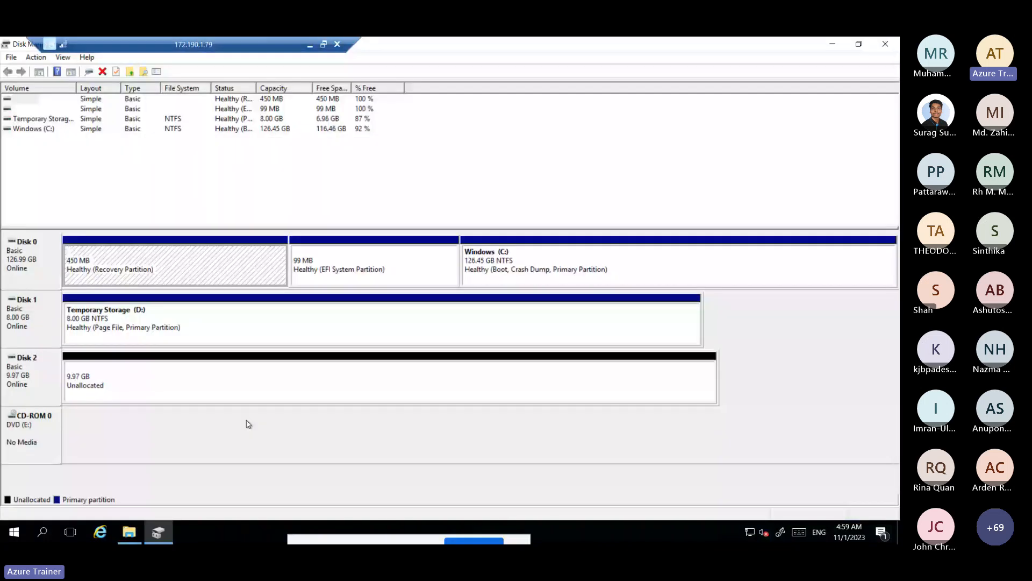
Step: Start a new simple volume on Disk 2's unallocated space and assign it drive letter F
right_click(213, 372)
left_click(229, 377)
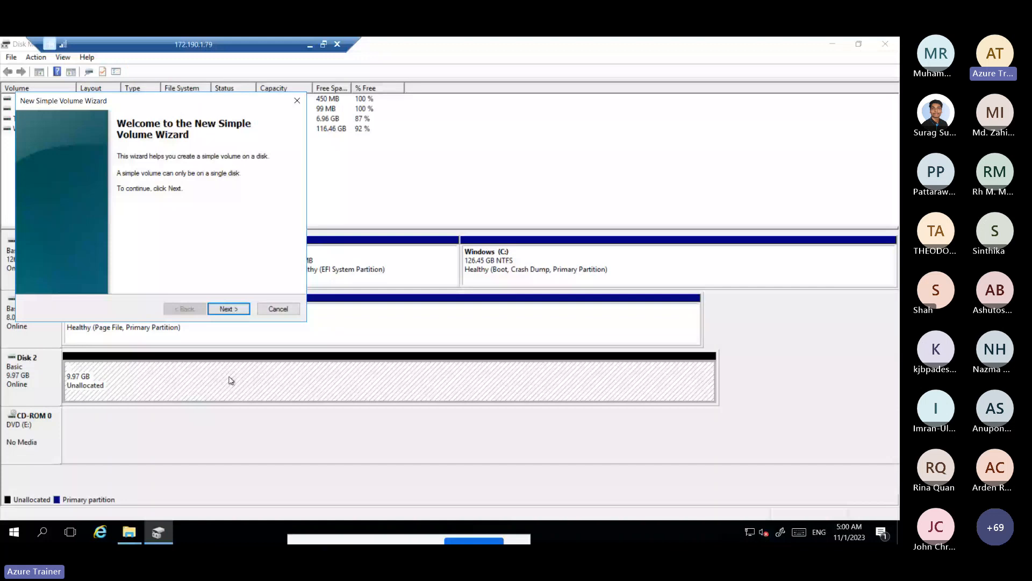
left_click(229, 309)
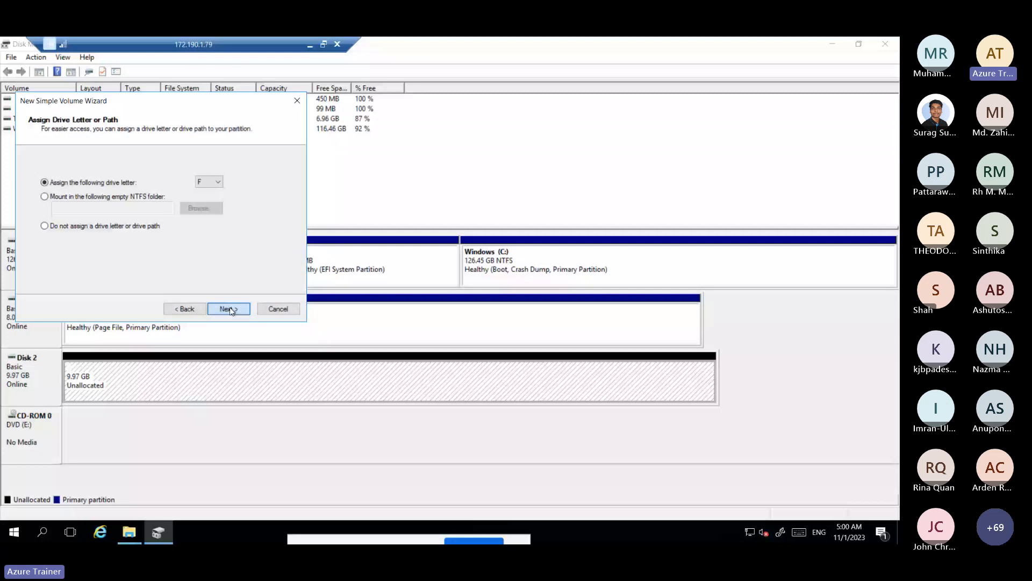
left_click(230, 310)
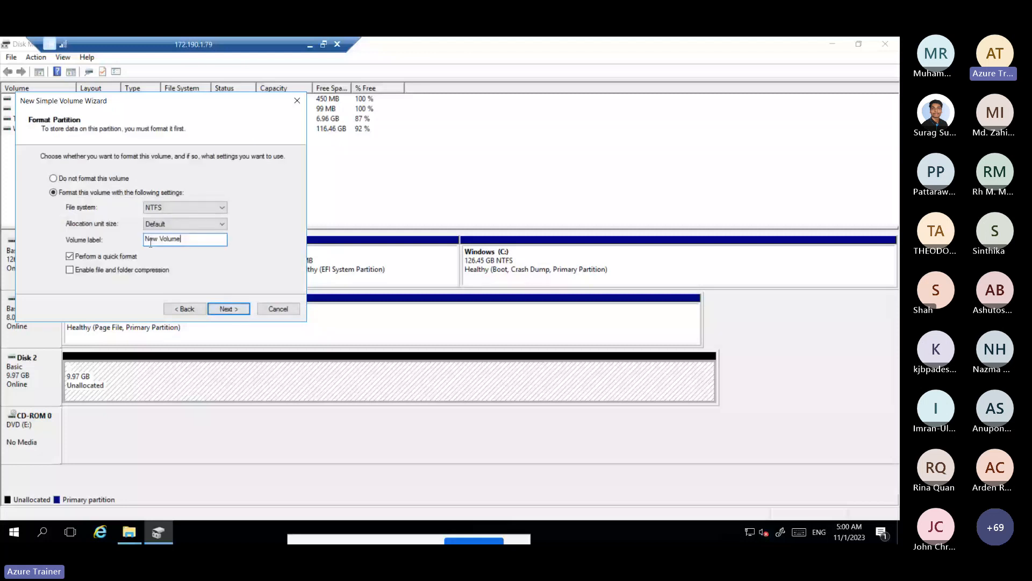
Step: Label the new volume Data, quick format it as NTFS, and finish creating it
key("BackSpace")
key("BackSpace")
key("BackSpace")
key("BackSpace")
key("BackSpace")
key("BackSpace")
key("BackSpace")
key("BackSpace")
key("BackSpace")
key("BackSpace")
type("Data")
left_click(237, 311)
left_click(229, 309)
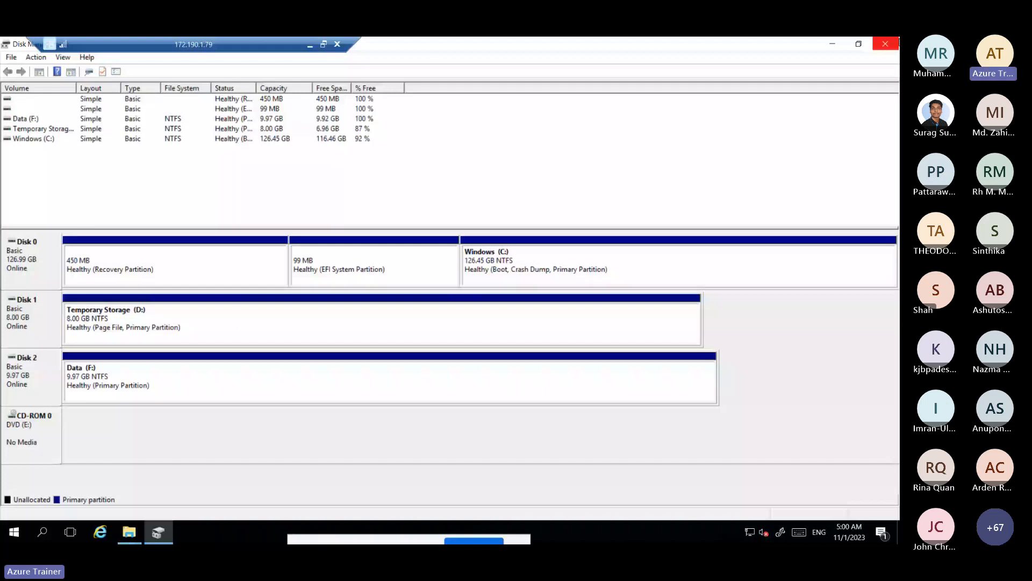
Step: Close Disk Management, check the drives in This PC, and return to the Azure portal
left_click(885, 44)
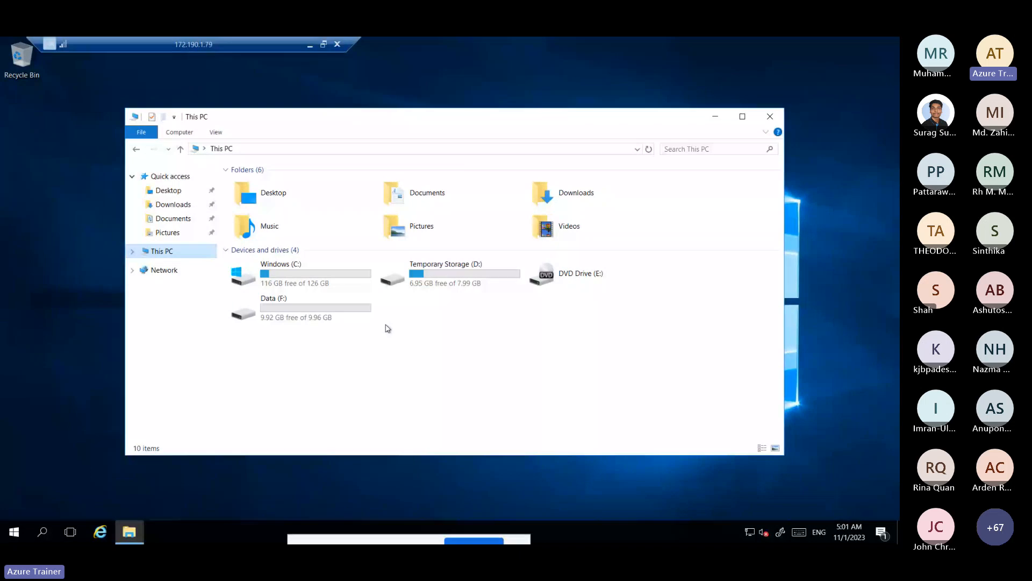
left_click(311, 46)
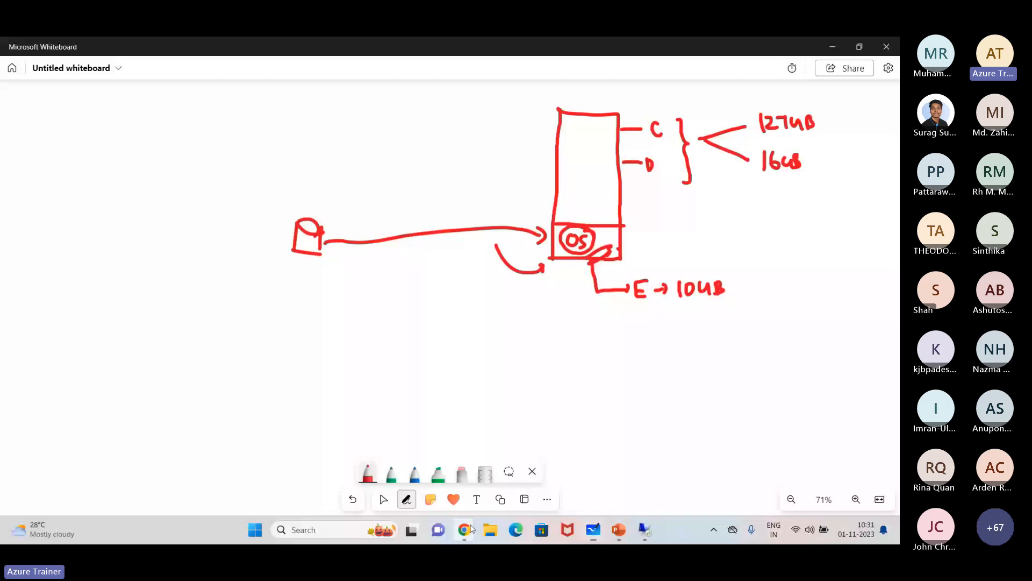
left_click(465, 530)
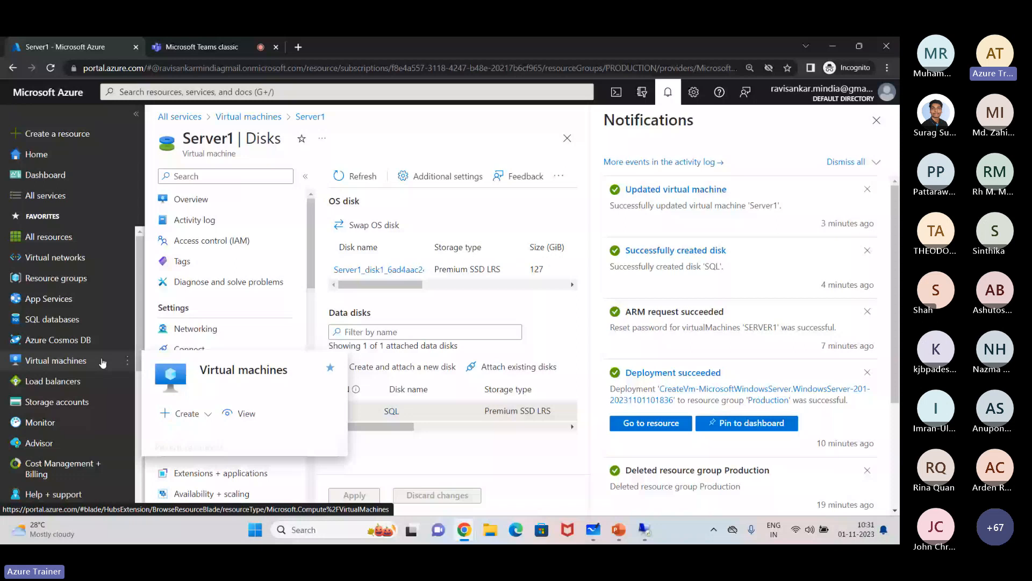
Step: Start creating another Azure virtual machine, ignore the deployment recommendations, and review its OS and data disk options
left_click(102, 363)
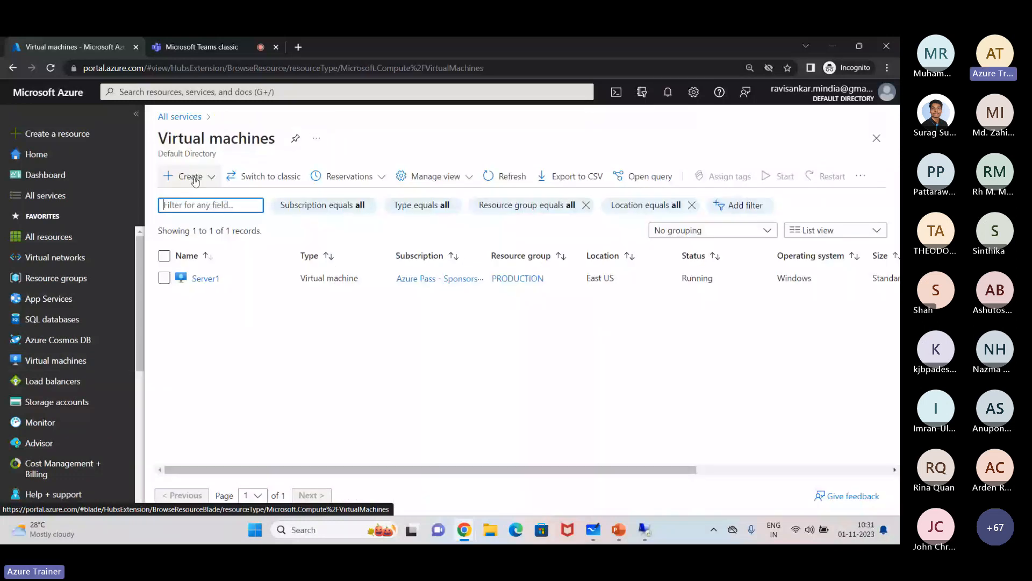
left_click(188, 177)
left_click(235, 211)
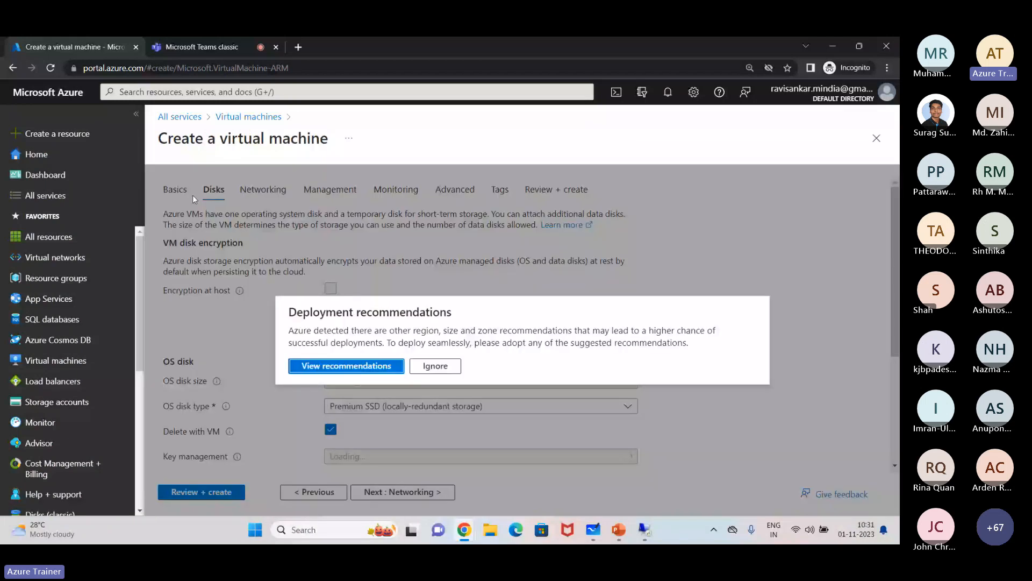
left_click(435, 366)
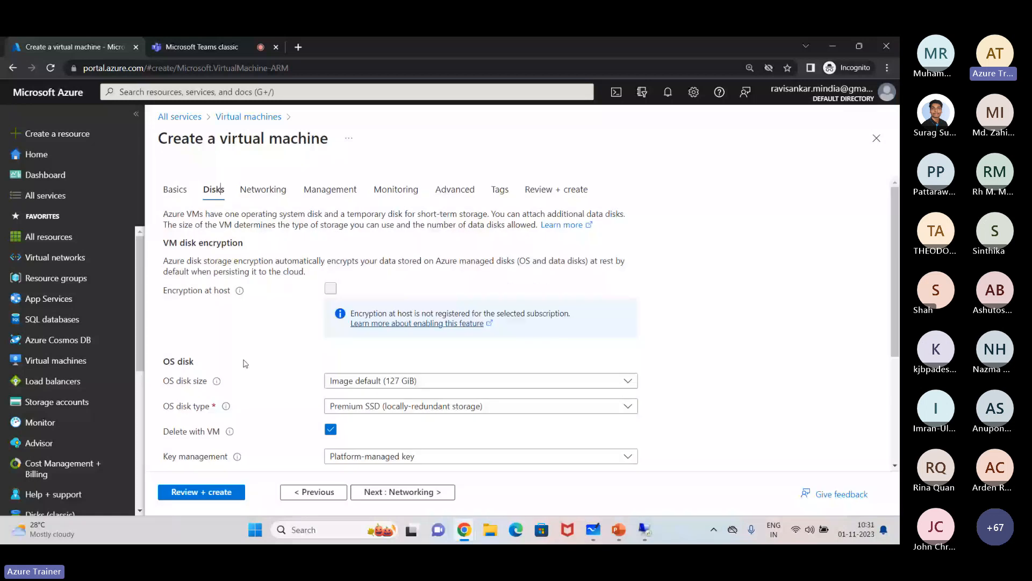
scroll(263, 418, "down", 3)
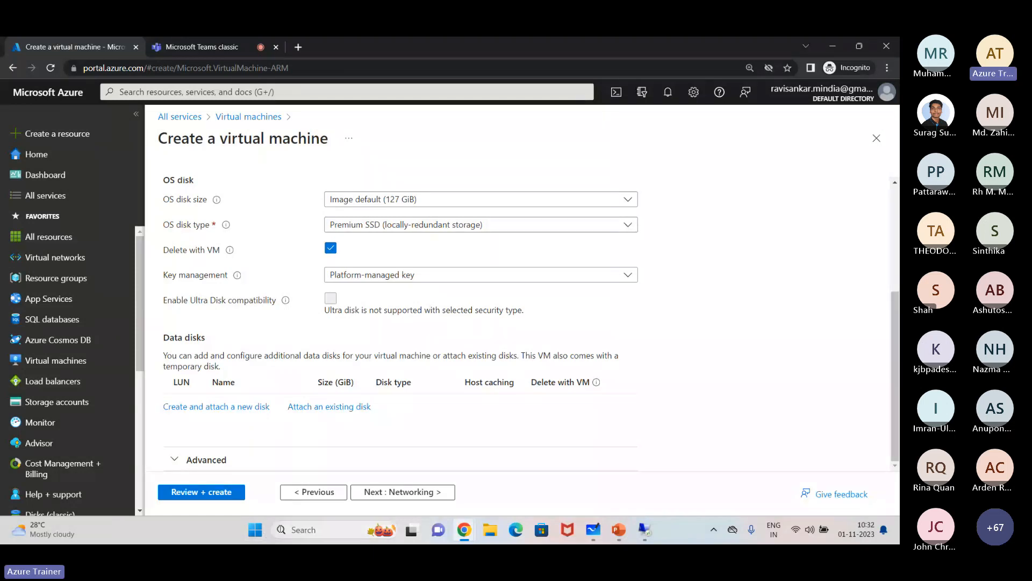
Step: Open the Clock app, run the five-minute timer in expanded view, and close the app
left_click(299, 529)
type("c")
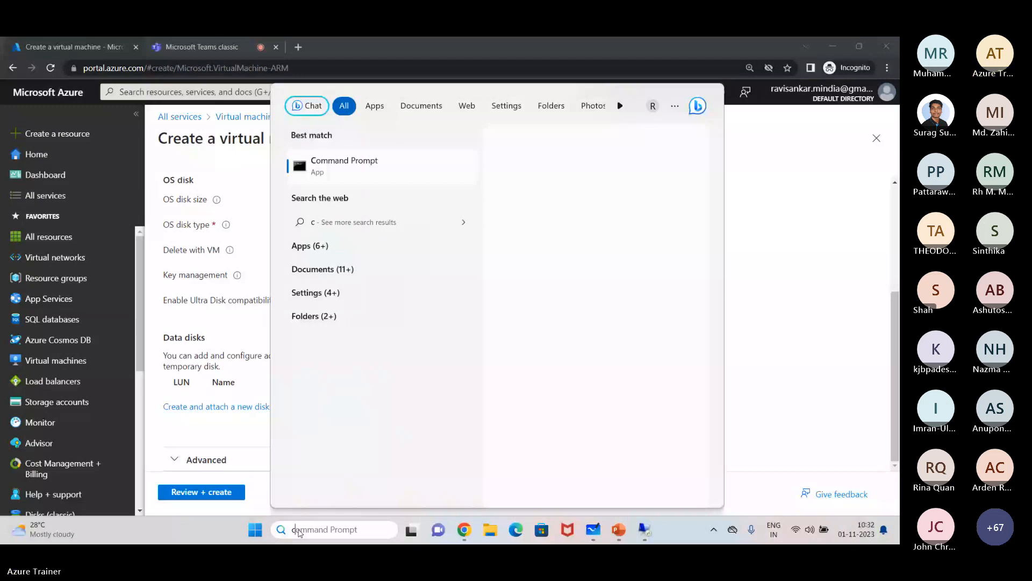
type("loc")
left_click(368, 179)
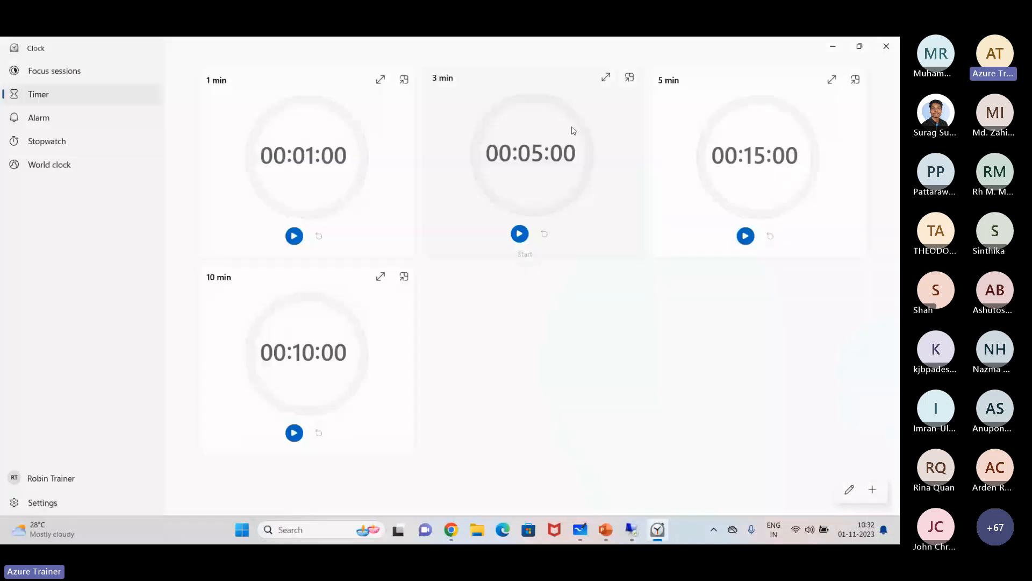
left_click(606, 77)
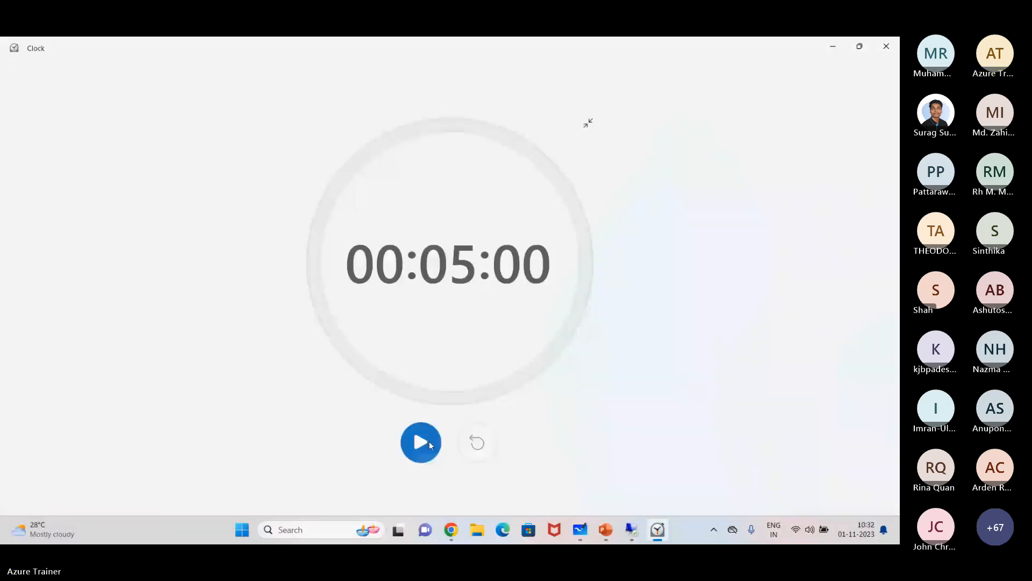
key("alt+Tab")
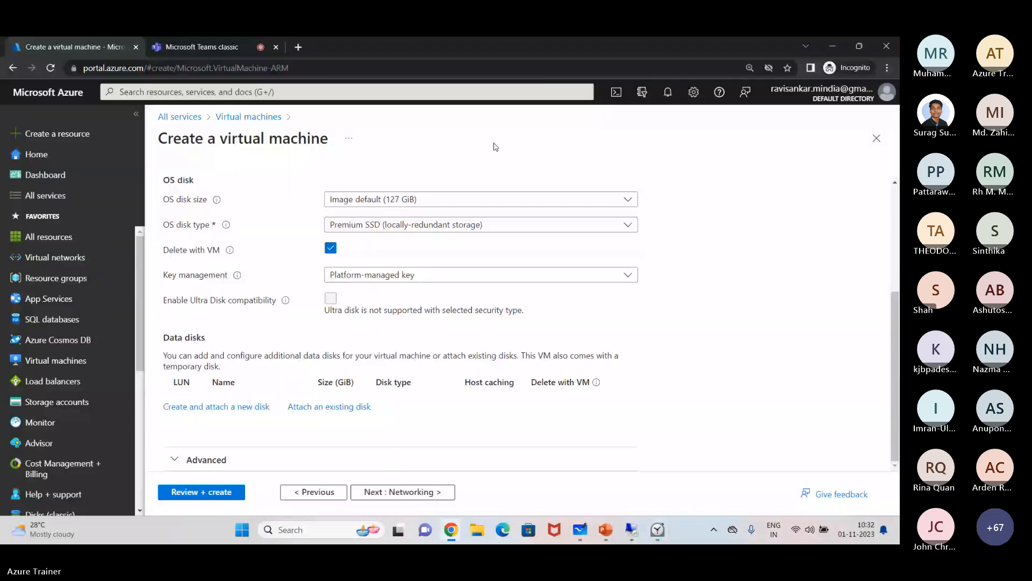
key("alt+Tab")
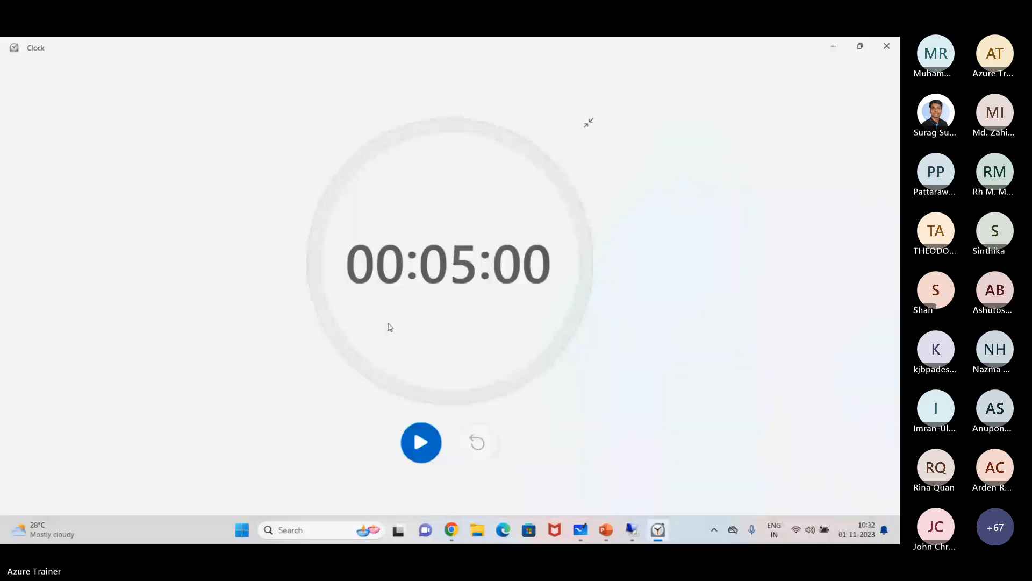
left_click(414, 449)
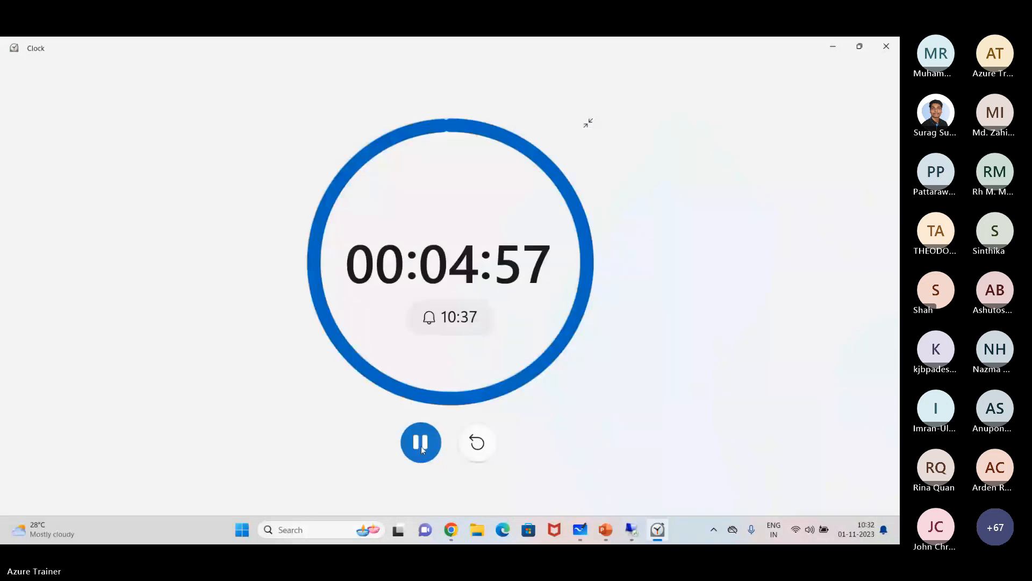
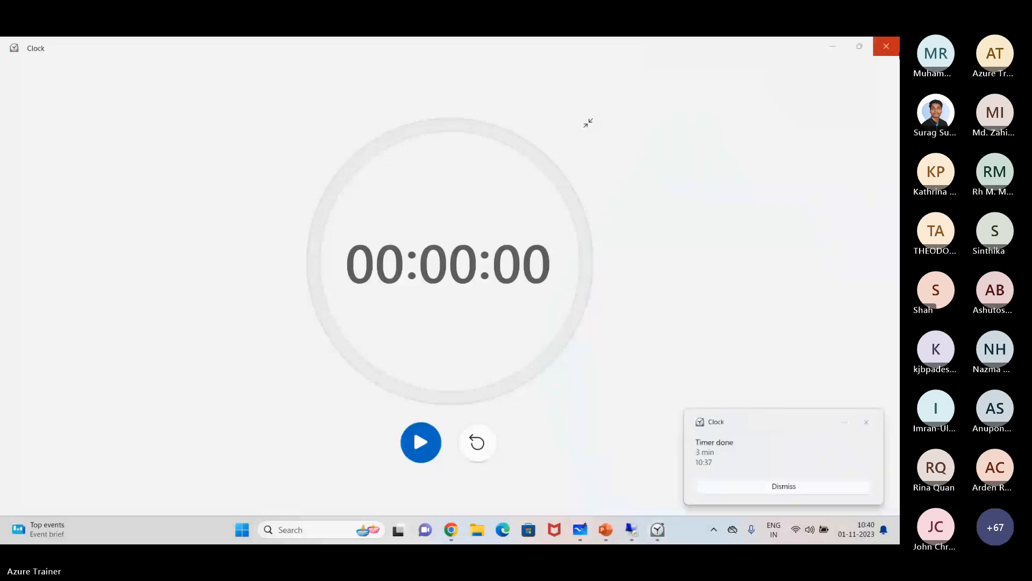
left_click(886, 45)
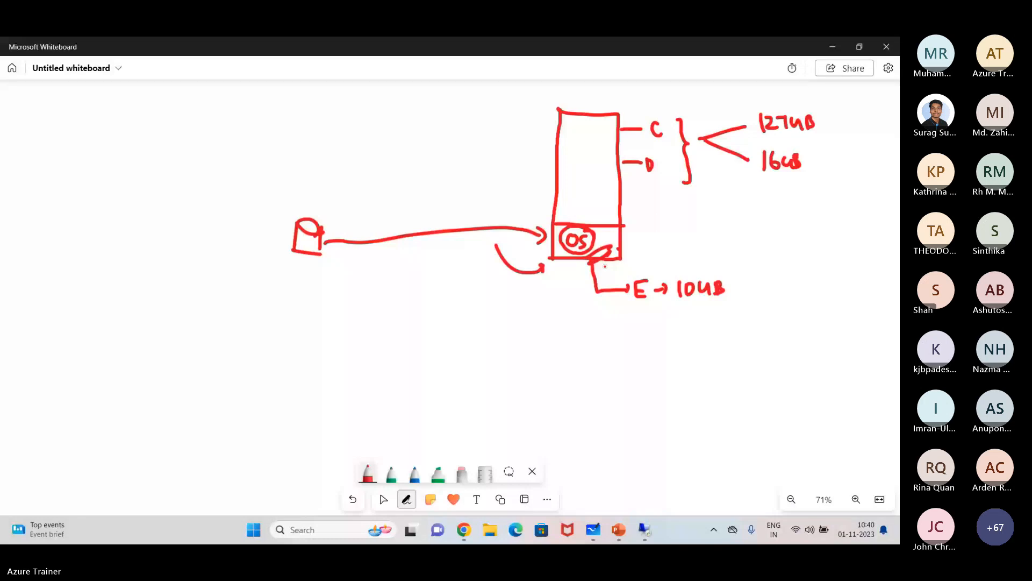
Step: Read the participants' questions in the Teams meeting chat and return to the virtual machine creation page
mouse_move(464, 529)
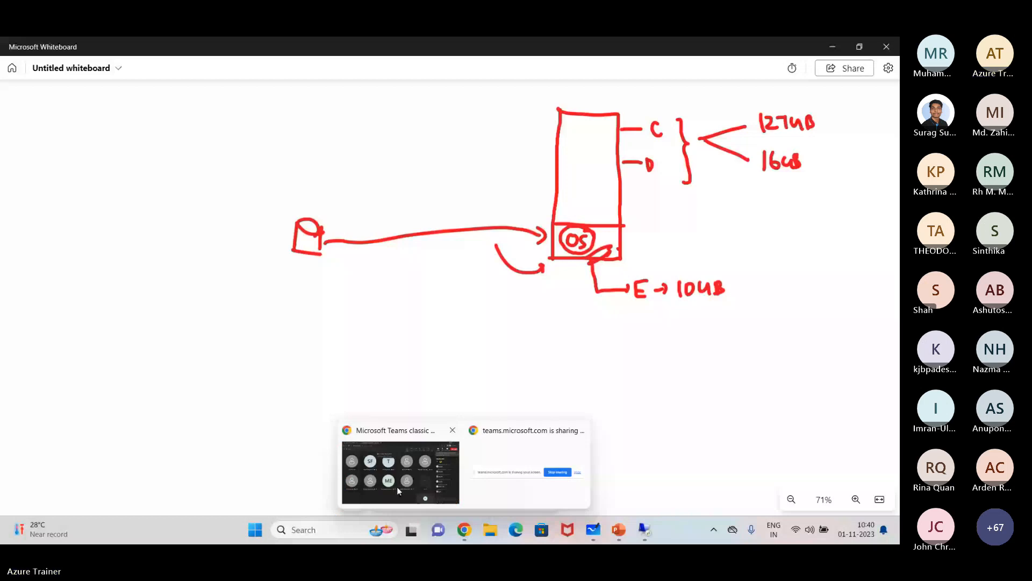
left_click(396, 486)
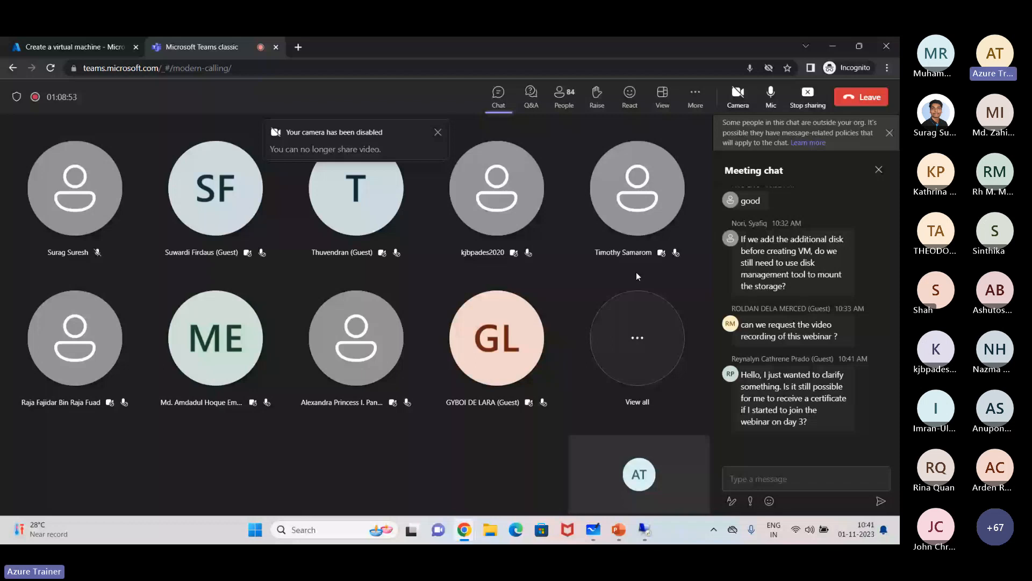
left_click(94, 41)
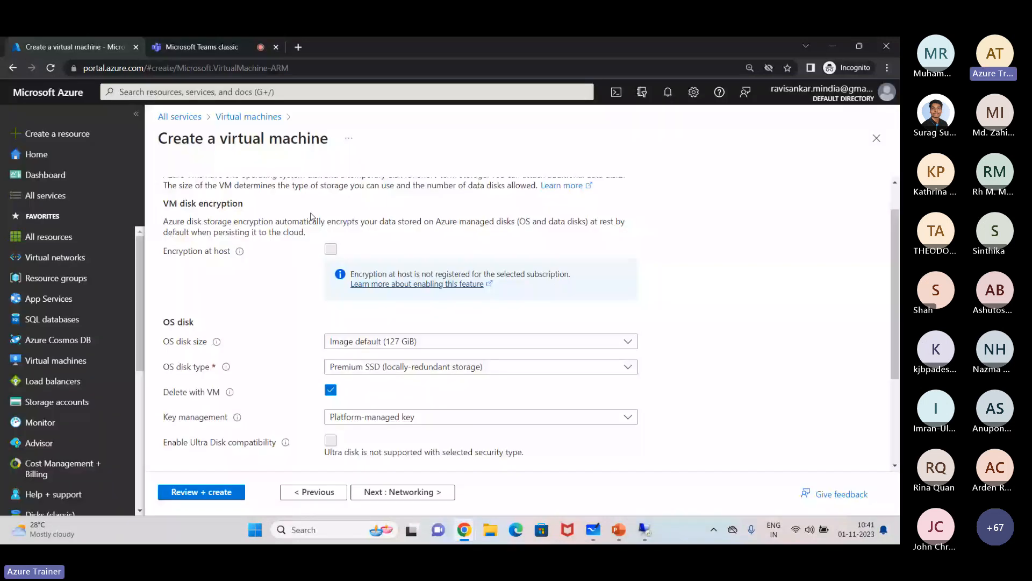
Step: In the virtual machine basics, select the Production resource group and name the machine Webserver
left_click(314, 492)
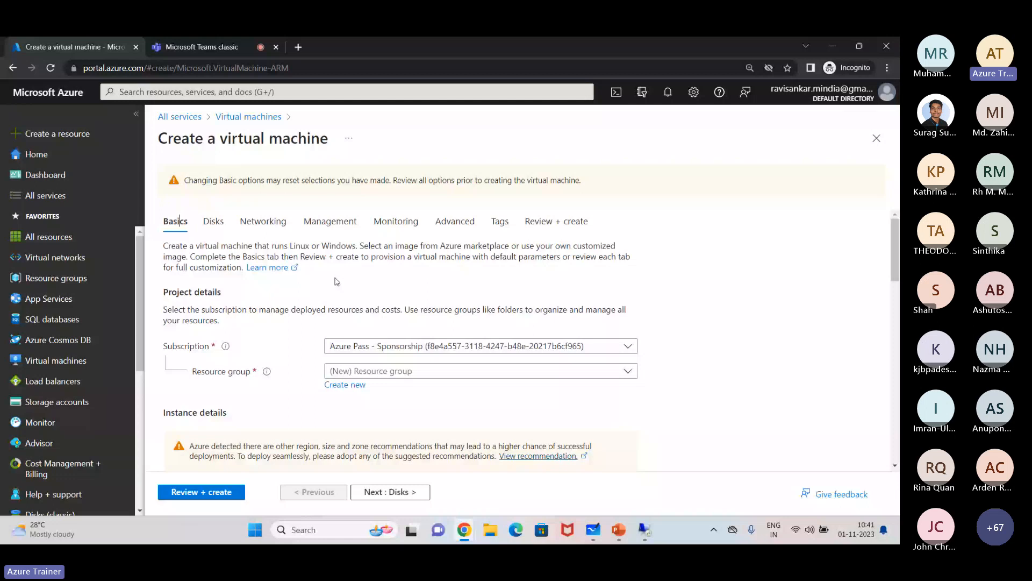
left_click(365, 371)
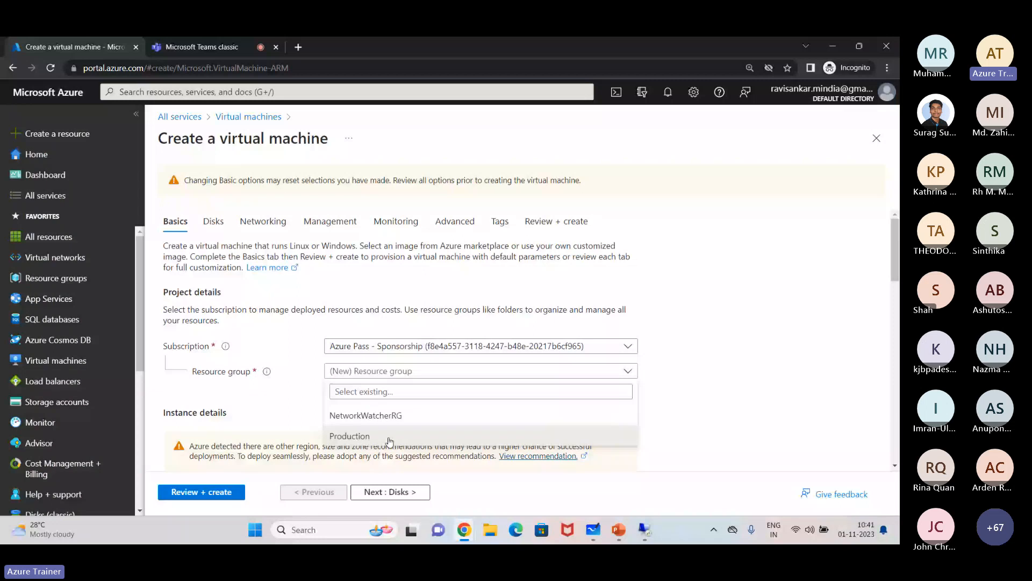
left_click(390, 439)
left_click(390, 433)
type("W")
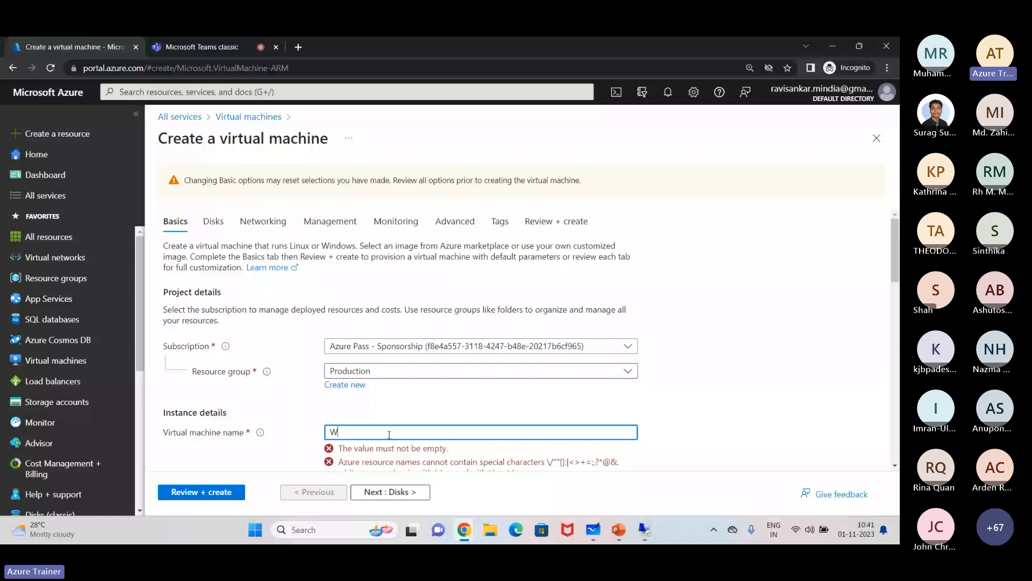
Step: Set the administrator username to trgadmin, then enter and confirm the administrator account password
scroll(388, 424, "down", 4)
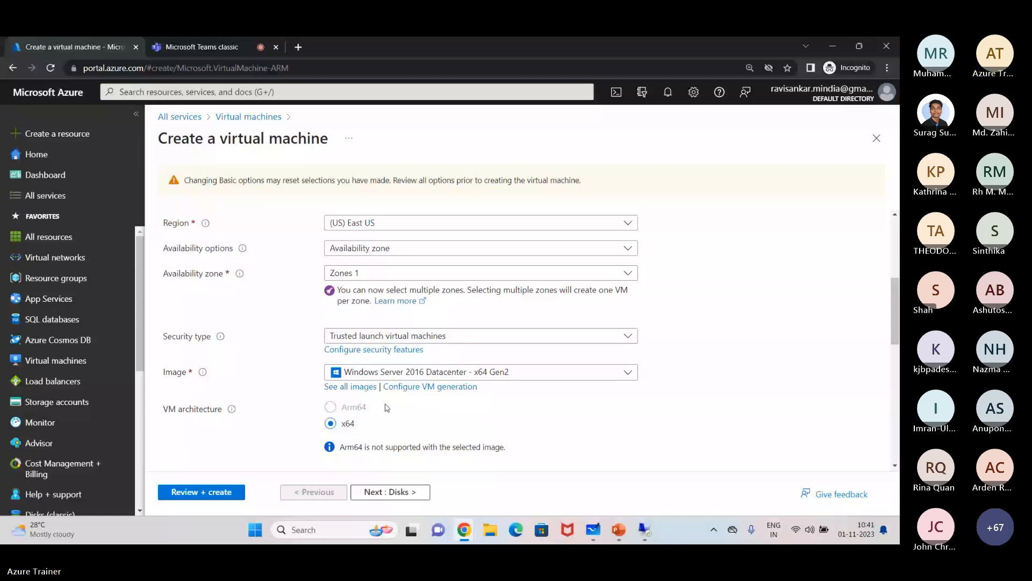
scroll(387, 407, "down", 4)
left_click(379, 328)
type("trgadmin")
key("Tab")
type("••")
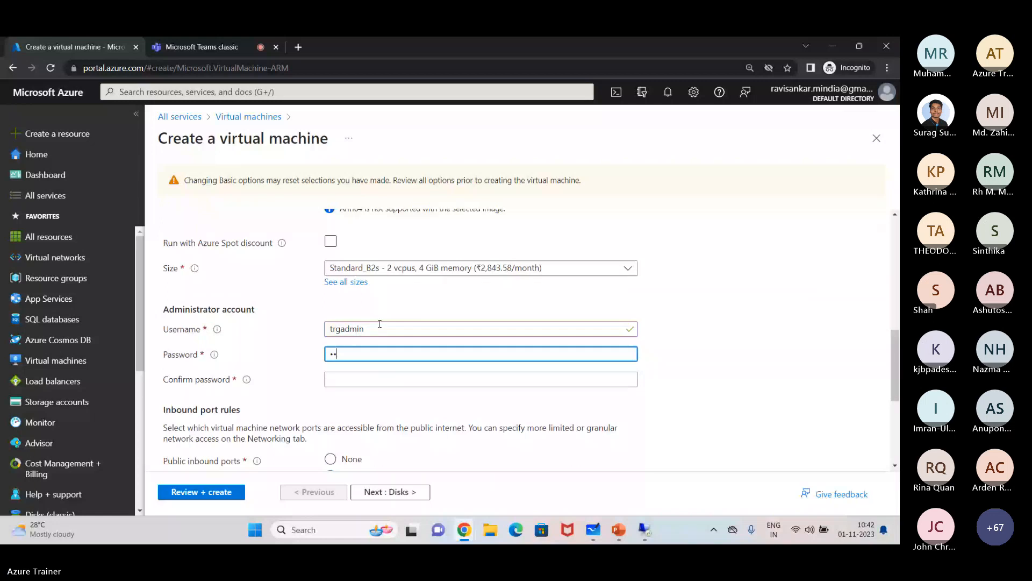
type("•••••••••••")
key("Tab")
type("•••••••••")
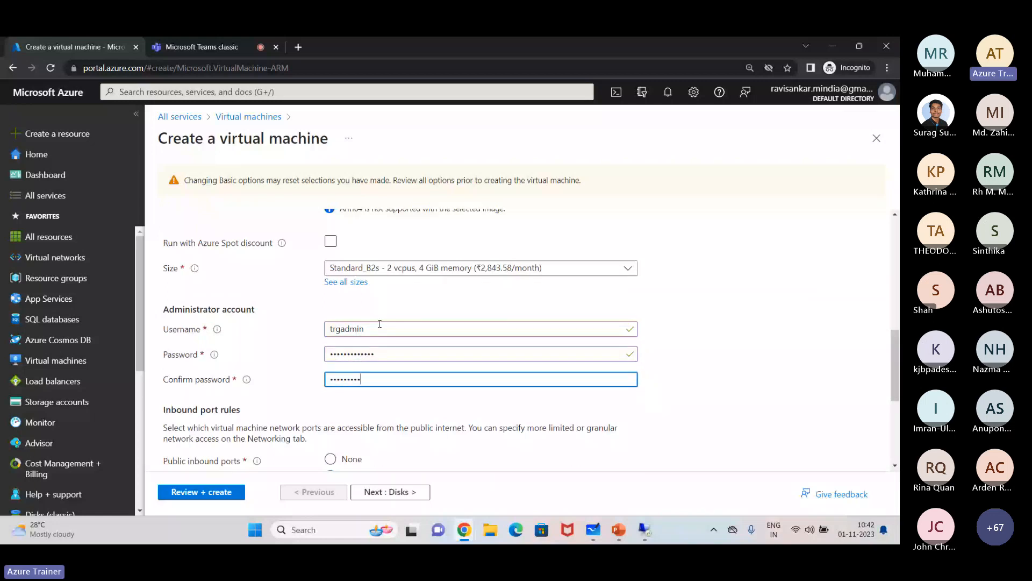
type("••••")
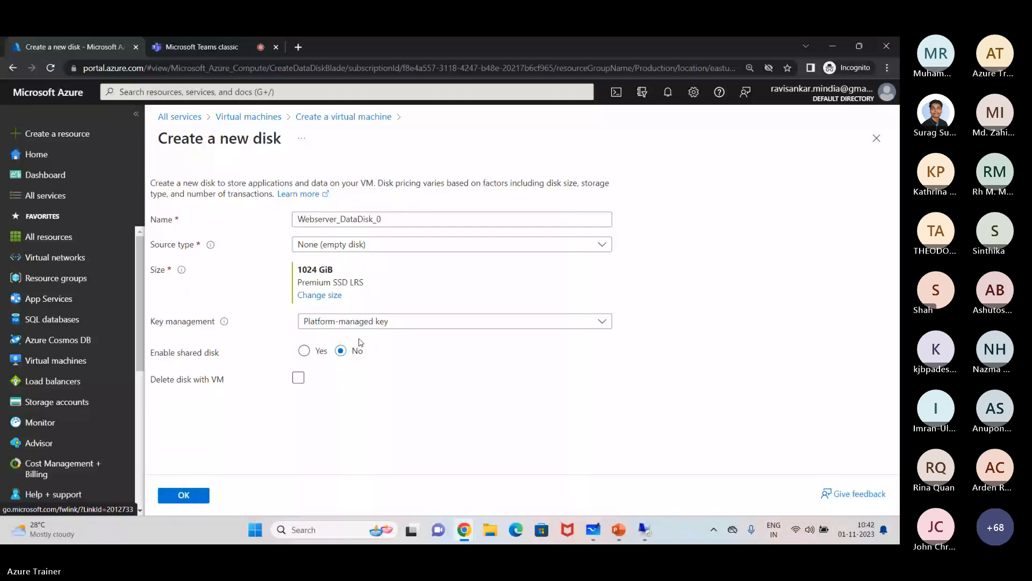
Step: Create and attach the new empty data disk with the name Oracle, and deploy the Webserver virtual machine after review
double_click(371, 219)
type("O")
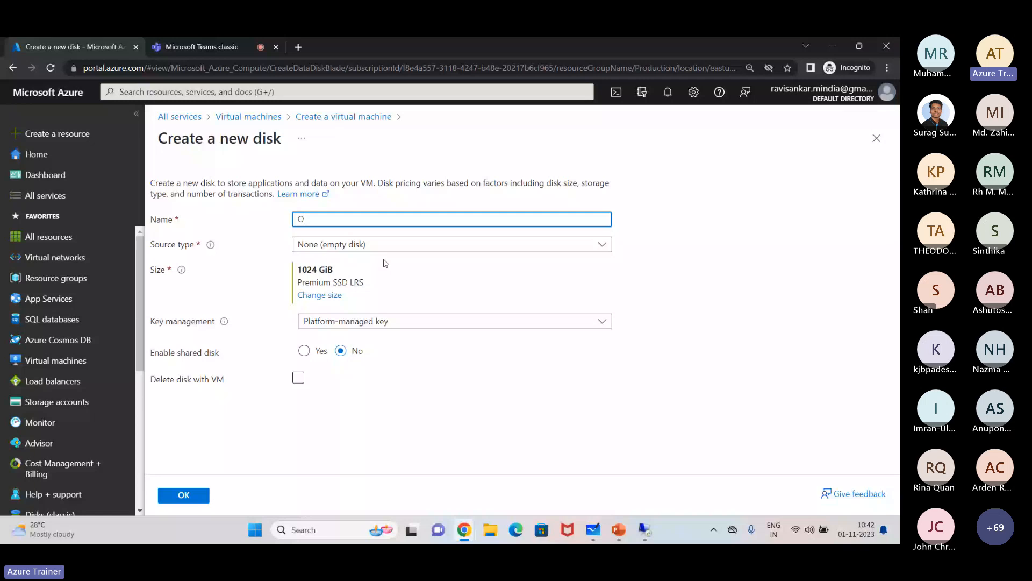
type("racle")
left_click(197, 495)
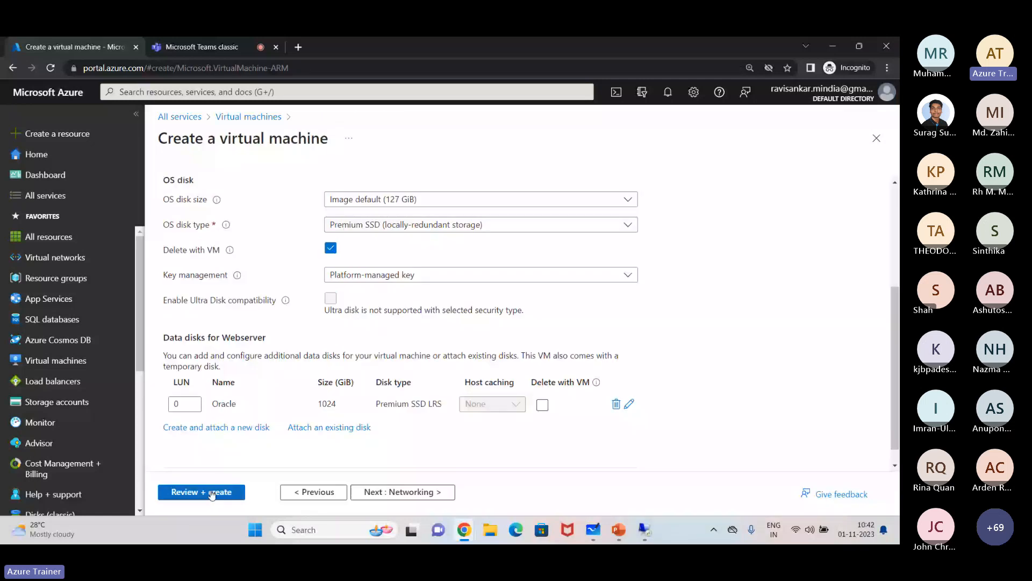
left_click(212, 493)
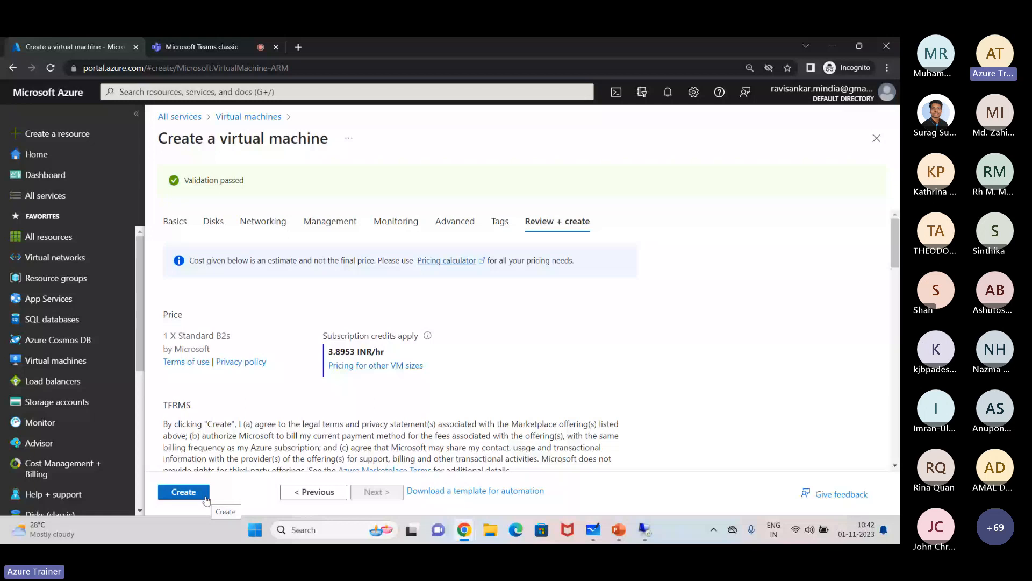
left_click(205, 499)
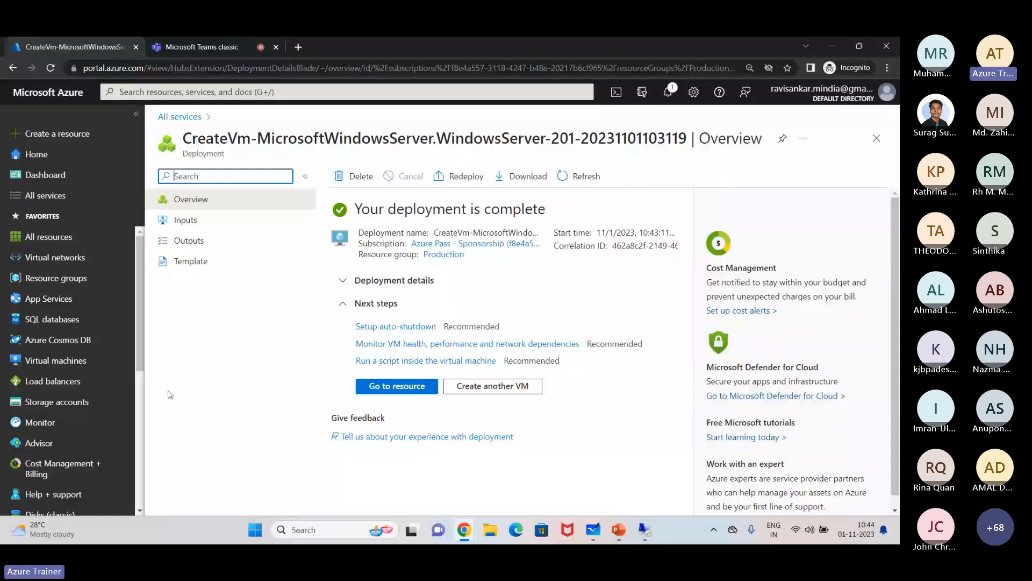
Step: Open the Webserver virtual machine's connection page and copy its public IP address
left_click(56, 360)
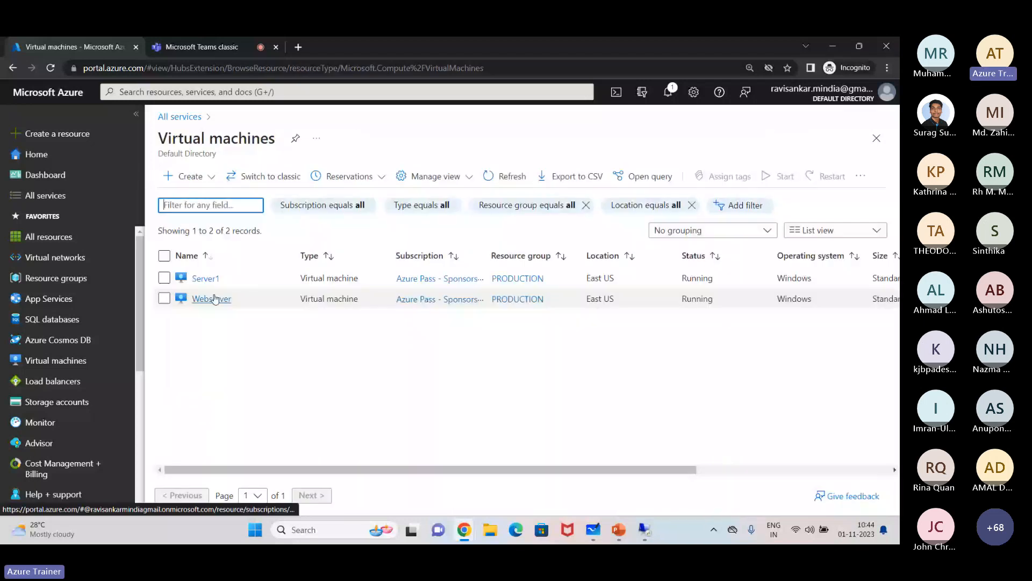
left_click(215, 299)
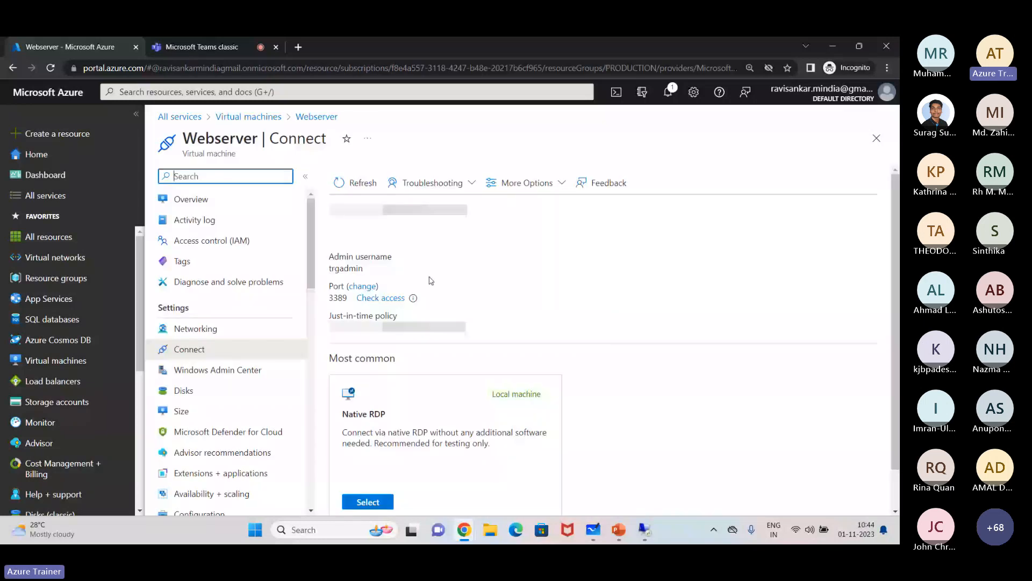
left_click(512, 229)
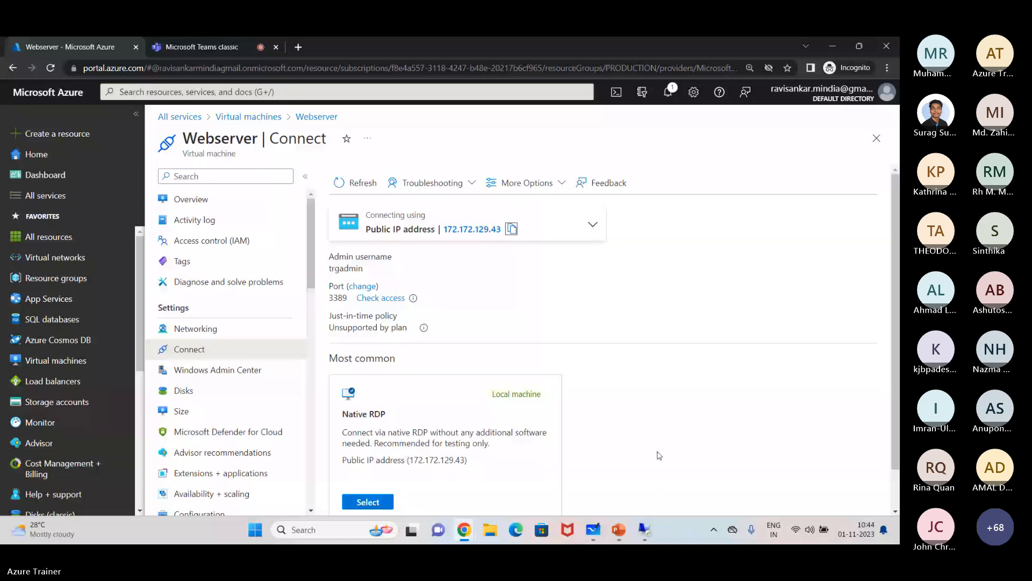
Step: Switch to Remote Desktop Connection and start a connection to 172.172.129.43
key("alt+Tab")
type("172.172.129.43")
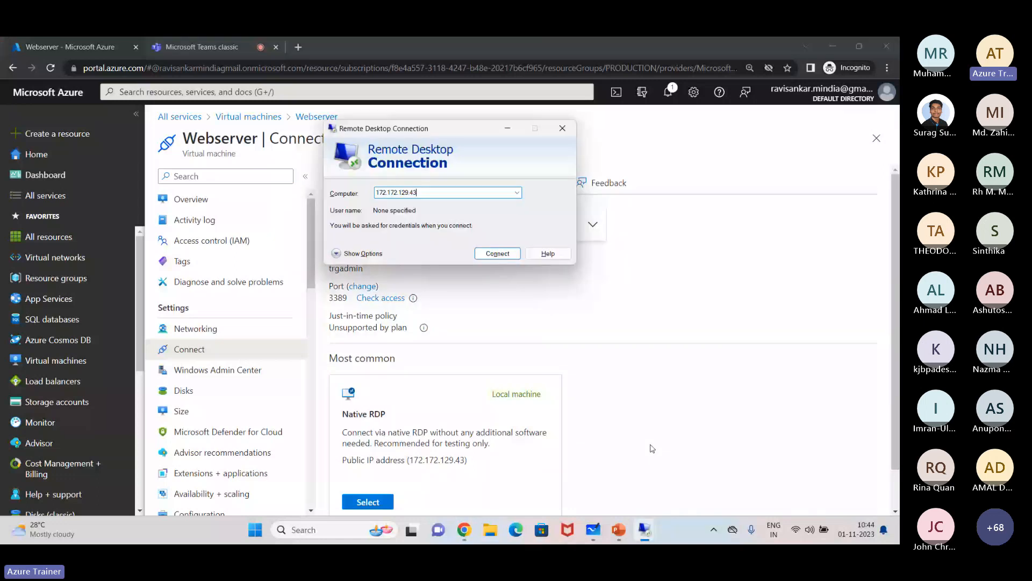
left_click(499, 257)
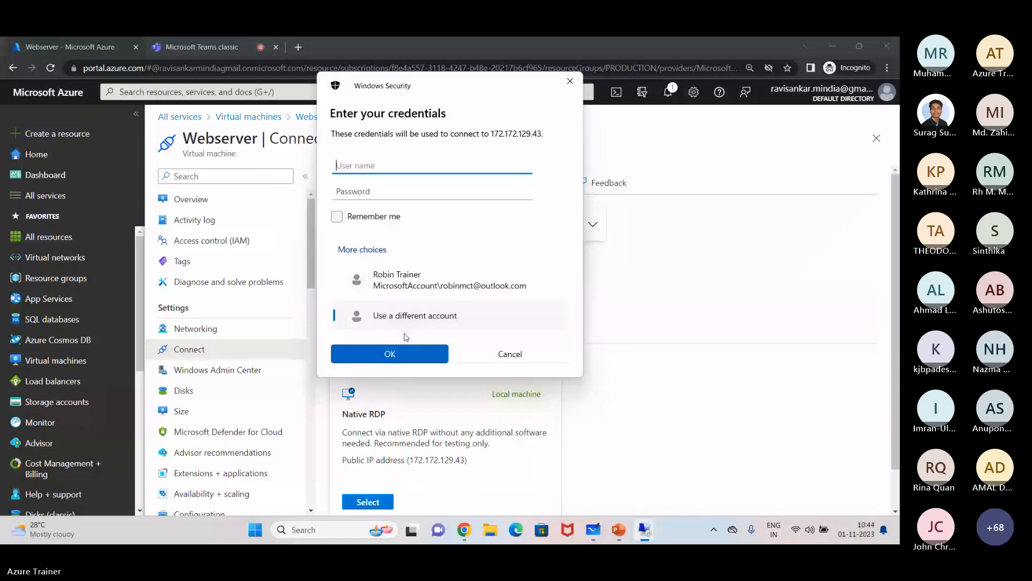
Step: Sign in to the remote machine as .\trgadmin with the account password and accept the untrusted certificate
type(".\\trgadmin")
key("Tab")
type("******")
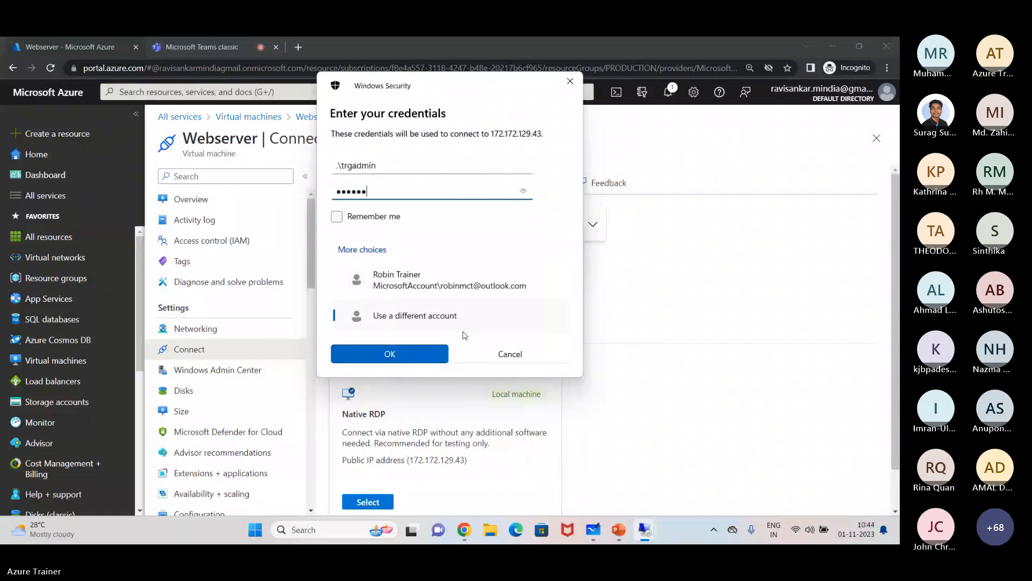
type("********")
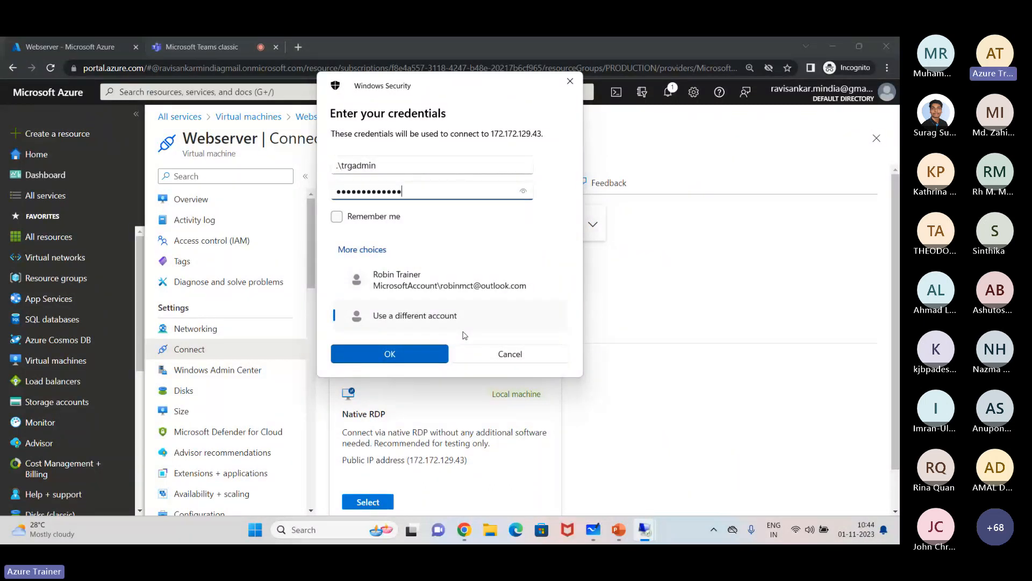
left_click(425, 355)
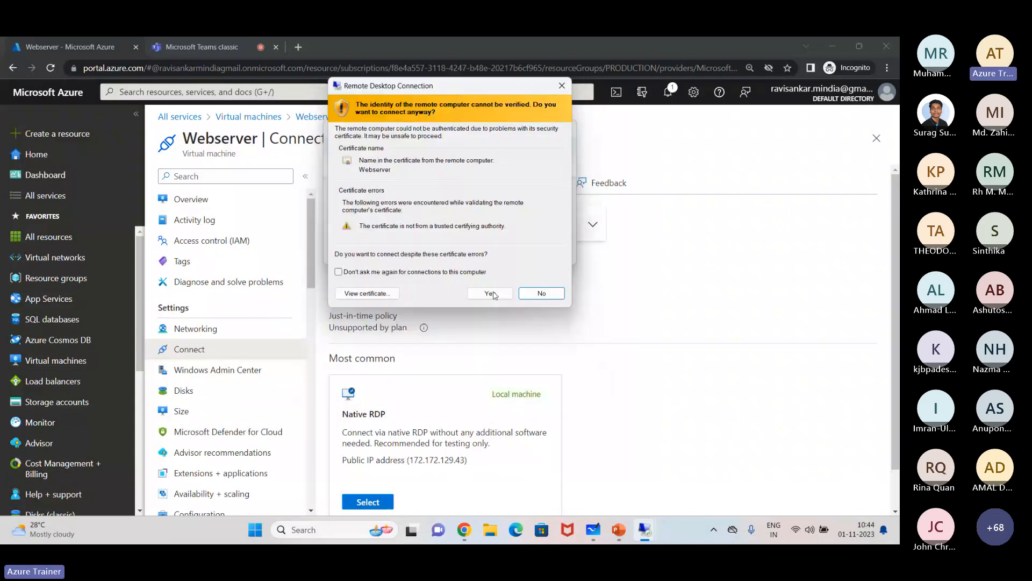
left_click(493, 294)
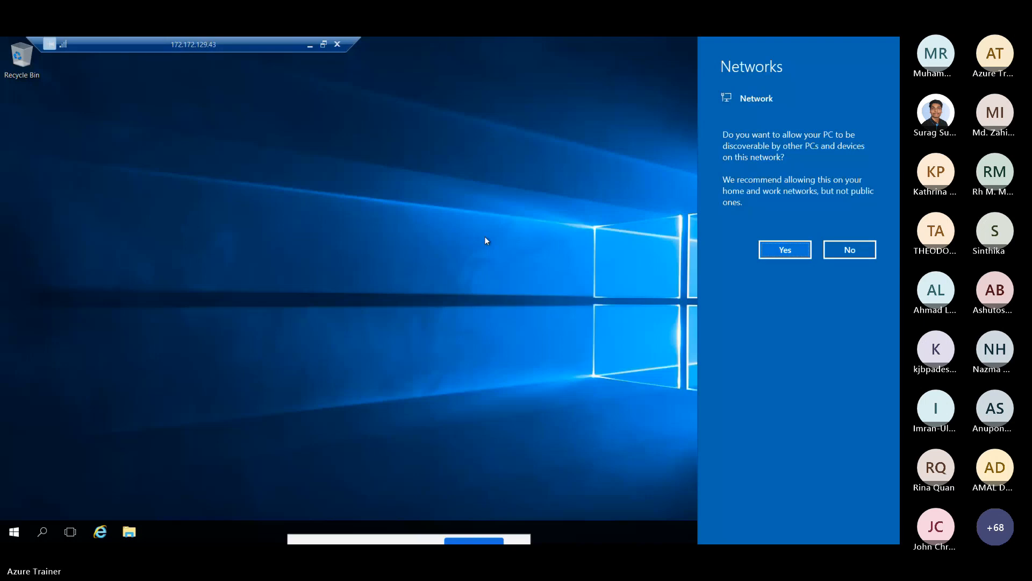
Step: Open This PC in a maximized File Explorer window on the remote machine to check its available drives
left_click(139, 532)
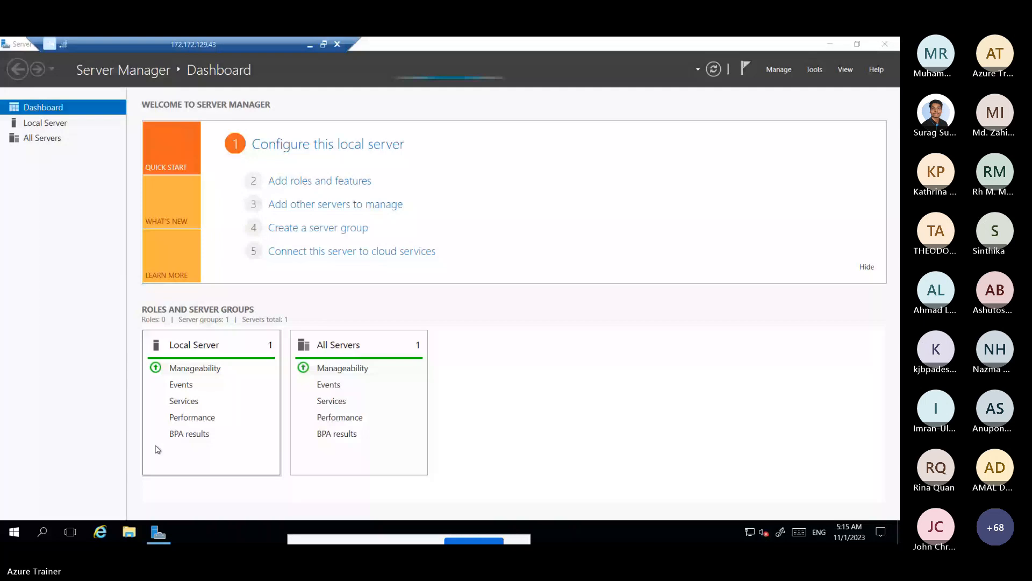
key("super+e")
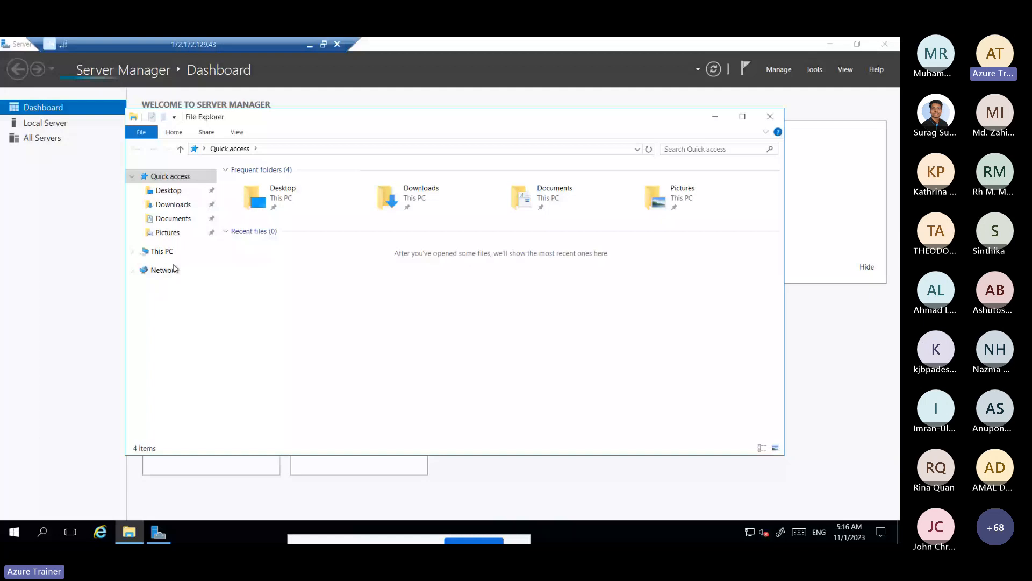
left_click(161, 252)
left_click(743, 117)
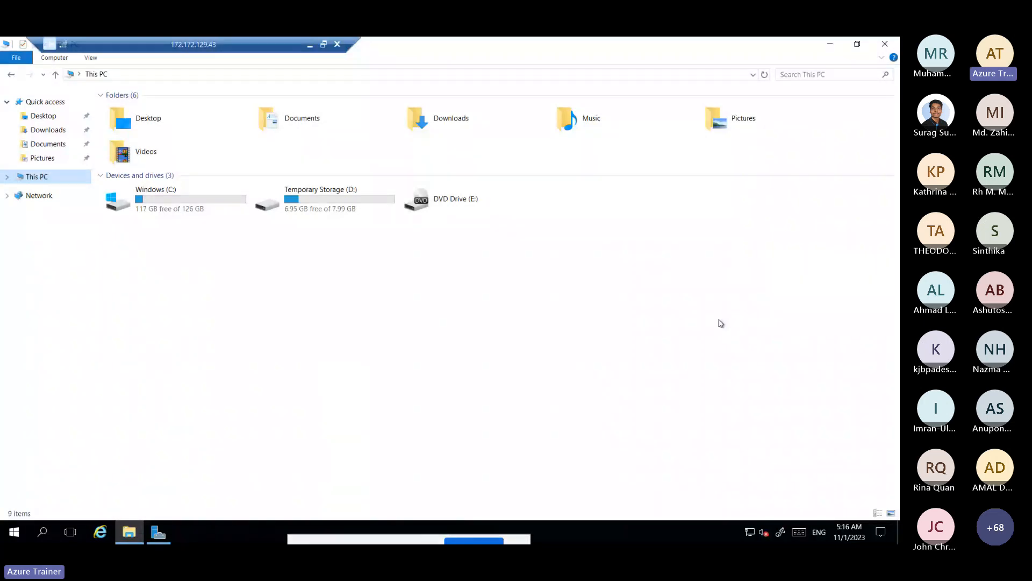
Step: Run Disk Management on the remote machine, initialize Disk 2 with the GPT partition style, and maximize the window
key("super+r")
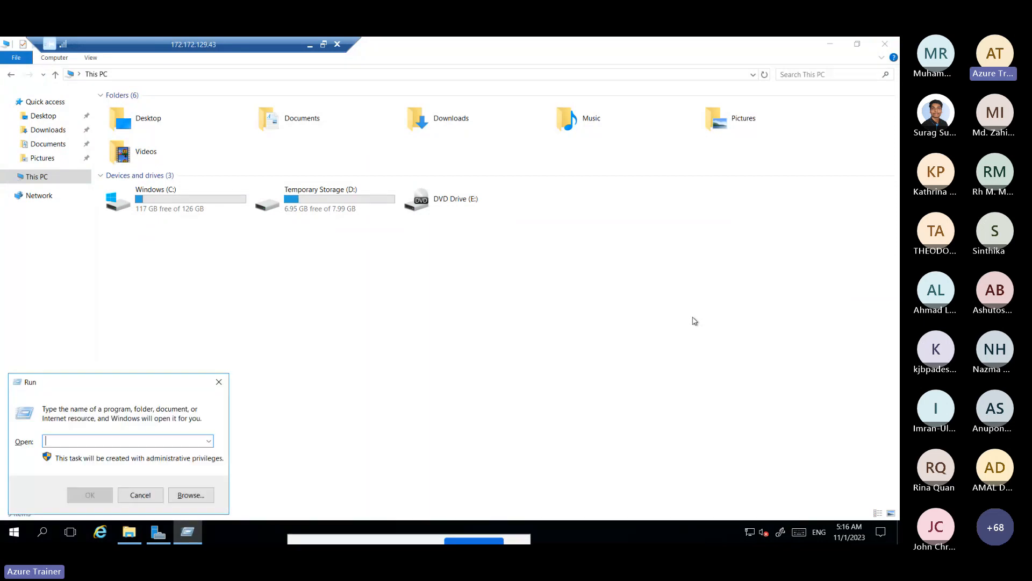
type("d")
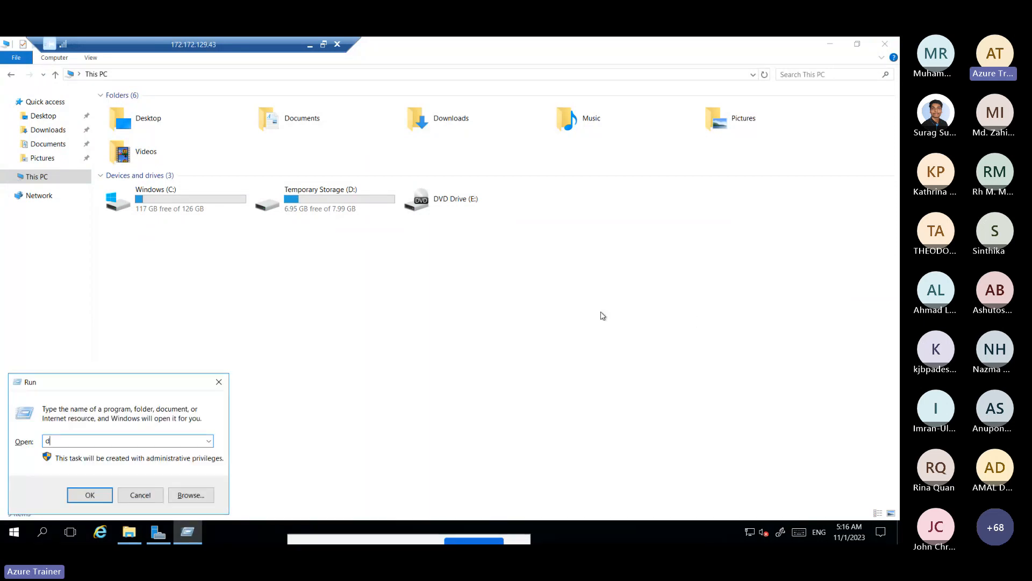
type("iskmgmt.")
key("Return")
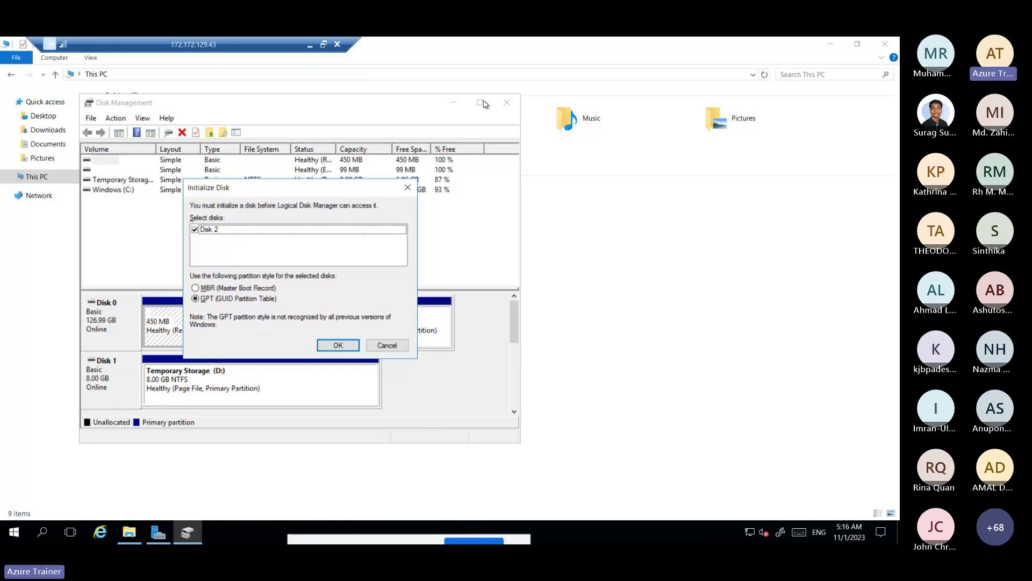
left_click(337, 346)
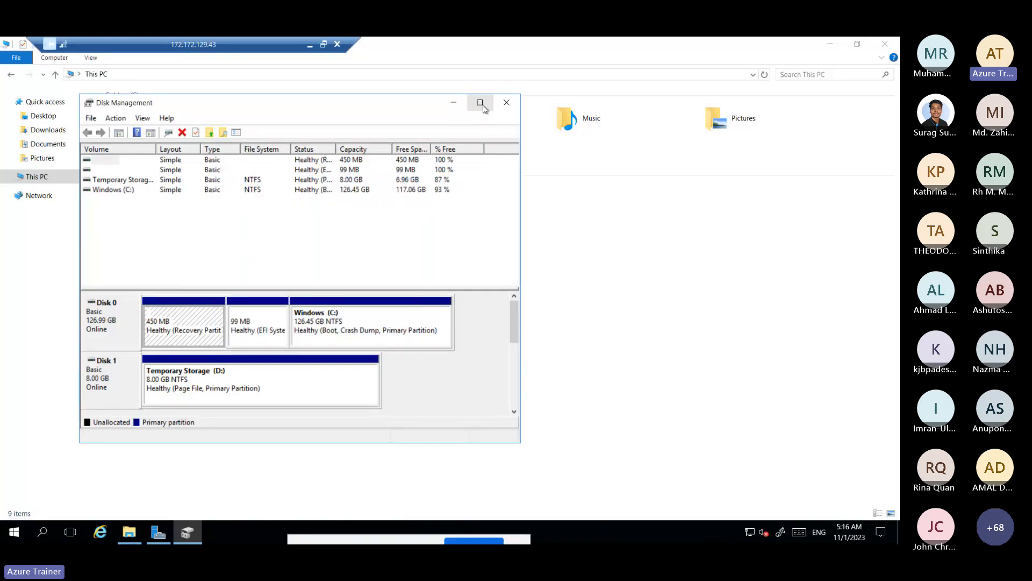
left_click(480, 103)
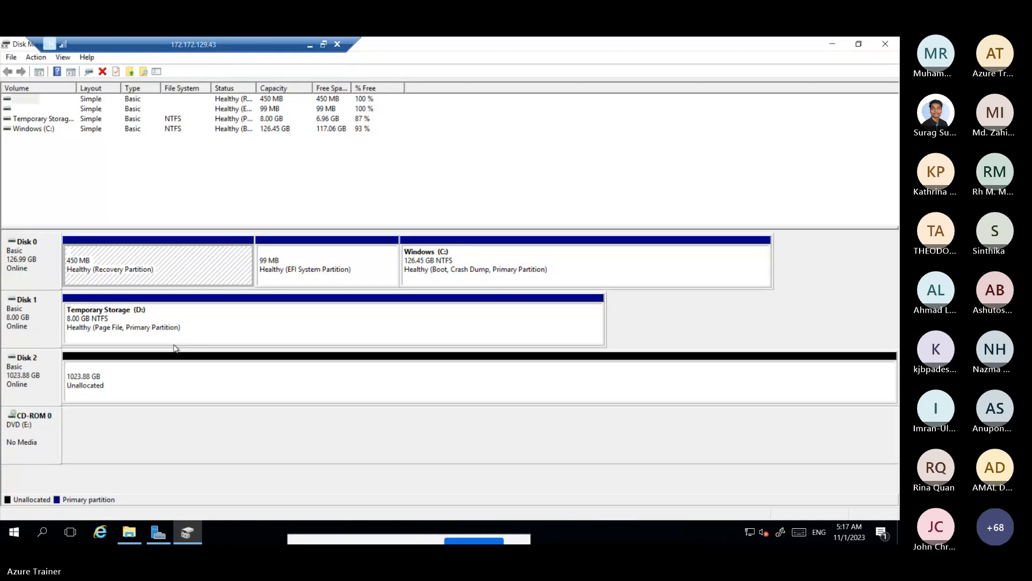
Step: Minimize the remote session, return to Microsoft Whiteboard, and delete the entire existing drawing
left_click(309, 44)
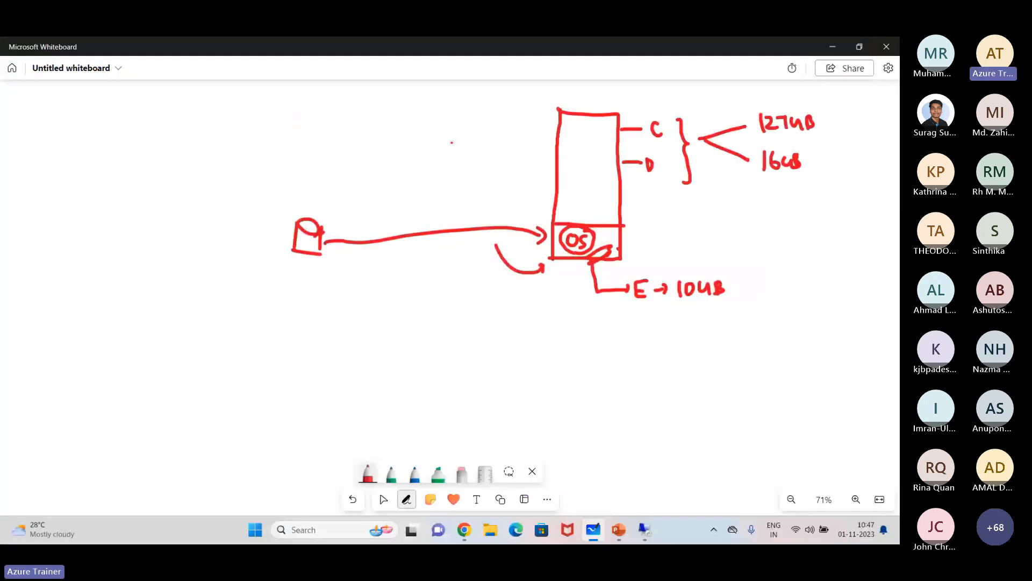
key("ctrl+a")
key("Delete")
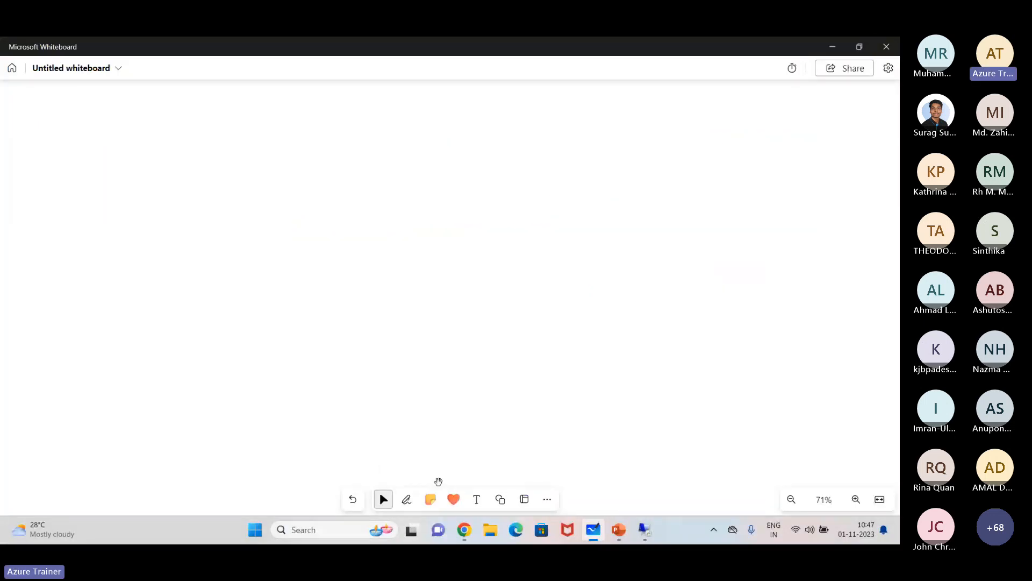
Step: Write the heading ONPREM in the whiteboard's upper-left area with the red pen at thickness 6
left_click(407, 504)
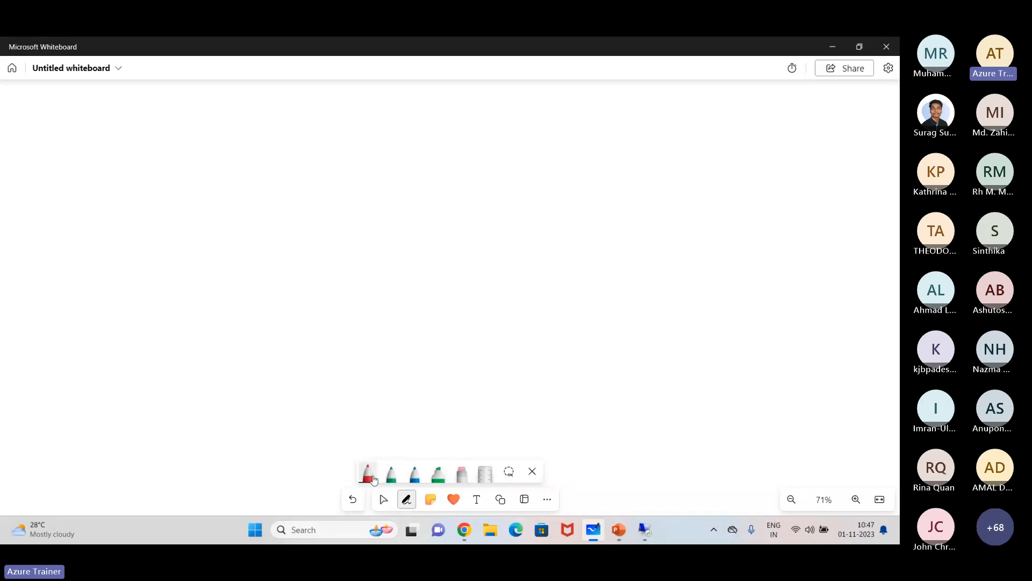
left_click(371, 476)
left_click(398, 255)
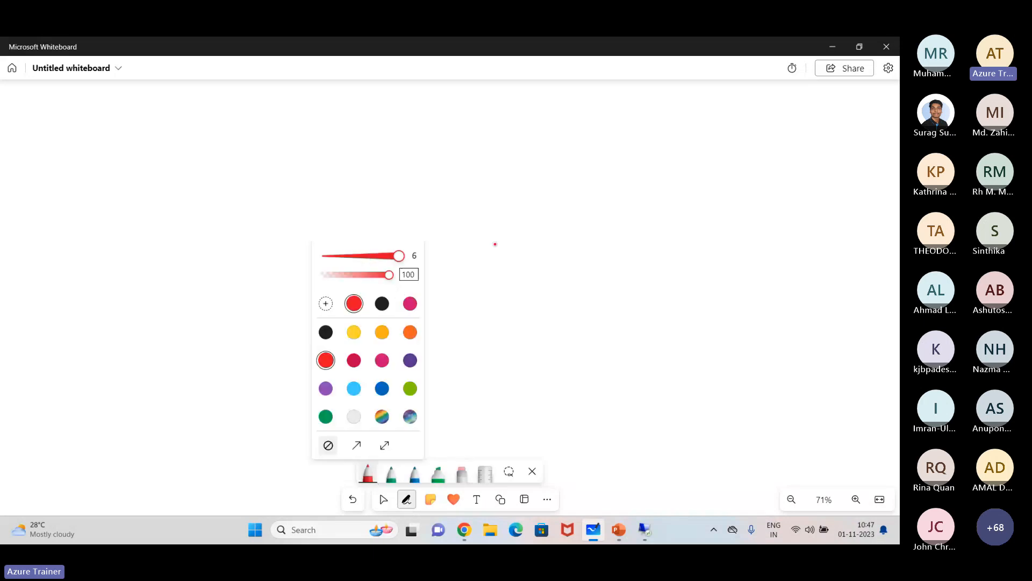
scroll(540, 261, "up", 1)
left_click_drag(53, 94, 125, 99)
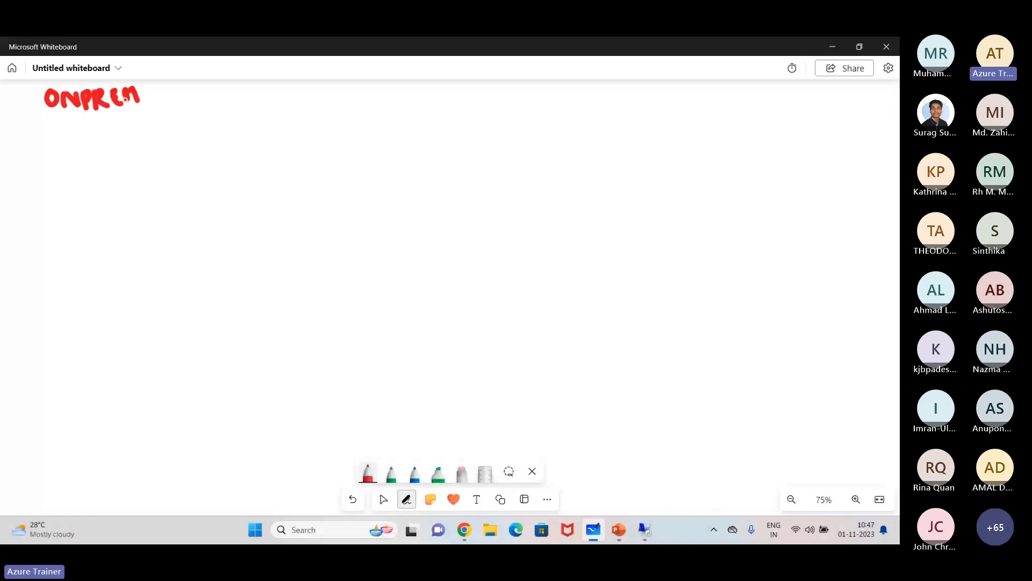
Step: With the blue pen, draw two server boxes below the heading joined by a cable line labelled RJ45
left_click(418, 477)
left_click(415, 476)
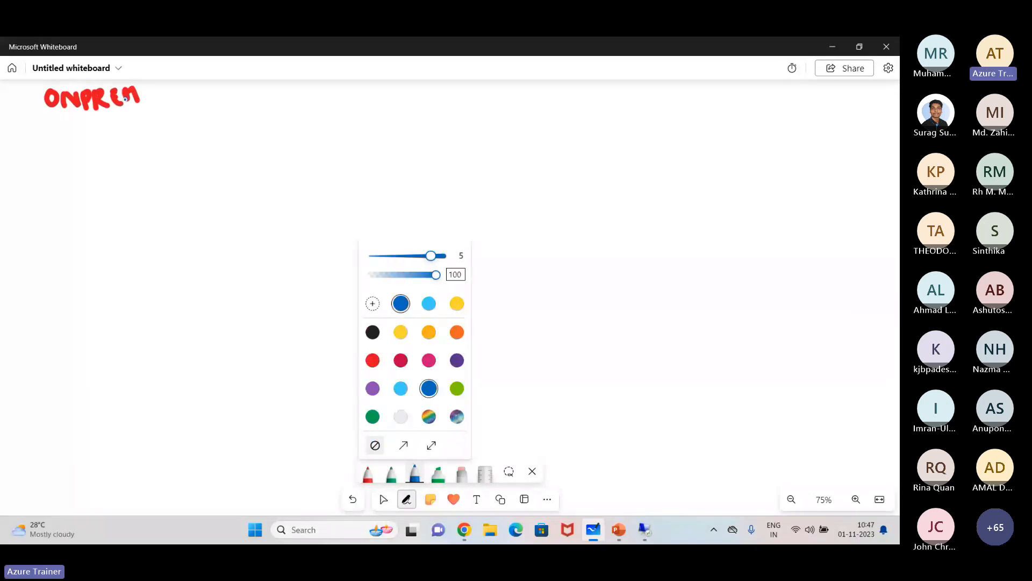
mouse_move(39, 162)
left_mouse_down()
mouse_move(38, 248)
mouse_move(71, 248)
mouse_move(38, 162)
left_mouse_up()
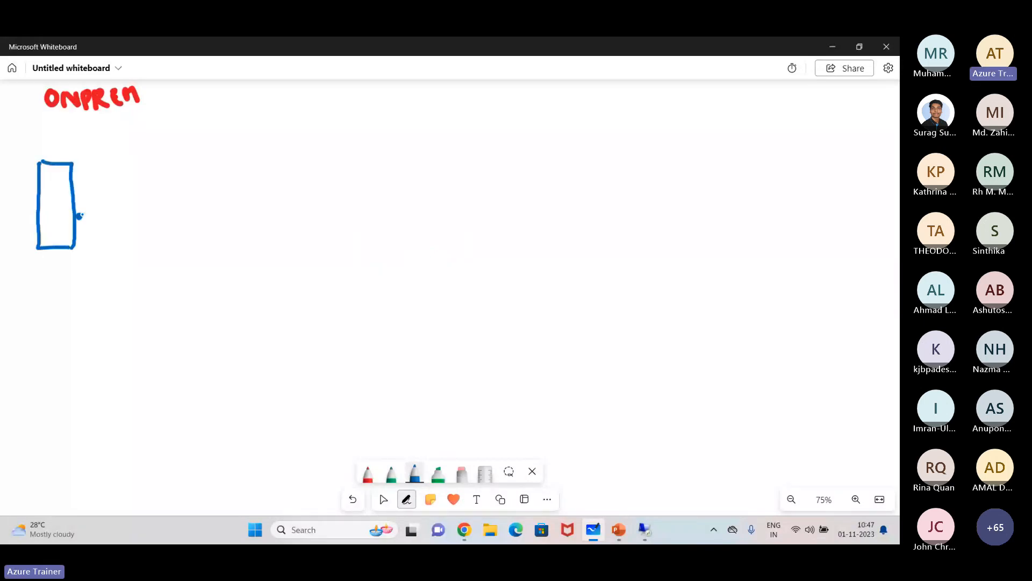
left_click_drag(79, 216, 178, 220)
left_click_drag(100, 185, 146, 192)
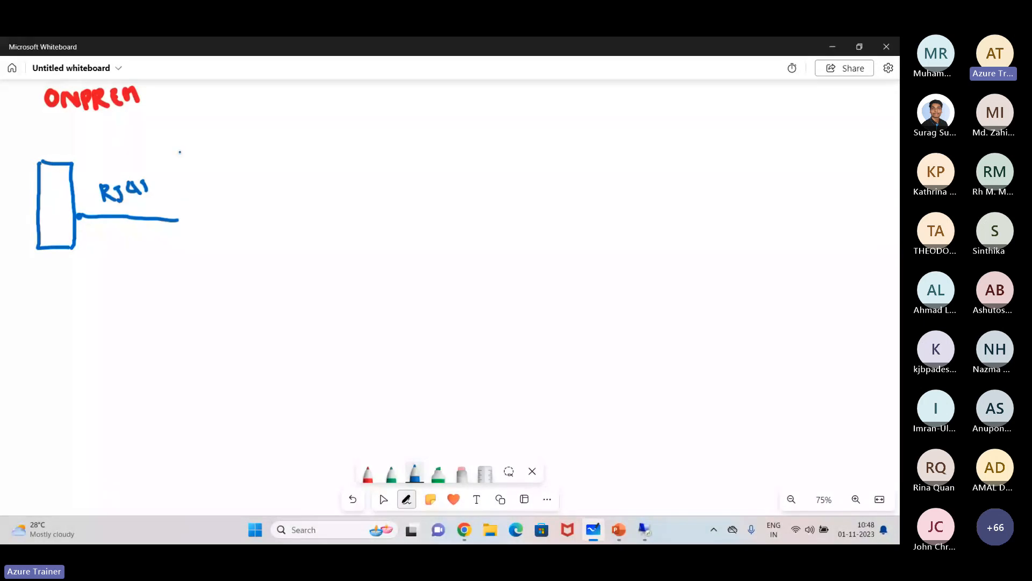
left_click_drag(180, 150, 219, 241)
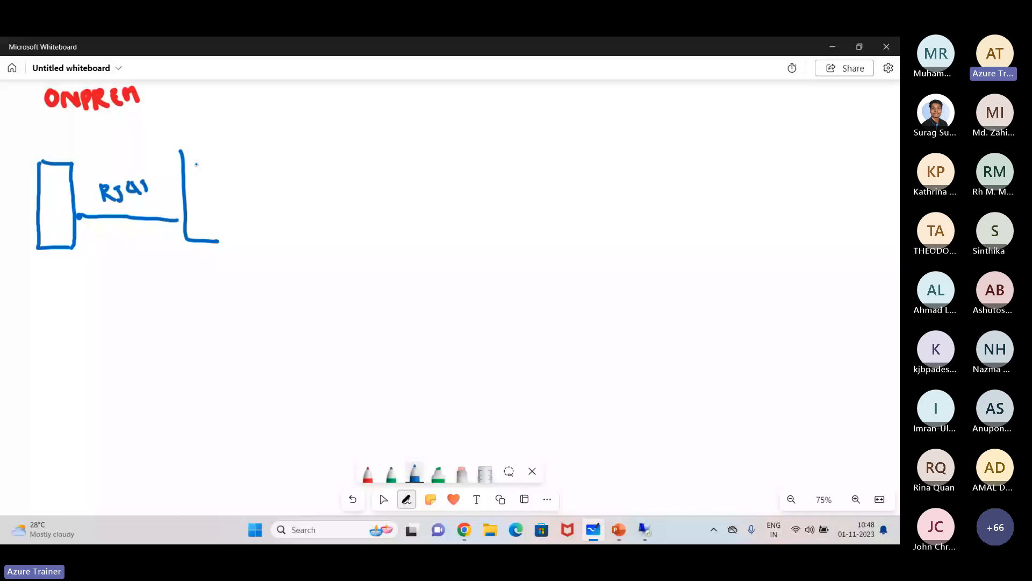
left_click_drag(181, 150, 228, 249)
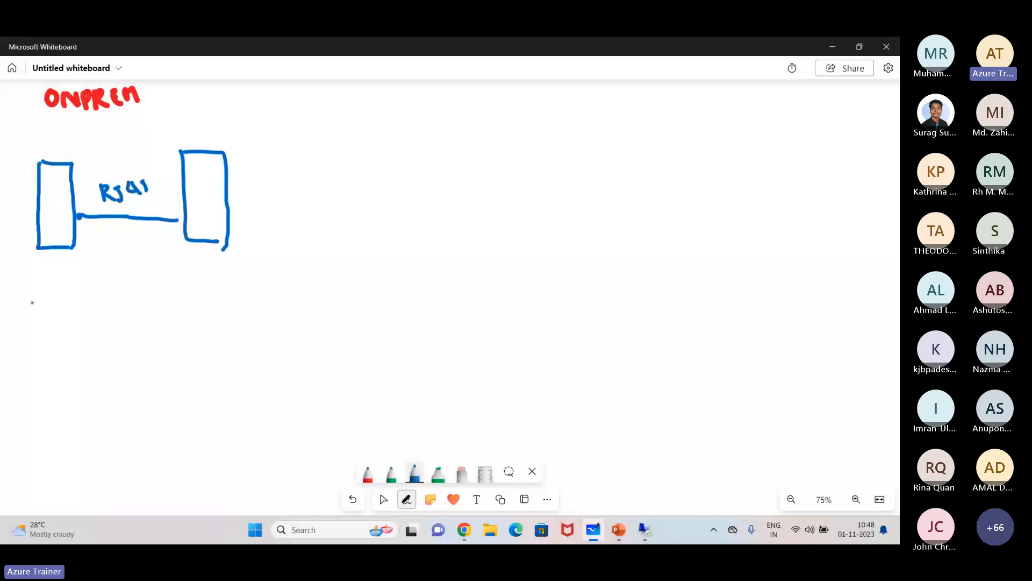
Step: Circle the cable's port on the first server and label it with an underlined NIC
left_click_drag(89, 204, 85, 203)
left_click_drag(86, 191, 101, 168)
left_click_drag(102, 161, 109, 146)
left_click_drag(114, 144, 119, 154)
left_click_drag(123, 135, 132, 143)
left_click_drag(123, 159, 143, 142)
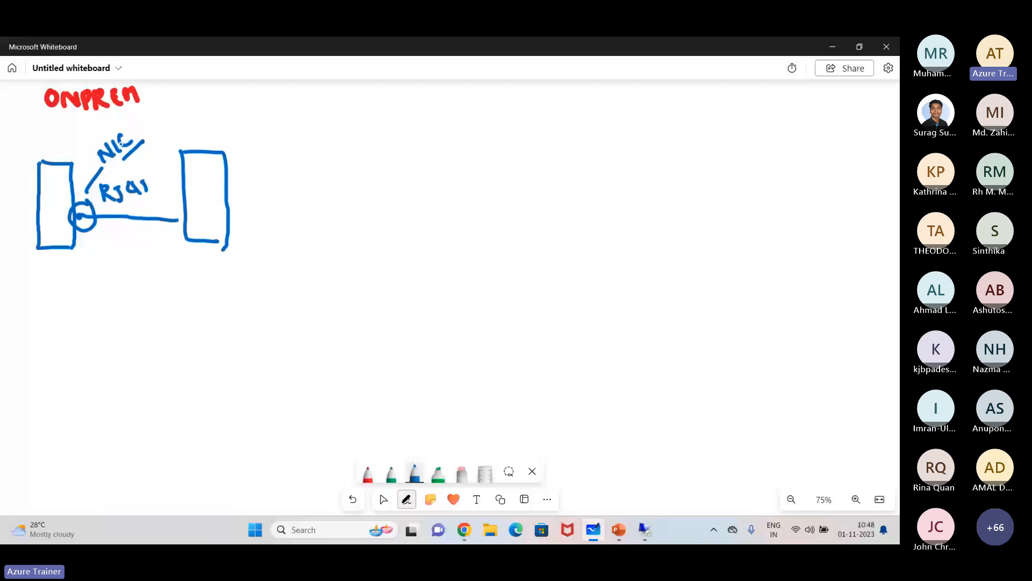
Step: Below the first diagram, draw another server box connected by a line to a small network device box
left_click_drag(47, 298, 46, 366)
left_click_drag(47, 298, 74, 365)
left_click_drag(45, 366, 74, 366)
left_click_drag(75, 345, 106, 346)
left_click_drag(114, 336, 114, 357)
left_click_drag(114, 336, 165, 359)
left_click_drag(121, 360, 166, 360)
Step: Label the small network device box as Hub/Switch and Router
left_click_drag(157, 269, 170, 300)
left_click_drag(178, 277, 172, 290)
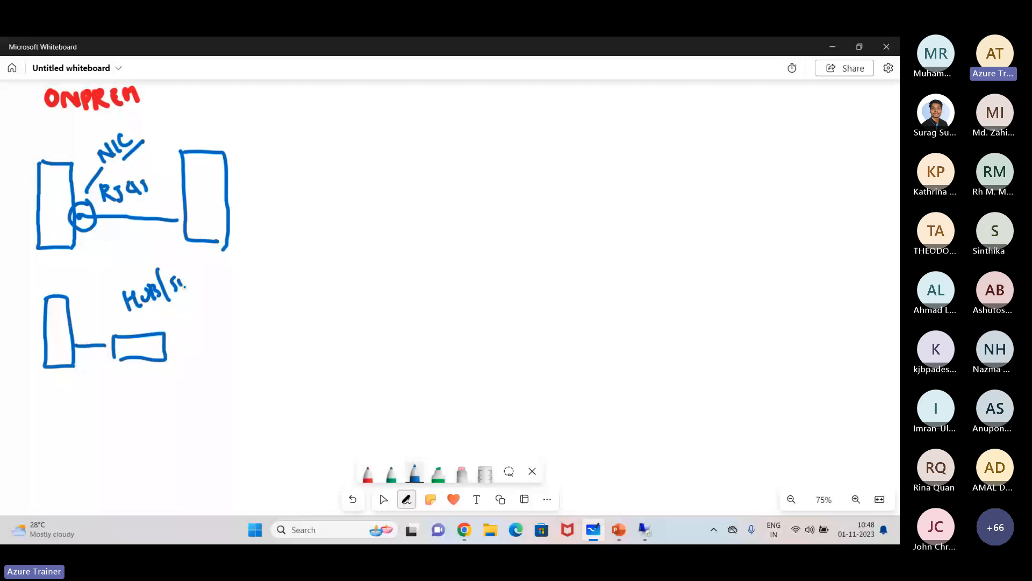
left_click_drag(173, 285, 189, 277)
left_click_drag(193, 280, 208, 274)
left_click_drag(173, 322, 185, 307)
left_click_drag(188, 310, 206, 299)
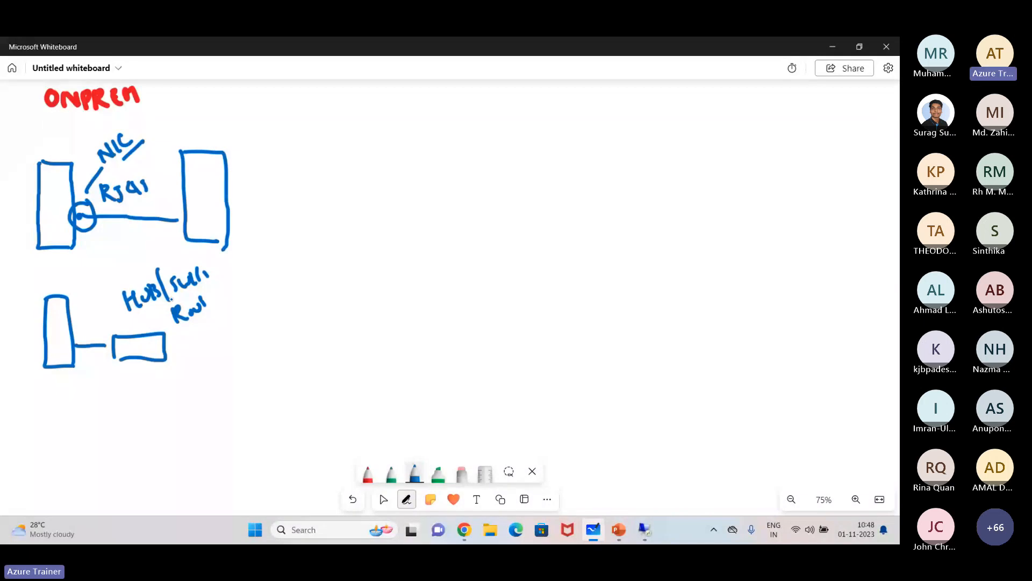
Step: Connect two more server boxes to the network device box and circle the NIC label in the upper diagram
left_click_drag(172, 344, 226, 343)
left_click_drag(224, 309, 262, 348)
left_click_drag(228, 315, 267, 367)
left_click_drag(171, 361, 212, 446)
mouse_move(221, 455)
left_mouse_down()
mouse_move(246, 435)
mouse_move(238, 465)
left_mouse_up()
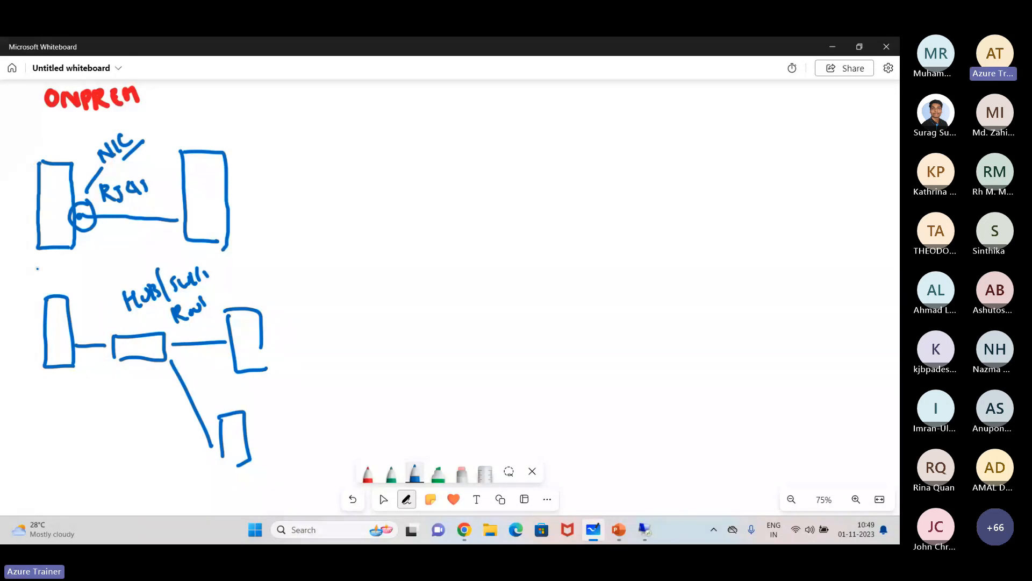
mouse_move(151, 129)
left_mouse_down()
mouse_move(119, 119)
mouse_move(104, 166)
mouse_move(142, 118)
left_mouse_up()
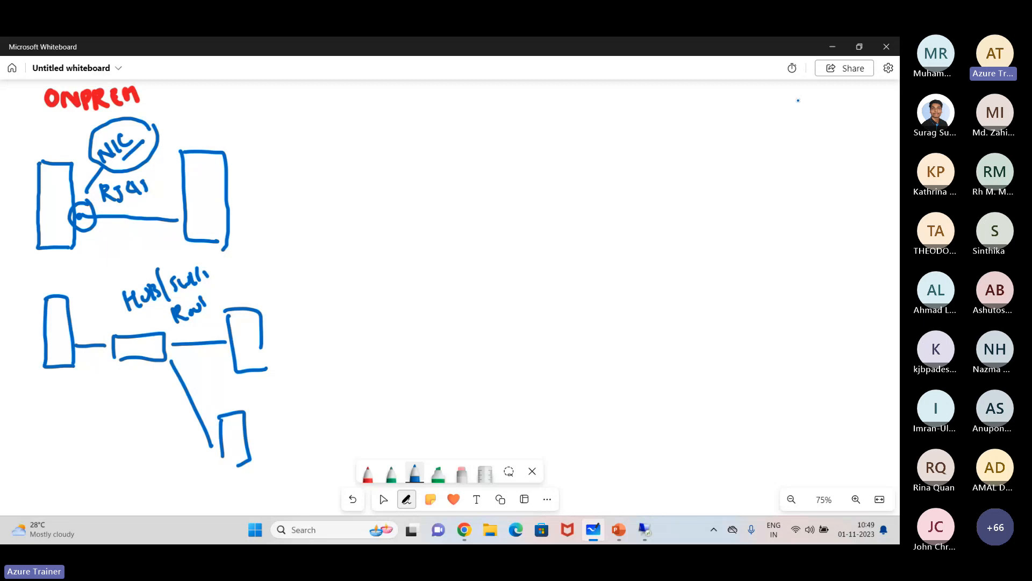
Step: Handwrite a blue list of networking terms at the board's upper right: NIC, RJ45, IPA, MAC, Hu and Sw
left_click_drag(798, 113, 810, 93)
left_click_drag(815, 94, 815, 112)
left_click_drag(830, 95, 829, 110)
left_click_drag(800, 152, 807, 144)
left_click_drag(807, 133, 809, 152)
left_click_drag(819, 134, 833, 154)
mouse_move(851, 131)
left_mouse_down()
mouse_move(808, 192)
mouse_move(822, 182)
left_mouse_up()
left_click_drag(827, 192, 838, 192)
mouse_move(798, 220)
left_mouse_down()
mouse_move(799, 243)
mouse_move(815, 224)
left_mouse_up()
left_click_drag(816, 236, 833, 236)
mouse_move(796, 266)
left_mouse_down()
mouse_move(798, 286)
mouse_move(825, 268)
left_mouse_up()
left_click_drag(798, 310, 817, 312)
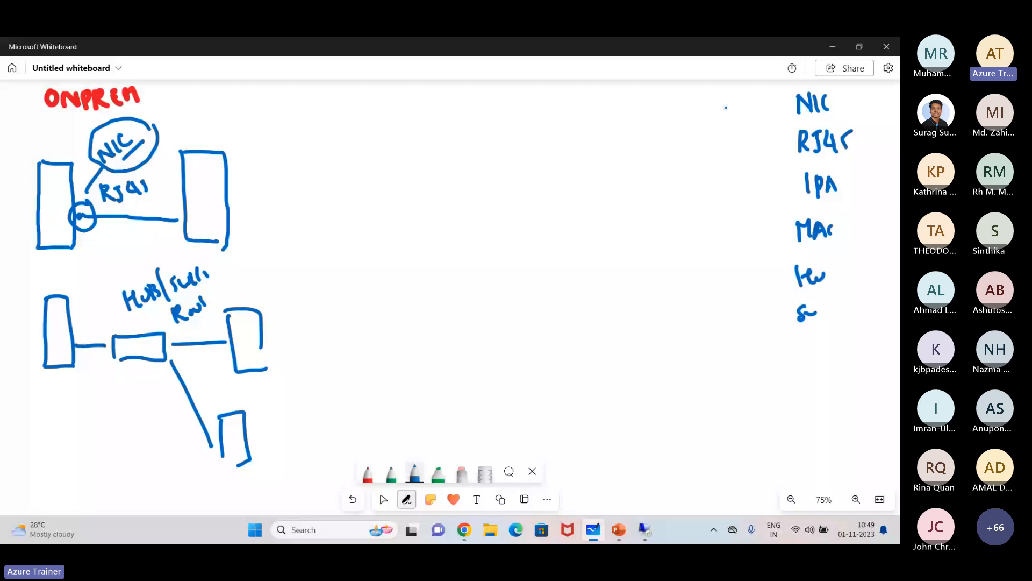
Step: Draw an arrow to NIC in the list, add a stroke beside ONPREM, and handwrite VNIC with a double underline
left_click_drag(720, 108, 774, 117)
left_click_drag(131, 114, 156, 97)
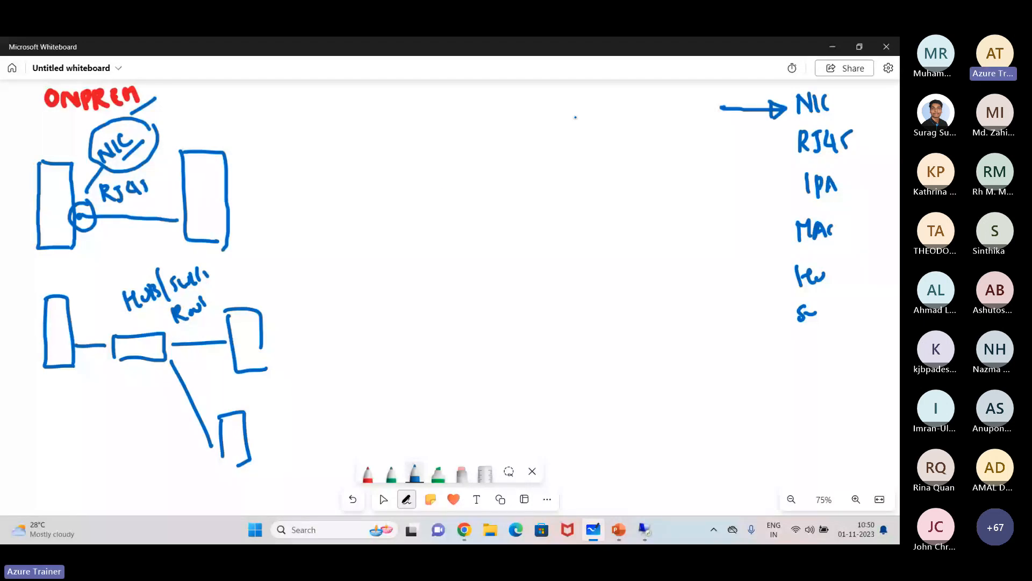
left_click_drag(576, 115, 595, 115)
left_click_drag(600, 137, 621, 115)
left_click(628, 132)
left_click_drag(628, 117, 629, 138)
left_click_drag(651, 116, 657, 148)
left_click_drag(620, 159, 659, 155)
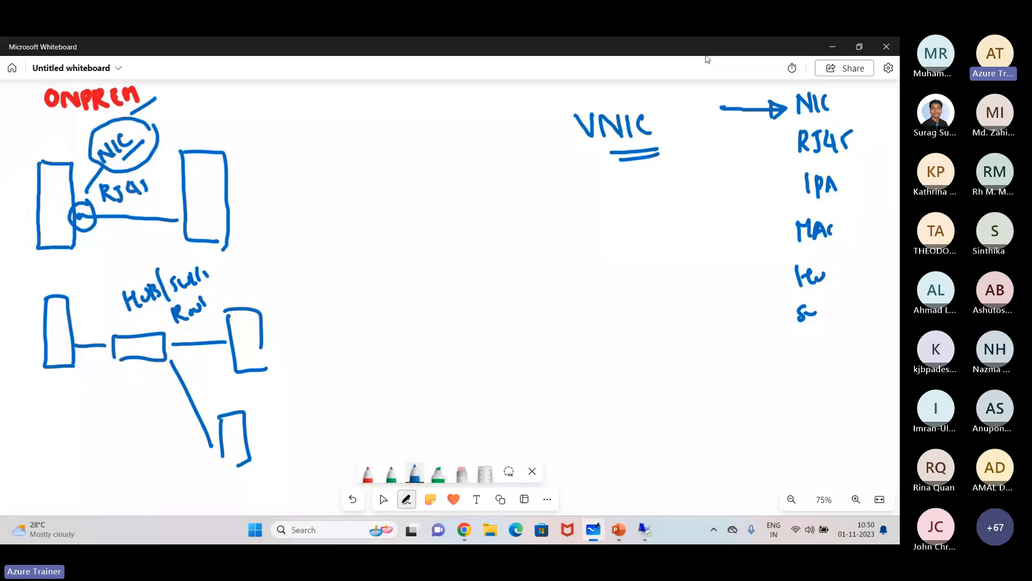
Step: Clear the drawings from the whiteboard view
right_click(486, 264)
left_click(476, 227)
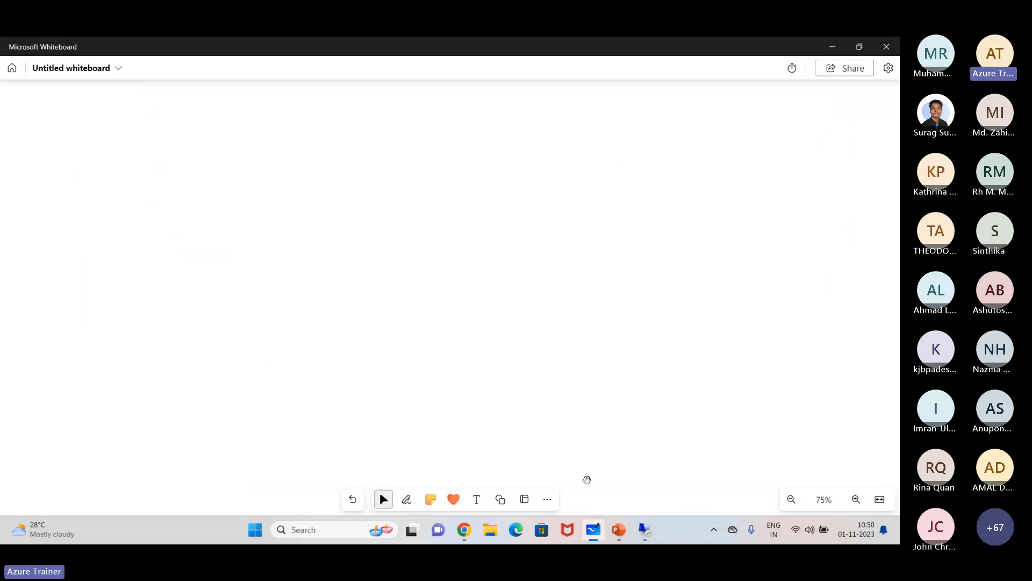
Step: Switch to the 172.172.129.43 remote desktop session and open its Network Connections with ncpa.cpl
mouse_move(646, 529)
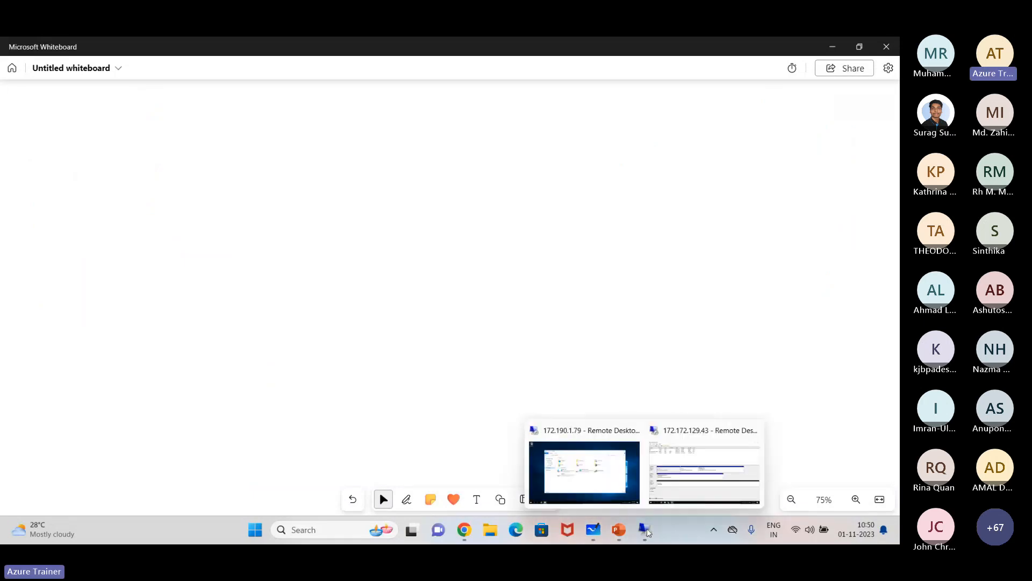
left_click(706, 482)
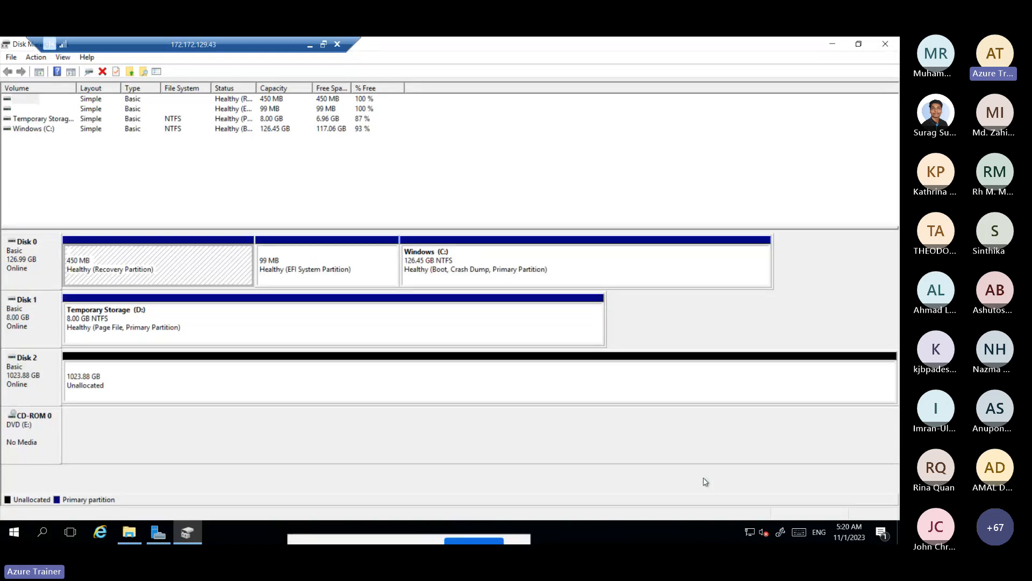
key("super+r")
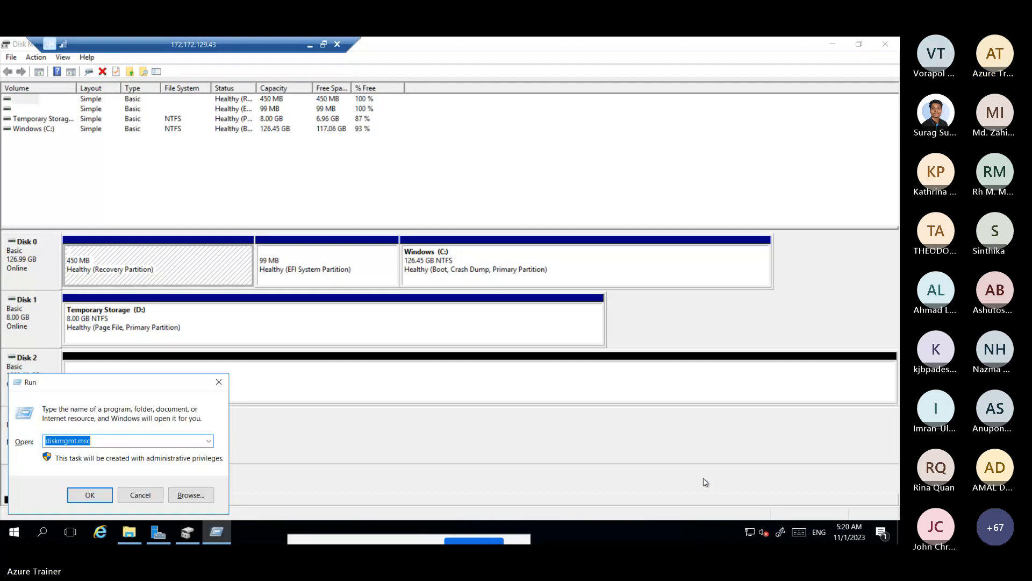
type("ncpa.cpl")
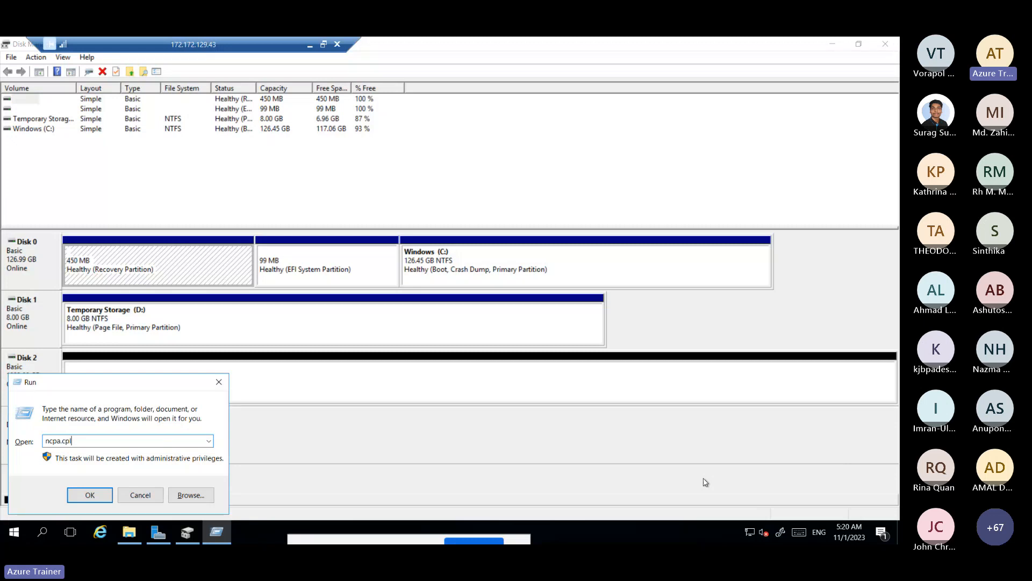
key("Return")
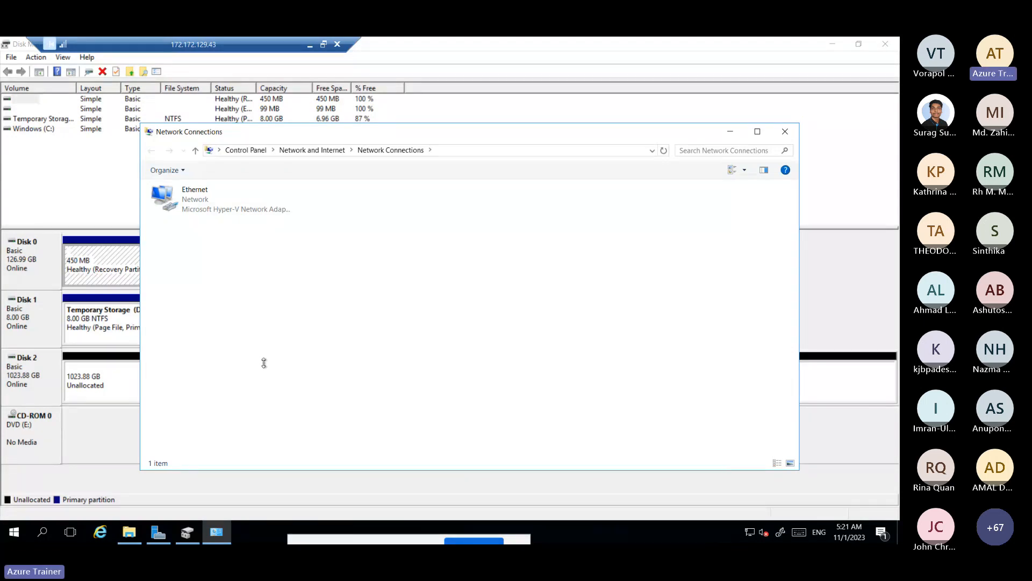
Step: Switch to the Azure portal in Chrome and highlight the network interface in the Webserver virtual machine's networking settings
left_click(310, 45)
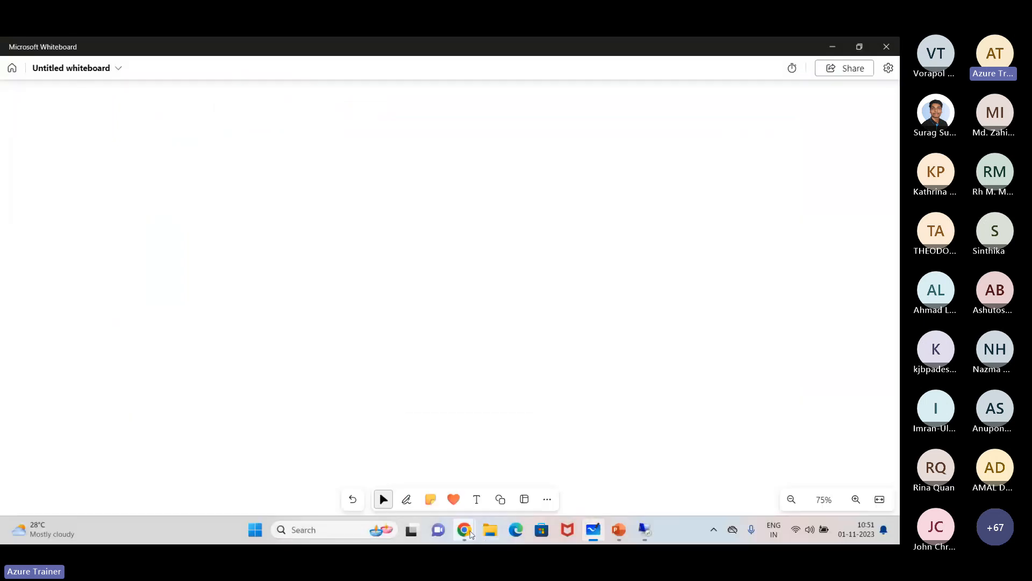
mouse_move(470, 534)
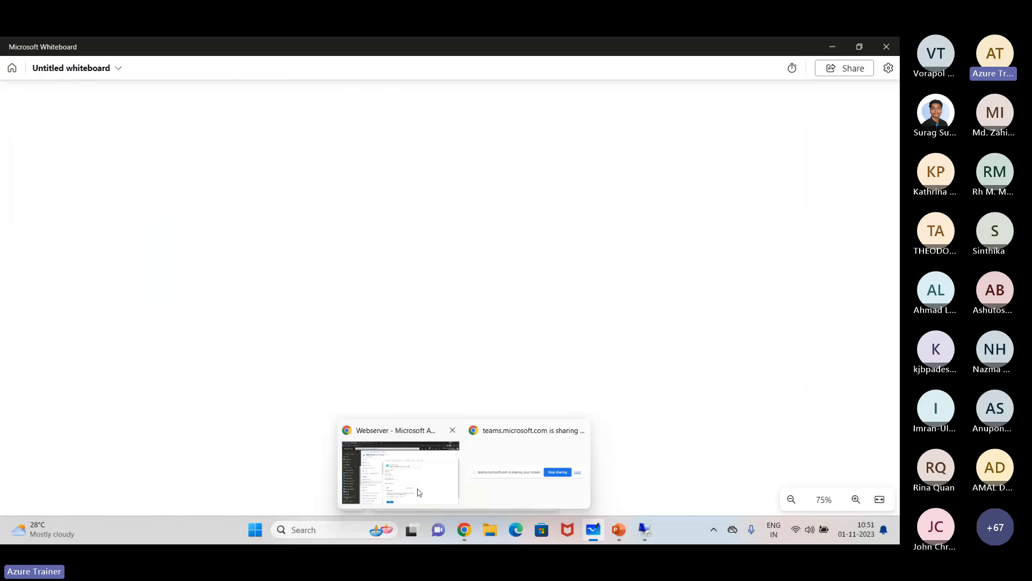
left_click(419, 492)
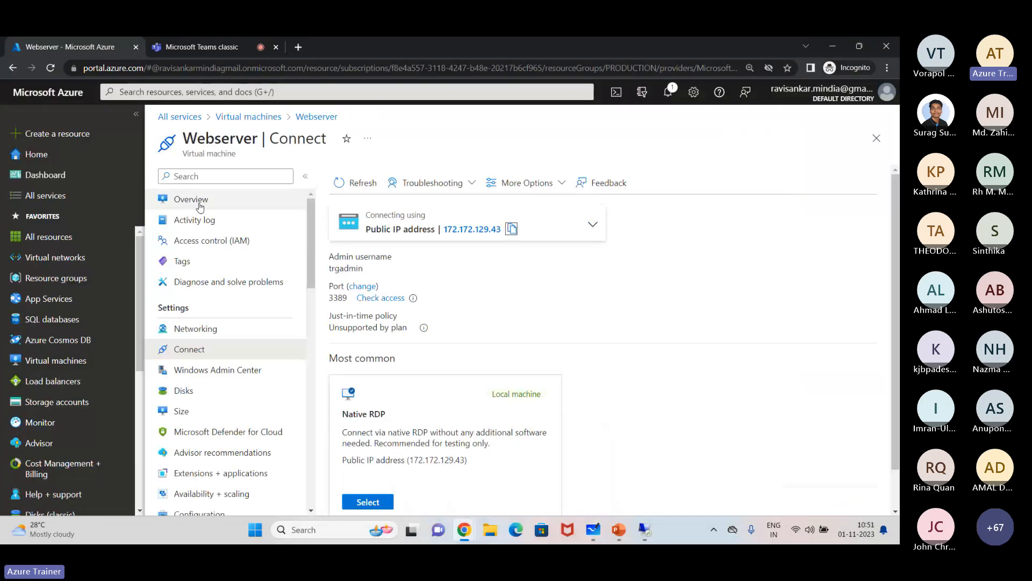
left_click(199, 205)
left_click(877, 139)
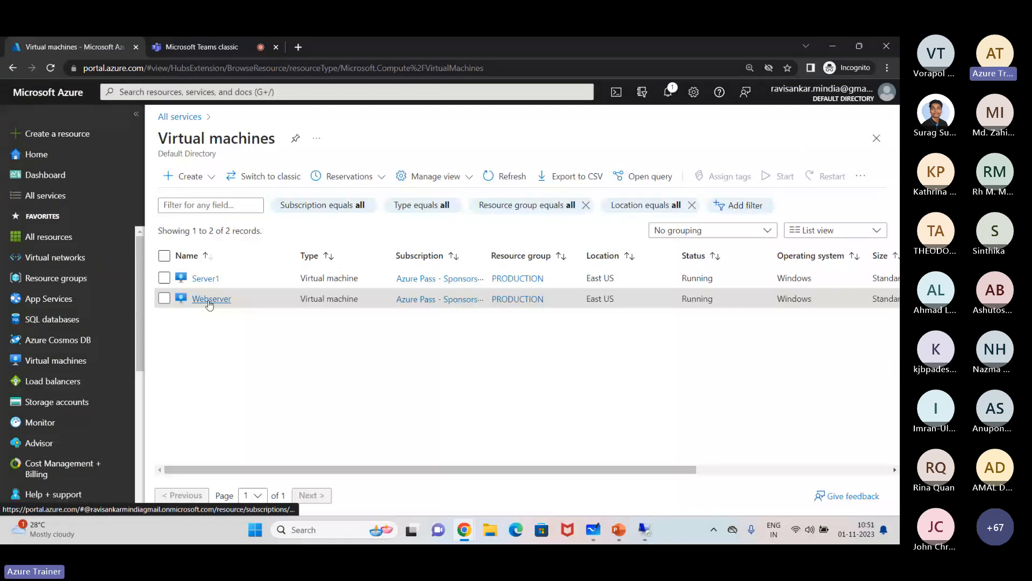
left_click(210, 299)
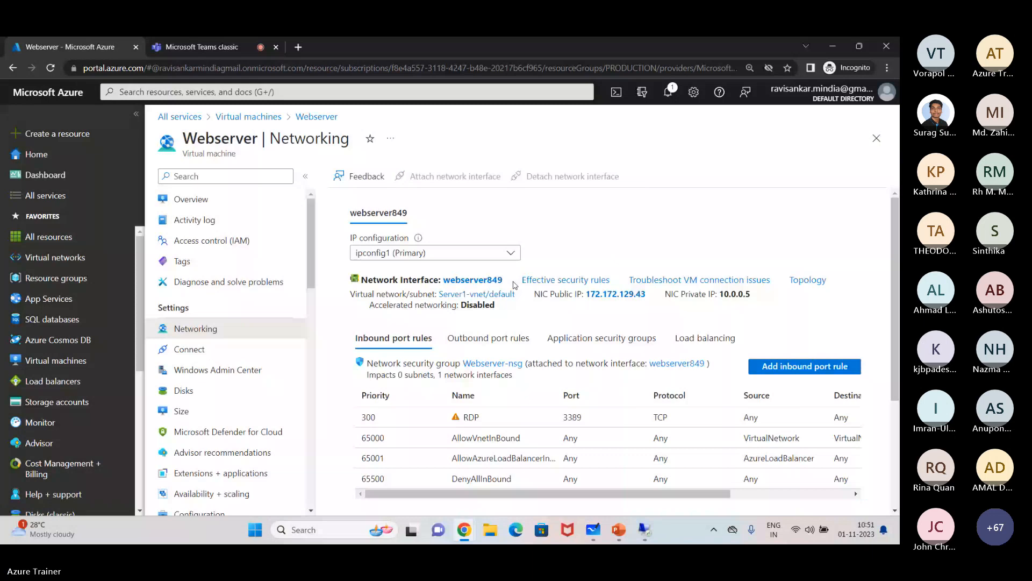
left_click_drag(515, 285, 371, 292)
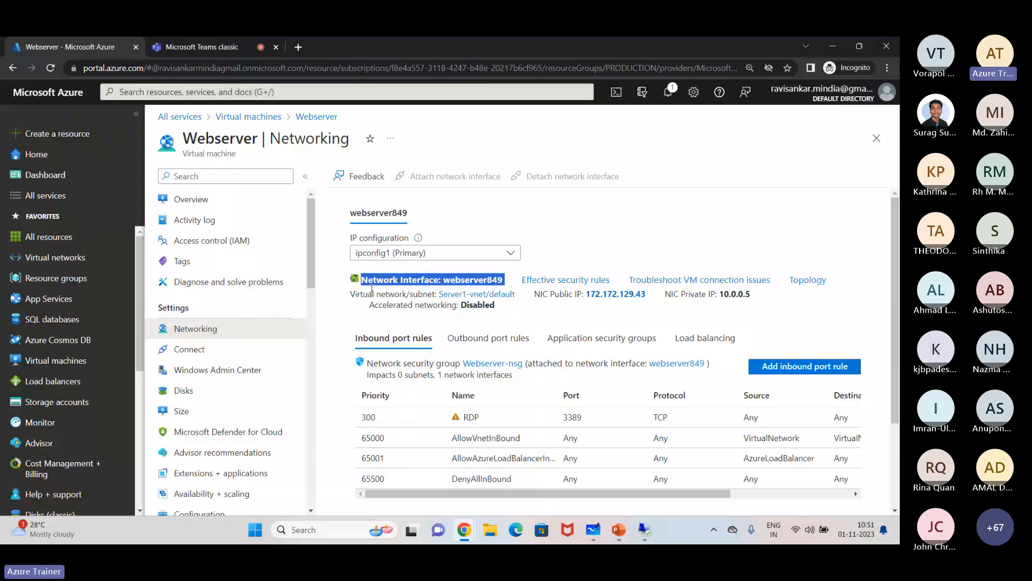
Step: Switch to Microsoft Whiteboard and handwrite NIC TEAMING and NIC BONDING in red, grouped by a curly brace
key("alt+Tab")
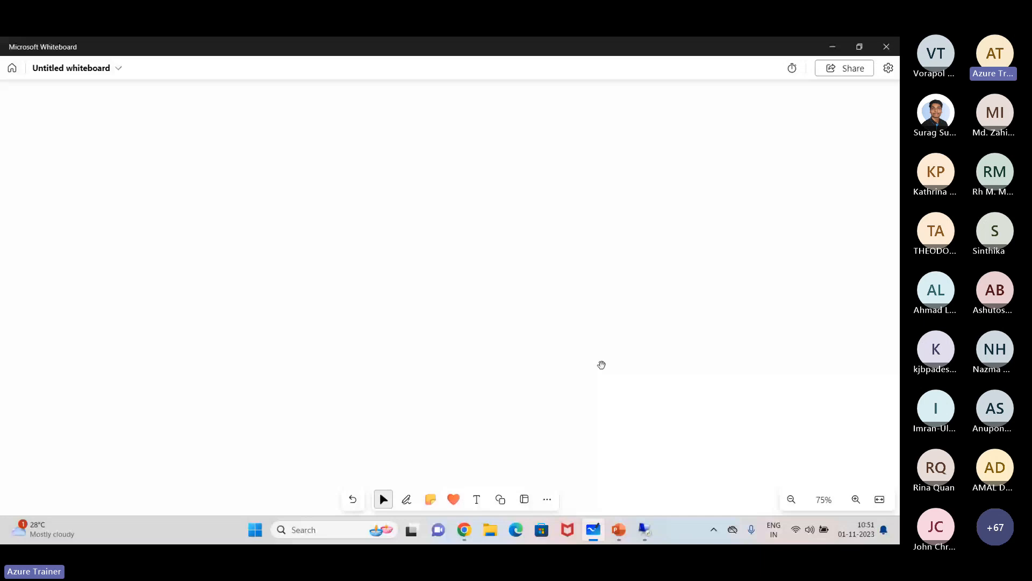
left_click(407, 499)
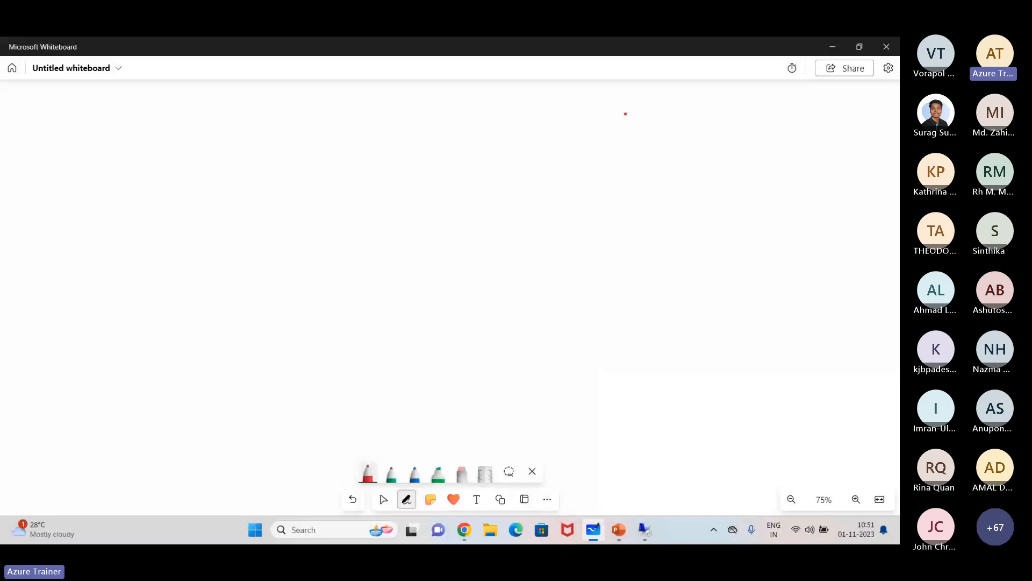
left_click_drag(626, 115, 643, 96)
mouse_move(650, 97)
left_mouse_down()
mouse_move(651, 116)
mouse_move(724, 103)
mouse_move(804, 114)
left_mouse_up()
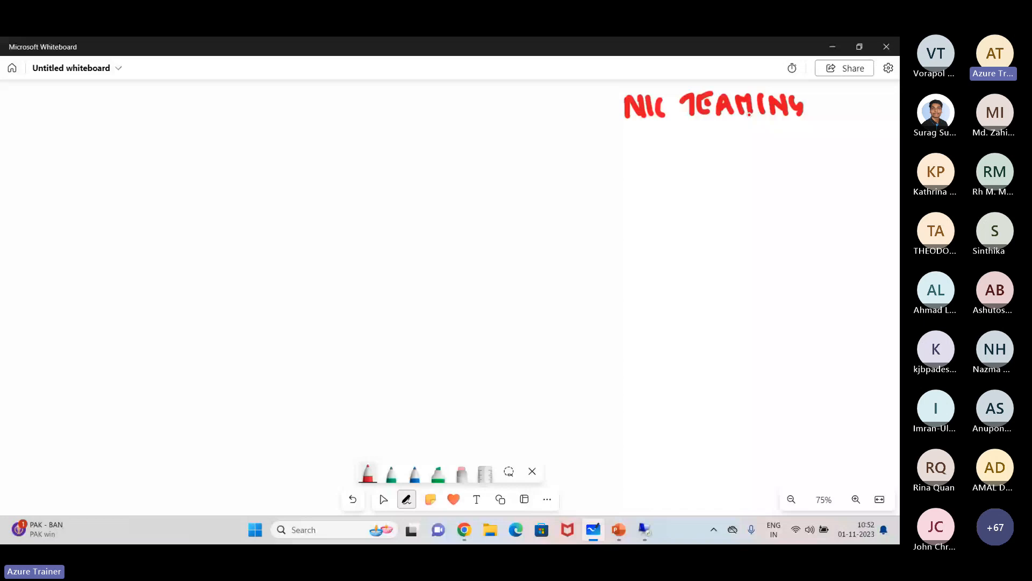
left_click_drag(638, 162, 648, 154)
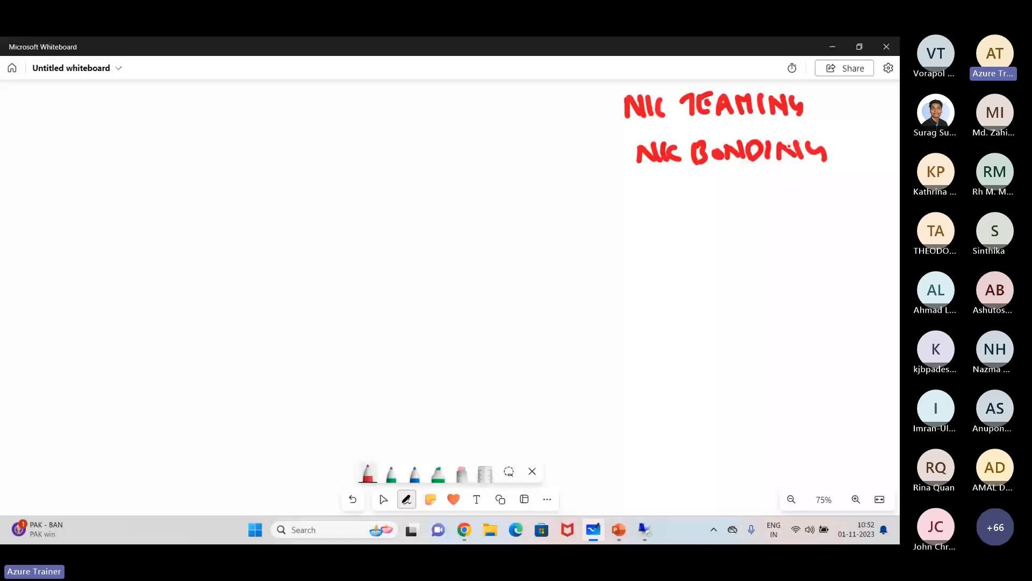
left_click_drag(600, 92, 610, 182)
Step: Handwrite "1. LB" in blue and sketch a server with two network adapters linked by lines to a cloud
left_click(419, 484)
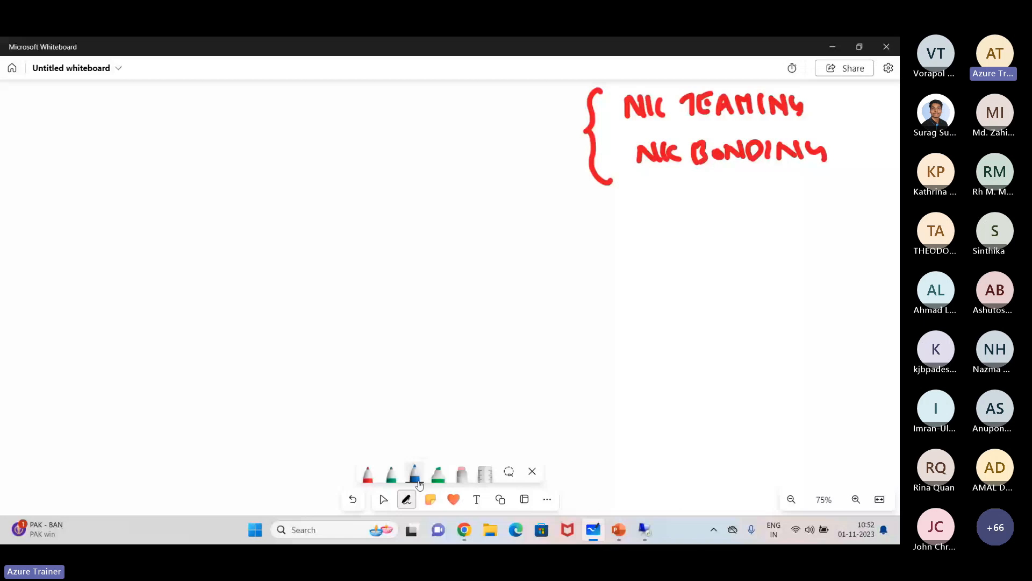
left_click_drag(279, 97, 283, 119)
left_click(293, 110)
left_click_drag(315, 96, 330, 117)
left_click_drag(336, 97, 337, 119)
left_click_drag(337, 98, 338, 118)
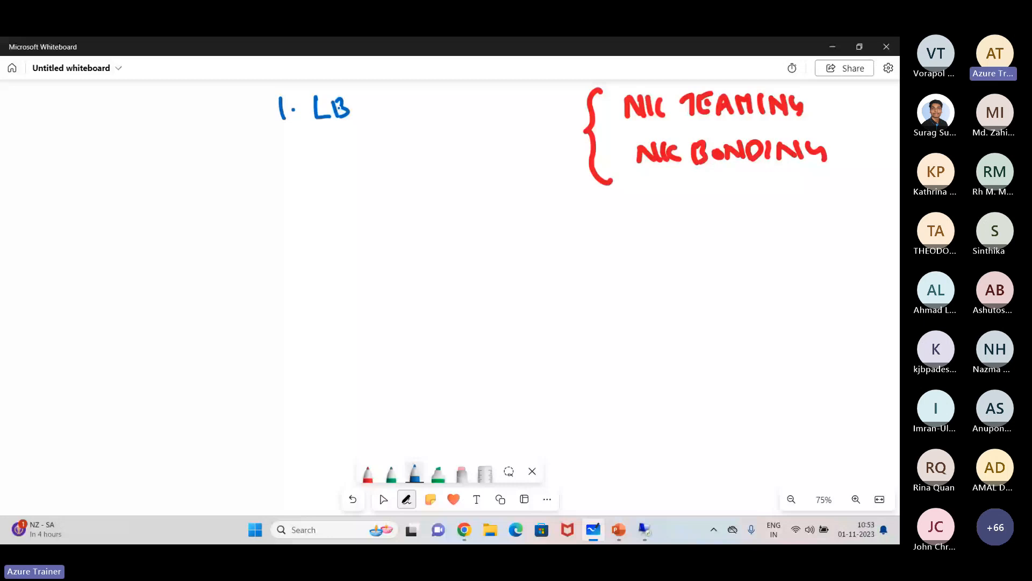
left_click_drag(55, 189, 80, 247)
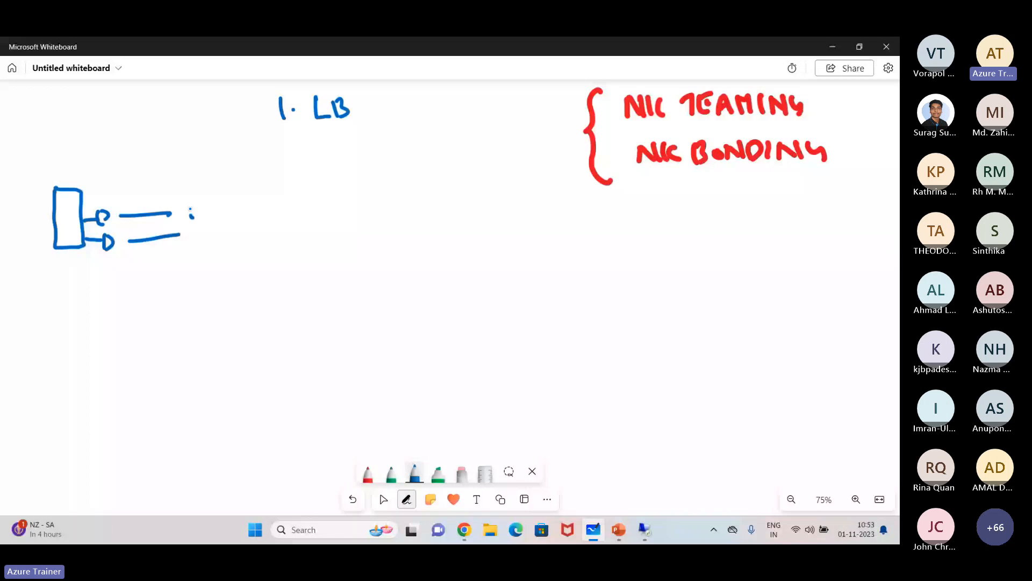
left_click_drag(191, 208, 199, 218)
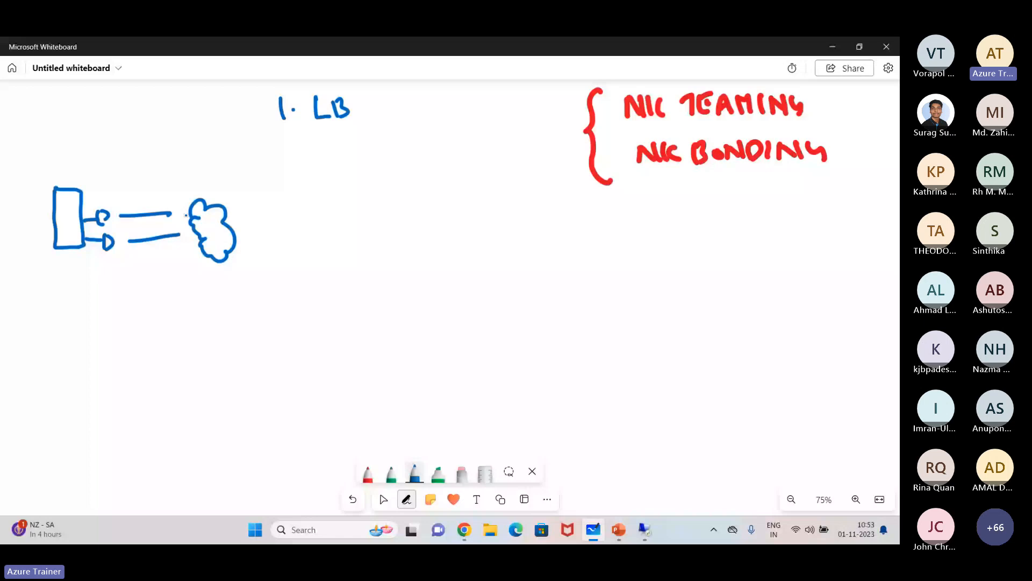
Step: Handwrite "2. FT" in blue below the "1. LB" entry
left_click_drag(275, 161, 295, 177)
left_click(300, 170)
left_click_drag(314, 158, 313, 178)
left_click_drag(314, 158, 323, 157)
left_click_drag(314, 167, 322, 166)
left_click_drag(328, 161, 340, 178)
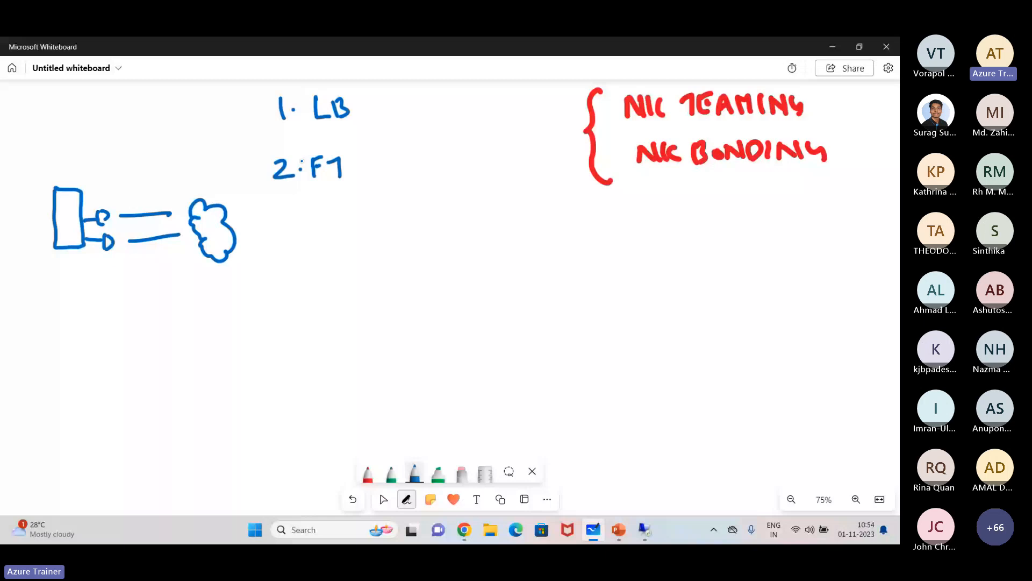
Step: Handwrite "3. HA" in blue as the next entry in the numbered list
left_click_drag(275, 217, 278, 214)
left_click_drag(278, 214, 274, 235)
left_click(294, 222)
left_click_drag(305, 210, 304, 229)
left_click_drag(319, 211, 319, 231)
left_click_drag(304, 221, 318, 220)
left_click_drag(328, 215, 326, 230)
left_click_drag(329, 216, 339, 231)
left_click_drag(328, 224, 341, 226)
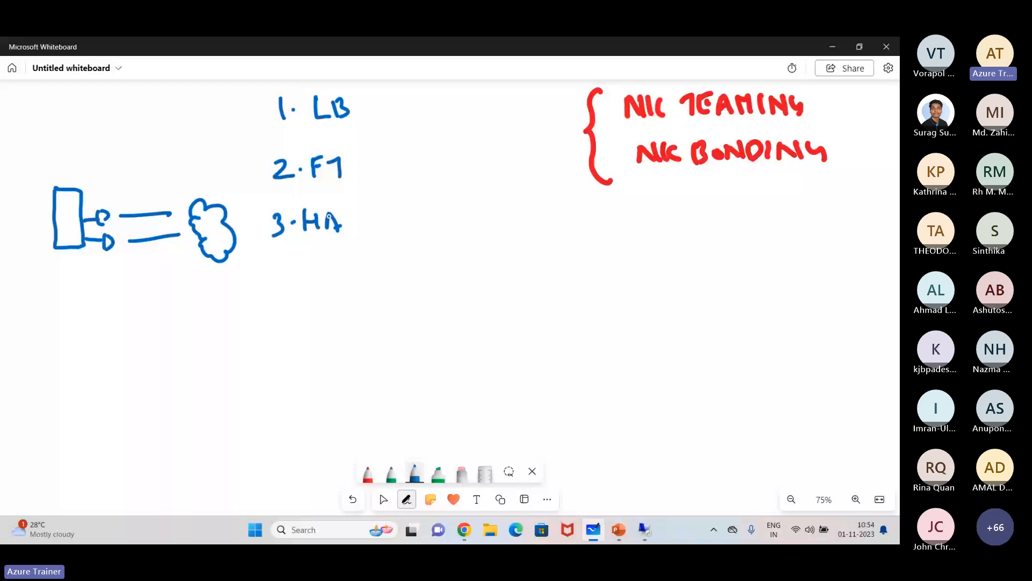
Step: Handwrite "4. Throughput" in blue and enclose the four list entries with a curly brace and an arrow
left_click_drag(284, 268, 294, 288)
left_click_drag(287, 270, 290, 292)
left_click(304, 279)
left_click_drag(330, 264, 344, 280)
left_click_drag(350, 252, 444, 269)
left_click_drag(458, 258, 465, 285)
left_click_drag(467, 262, 497, 253)
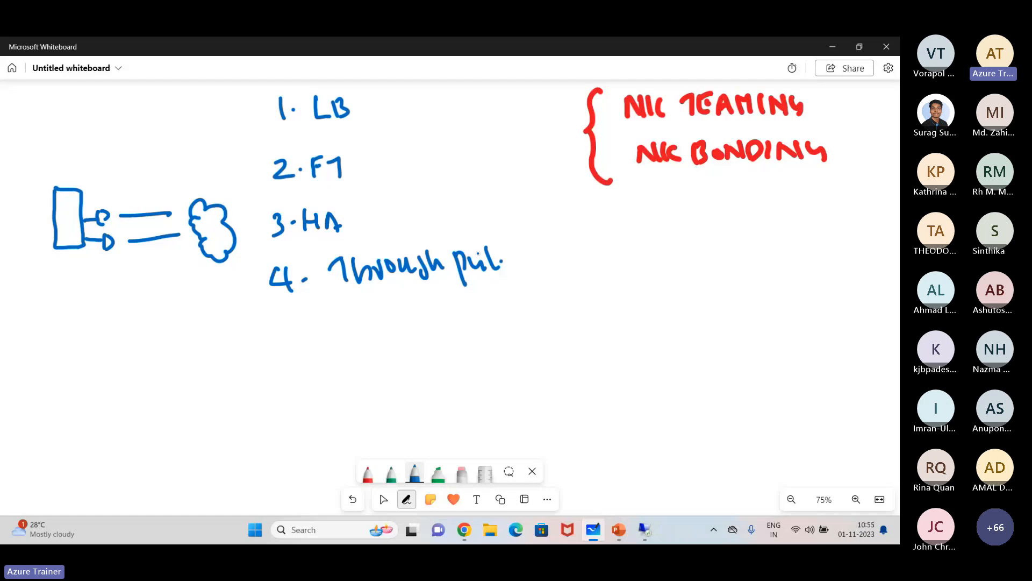
left_click_drag(456, 98, 521, 300)
left_click_drag(538, 248, 560, 263)
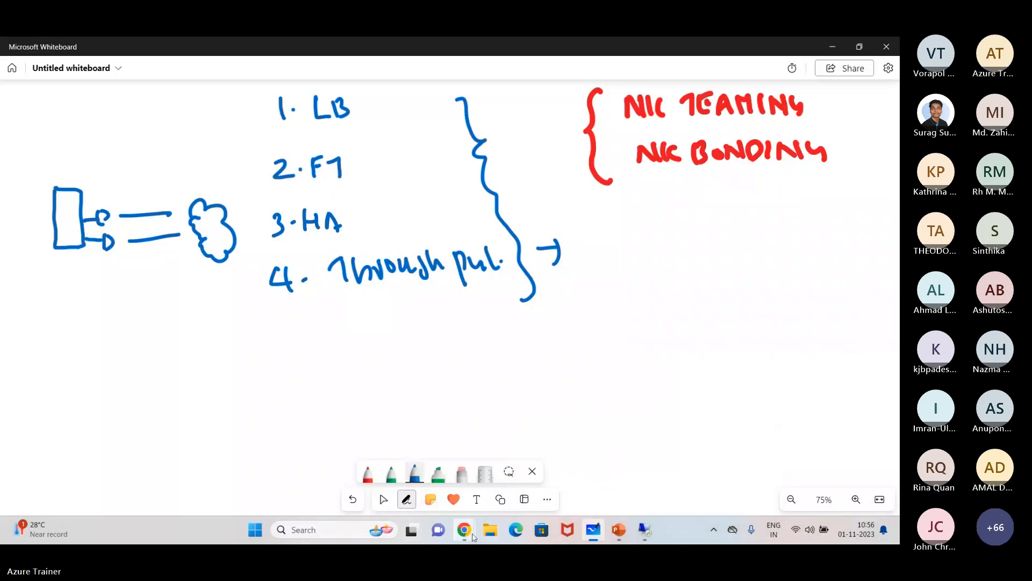
Step: Switch to the Azure portal in Chrome and stop the Webserver virtual machine
mouse_move(472, 536)
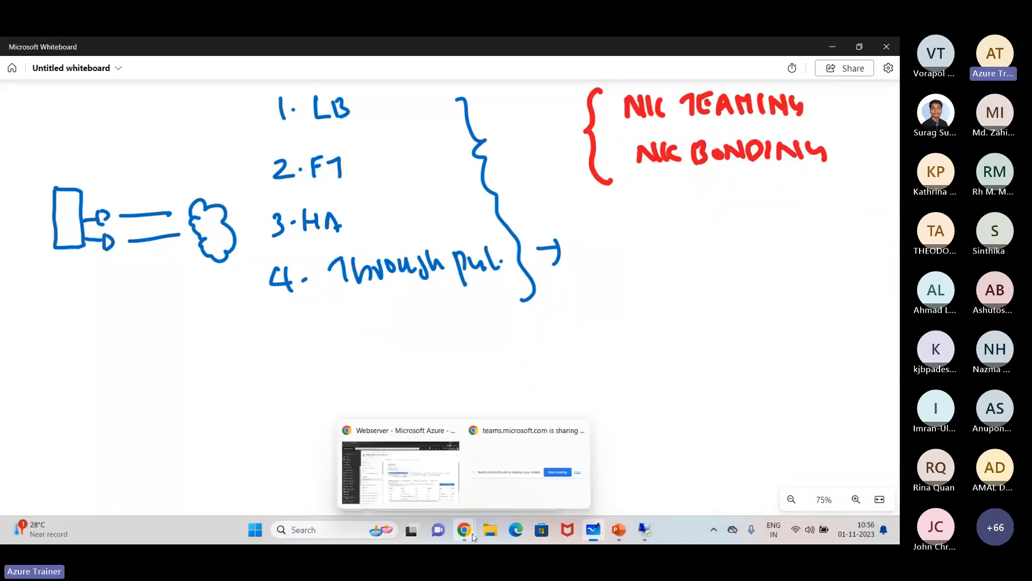
left_click(400, 468)
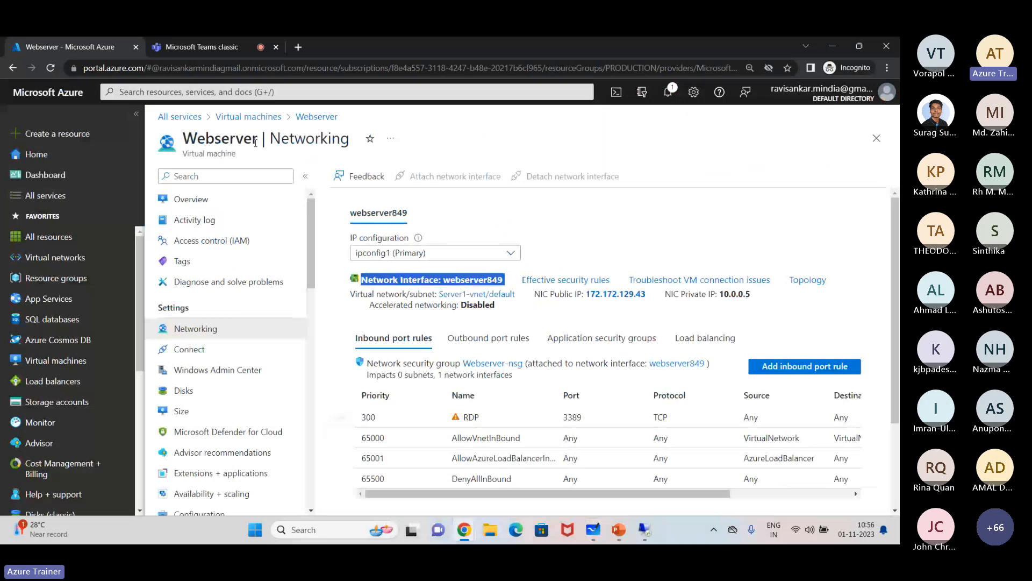
left_click(248, 116)
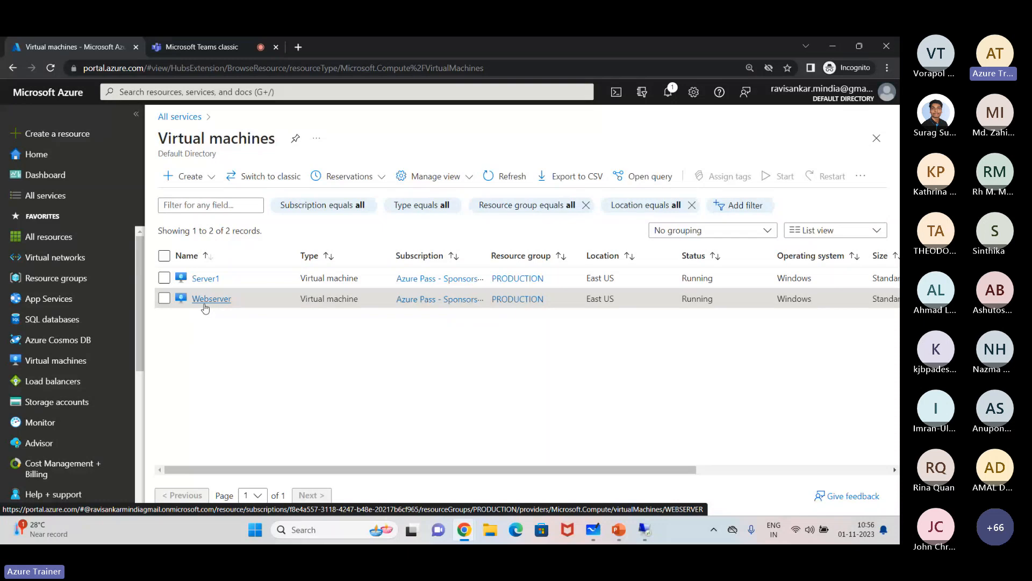
left_click(210, 299)
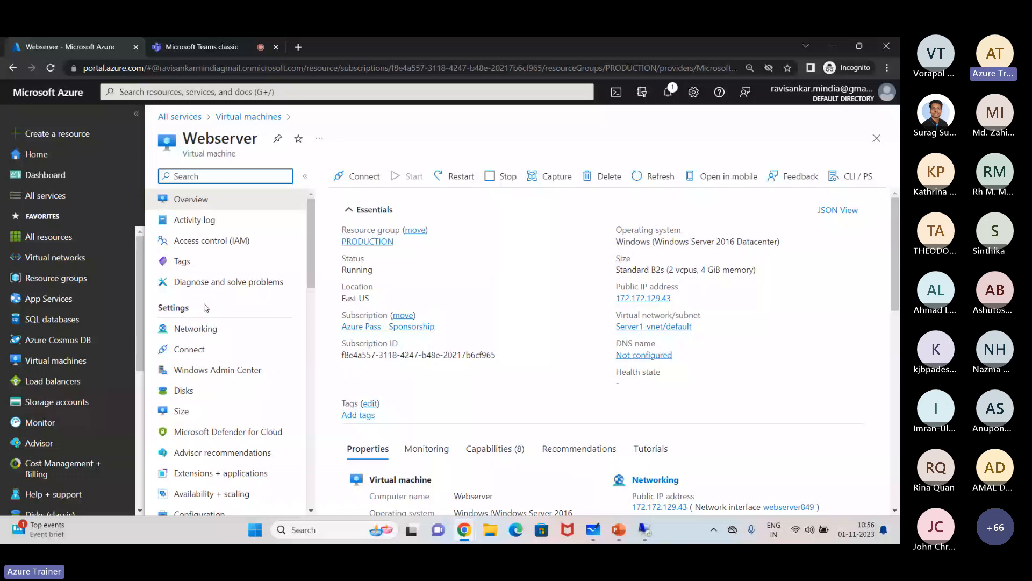
left_click(195, 329)
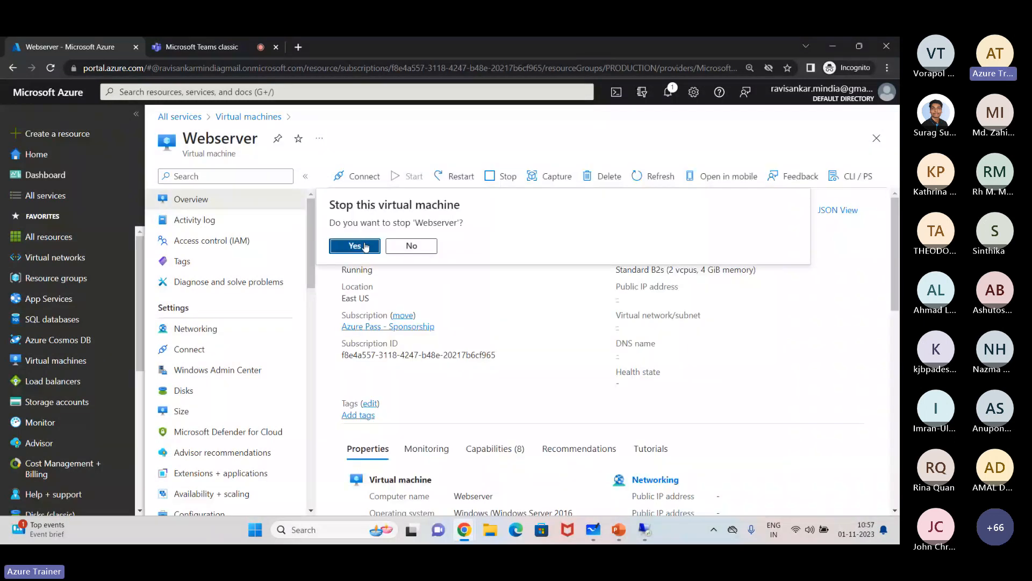
left_click(354, 246)
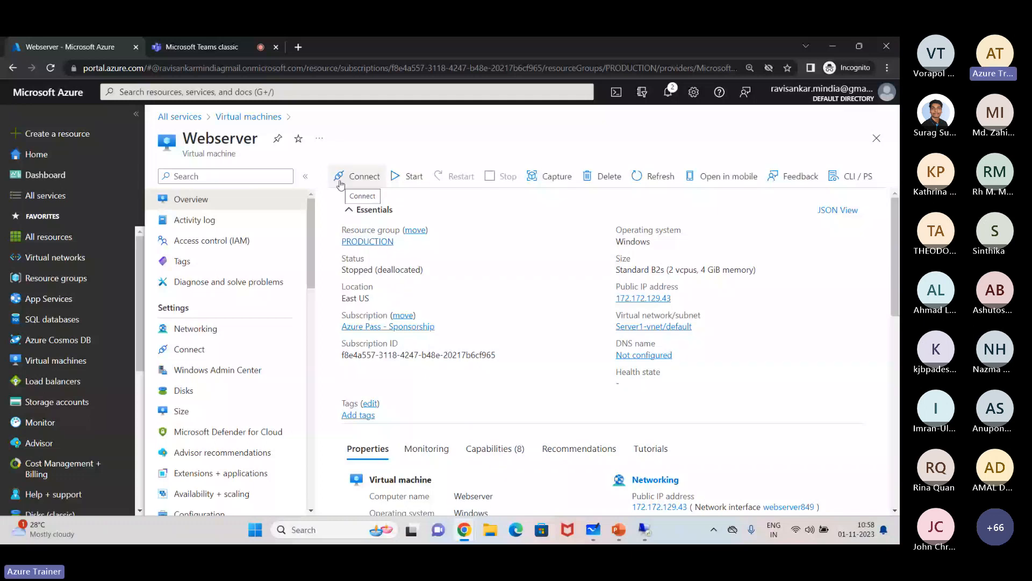
Step: Create and attach a network interface named "backup" to the Webserver virtual machine, and start the machine
left_click(191, 329)
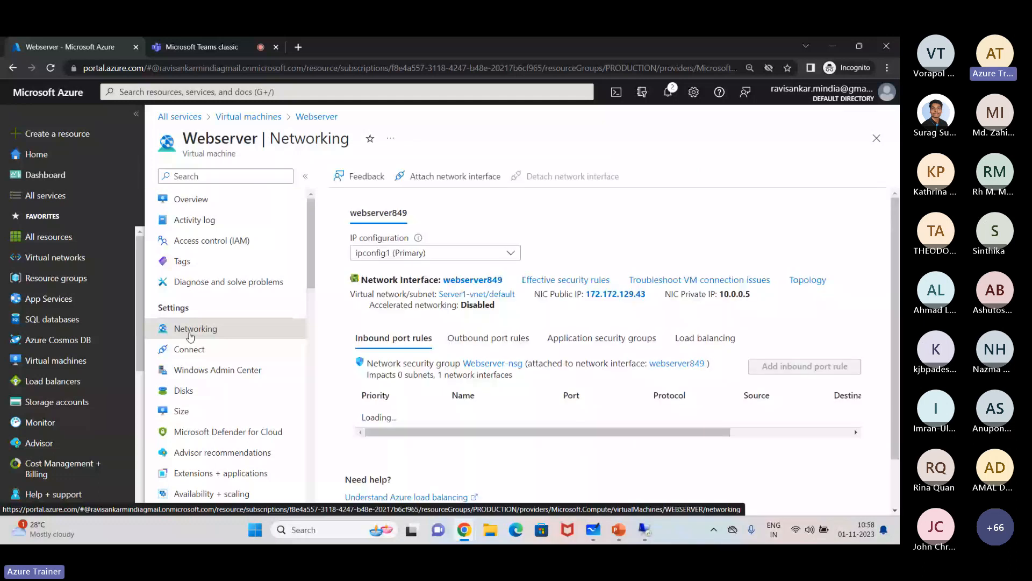
left_click(442, 177)
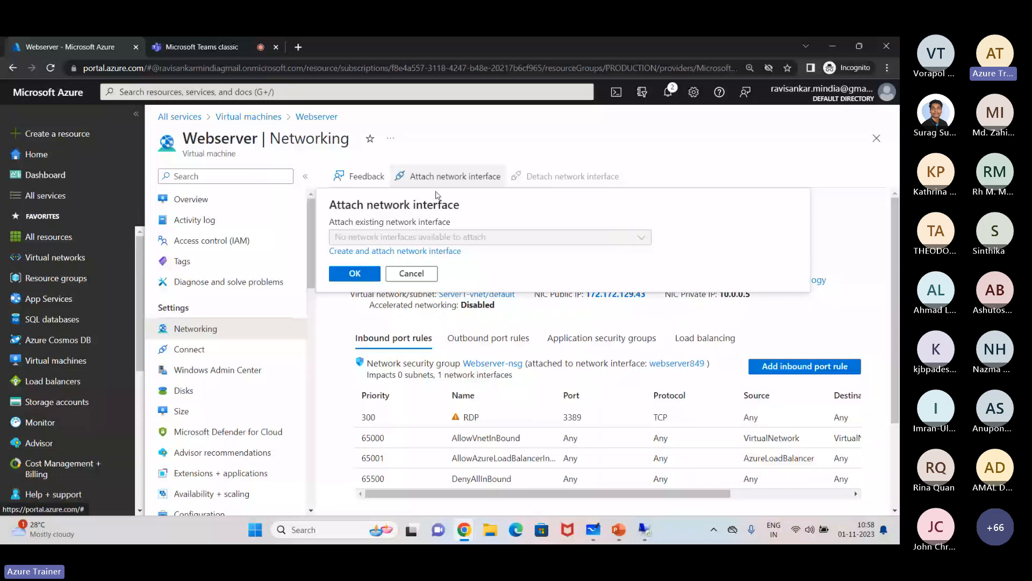
left_click(367, 251)
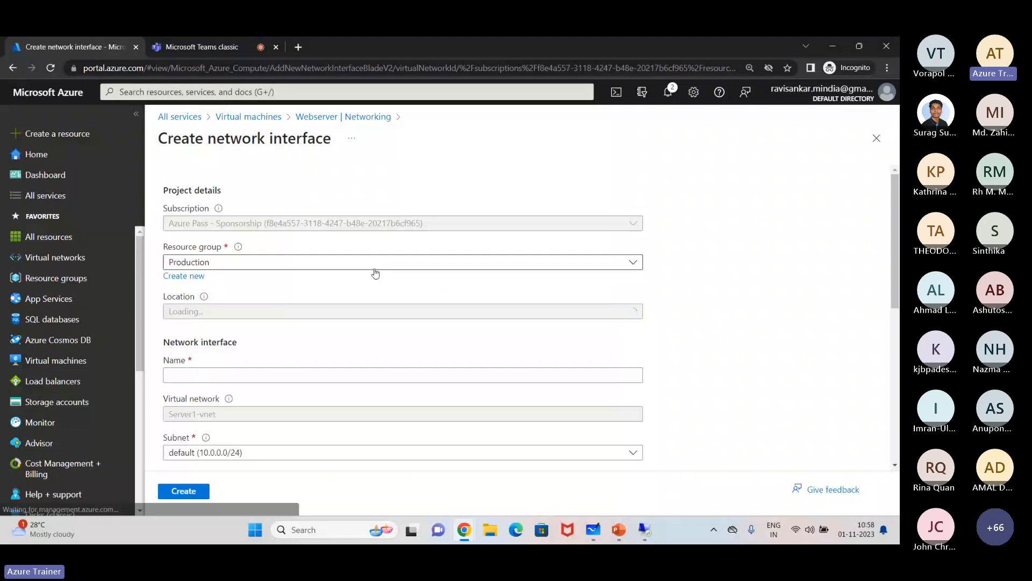
left_click(215, 373)
type("bac")
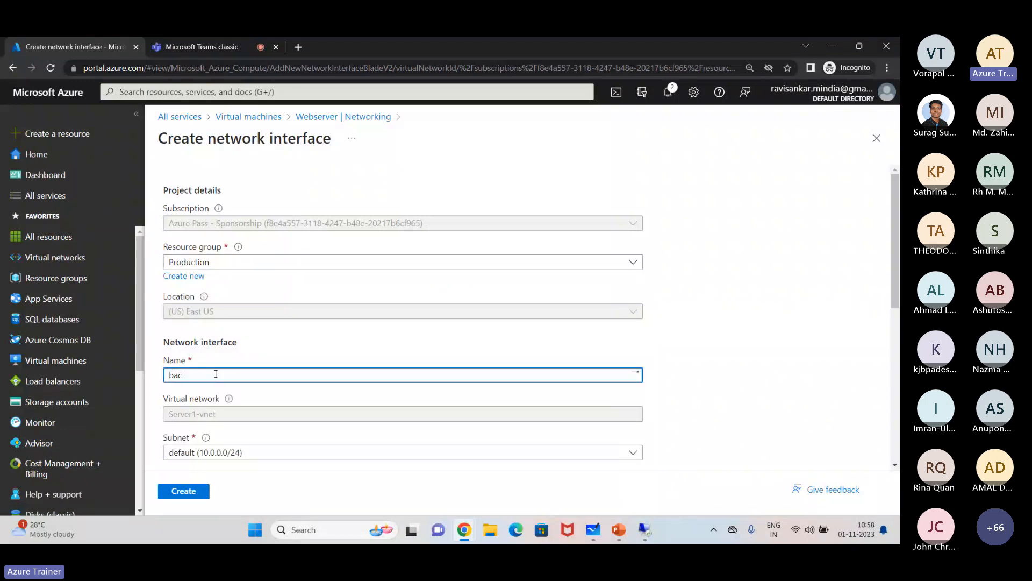
type("kup")
left_click(183, 491)
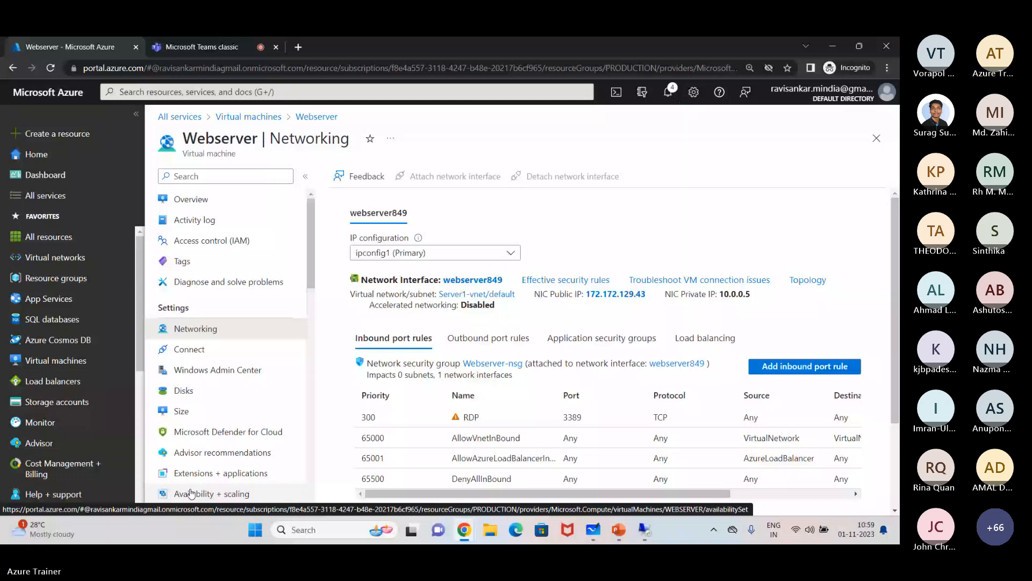
left_click(667, 97)
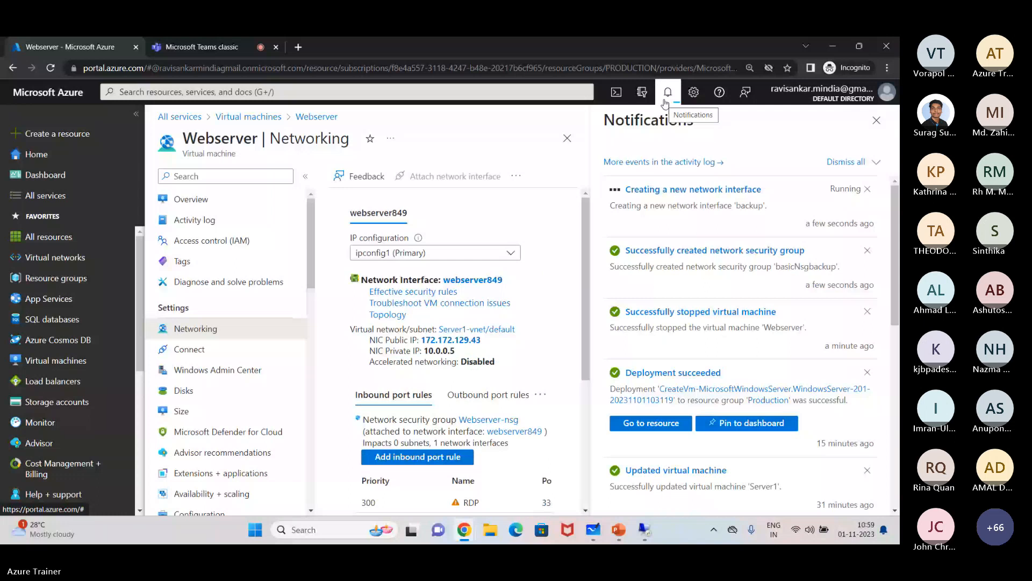
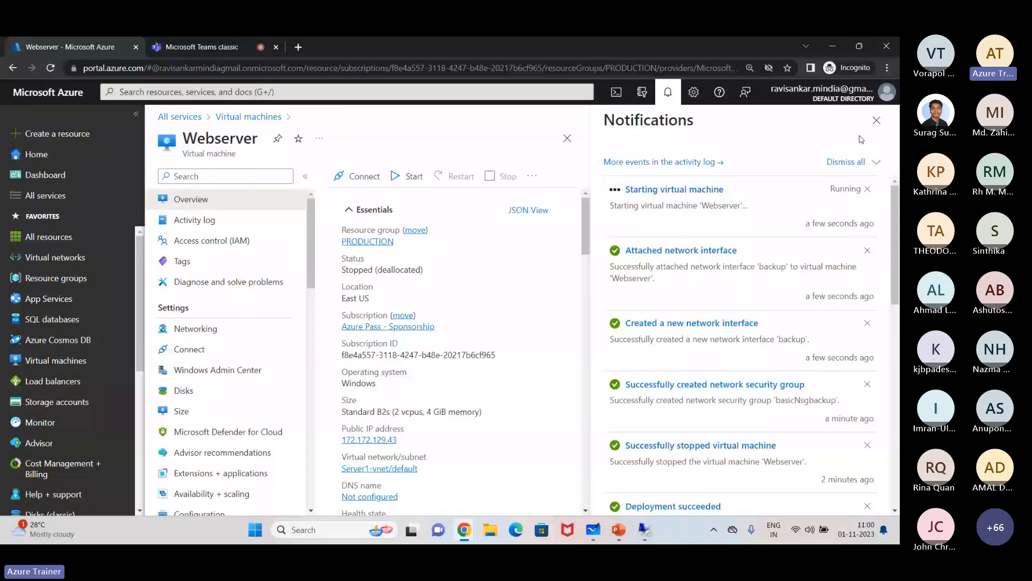
left_click(876, 119)
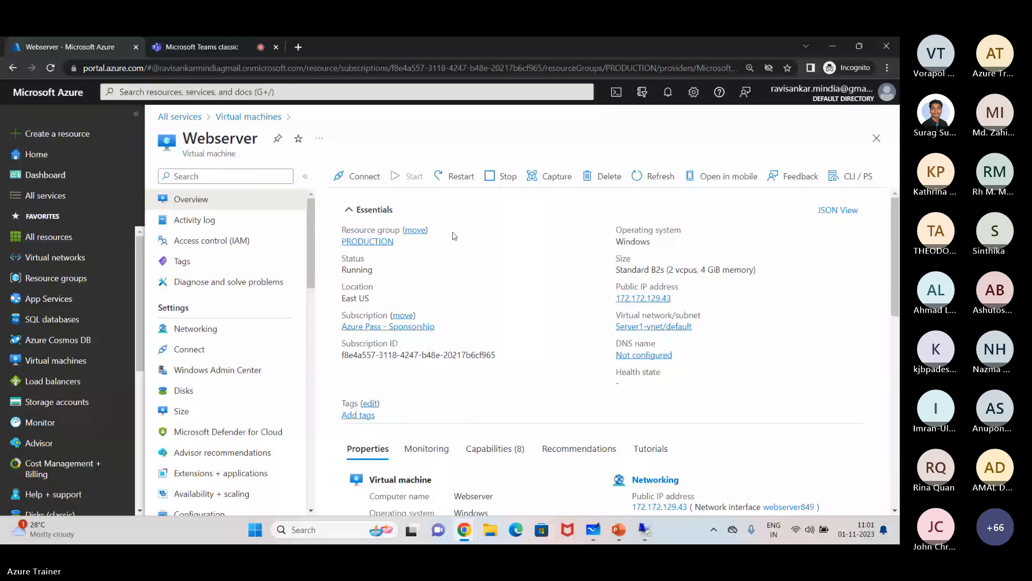
Step: Connect to Webserver at 172.172.129.43 over Remote Desktop, signing in with the local administrator username and account password
left_click(370, 186)
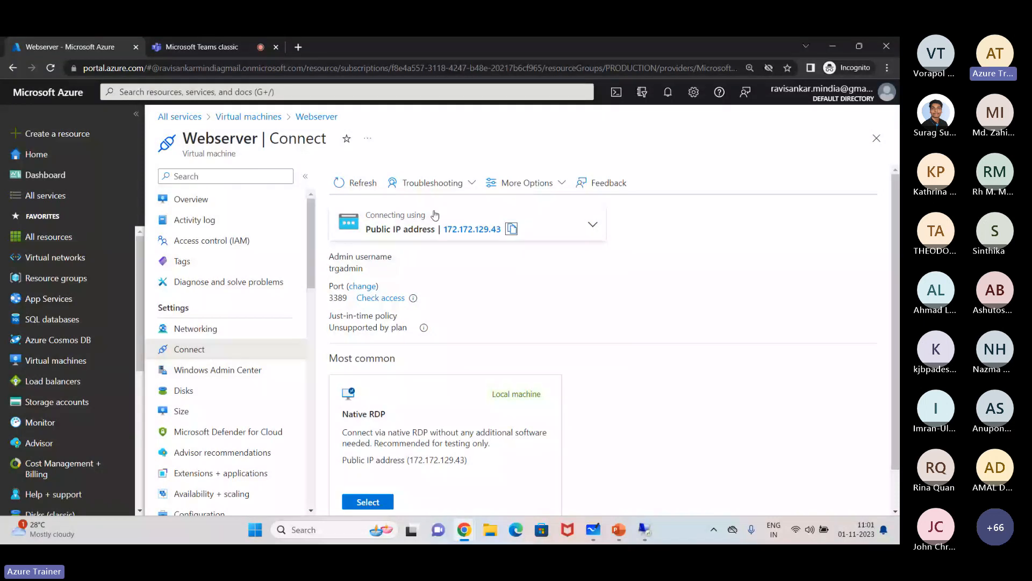
left_click(647, 529)
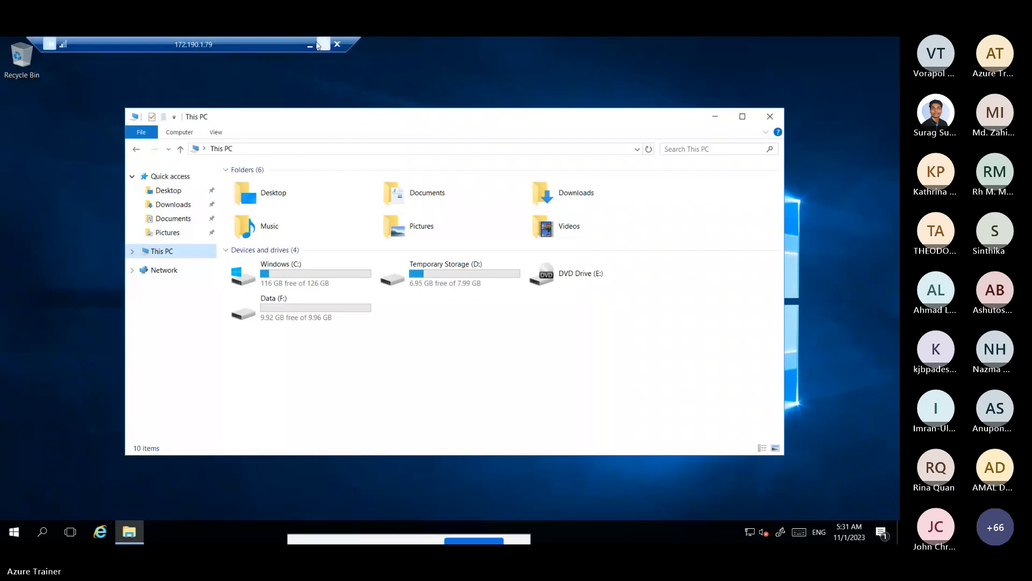
left_click(310, 45)
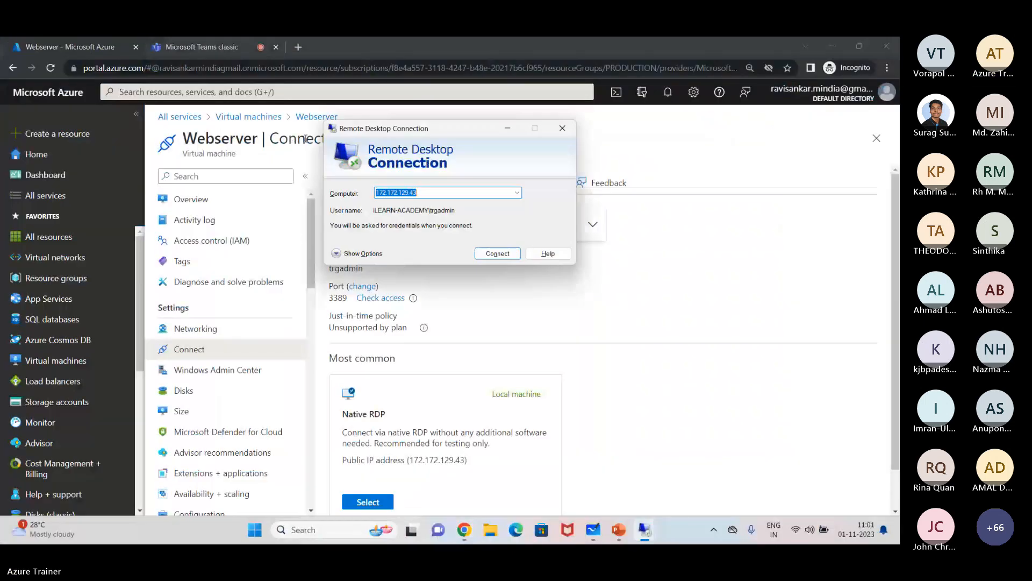
left_click(511, 256)
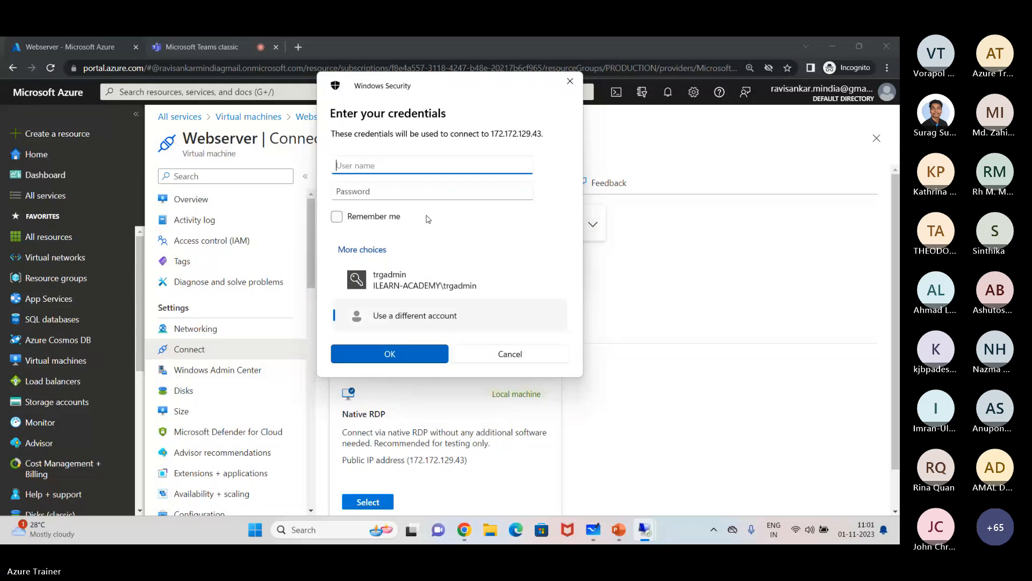
type(".\\trgadm")
key("Return")
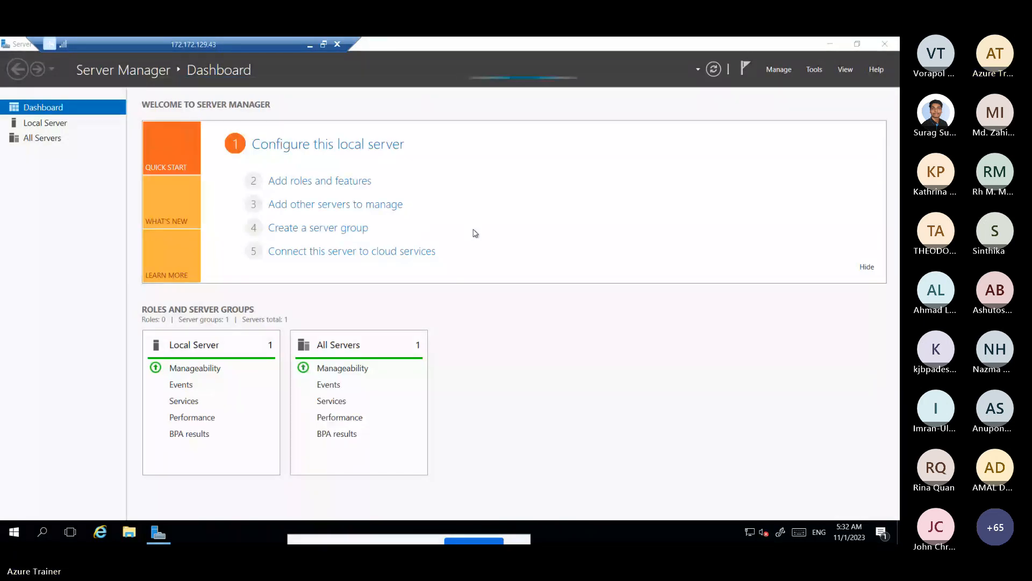
Step: View the remote server's network adapters in Network Connections using ncpa.cpl, and minimize the remote session
key("super+r")
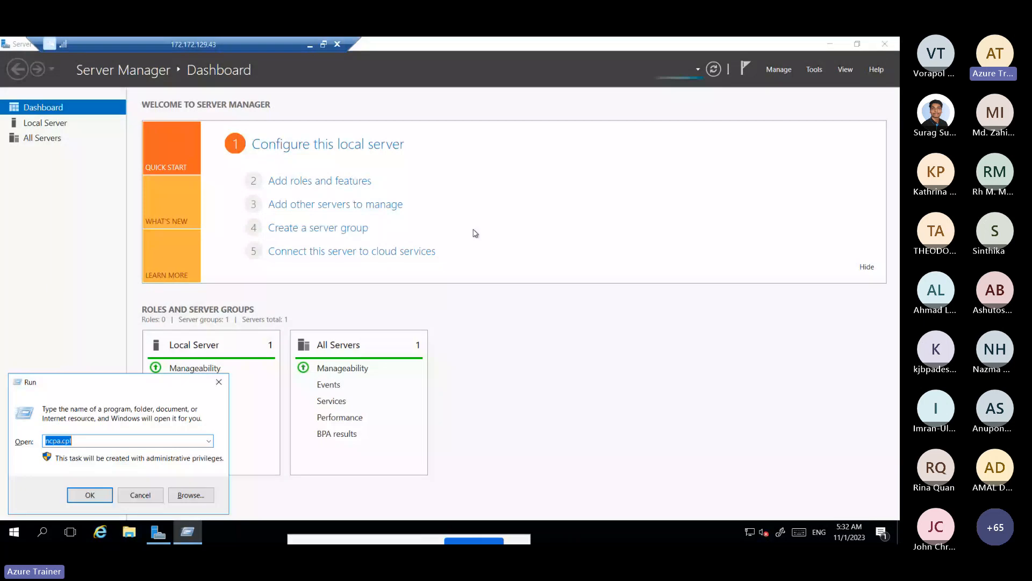
key("Return")
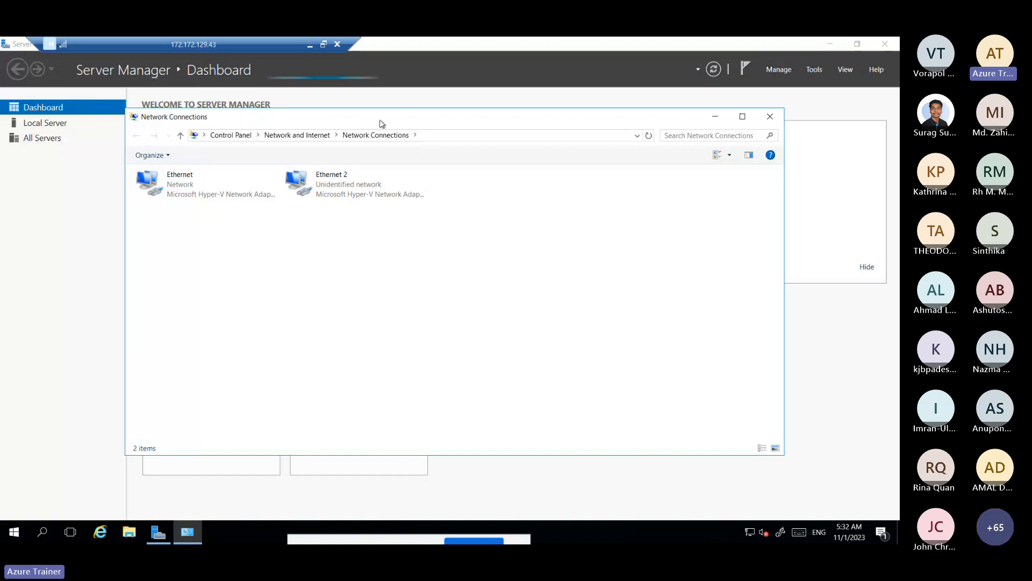
left_click(306, 43)
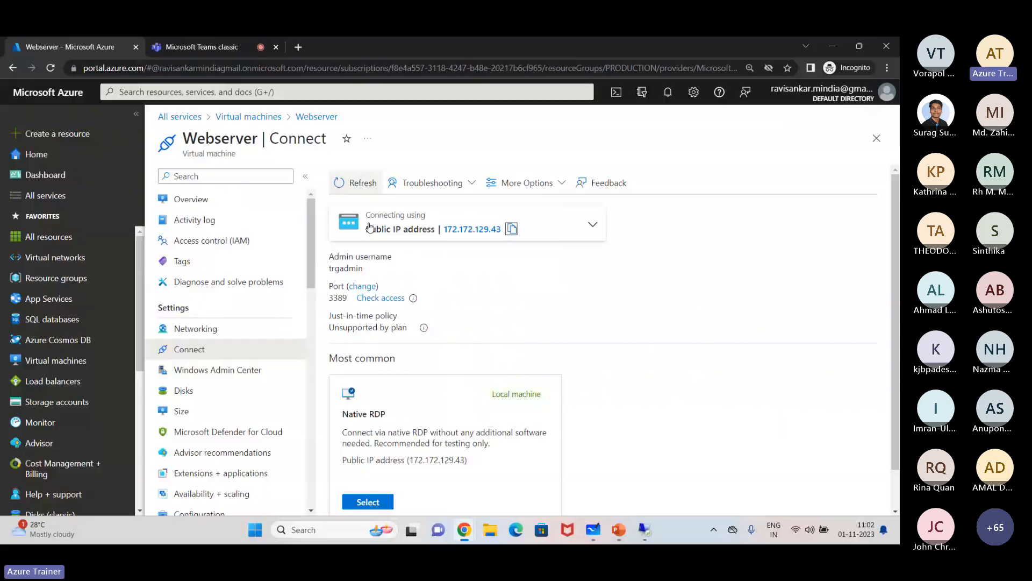
Step: Check the size of the Webserver virtual machine in its overview in the Azure portal
left_click(266, 195)
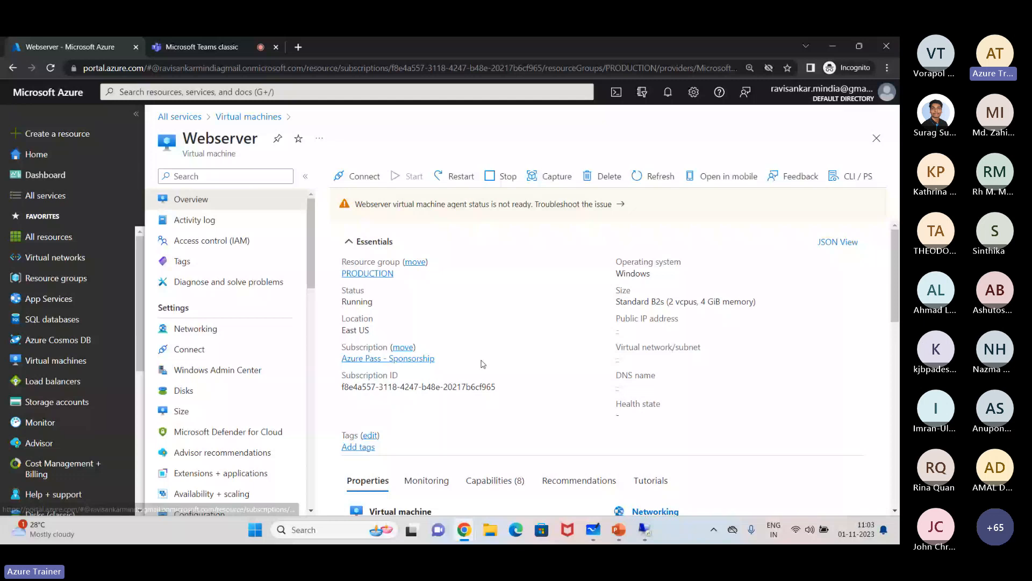
left_click_drag(616, 289, 759, 315)
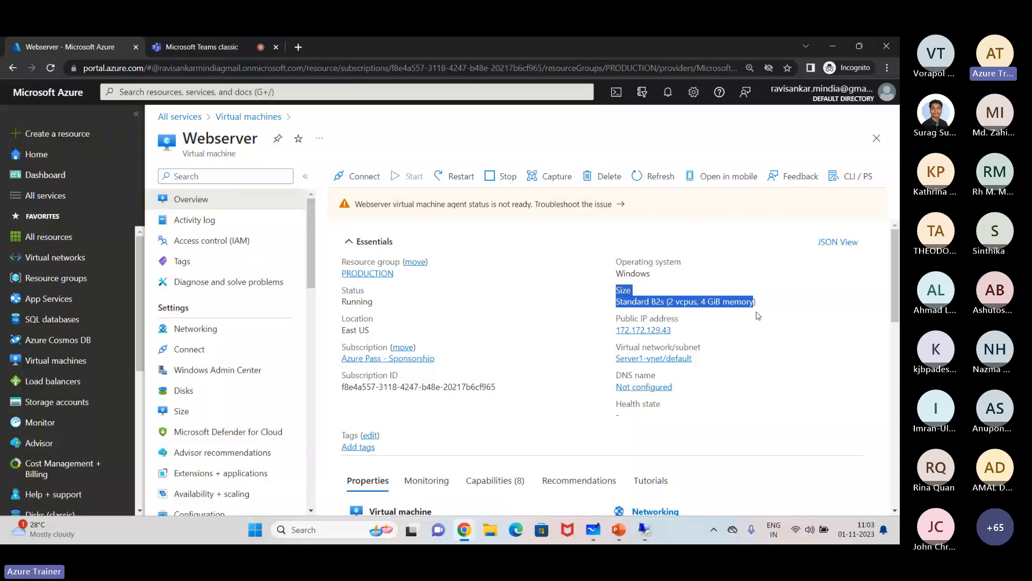
left_click(182, 411)
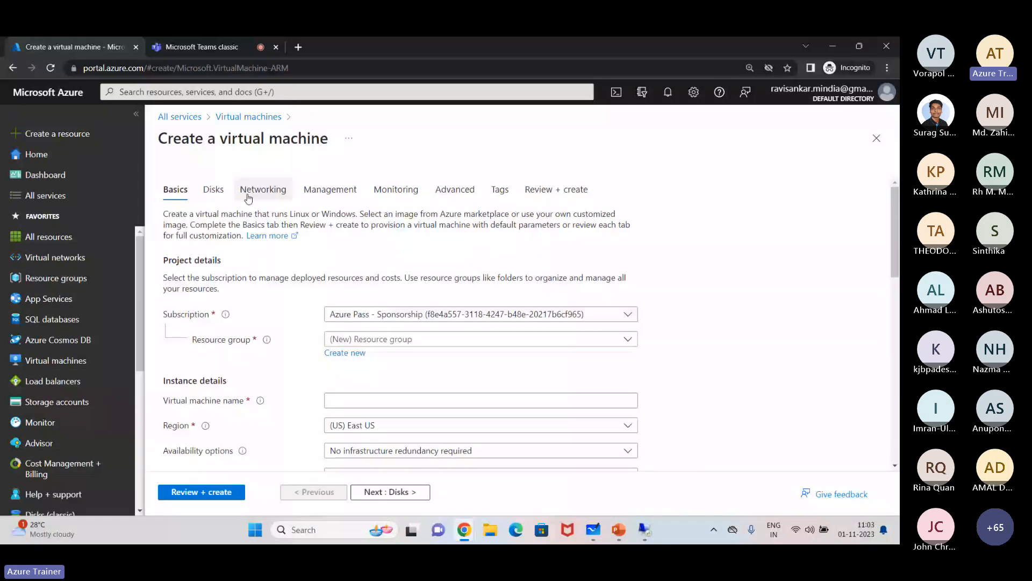
Step: List all available VM sizes from the virtual machine creation form and highlight the D2s_v3 entry
scroll(234, 387, "down", 3)
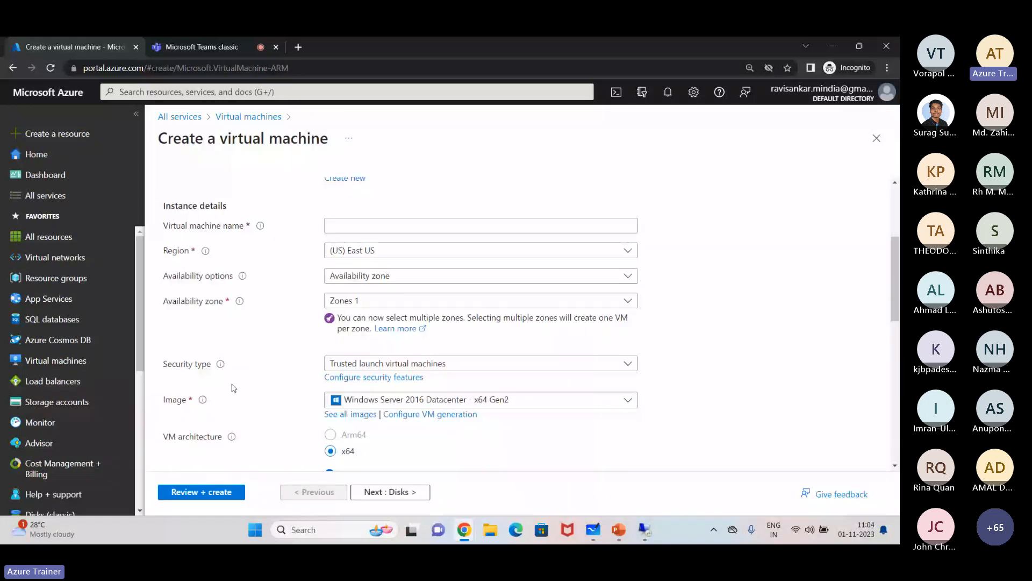
scroll(233, 387, "down", 4)
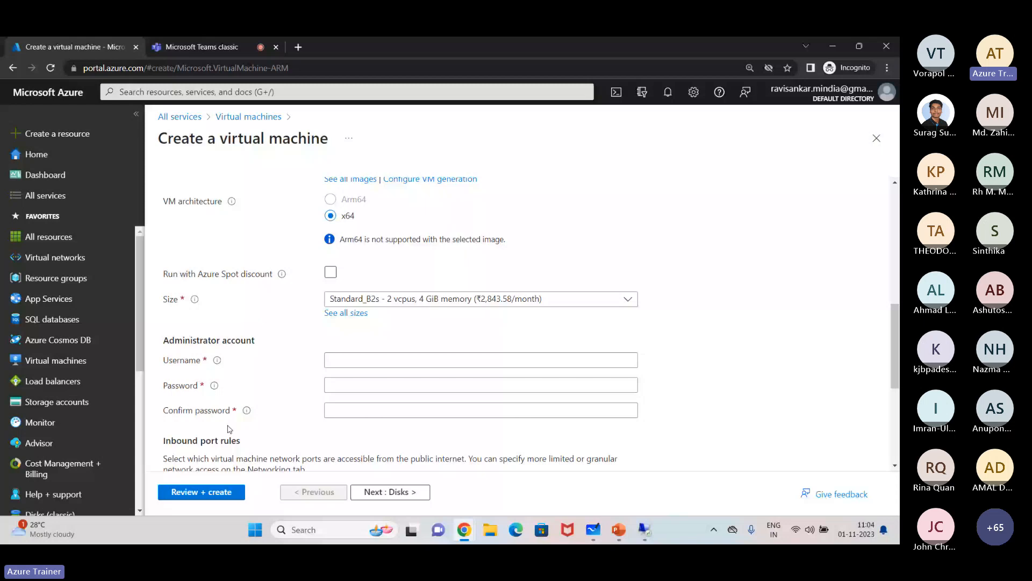
scroll(230, 429, "down", 1)
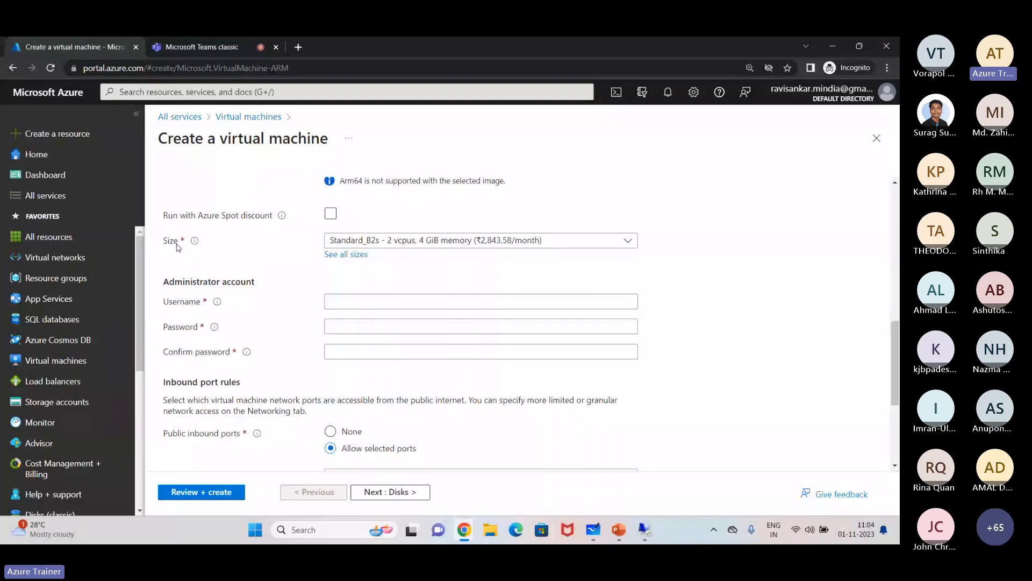
left_click(346, 254)
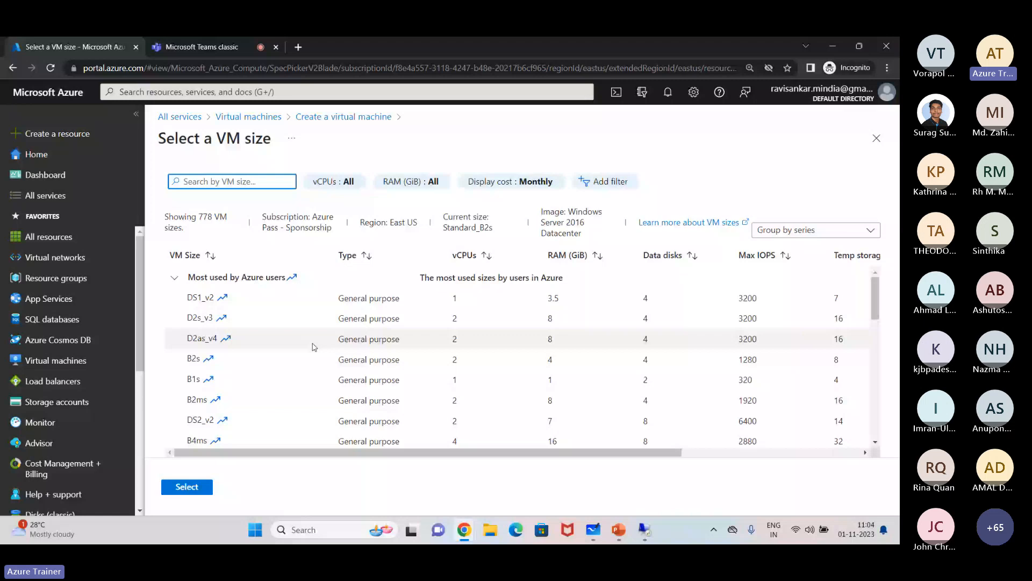
left_click_drag(204, 319, 187, 318)
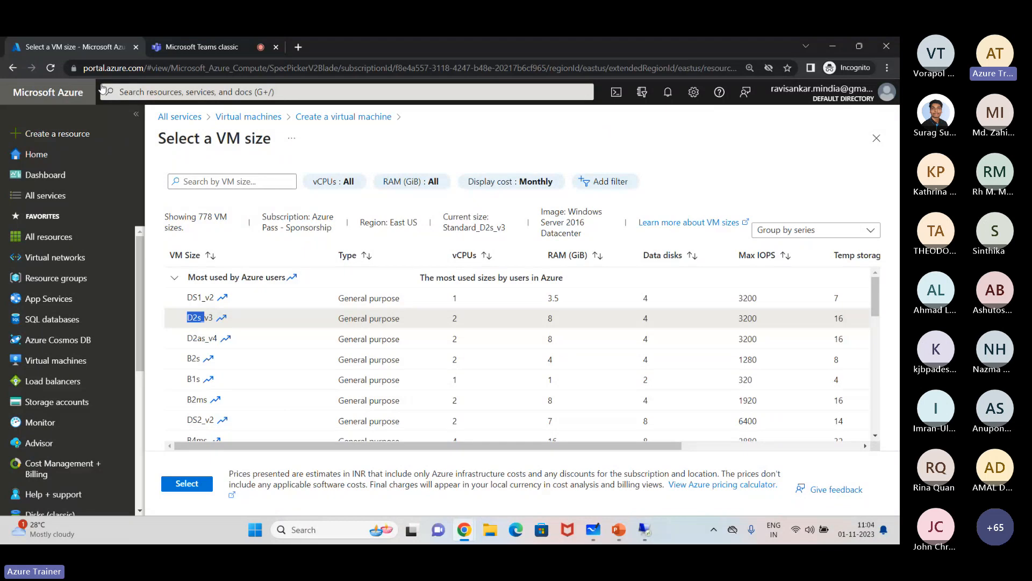
Step: Switch to the Microsoft Teams meeting and read the chat message on how many vNICs each VM series supports
left_click(214, 47)
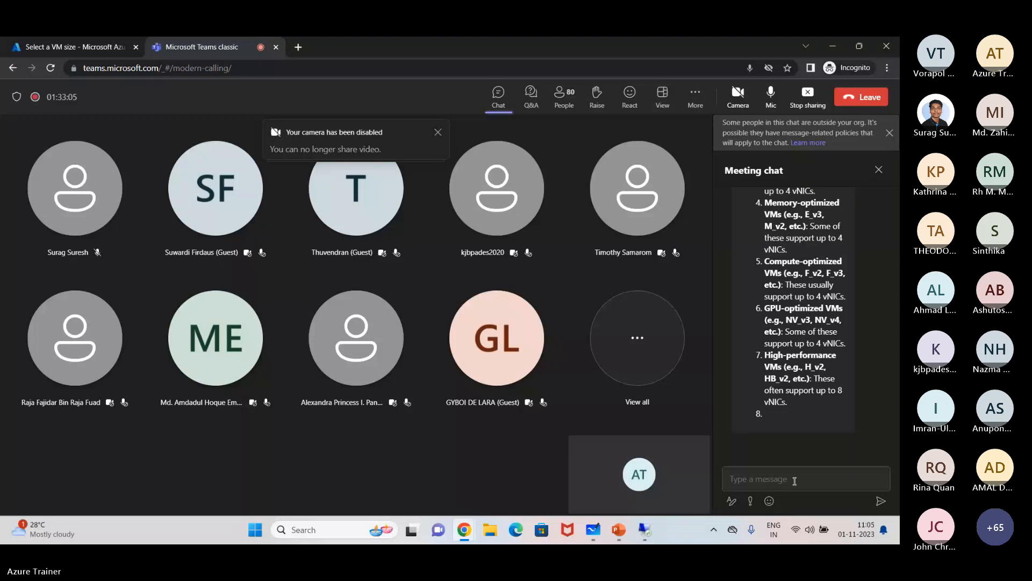
left_click(769, 500)
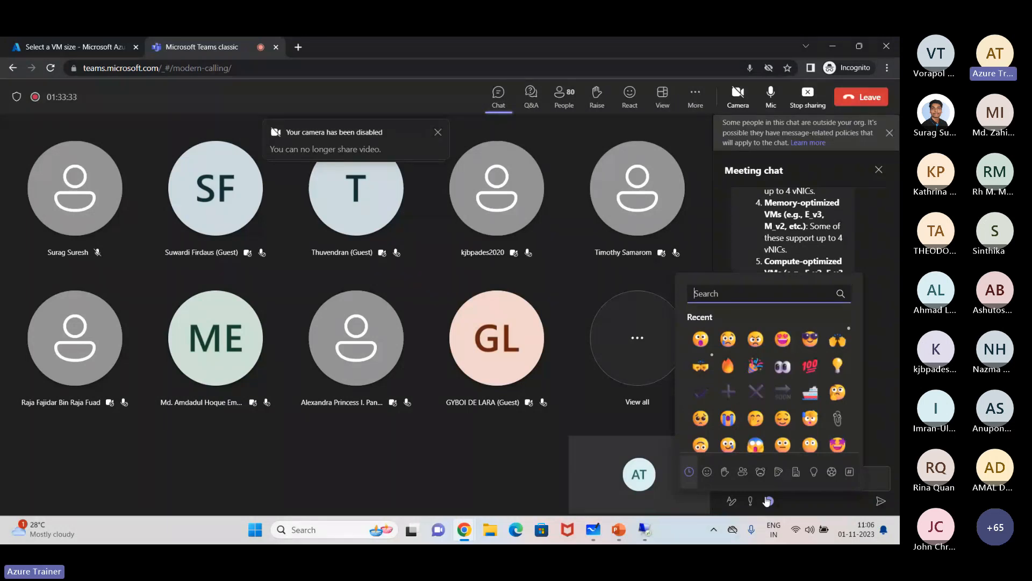
left_click(767, 501)
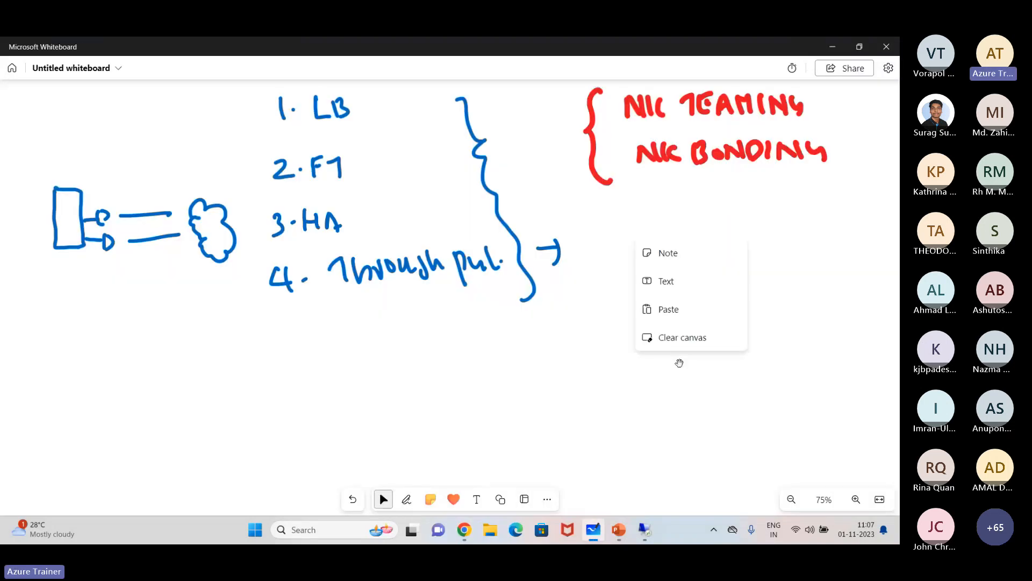
Step: Remove all NIC teaming notes and drawings from the Microsoft Whiteboard canvas
left_click(682, 337)
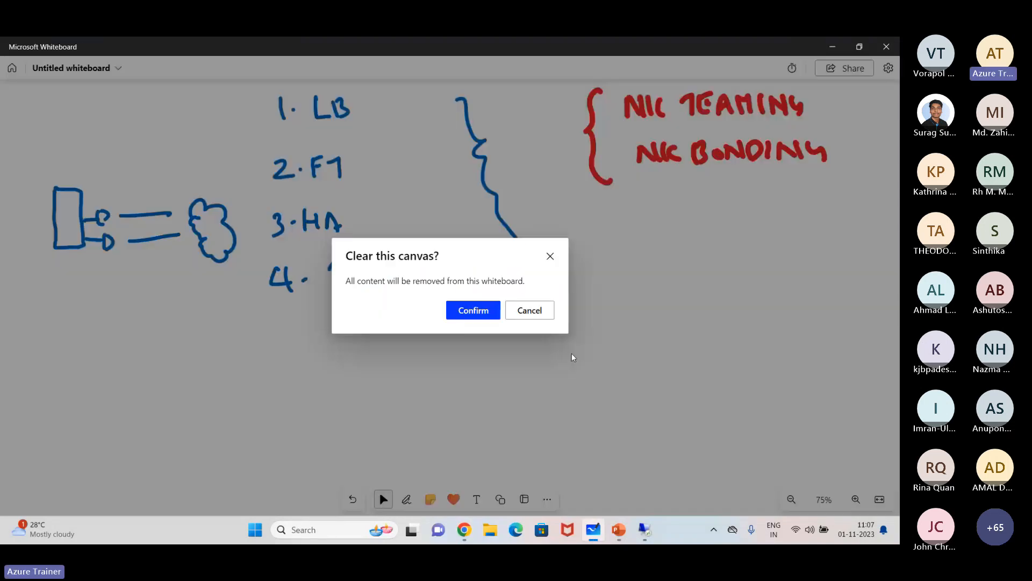
left_click(487, 307)
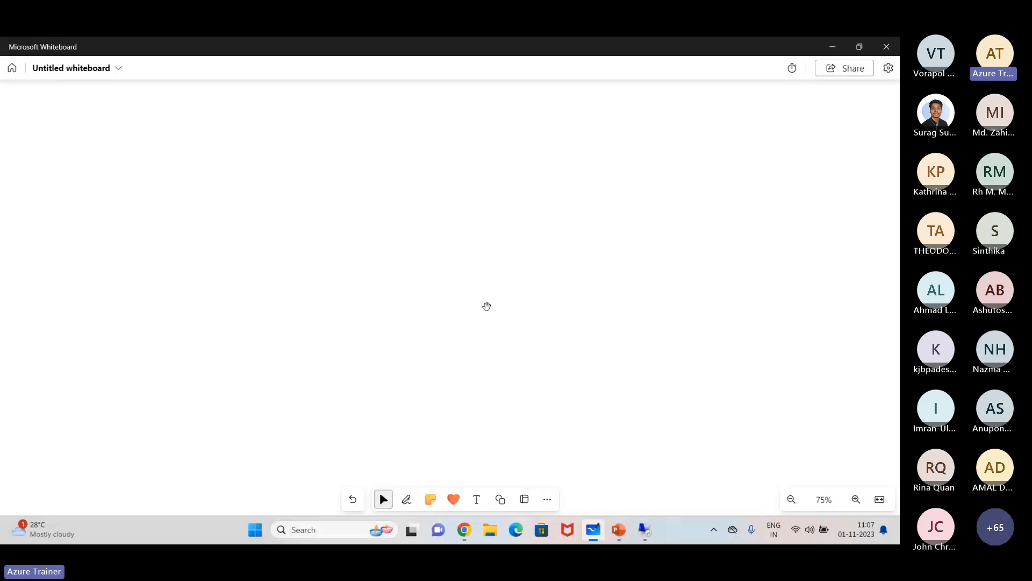
Step: Handwrite "IPV6" in red near the upper edge of the canvas and "IPV4" below it
left_click(413, 498)
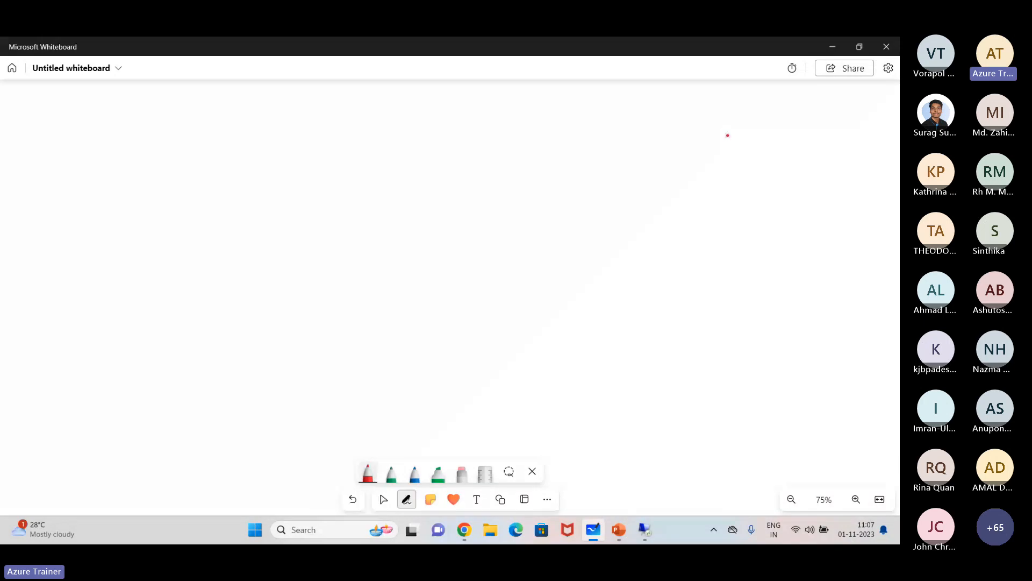
mouse_move(743, 95)
left_mouse_down()
mouse_move(748, 119)
mouse_move(784, 115)
left_mouse_up()
left_click_drag(743, 138, 745, 168)
left_click_drag(751, 144, 783, 145)
left_click_drag(790, 140, 802, 156)
left_click_drag(799, 146, 798, 169)
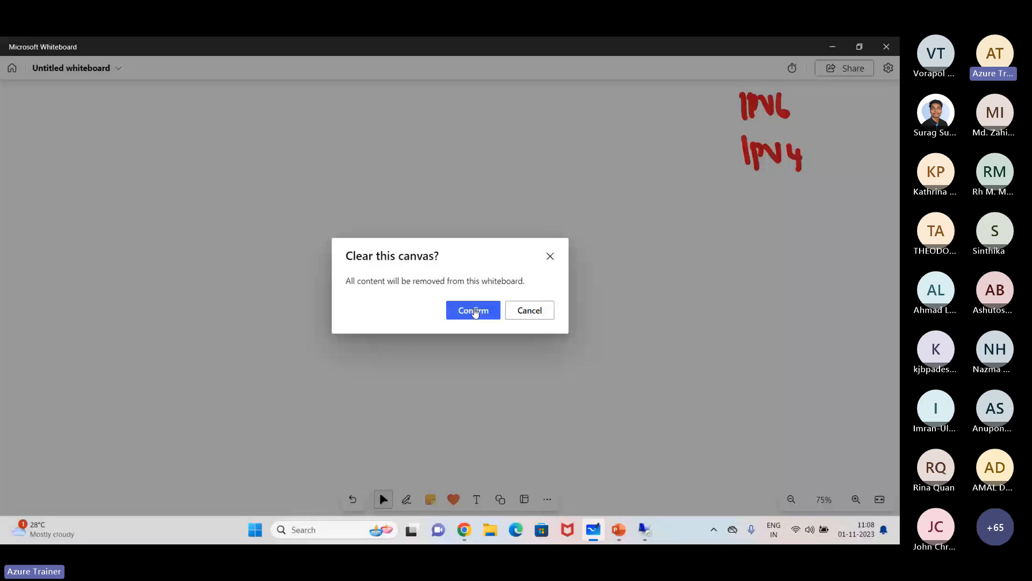
Step: Clear the canvas and handwrite classes A to E in red, with ranges 0.0.0.0 - 127.255.255.255 for A and 128.0.0.0 - 191.255.255.255 for B
left_click(473, 311)
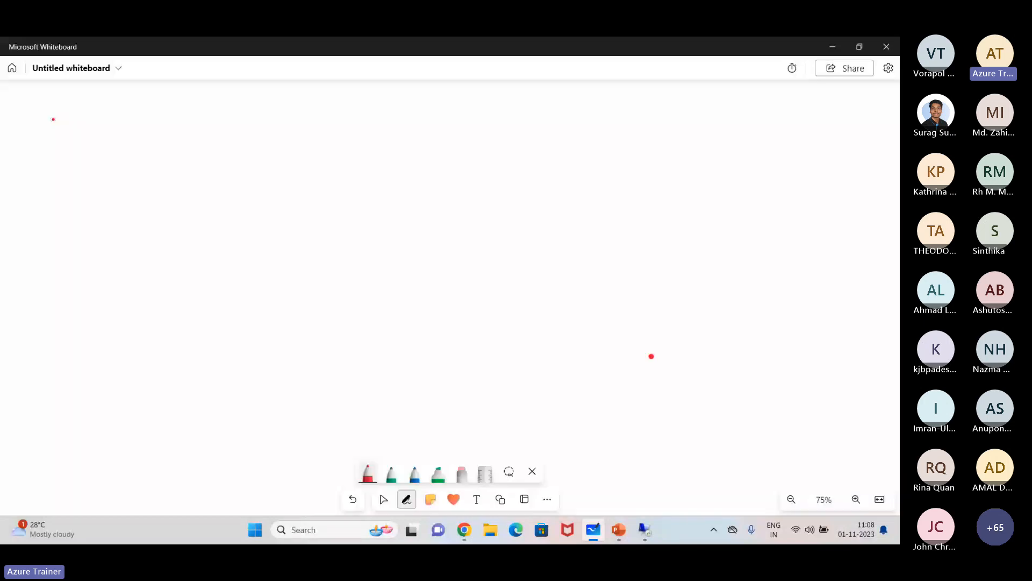
left_click_drag(21, 107, 23, 93)
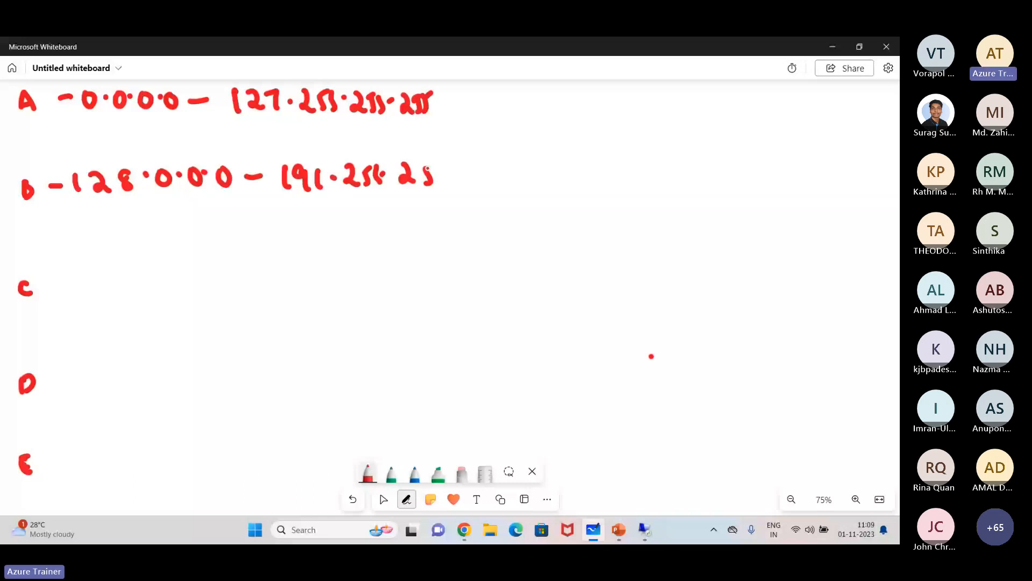
left_click_drag(427, 168, 436, 180)
left_click_drag(454, 162, 466, 181)
left_click_drag(478, 167, 473, 180)
left_click_drag(486, 168, 492, 183)
Step: Handwrite ranges 192.0.0.0 - 223.255.255.255, 224.0.0.0 - 239.255.255.255 and 240.0.0.0 - 255.255.255.255 in red for C, D and E, and circle E in green
left_click_drag(48, 287, 66, 285)
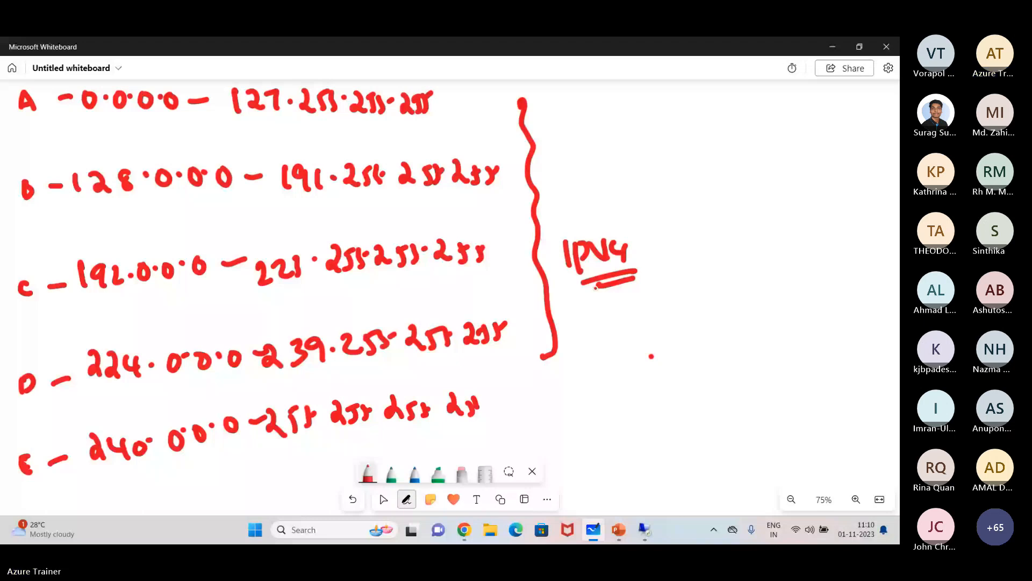
left_click(394, 476)
left_click_drag(48, 438, 49, 483)
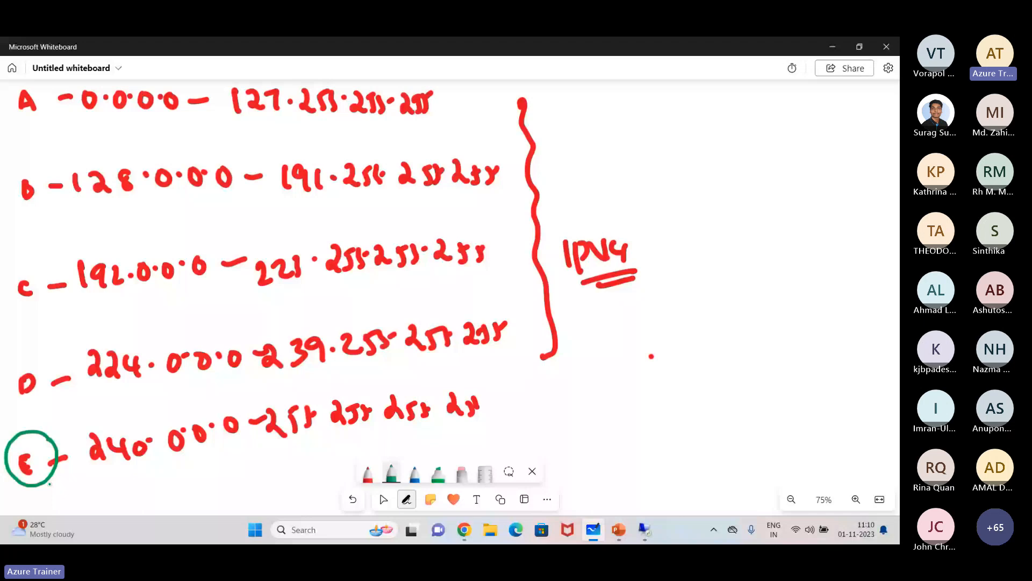
Step: Handwrite green labels reading "EXP" for class E and "MULTIC" for class D, and circle the D
left_click_drag(49, 483, 117, 486)
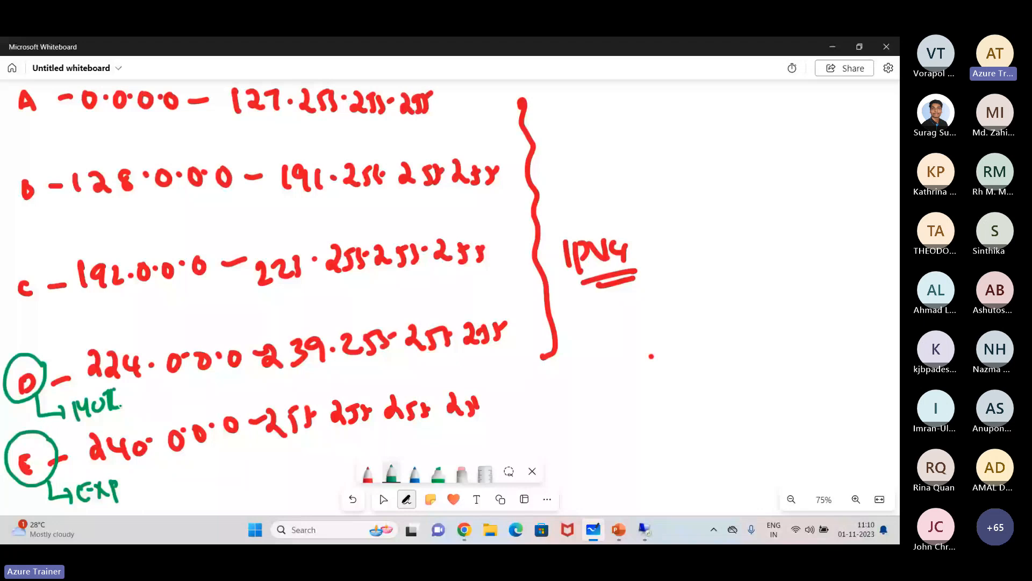
left_click_drag(121, 391, 128, 408)
left_click_drag(137, 389, 138, 406)
left_click_drag(150, 389, 151, 403)
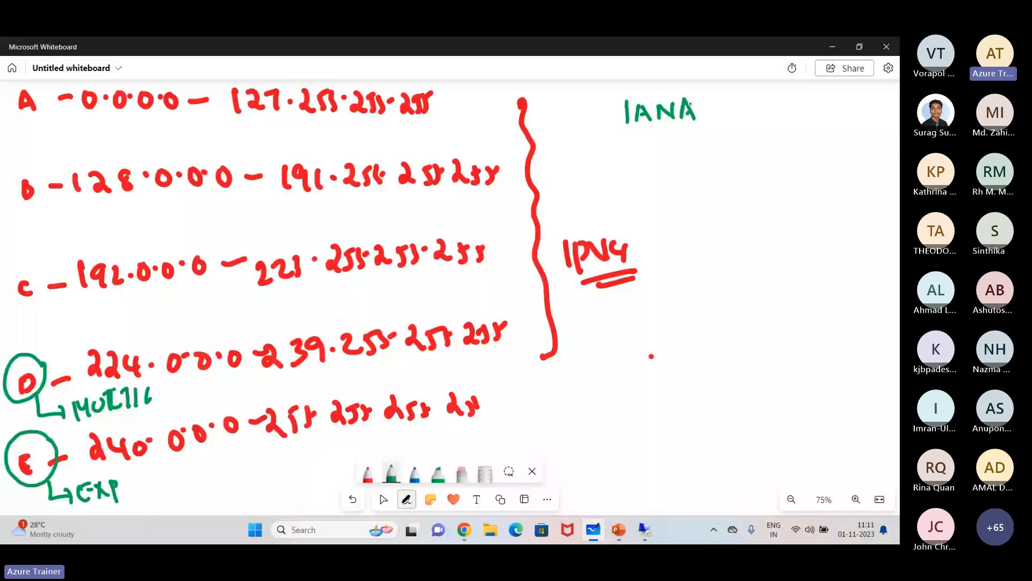
Step: Branch two green lines off the IPV4 bracket and handwrite "PUBLIC" and "PRIVATE" at their ends
left_click_drag(538, 141, 559, 129)
left_click_drag(564, 137, 595, 102)
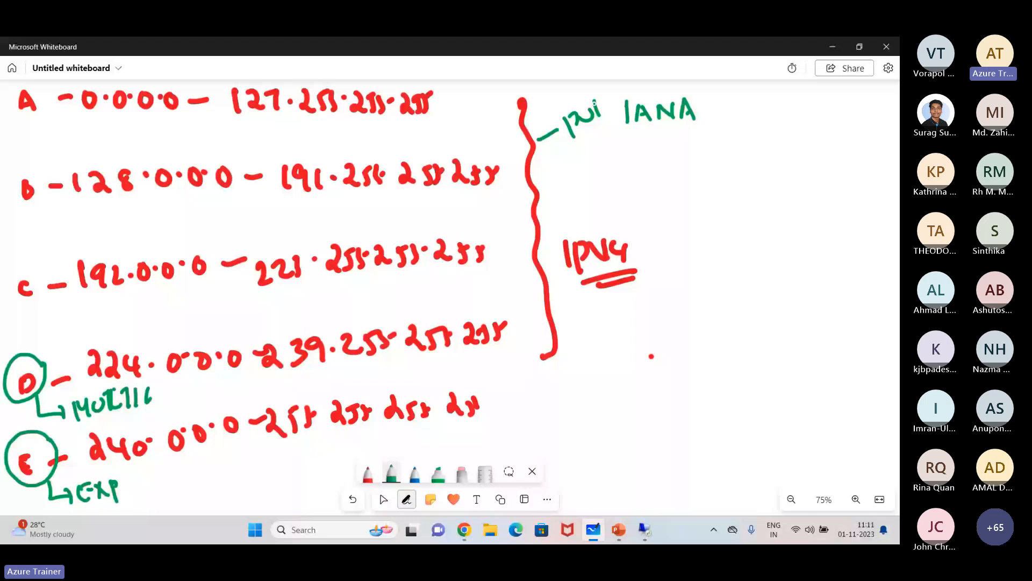
left_click_drag(586, 116, 628, 92)
left_click_drag(539, 138, 591, 171)
left_click_drag(597, 180, 713, 153)
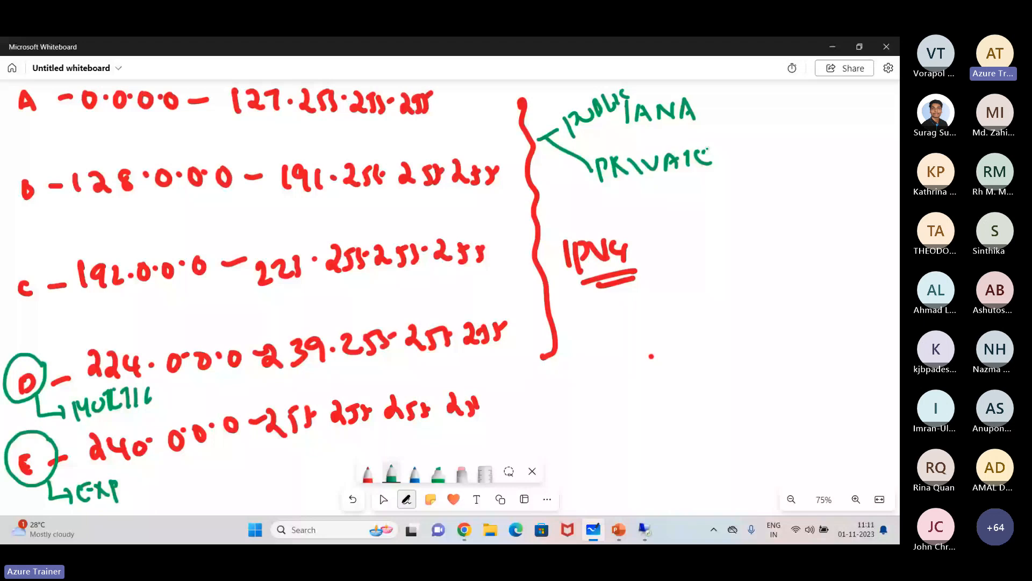
left_click_drag(705, 156, 711, 156)
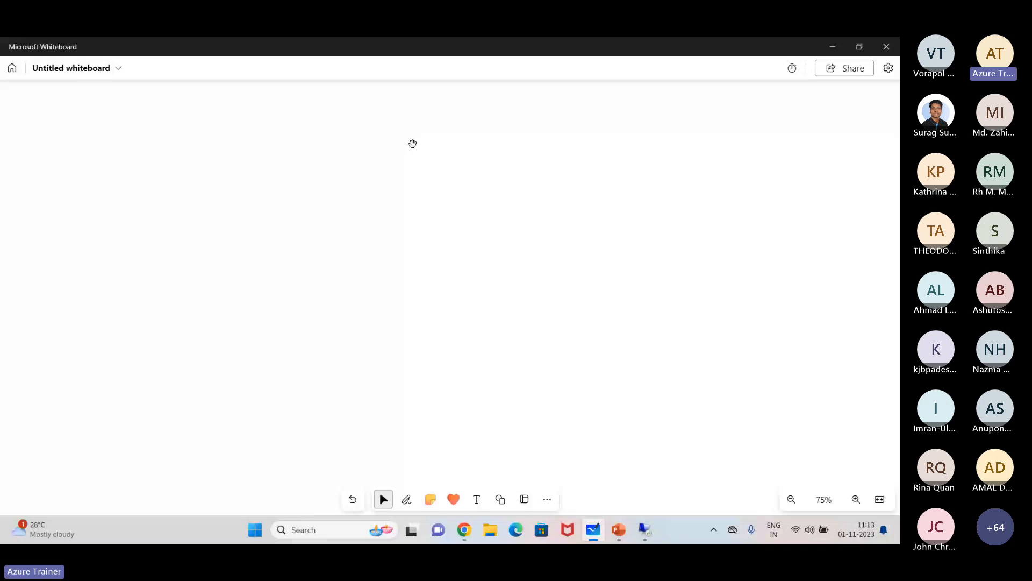
Step: Handwrite the underlined heading "PRIVATE IP" in red near the upper edge of the blank canvas area
left_click(407, 499)
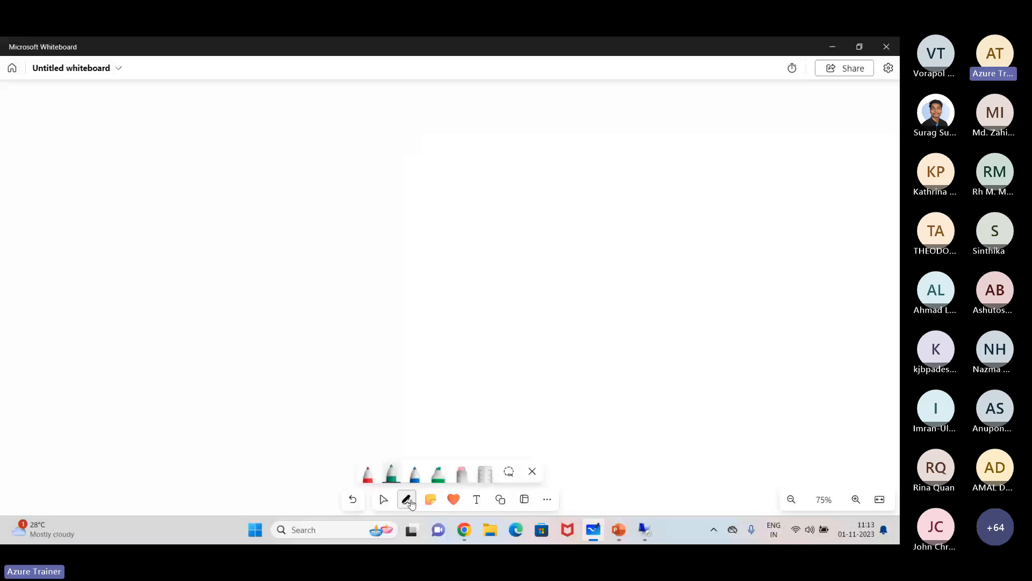
left_click(375, 478)
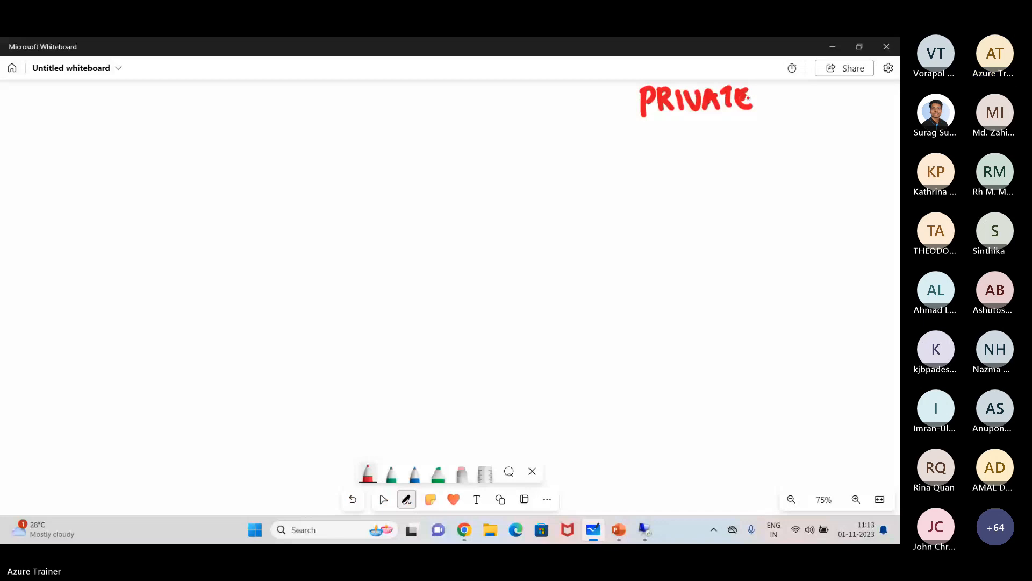
left_click_drag(759, 90, 757, 108)
left_click_drag(768, 93, 770, 113)
left_click_drag(672, 126, 733, 123)
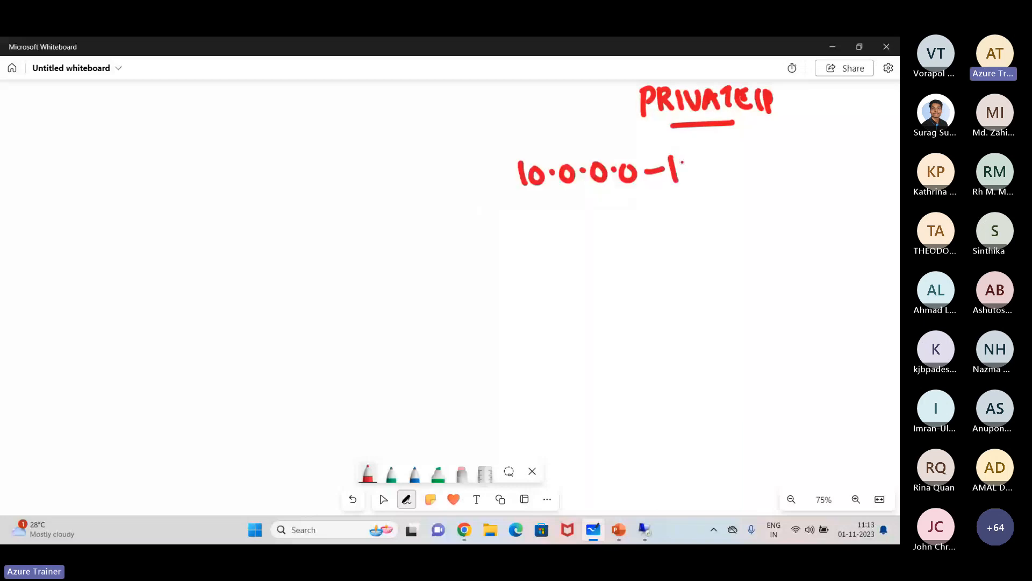
Step: Complete the first private range under the heading in red as 10.0.0.0 - 10.255.255.255
left_click_drag(682, 163, 697, 166)
left_click_drag(710, 160, 721, 179)
left_click_drag(735, 160, 727, 177)
left_click_drag(753, 160, 766, 176)
mouse_move(778, 158)
left_mouse_down()
mouse_move(770, 176)
mouse_move(813, 173)
left_mouse_up()
left_click_drag(825, 157, 818, 175)
left_click_drag(838, 157, 831, 174)
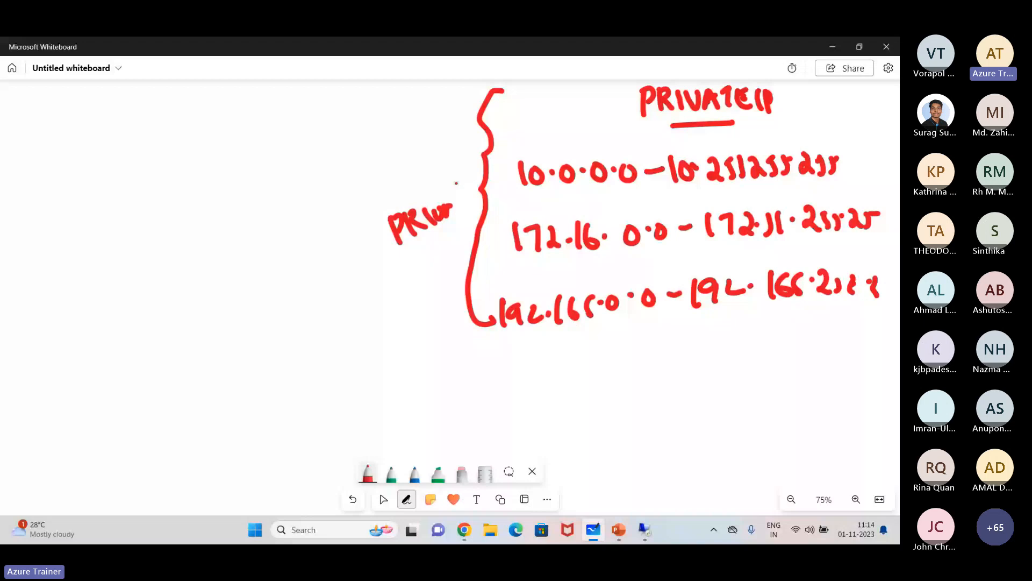
Step: Switch to the Microsoft Teams meeting in Chrome and send "ipconfig" in the meeting chat
left_click(464, 529)
left_click(761, 473)
type("ip")
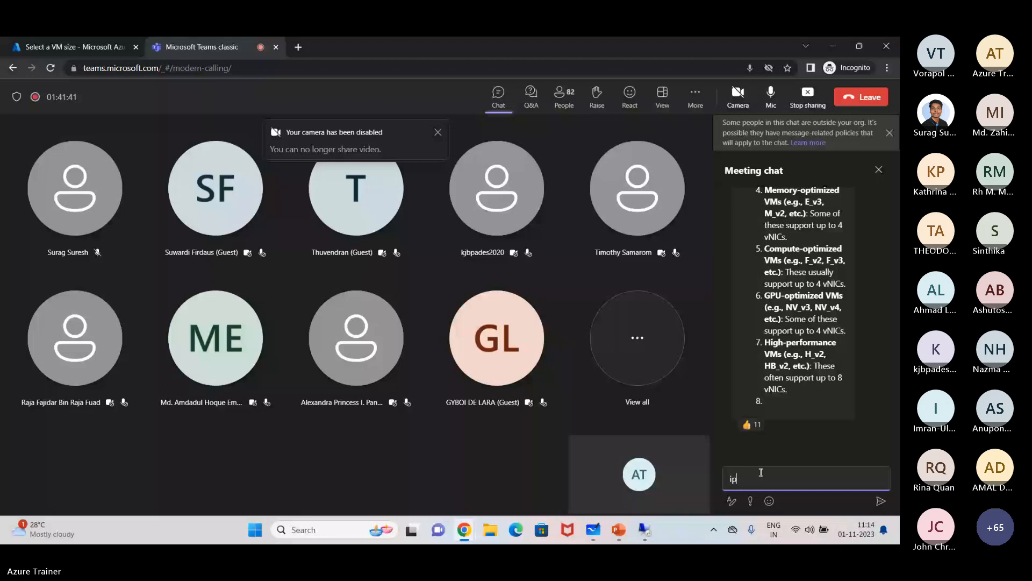
type("config")
key("Return")
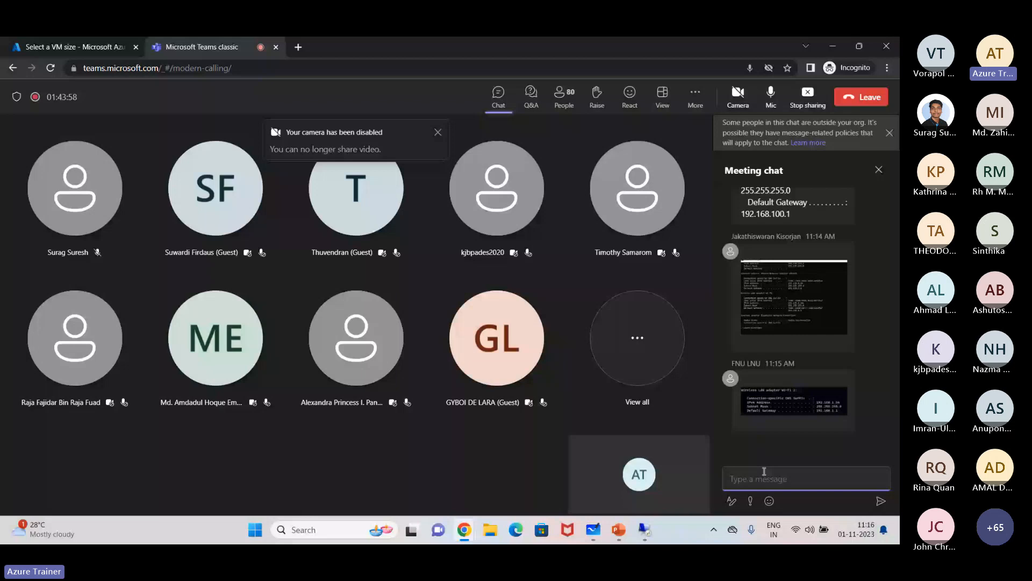
Step: Return to Microsoft Whiteboard, draw a vertical red divider beside the private ranges, and handwrite 1.0.0.0 - 9.255.255.255 on its empty side
key("alt+Tab")
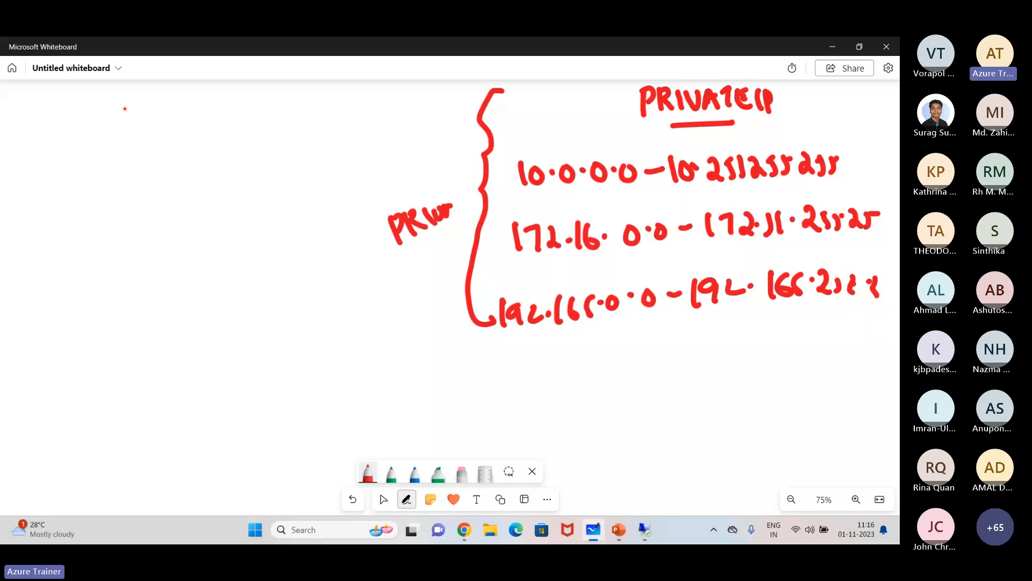
mouse_move(326, 81)
left_mouse_down()
mouse_move(354, 438)
mouse_move(341, 476)
left_mouse_up()
mouse_move(13, 101)
left_mouse_down()
mouse_move(16, 127)
mouse_move(63, 106)
left_mouse_up()
left_click(23, 115)
left_click(51, 113)
left_click(81, 113)
left_click_drag(100, 103, 98, 104)
left_click_drag(123, 112, 193, 114)
left_click(166, 111)
mouse_move(207, 97)
left_mouse_down()
mouse_move(198, 114)
mouse_move(216, 110)
left_mouse_up()
mouse_move(234, 89)
left_mouse_down()
mouse_move(233, 104)
mouse_move(249, 107)
left_mouse_up()
left_click_drag(254, 98, 267, 109)
left_click_drag(269, 98, 297, 114)
left_click(283, 108)
left_click_drag(299, 101, 306, 97)
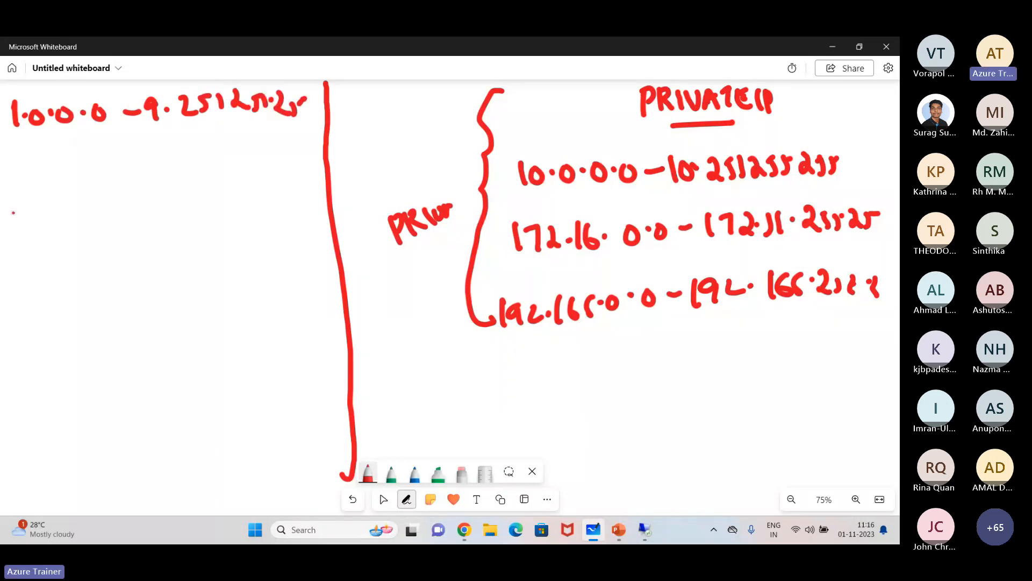
Step: Handwrite the public range 11.0.0.0 - 126.255.255.255 in red below the first public range
left_click_drag(16, 164, 16, 184)
left_click_drag(32, 167, 29, 181)
left_click(42, 175)
left_click_drag(51, 171, 53, 171)
left_click(67, 172)
left_click_drag(82, 167, 84, 168)
left_click(93, 169)
left_click_drag(106, 166, 157, 174)
left_click_drag(171, 153, 186, 170)
mouse_move(195, 151)
left_mouse_down()
mouse_move(193, 162)
mouse_move(228, 171)
left_mouse_up()
left_click(206, 157)
left_click_drag(233, 152, 282, 160)
left_click(250, 153)
left_click(291, 156)
left_click_drag(298, 153, 307, 158)
Step: Handwrite the public range 128.0.0.0 - 172.15.255.255 in red as the third line of the public list
left_click_drag(12, 228, 10, 252)
left_click_drag(19, 232, 34, 251)
left_click_drag(48, 232, 38, 252)
left_click_drag(57, 236, 63, 234)
left_click_drag(82, 228, 111, 230)
left_click(98, 231)
left_click(123, 229)
mouse_move(133, 225)
left_mouse_down()
mouse_move(136, 236)
mouse_move(153, 220)
left_mouse_up()
left_click_drag(161, 214, 159, 233)
left_click_drag(165, 216, 171, 234)
left_click_drag(180, 216, 199, 232)
left_click(210, 230)
left_click_drag(220, 211, 221, 229)
mouse_move(239, 209)
left_mouse_down()
mouse_move(233, 226)
mouse_move(268, 219)
left_mouse_up()
left_click(249, 217)
left_click_drag(272, 209, 281, 217)
left_click(288, 210)
left_click_drag(293, 205, 307, 216)
left_click_drag(309, 216, 321, 215)
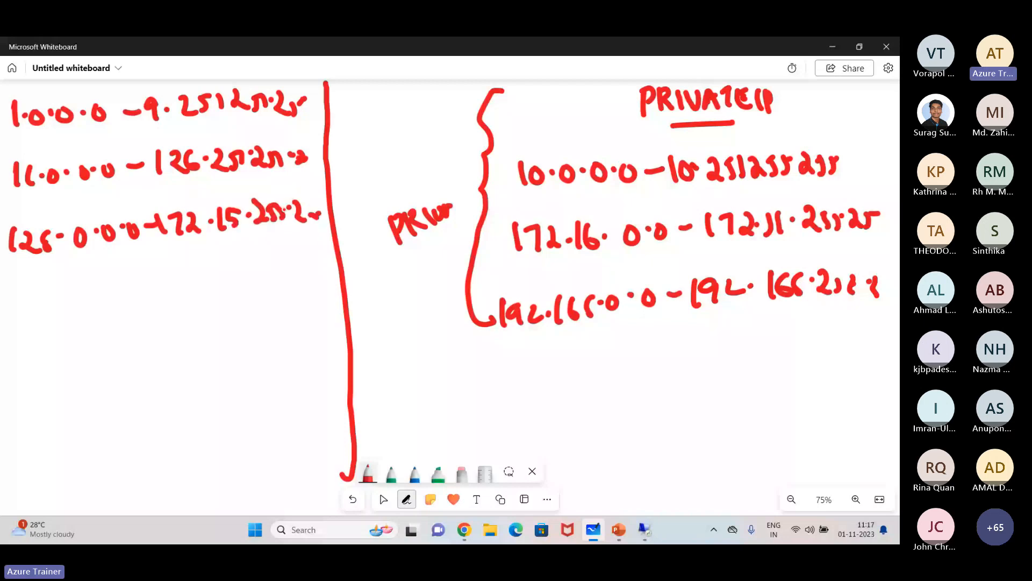
Step: Handwrite the public range 172.32.0.0 - 191.255.255.255 in red as the fourth line of the public list
left_click_drag(12, 286, 13, 309)
mouse_move(18, 289)
left_mouse_down()
mouse_move(28, 310)
mouse_move(61, 310)
left_mouse_up()
left_click(66, 295)
left_click_drag(80, 283, 82, 307)
left_click(119, 289)
mouse_move(97, 288)
left_mouse_down()
mouse_move(115, 305)
mouse_move(121, 282)
left_mouse_up()
left_click(138, 280)
left_click_drag(145, 278, 152, 277)
left_click(163, 277)
left_click_drag(176, 278, 190, 277)
left_click_drag(191, 263, 197, 287)
left_click_drag(209, 266, 212, 286)
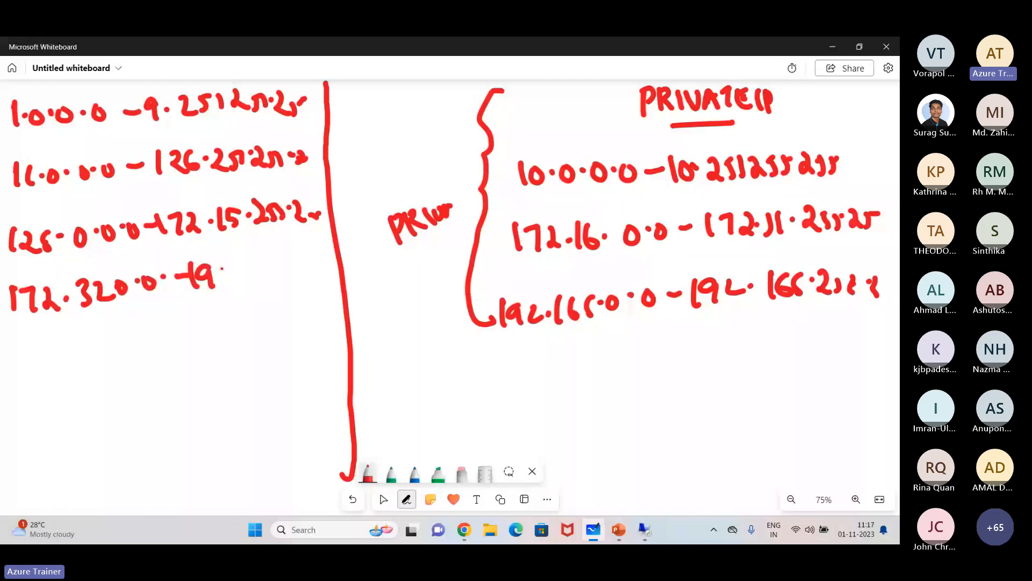
left_click_drag(221, 267, 220, 287)
left_click(229, 280)
left_click_drag(235, 271, 248, 284)
left_click_drag(252, 269, 265, 281)
left_click_drag(269, 266, 283, 279)
left_click_drag(286, 269, 306, 273)
left_click(325, 263)
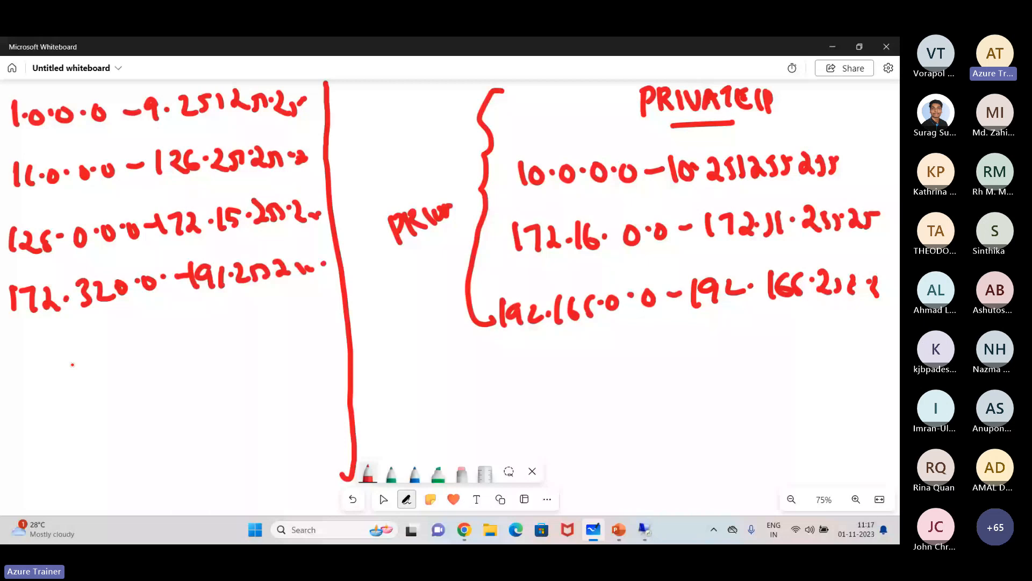
Step: Handwrite the public range 192.169.0.0 - 223.255.255.255 in red as the fifth line of the public list
mouse_move(20, 345)
left_mouse_down()
mouse_move(17, 363)
mouse_move(37, 372)
left_mouse_up()
left_click(74, 357)
left_click_drag(54, 356, 85, 361)
left_click_drag(104, 342, 98, 356)
left_click_drag(124, 340, 125, 360)
left_click(136, 350)
mouse_move(150, 328)
left_mouse_down()
mouse_move(152, 345)
mouse_move(175, 340)
left_mouse_up()
left_click(163, 334)
left_click_drag(186, 329, 220, 333)
left_click_drag(222, 315, 238, 331)
left_click_drag(241, 313, 243, 333)
left_click(260, 322)
left_click_drag(266, 313, 277, 326)
left_click_drag(282, 315, 296, 325)
left_click_drag(297, 312, 312, 323)
left_click_drag(314, 317, 332, 319)
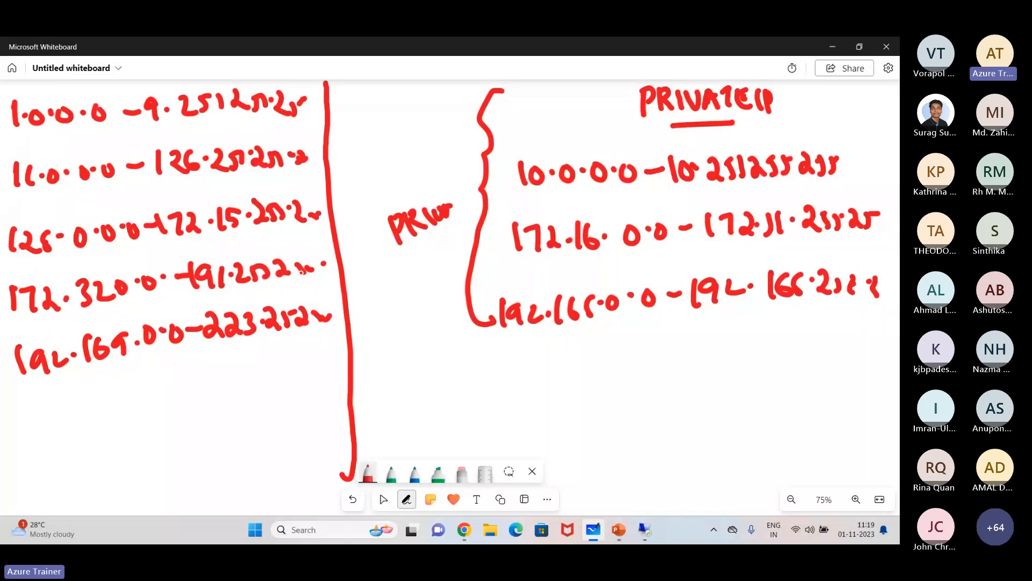
Step: Draw a horizontal red line below all the address ranges and add underlines beneath "IP" in the private heading
left_click_drag(5, 397, 838, 380)
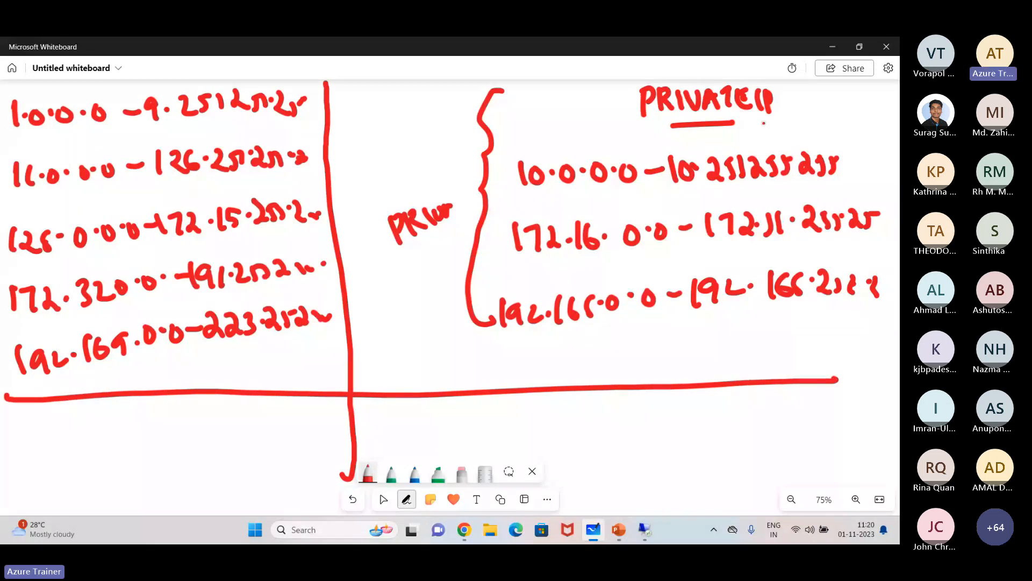
left_click_drag(736, 137, 788, 124)
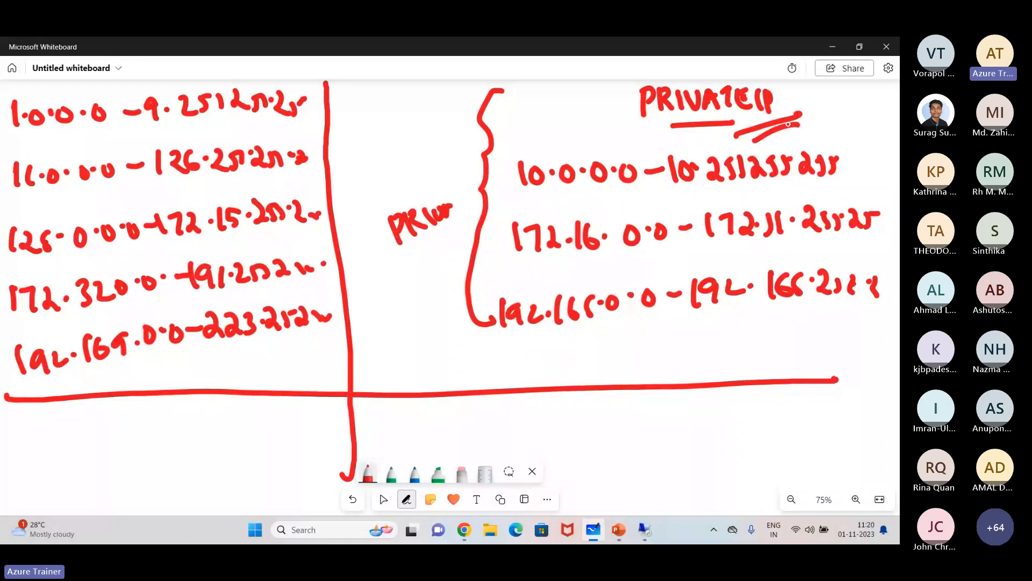
Step: Handwrite an underlined "DHCP" in red below the public ranges and circle it
left_click_drag(60, 416, 63, 444)
left_click_drag(81, 417, 112, 442)
left_click_drag(118, 420, 119, 438)
mouse_move(126, 416)
left_mouse_down()
mouse_move(127, 444)
mouse_move(146, 445)
left_mouse_up()
left_click_drag(115, 465, 147, 450)
left_click_drag(143, 415, 124, 393)
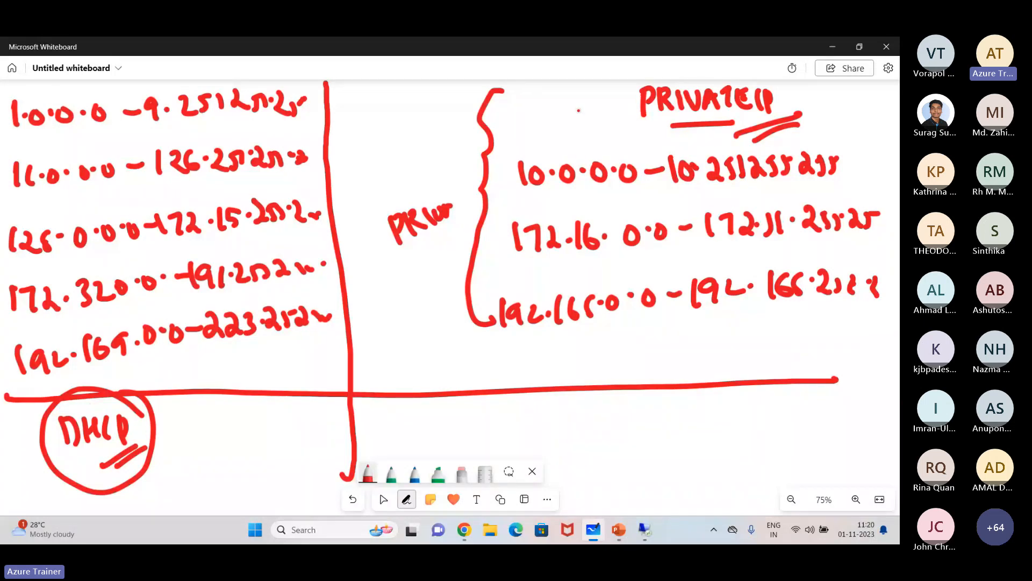
Step: Minimize the whiteboard, switch to the Microsoft Teams meeting in Chrome and send "tea break" in the chat
left_click(822, 50)
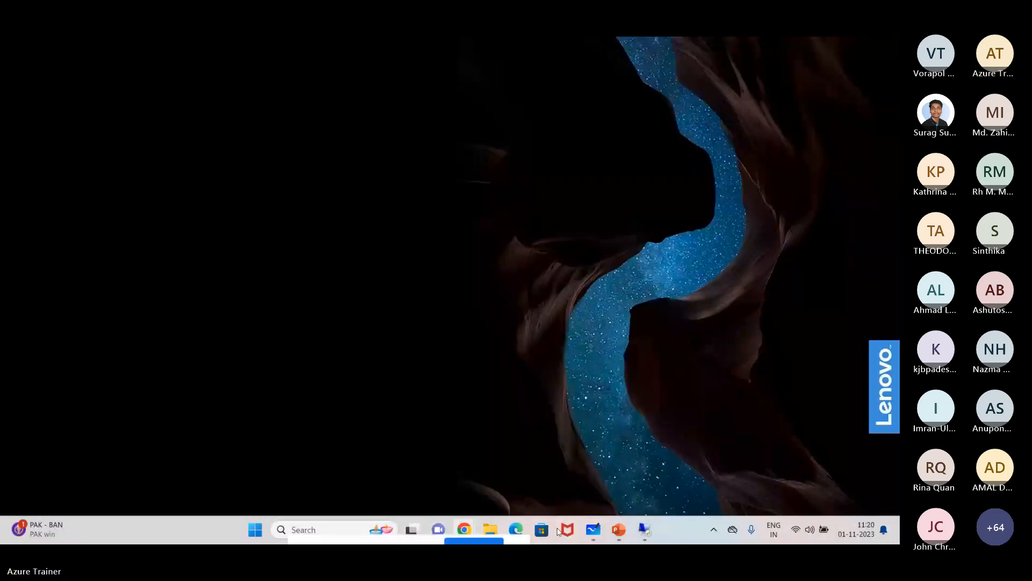
left_click(471, 532)
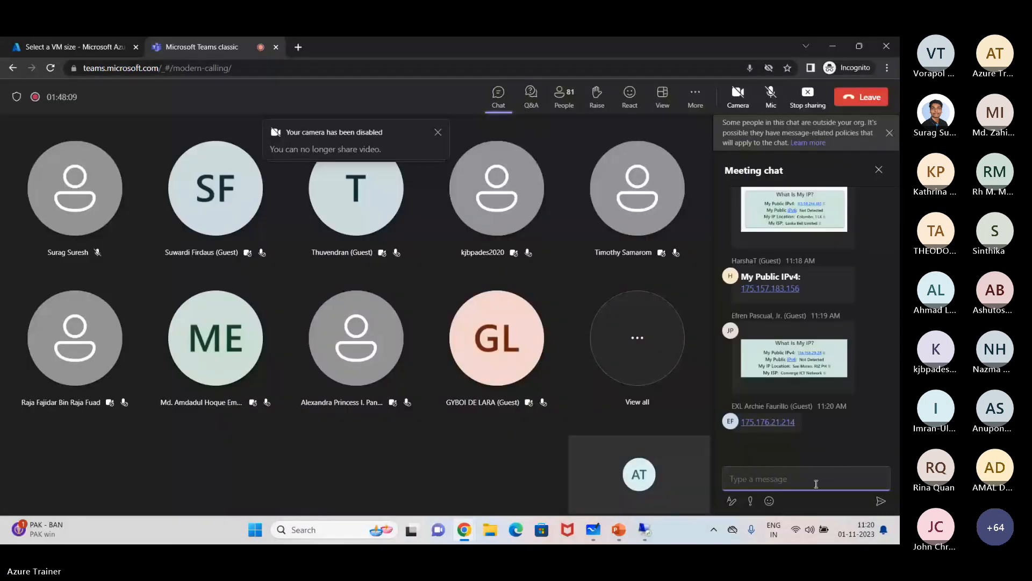
type("tea break")
key("Return")
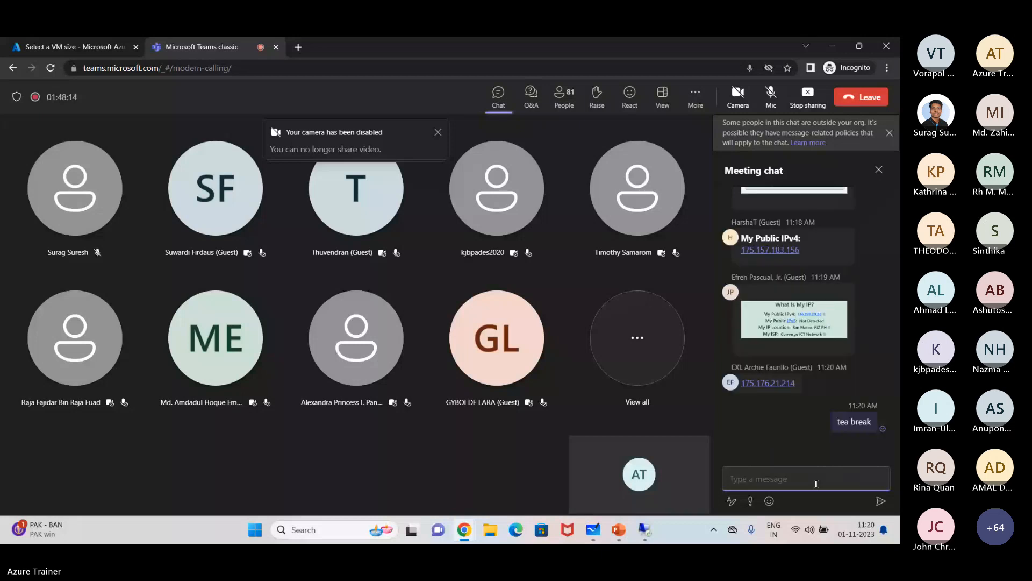
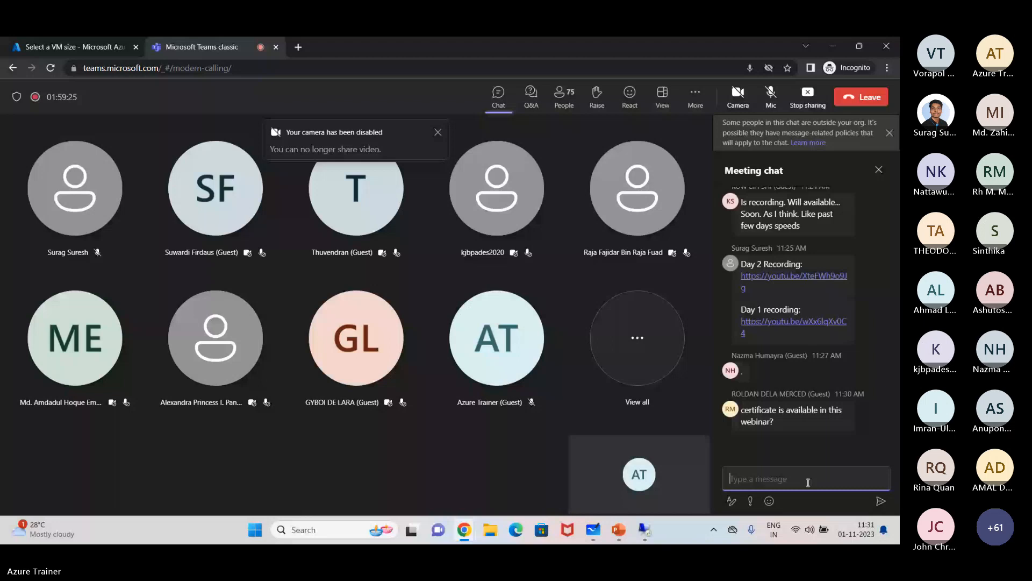
Step: Send "Session will be started in 3 min" in the meeting chat and unmute the microphone
type("Session will")
type("be started in 3")
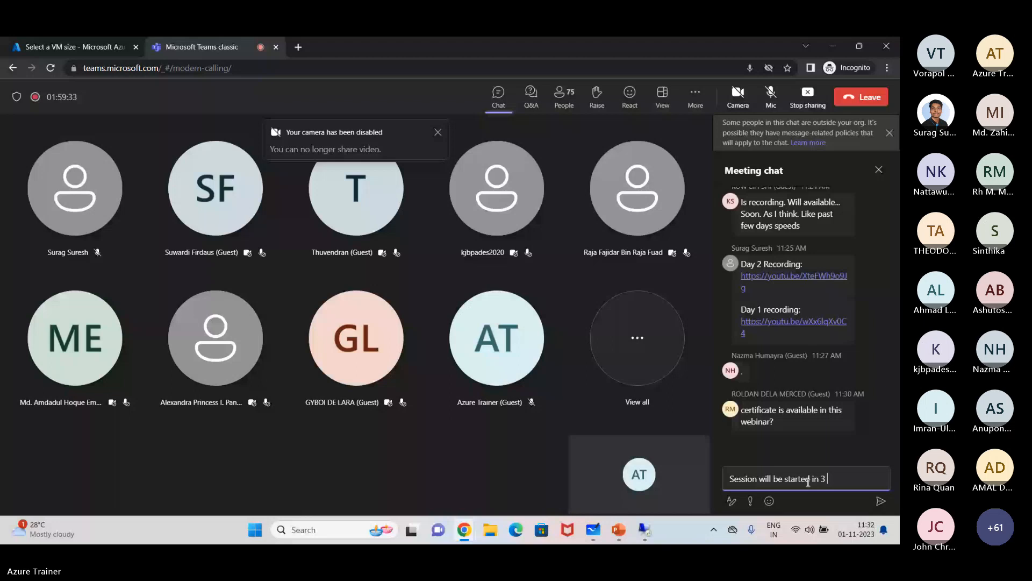
type("min")
key("Return")
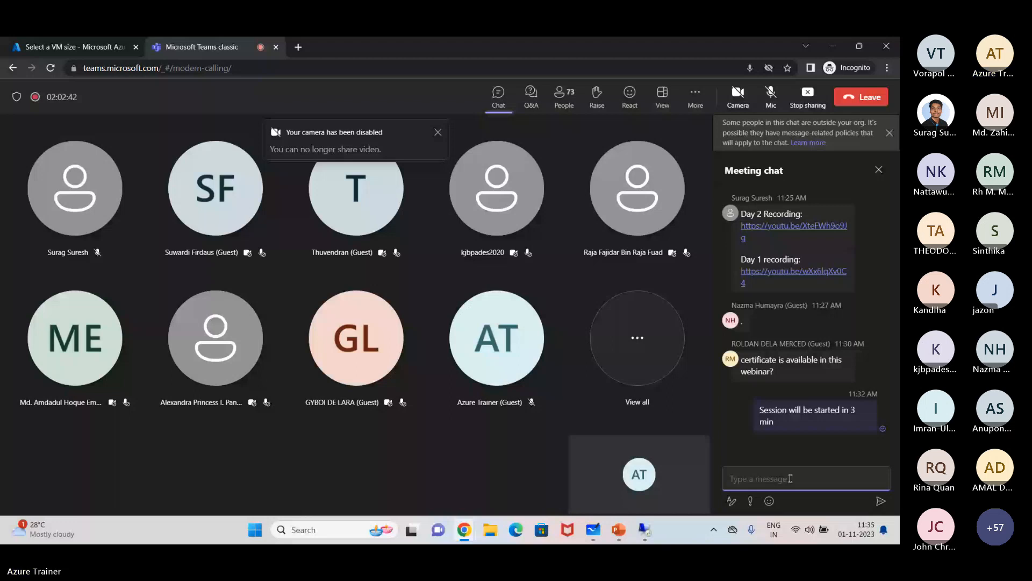
left_click(764, 97)
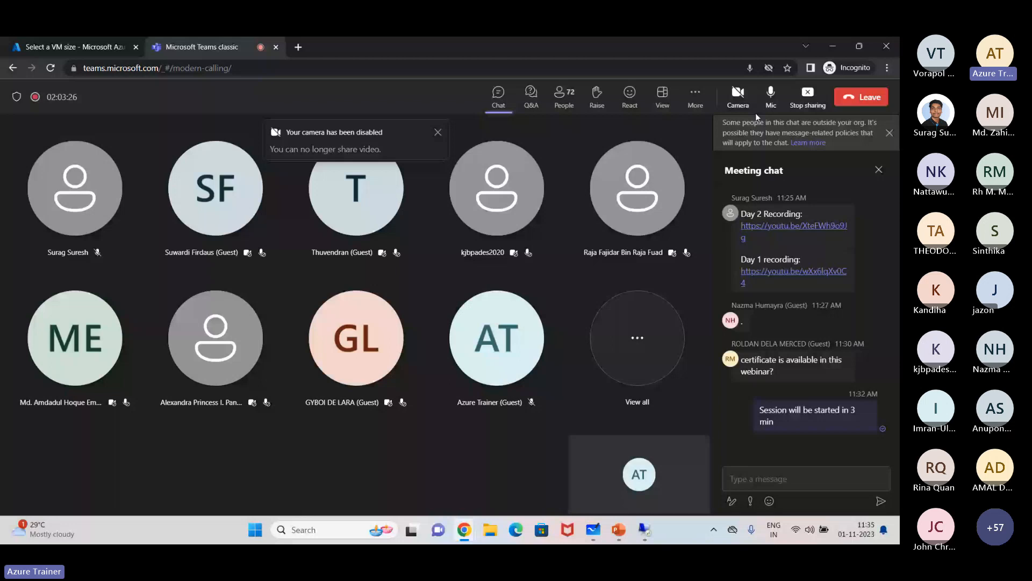
Step: Return to Microsoft Whiteboard and handwrite "MANUAL" in red on an empty area below the IP ranges
left_click(594, 529)
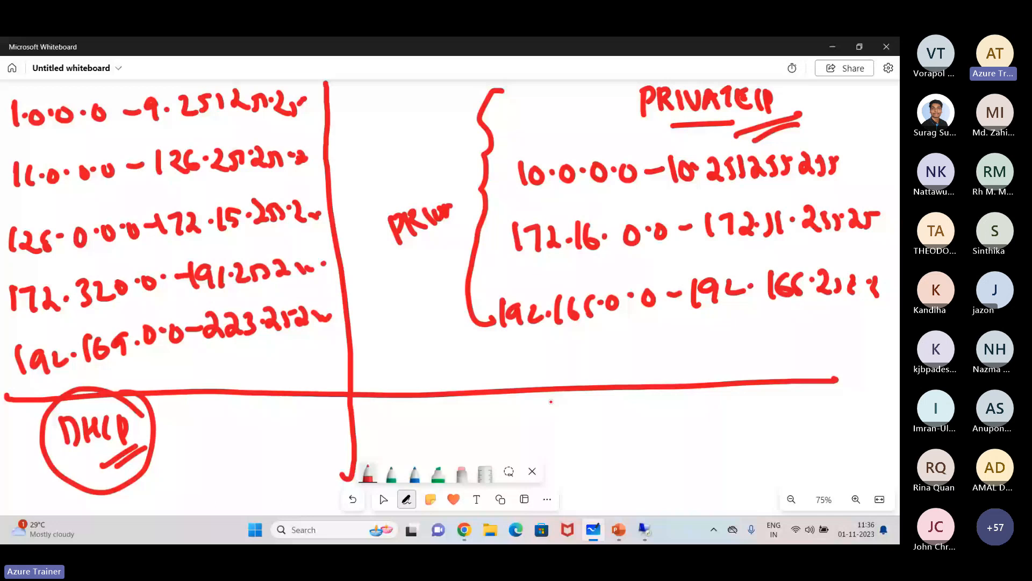
left_click(383, 499)
scroll(757, 363, "down", 4)
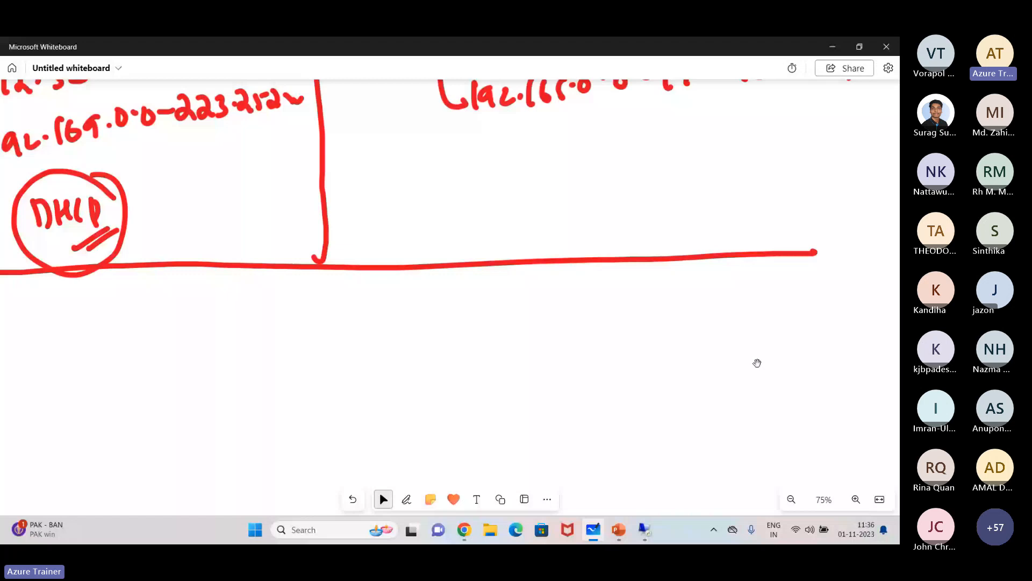
scroll(757, 363, "down", 5)
left_click(407, 499)
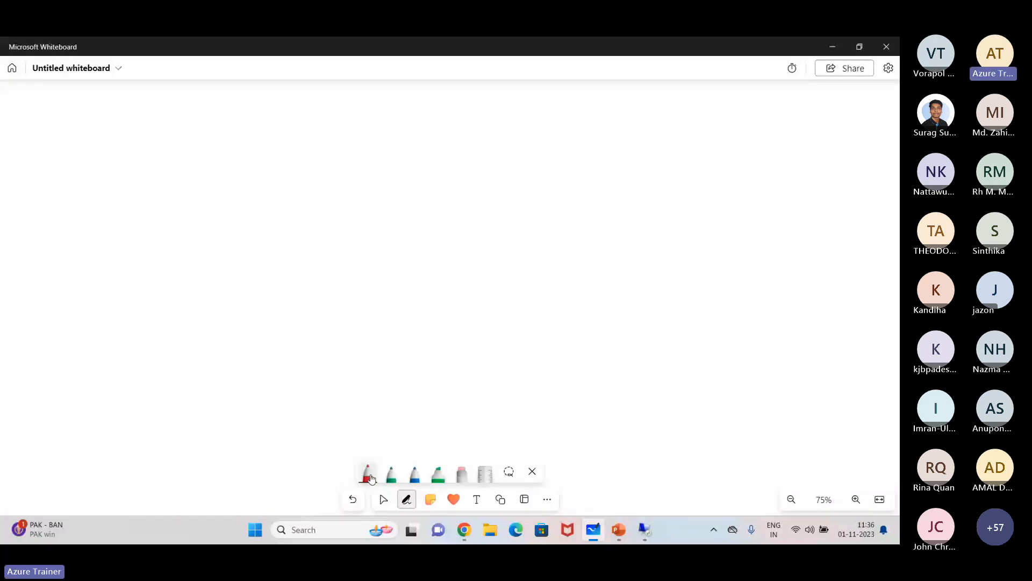
left_click(369, 475)
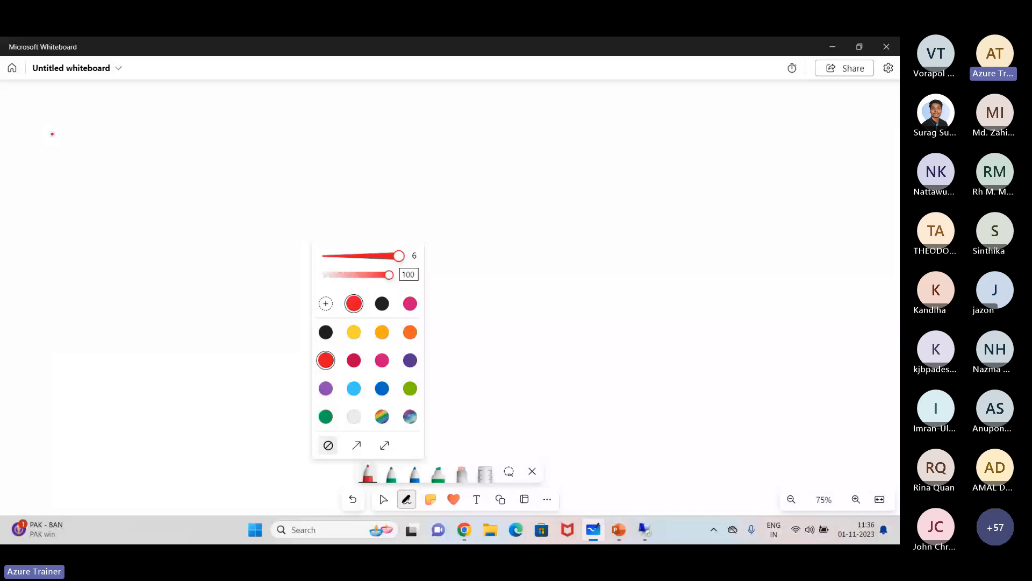
left_click_drag(52, 134, 141, 121)
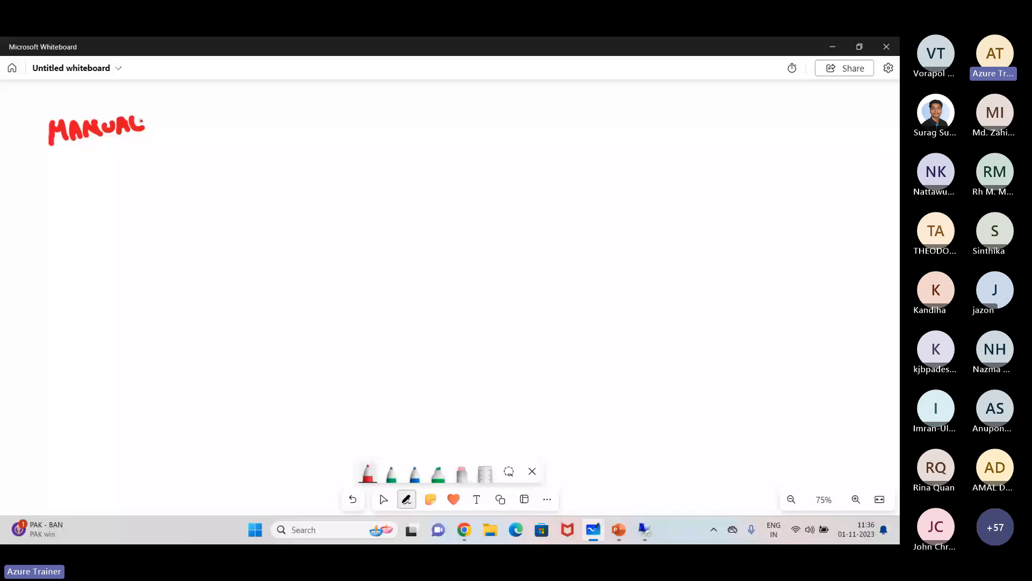
Step: Handwrite a second red heading "AUTOMATIC" across from MANUAL, with "DHCP" beneath it
left_click_drag(509, 120, 593, 110)
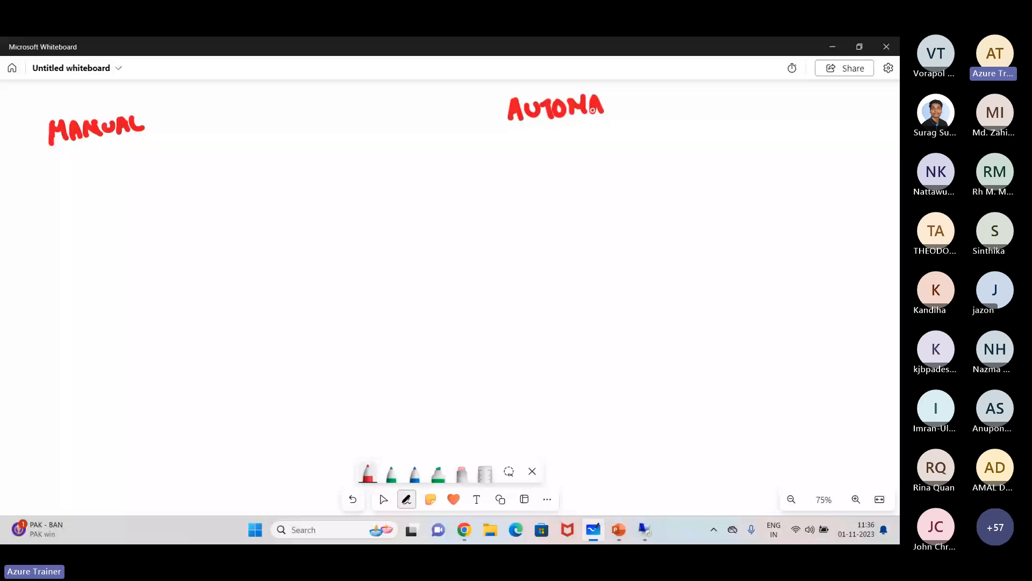
left_click_drag(606, 99, 633, 111)
left_click_drag(546, 138, 595, 144)
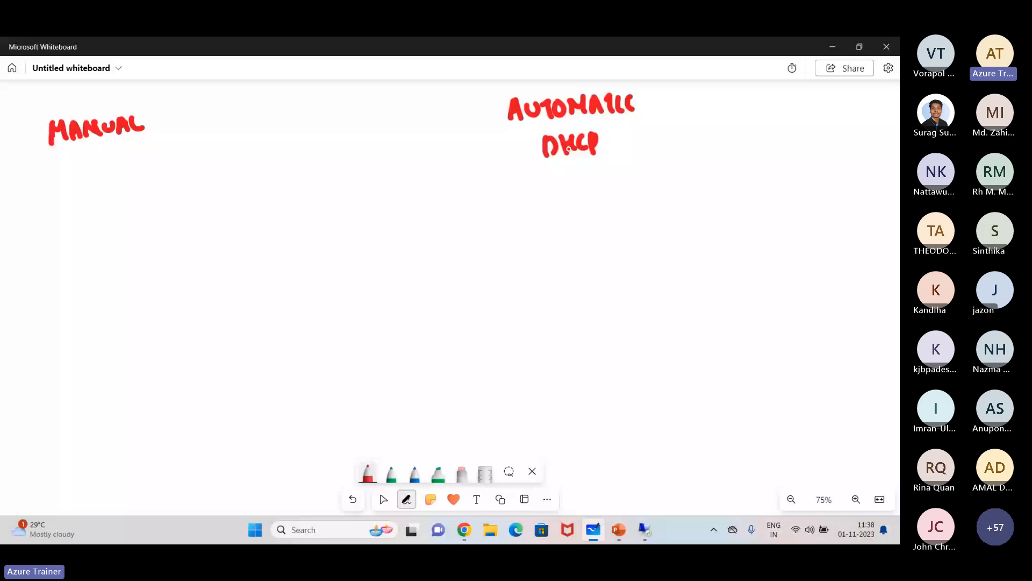
scroll(568, 149, "up", 1)
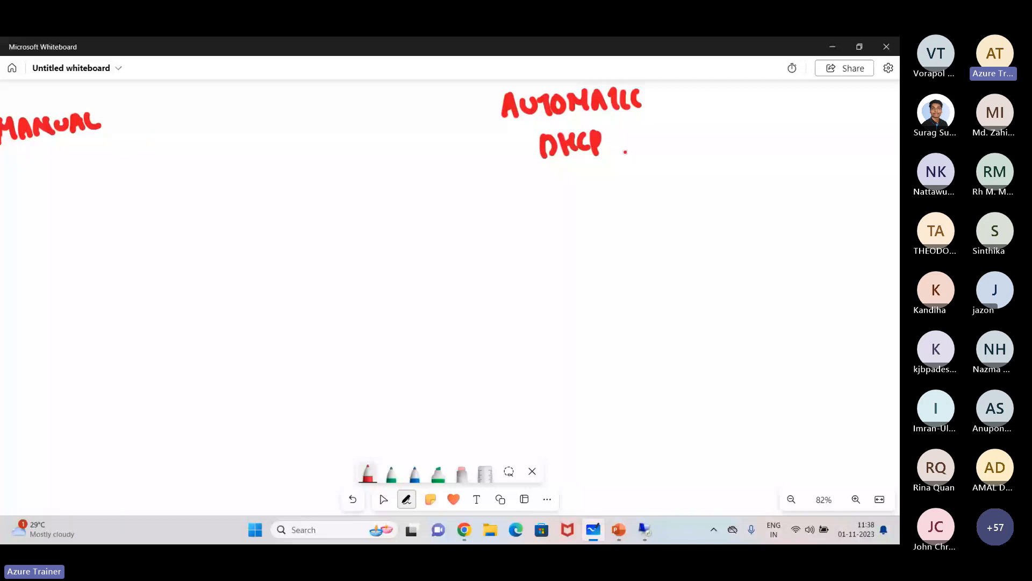
Step: Draw a tall red rectangle below the DHCP heading, divide it into three sections and label the lowest one "OS"
left_click_drag(556, 221, 554, 242)
left_click_drag(554, 250, 559, 332)
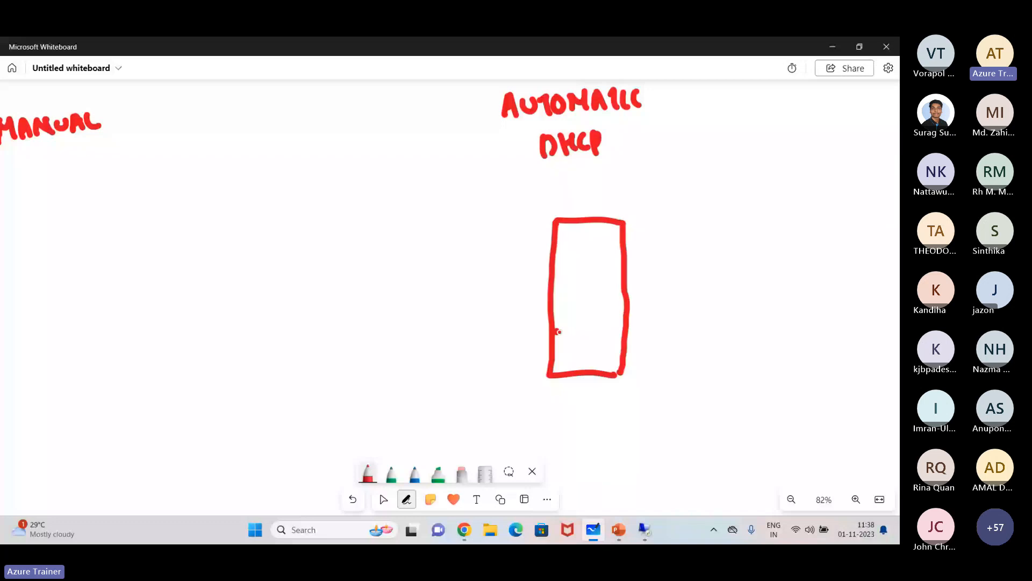
left_click_drag(558, 332, 635, 332)
left_click_drag(569, 345, 570, 345)
left_click_drag(588, 343, 581, 355)
left_click_drag(555, 294, 619, 294)
Step: Draw an arrow out of the rectangle's middle section and handwrite "DHCP" at its end
left_click_drag(632, 307, 654, 304)
left_click_drag(651, 297, 652, 310)
left_click_drag(664, 294, 664, 312)
left_click_drag(663, 293, 667, 312)
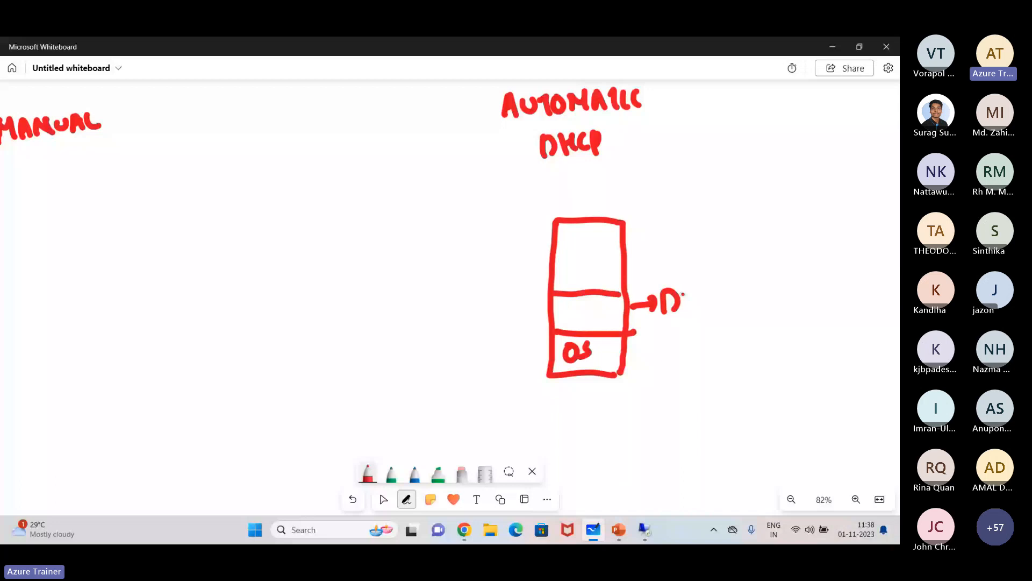
left_click_drag(684, 290, 684, 311)
left_click_drag(684, 300, 697, 299)
left_click_drag(697, 289, 697, 311)
left_click_drag(711, 290, 709, 311)
left_click_drag(716, 289, 717, 312)
left_click_drag(717, 289, 718, 301)
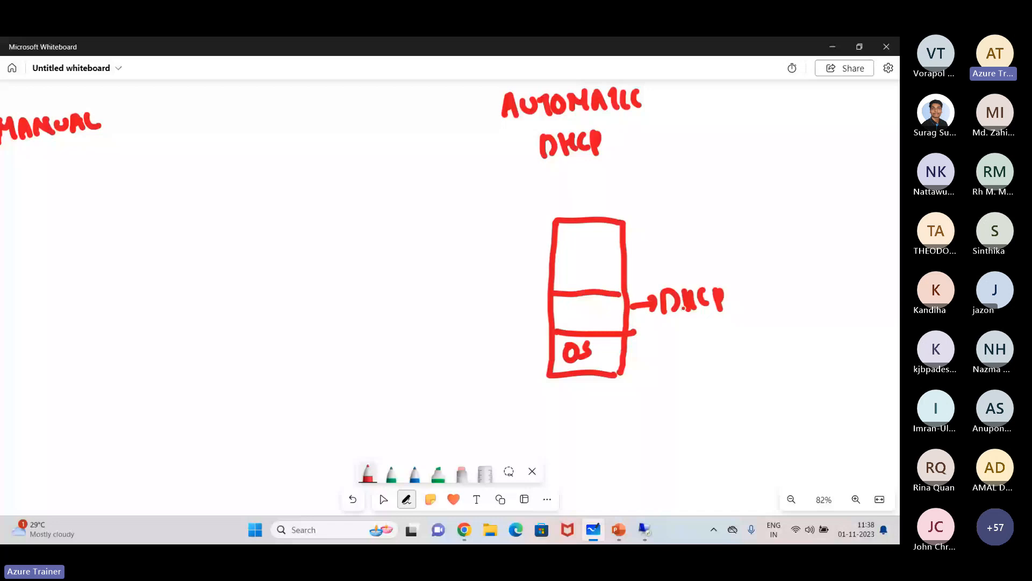
Step: Handwrite "DORA PRO" in red in the empty area between the MANUAL and AUTOMATIC headings
left_click_drag(226, 192, 229, 217)
left_click_drag(247, 195, 247, 196)
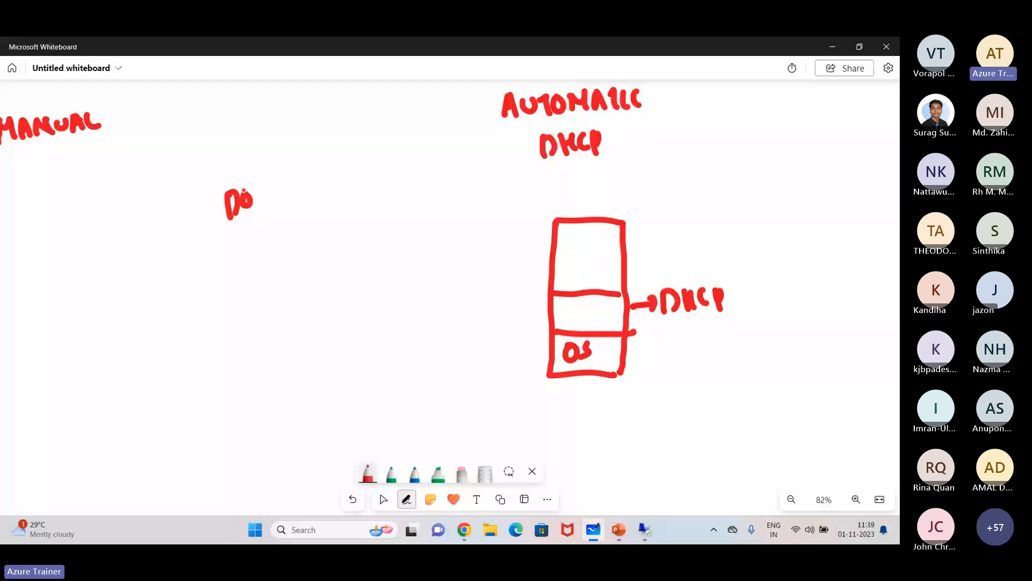
left_click_drag(256, 191, 259, 214)
left_click_drag(269, 188, 265, 209)
left_click_drag(272, 209, 284, 203)
left_click_drag(291, 205, 294, 186)
left_click_drag(304, 202, 316, 185)
left_click_drag(321, 178, 326, 185)
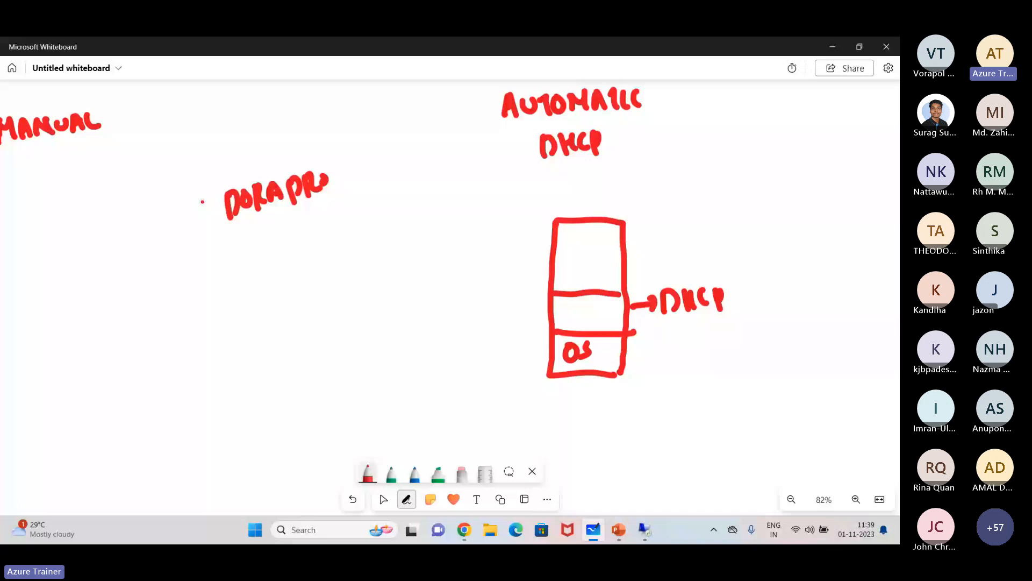
Step: Handwrite "DHCP SCOP" in red below the DORA PRO note
left_click_drag(235, 257, 237, 276)
left_click_drag(235, 257, 239, 274)
left_click_drag(251, 254, 255, 271)
left_click_drag(260, 253, 266, 268)
left_click_drag(277, 249, 279, 264)
left_click_drag(285, 249, 288, 266)
left_click_drag(285, 247, 290, 261)
left_click_drag(298, 245, 308, 241)
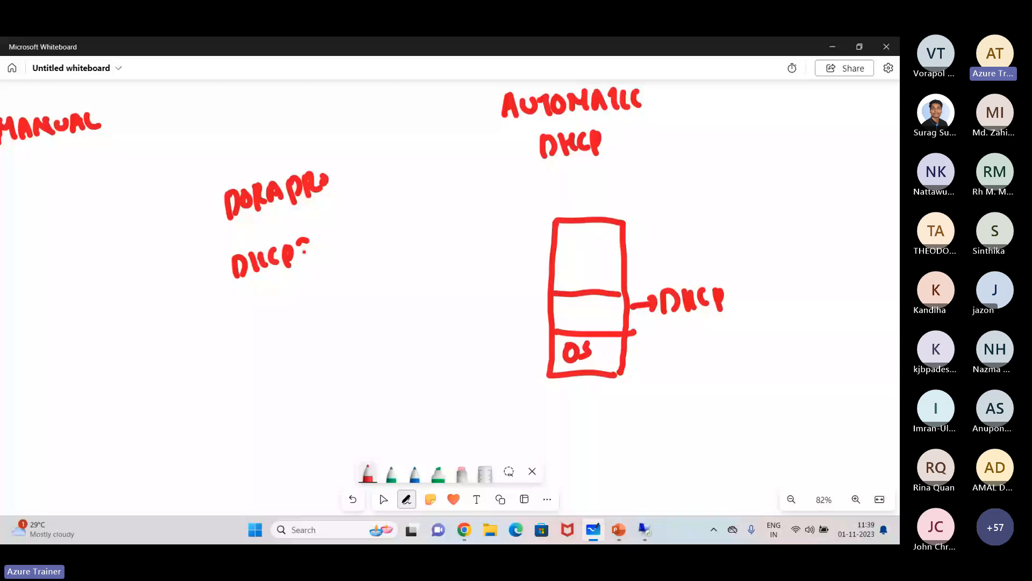
left_click_drag(304, 252, 299, 262)
left_click_drag(319, 247, 330, 248)
left_click_drag(336, 237, 338, 253)
Step: Handwrite another "DHCP" line below DHCP SCOP, followed by an "R"
left_click_drag(270, 293, 271, 312)
left_click_drag(291, 291, 307, 303)
left_click_drag(318, 286, 321, 302)
left_click_drag(327, 284, 331, 307)
left_click_drag(363, 273, 365, 290)
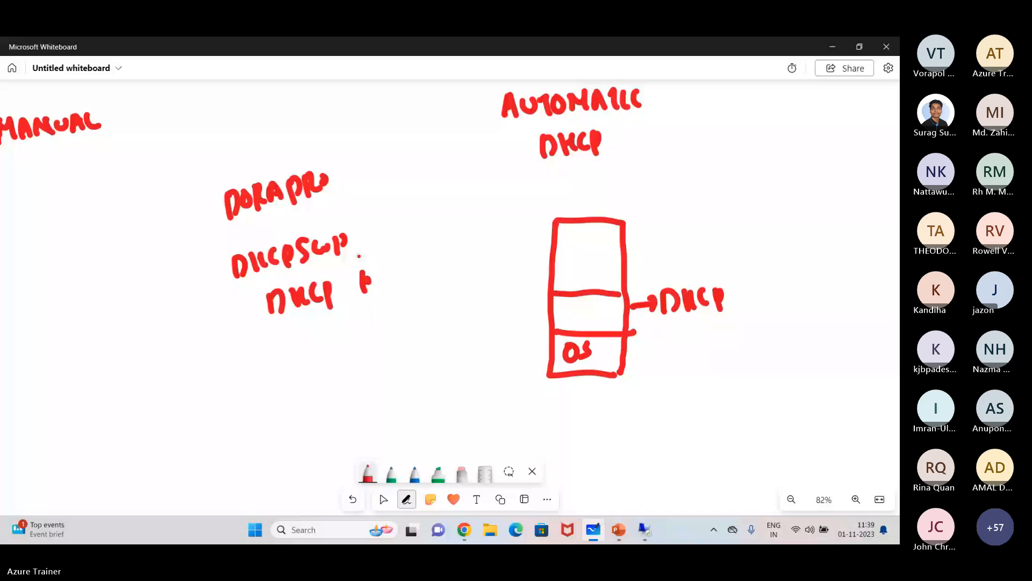
Step: Switch to the Azure portal in Chrome and examine the Server1 and Webserver networking properties, highlighting Webserver's private IP address
mouse_move(464, 530)
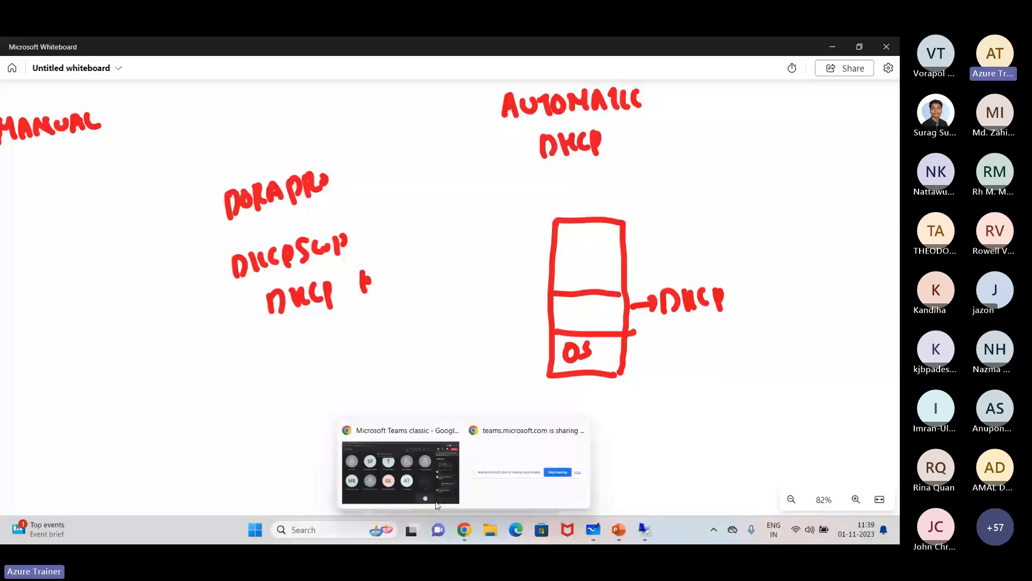
left_click(437, 505)
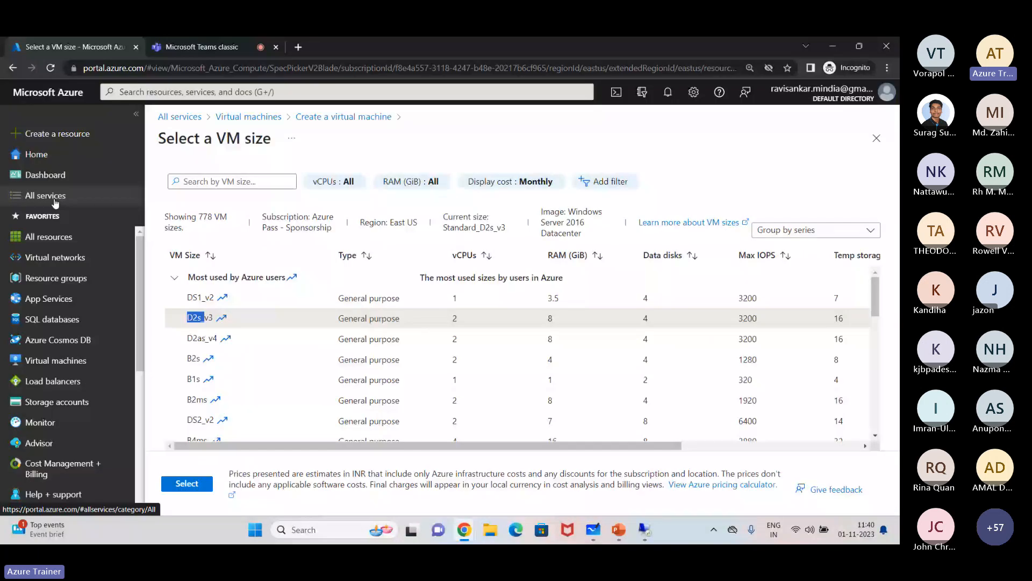
left_click(54, 200)
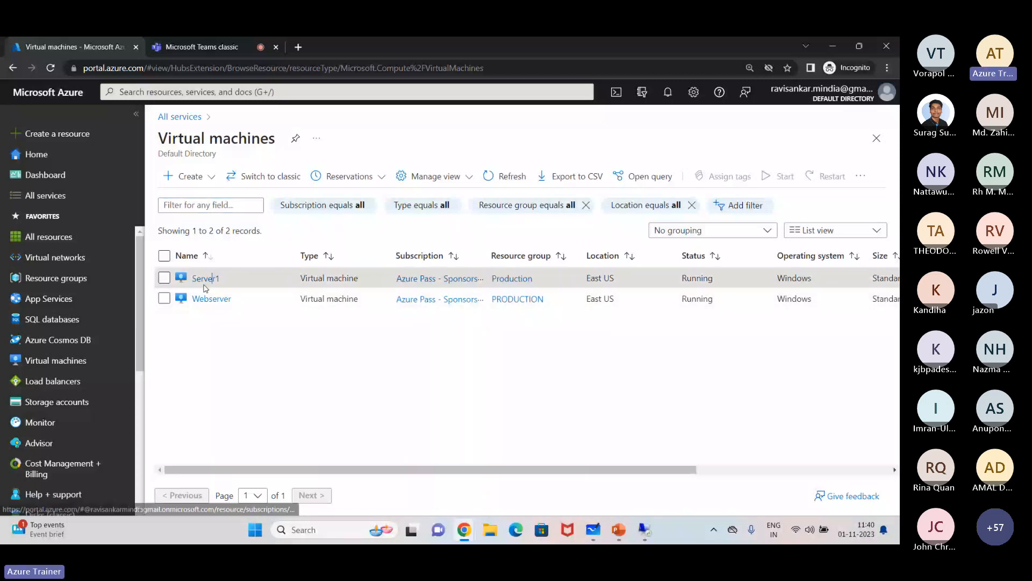
left_click(205, 280)
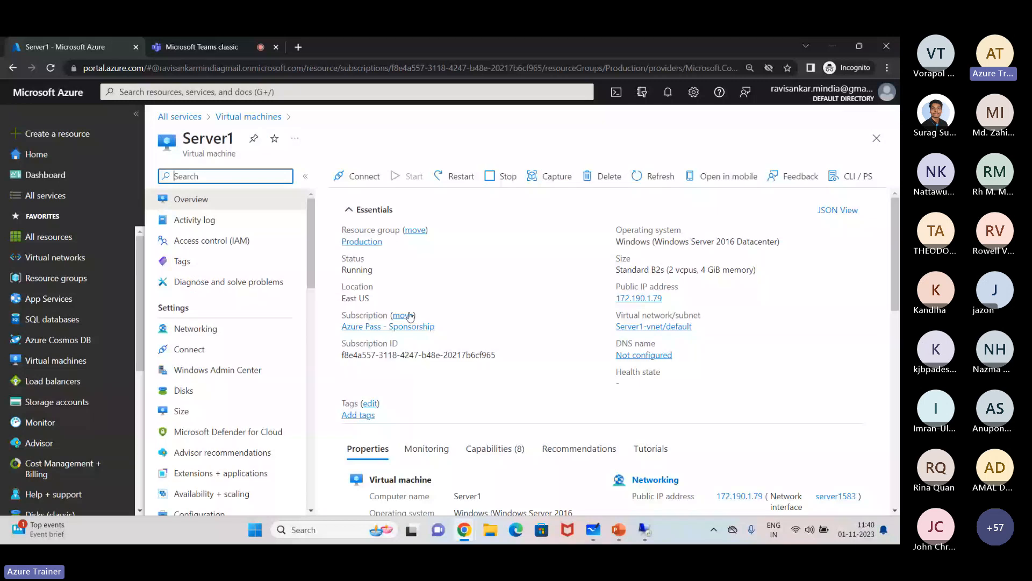
scroll(694, 390, "down", 5)
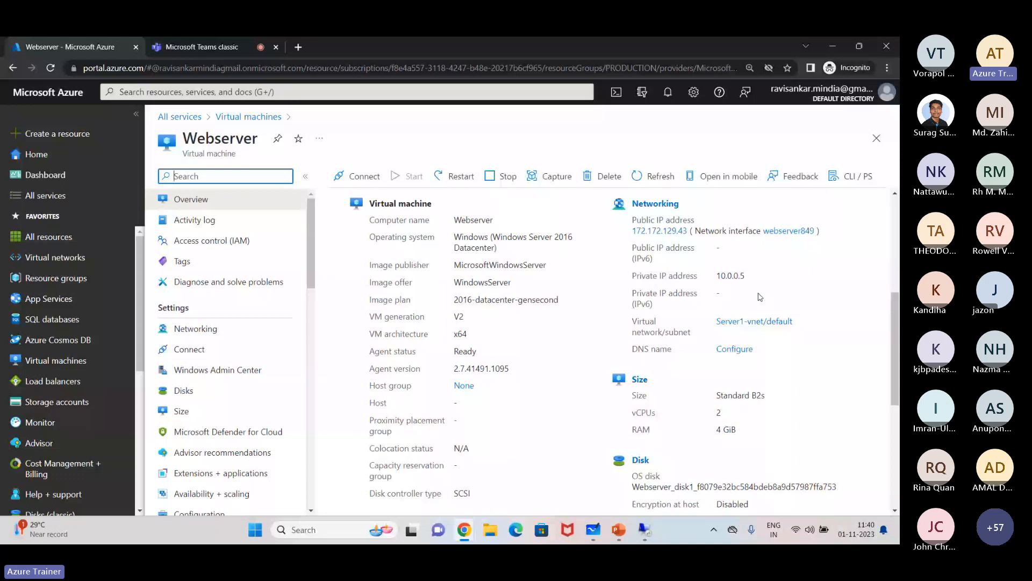
left_click_drag(746, 276, 717, 285)
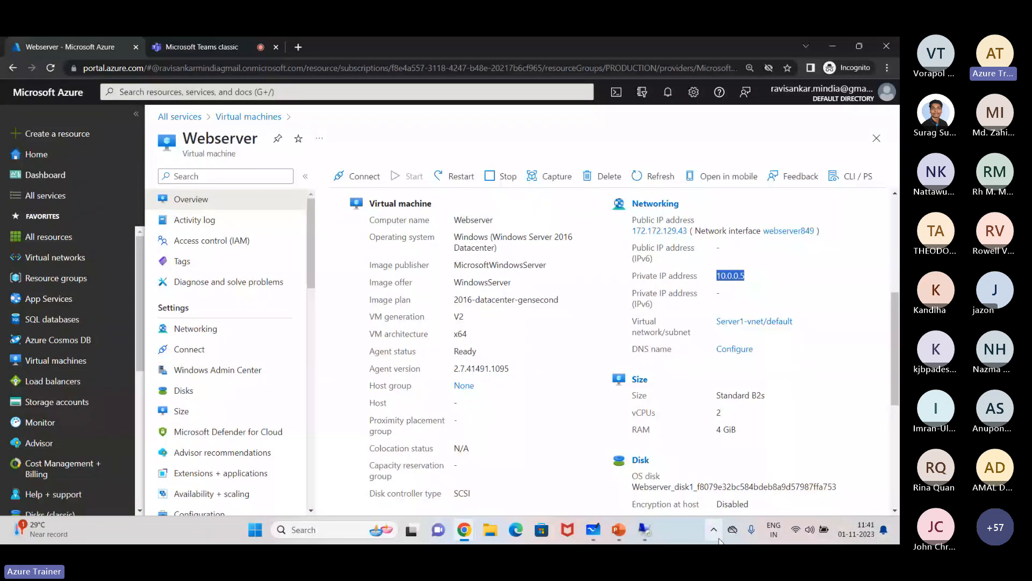
Step: Return to Microsoft Whiteboard and handwrite "VNET" with "VPC" below it in red on a blank area
left_click(591, 531)
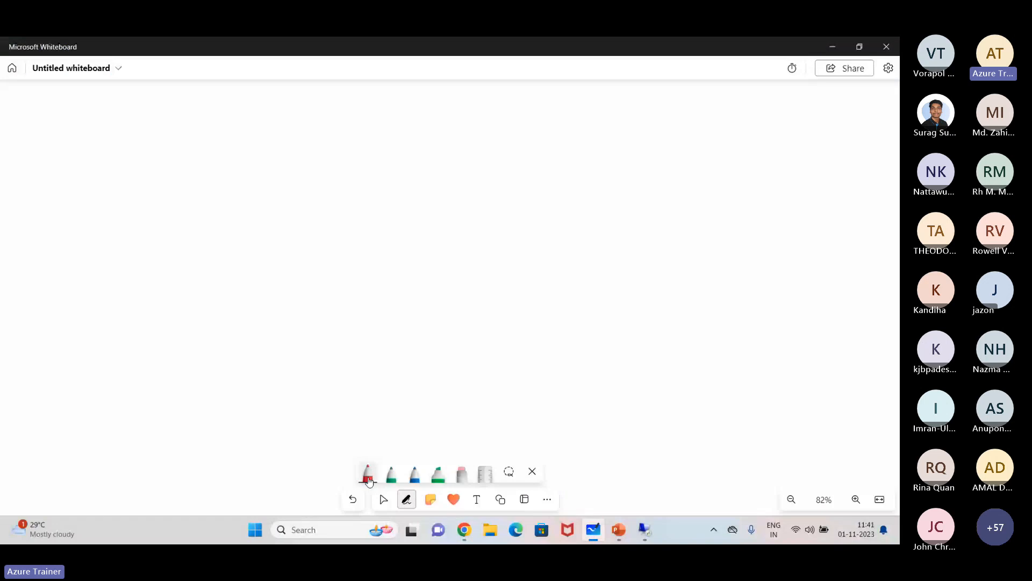
left_click_drag(649, 109, 663, 108)
left_click_drag(673, 125, 690, 106)
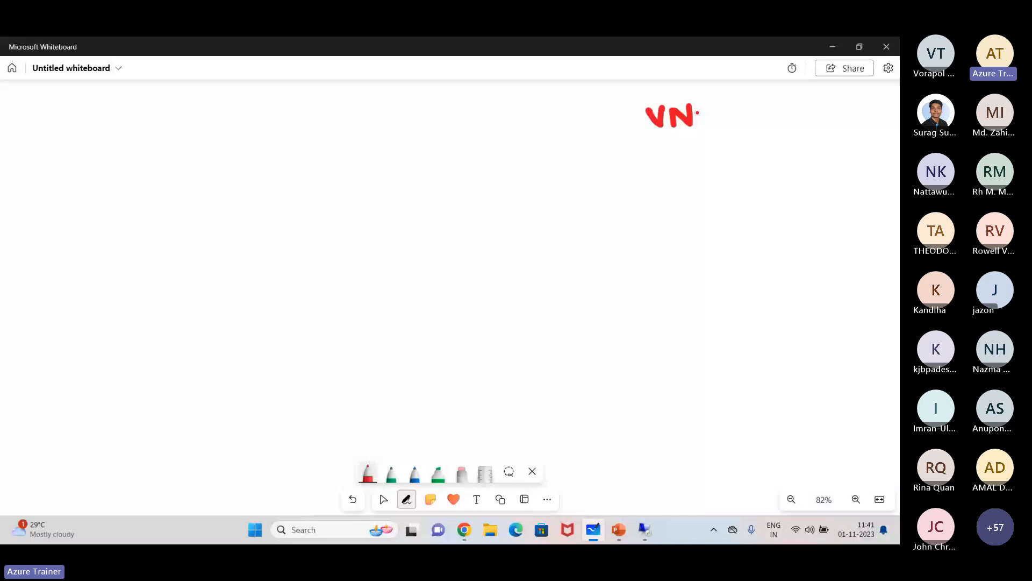
left_click_drag(708, 106, 708, 123)
left_click_drag(714, 108, 722, 124)
left_click_drag(661, 161, 681, 162)
left_click_drag(687, 161, 689, 171)
left_click_drag(718, 162, 719, 176)
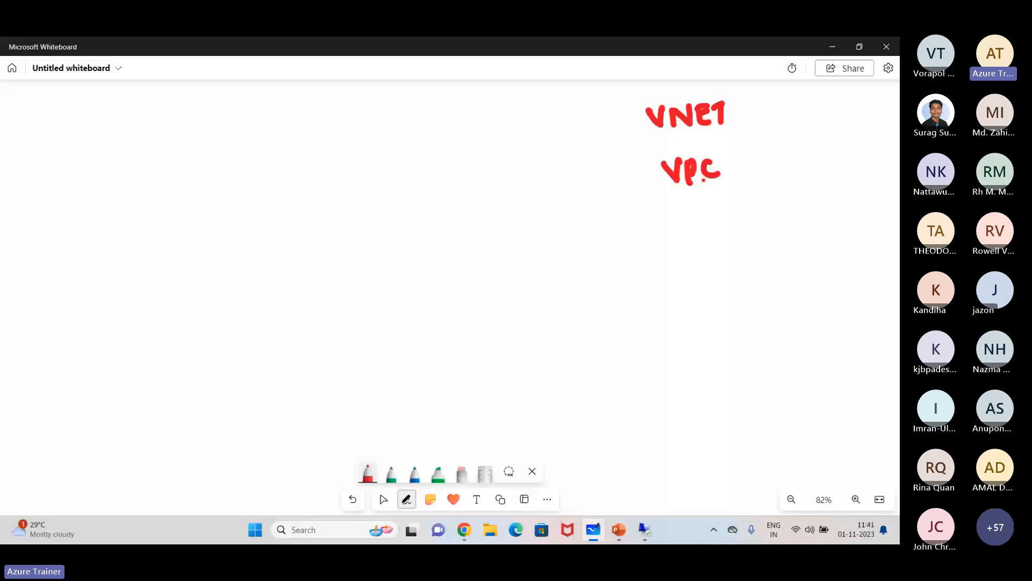
Step: Handwrite "CLOUD N/W" in red beneath VPC
left_click_drag(674, 241, 671, 258)
left_click_drag(682, 241, 696, 254)
left_click_drag(704, 243, 705, 243)
left_click_drag(713, 243, 725, 241)
left_click_drag(731, 239, 731, 253)
left_click_drag(729, 238, 732, 254)
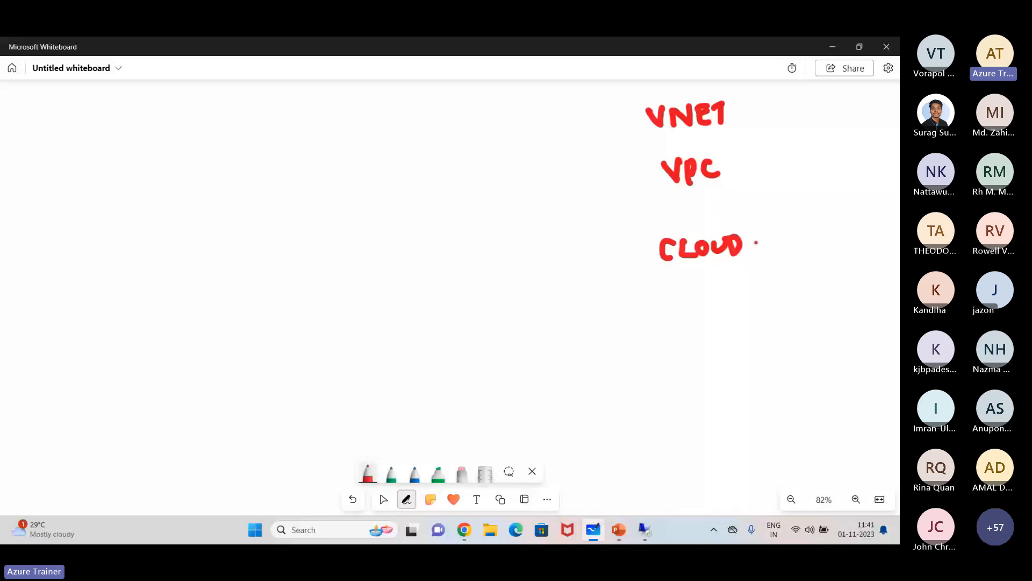
left_click_drag(756, 252, 769, 218)
left_click_drag(778, 215, 773, 251)
left_click_drag(781, 230, 805, 229)
Step: Group VNET, VPC and CLOUD N/W with a curly brace, double-underline VNET and draw an arrow pointing at the brace
left_click_drag(610, 90, 627, 237)
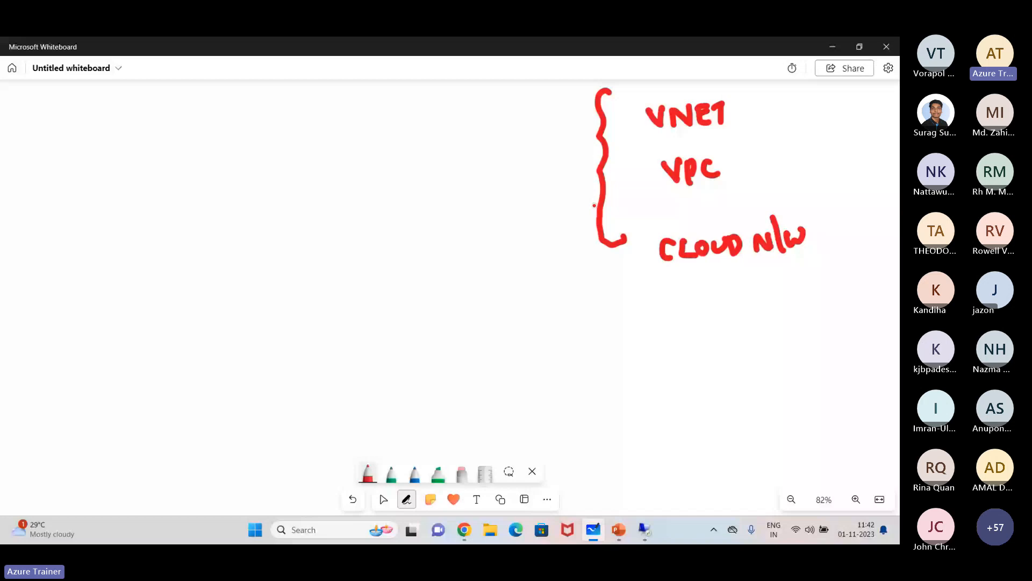
left_click_drag(726, 128, 753, 129)
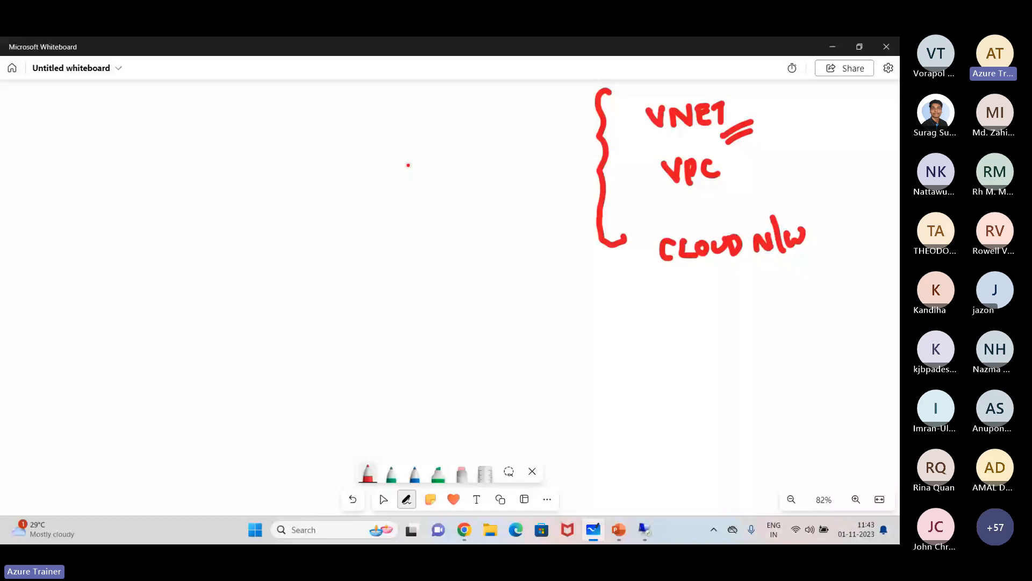
left_click_drag(453, 156, 569, 123)
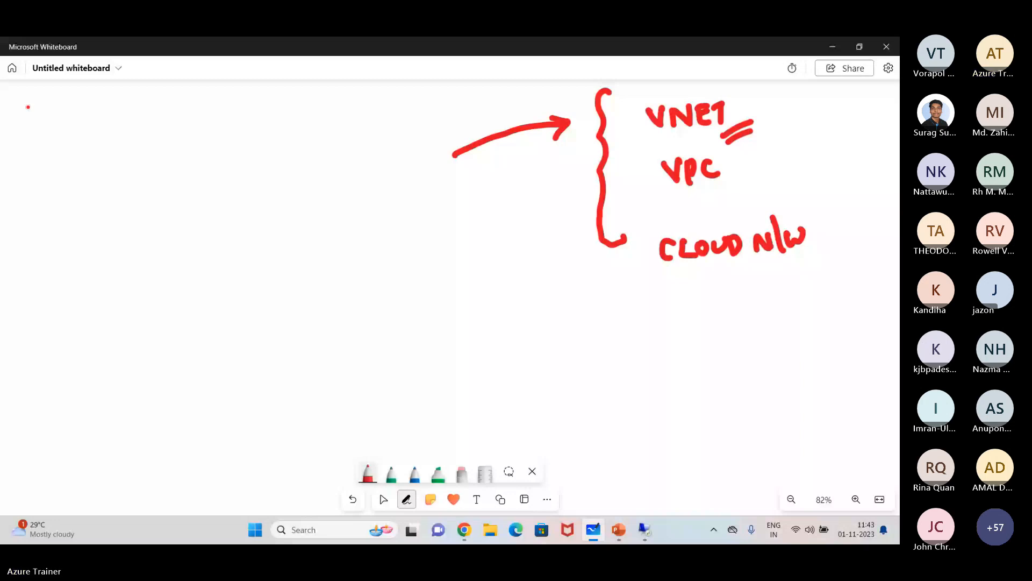
Step: Handwrite "PUBLIC" and "PRIVATE IP" across from the network list, then connect a circled VNET to them by arrow and double-underline PRIVATE IP
left_click_drag(28, 107, 123, 127)
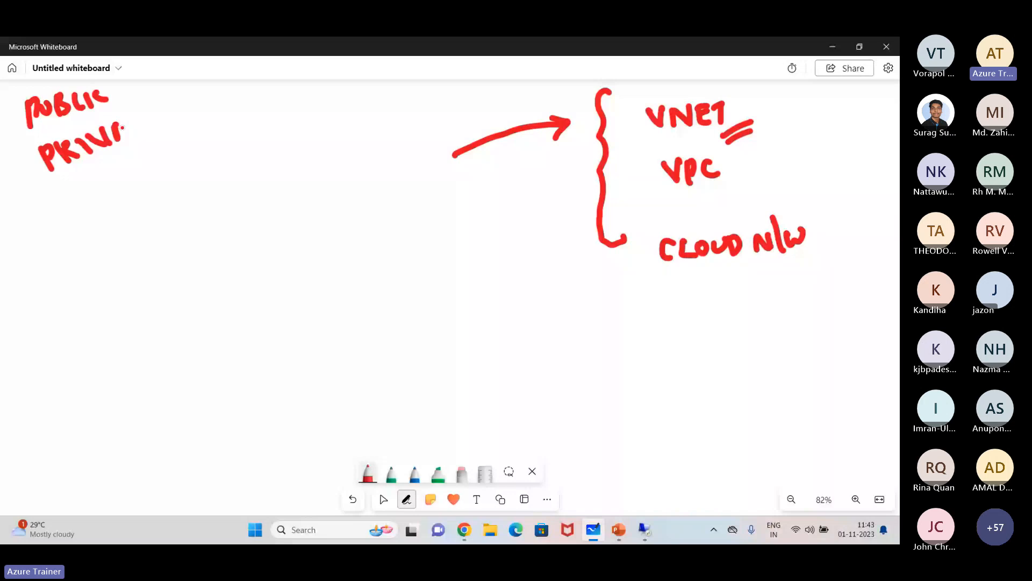
left_click_drag(123, 127, 181, 107)
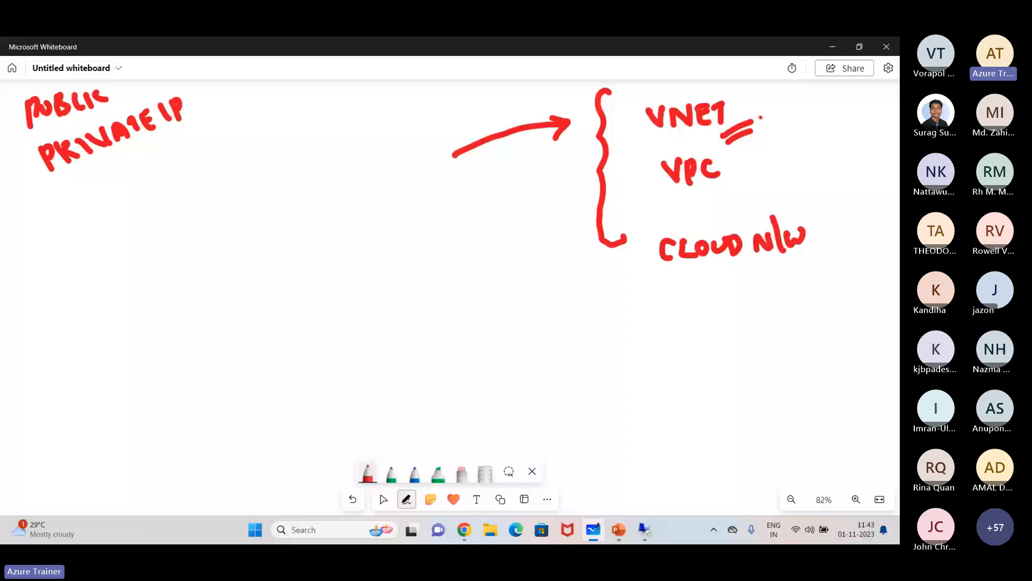
left_click_drag(746, 101, 232, 104)
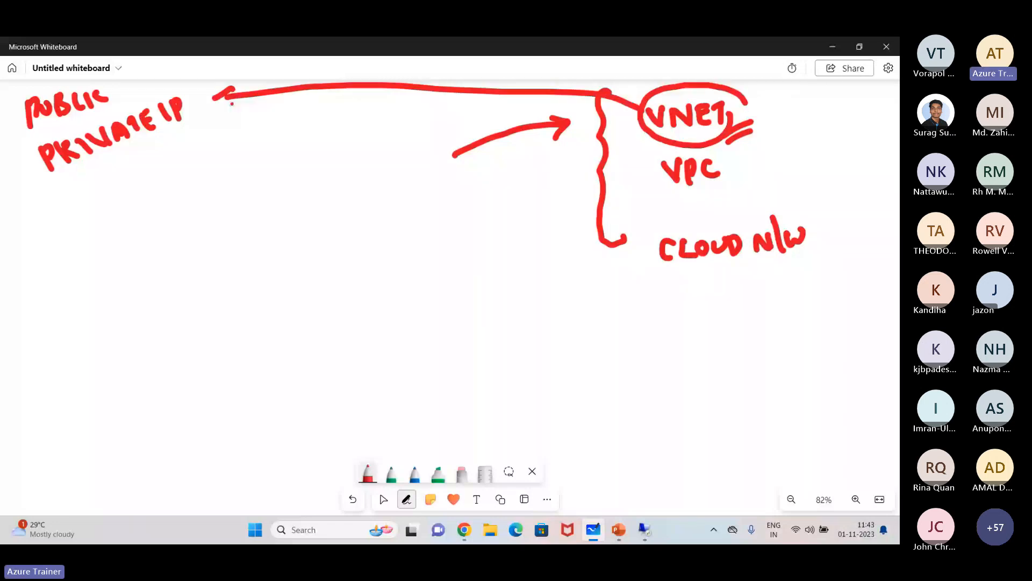
left_click_drag(215, 97, 243, 109)
left_click_drag(117, 175, 191, 128)
left_click_drag(142, 175, 193, 145)
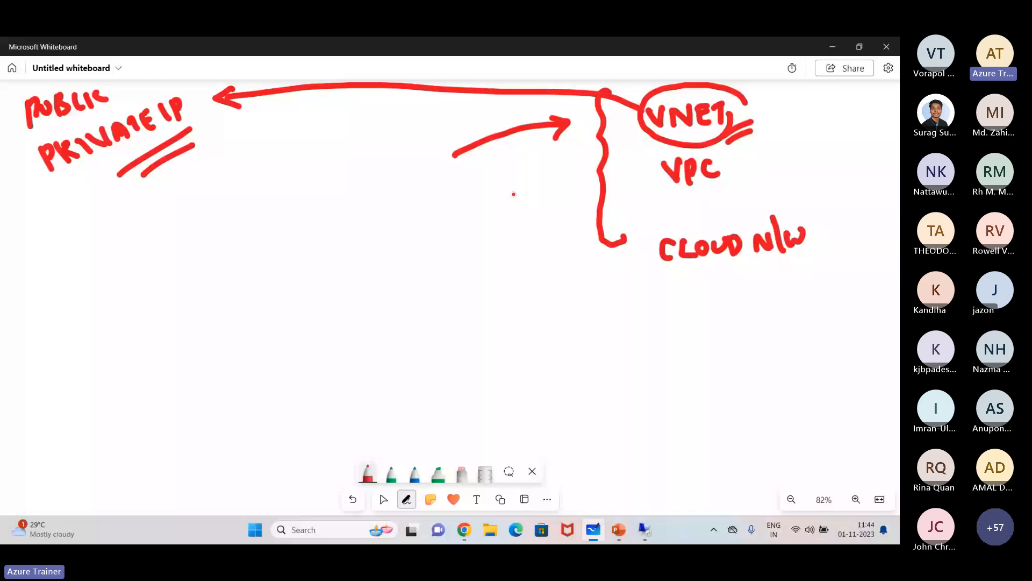
Step: Handwrite the first private range "10.X" in red below PRIVATE IP
left_click_drag(226, 168, 228, 191)
left_click_drag(245, 171, 243, 173)
left_click(264, 176)
left_click_drag(279, 165, 296, 186)
left_click_drag(293, 165, 282, 186)
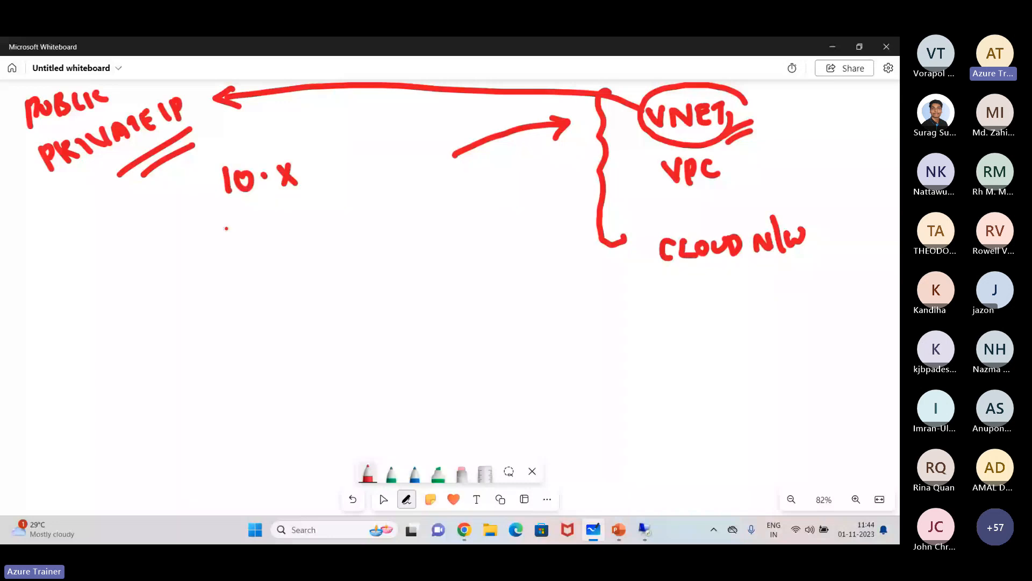
Step: Add "172.X" and "192.X" beneath 10.X and enclose the three ranges with a curly brace
left_click_drag(223, 222, 225, 246)
left_click_drag(230, 231, 241, 245)
left_click_drag(251, 228, 265, 241)
left_click(269, 237)
left_click_drag(284, 222, 295, 236)
left_click_drag(292, 219, 290, 237)
left_click_drag(233, 280, 234, 304)
left_click_drag(252, 285, 256, 305)
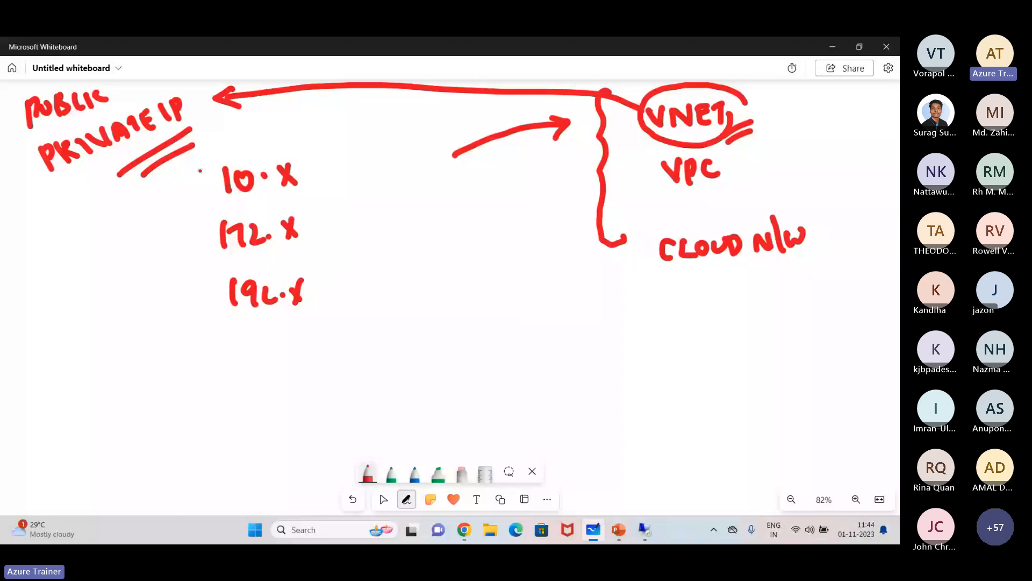
left_click_drag(205, 159, 229, 315)
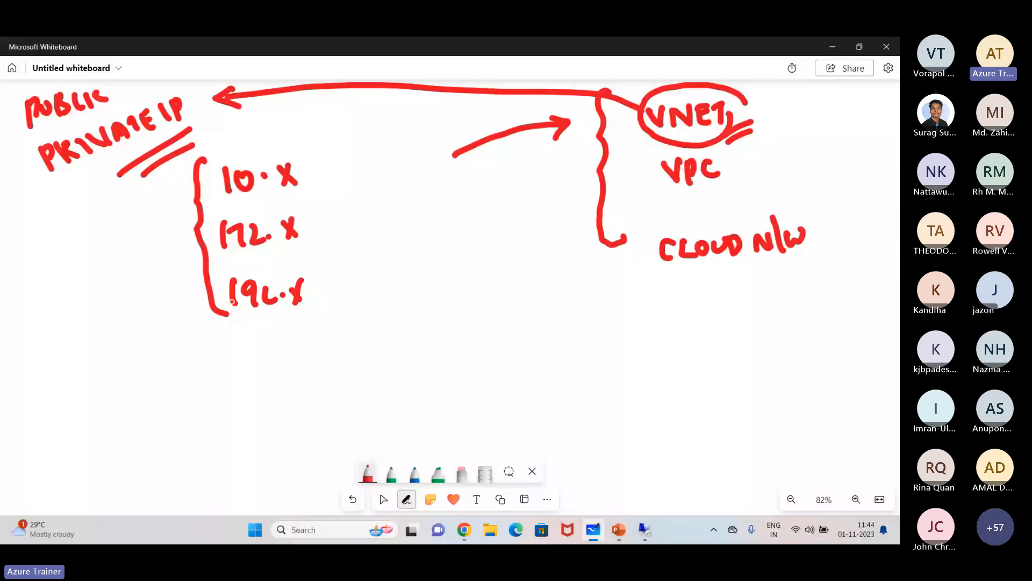
Step: Switch to the Azure portal in Chrome and delete the Production resource group, entering "Production" as the confirmation name
key("alt+Tab")
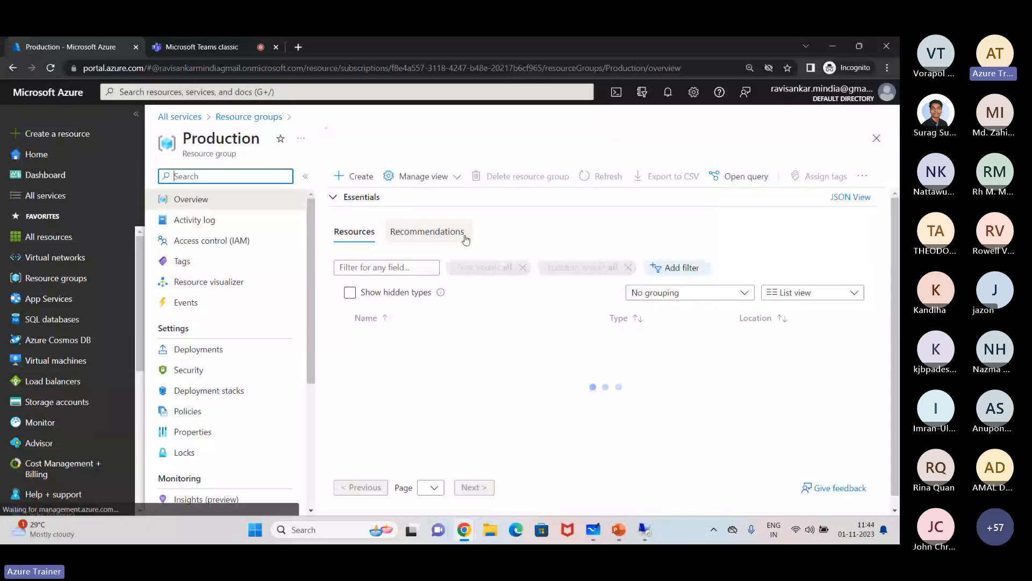
left_click(577, 470)
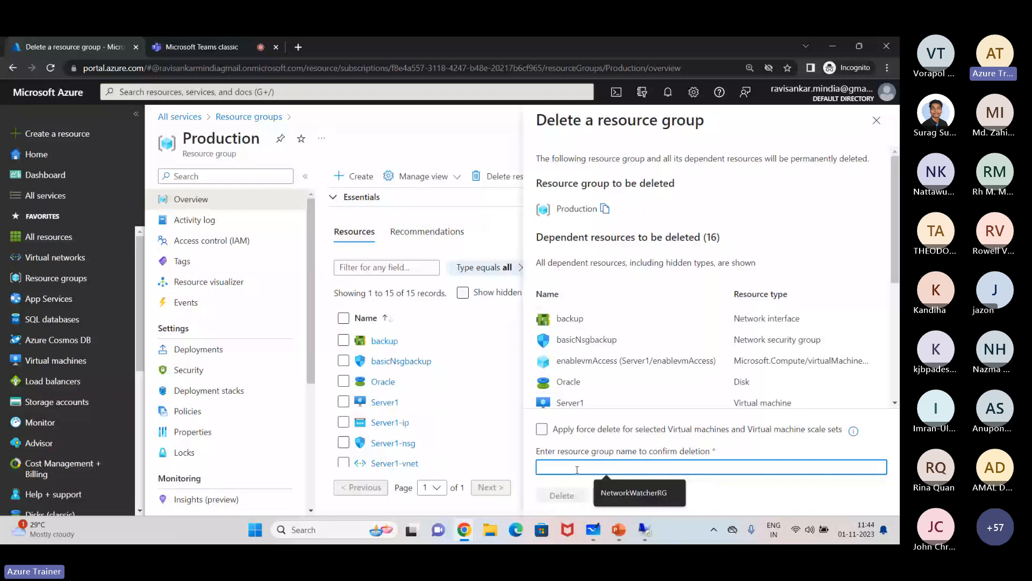
type("Production")
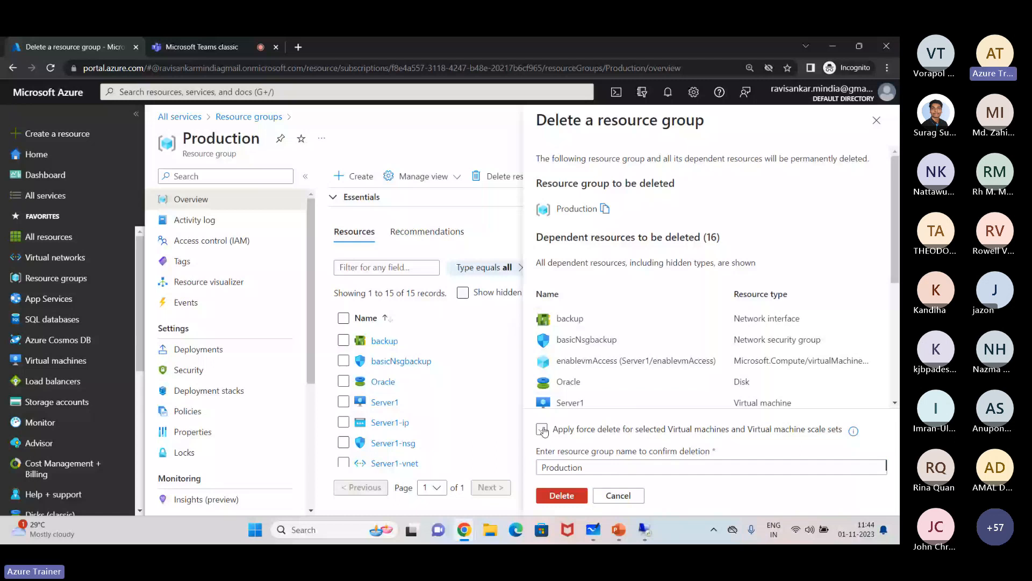
left_click(561, 495)
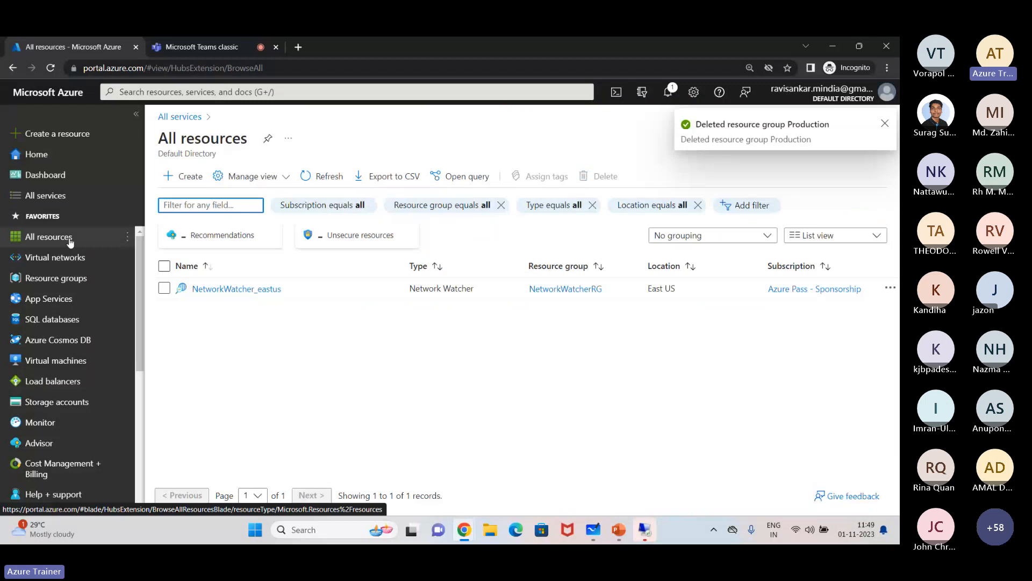
Step: Delete the NetworkWatcher_eastus resource, entering "delete" to confirm the deletion
left_click(164, 289)
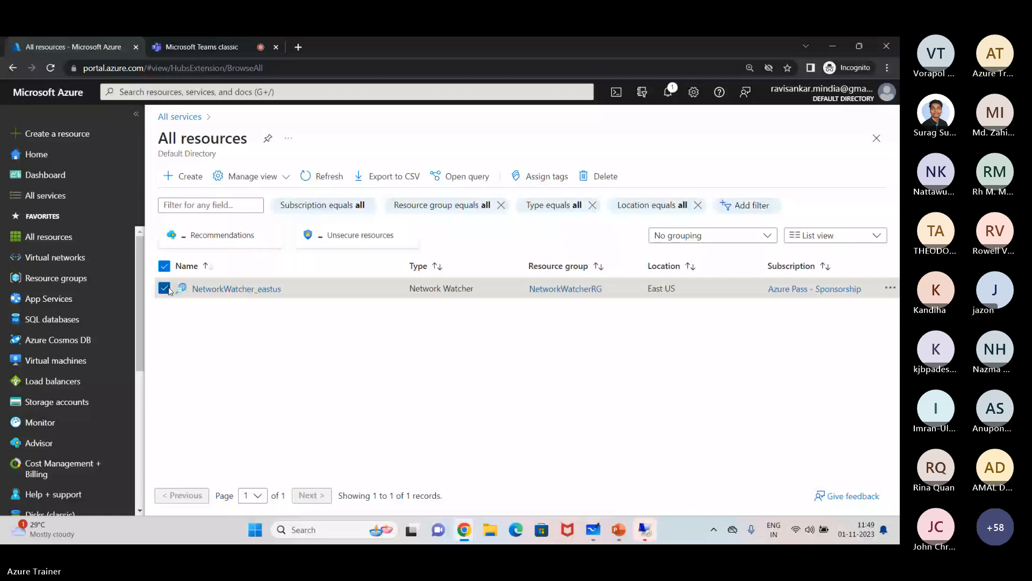
left_click(599, 175)
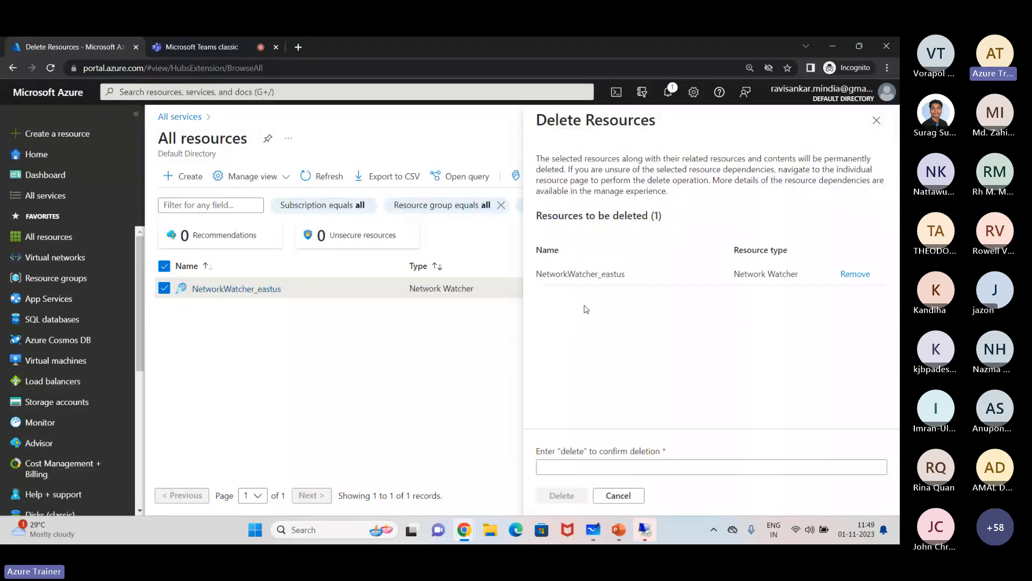
left_click(558, 465)
type("d")
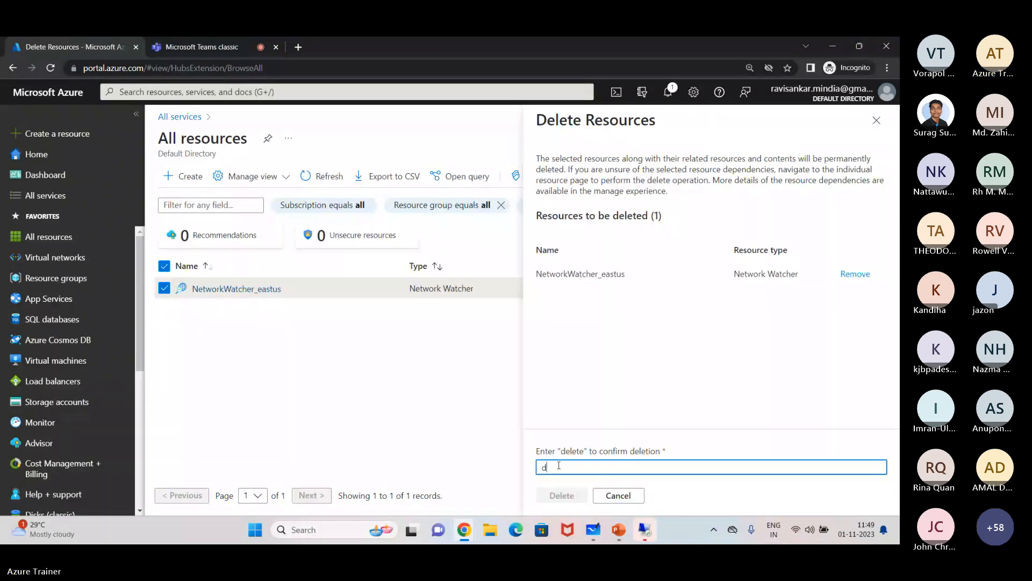
type("elete")
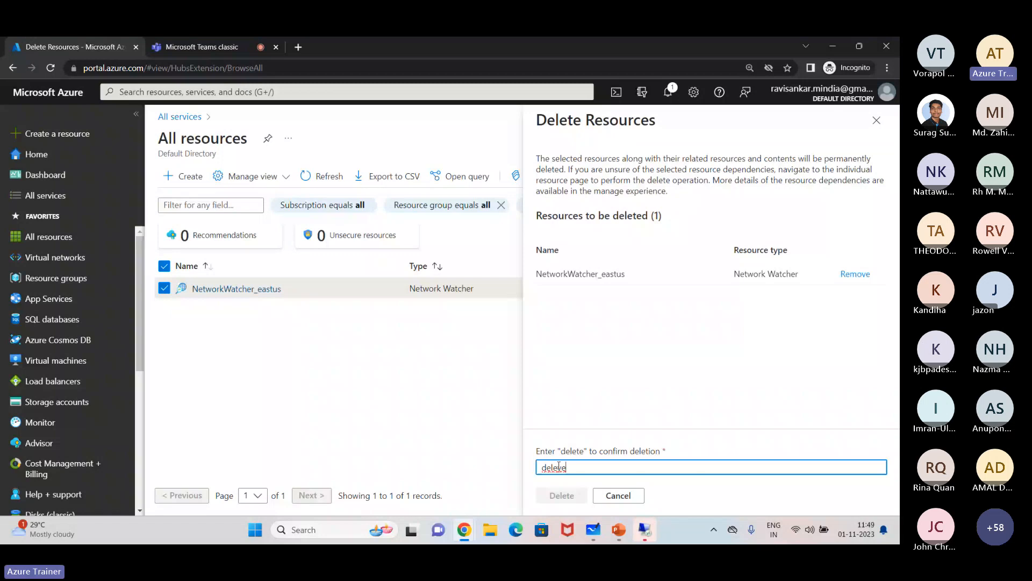
left_click(562, 495)
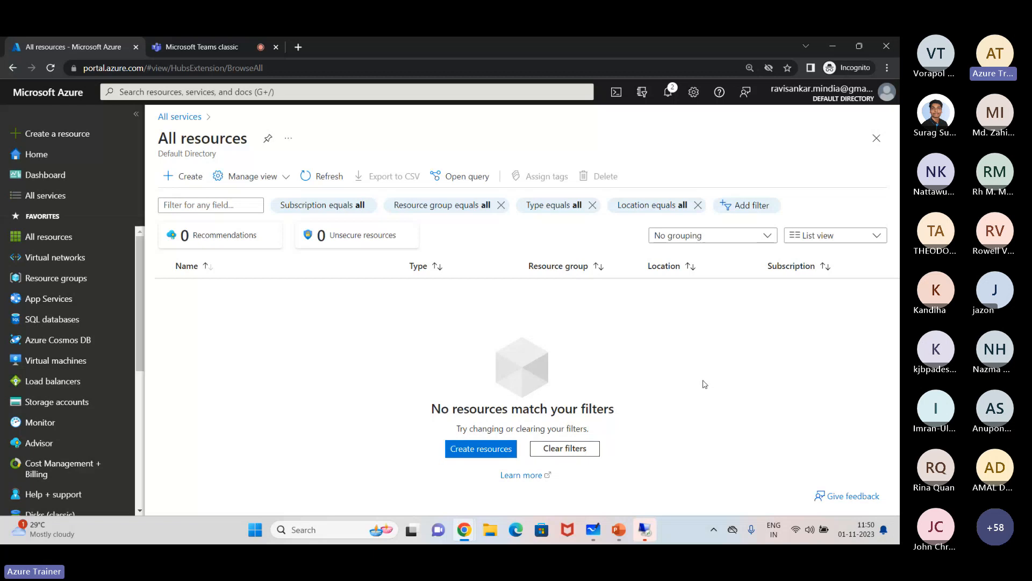
Step: Open the virtual machines list in the Azure portal and check the Teams meeting chat
left_click(55, 360)
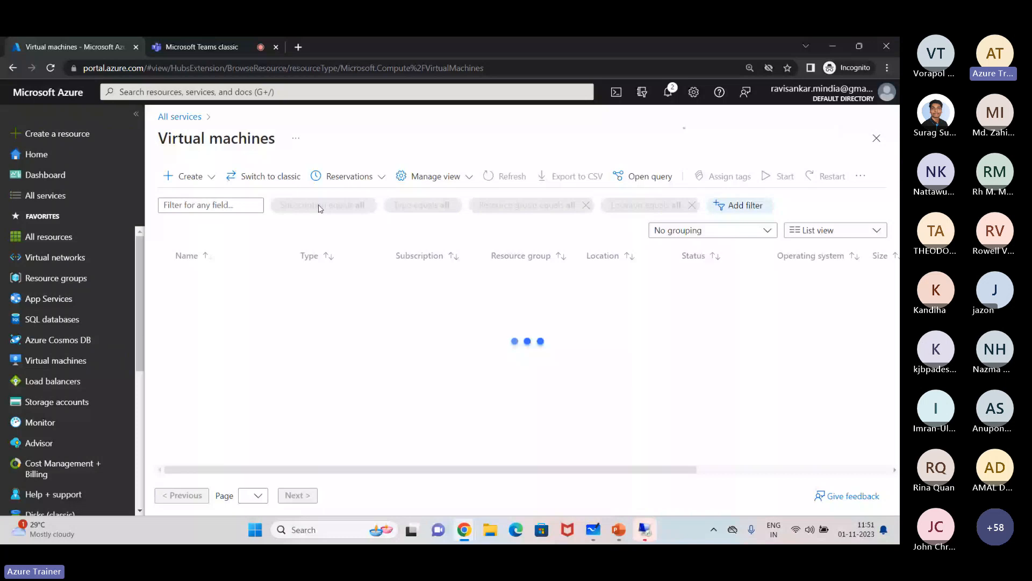
key("ctrl+Tab")
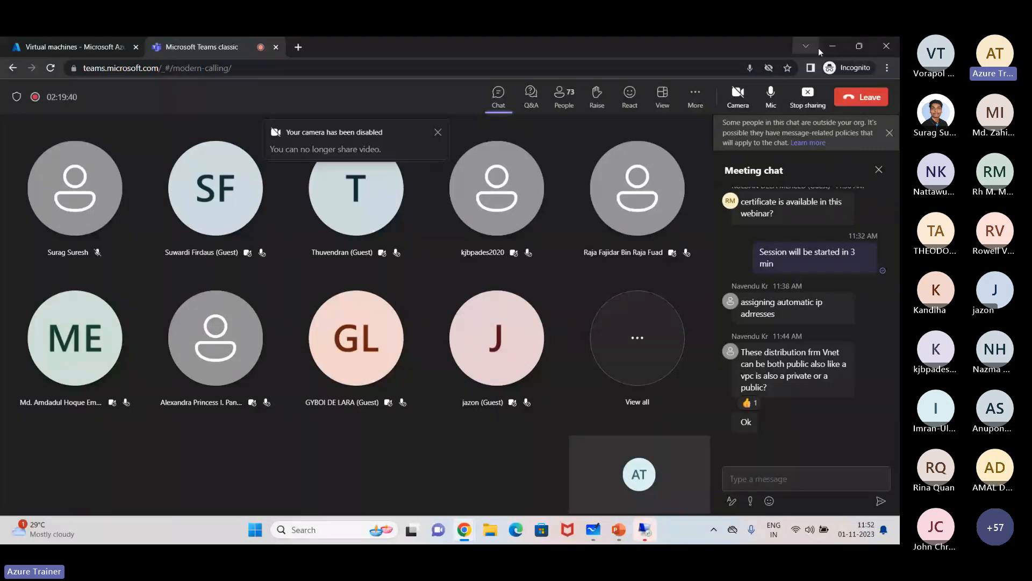
left_click(832, 46)
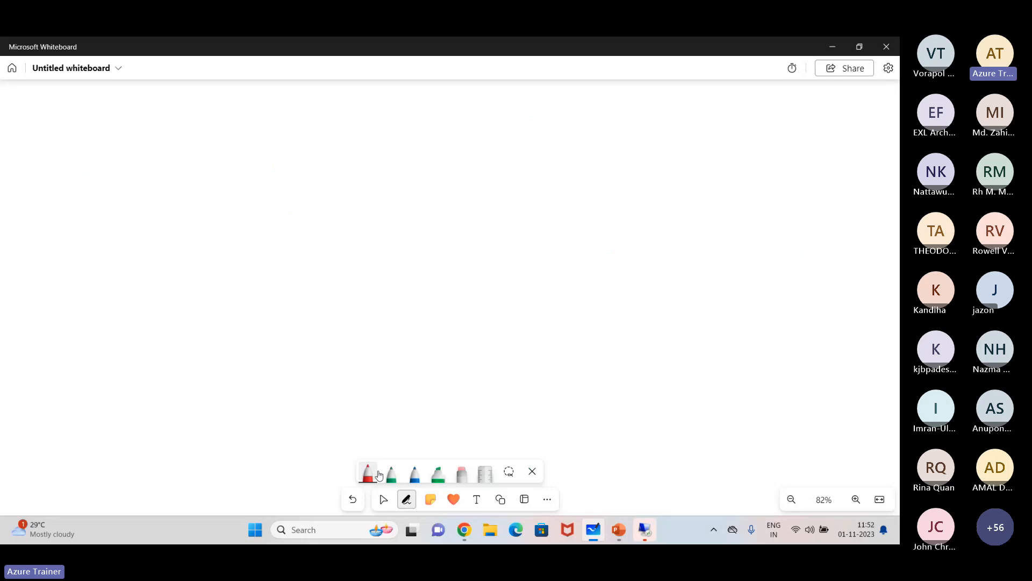
Step: In Microsoft Whiteboard, handwrite "VM" and "VNET" in red near the canvas's upper-left corner, circle both and join them with a line
left_click(379, 475)
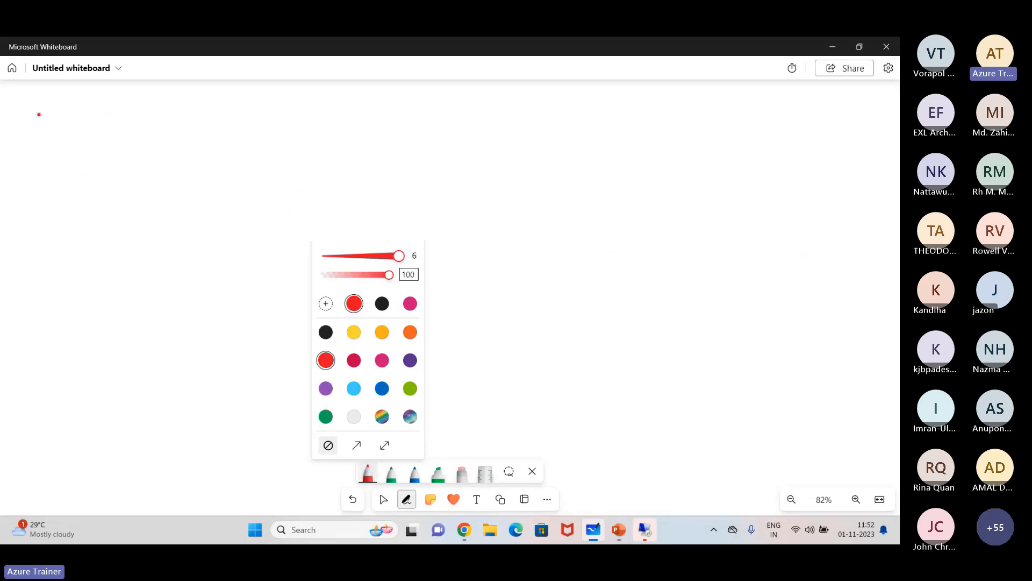
mouse_move(33, 107)
left_mouse_down()
mouse_move(42, 125)
mouse_move(70, 125)
mouse_move(24, 108)
mouse_move(51, 148)
mouse_move(80, 105)
mouse_move(75, 94)
mouse_move(94, 118)
mouse_move(195, 108)
mouse_move(193, 122)
left_mouse_up()
left_click_drag(212, 107, 167, 83)
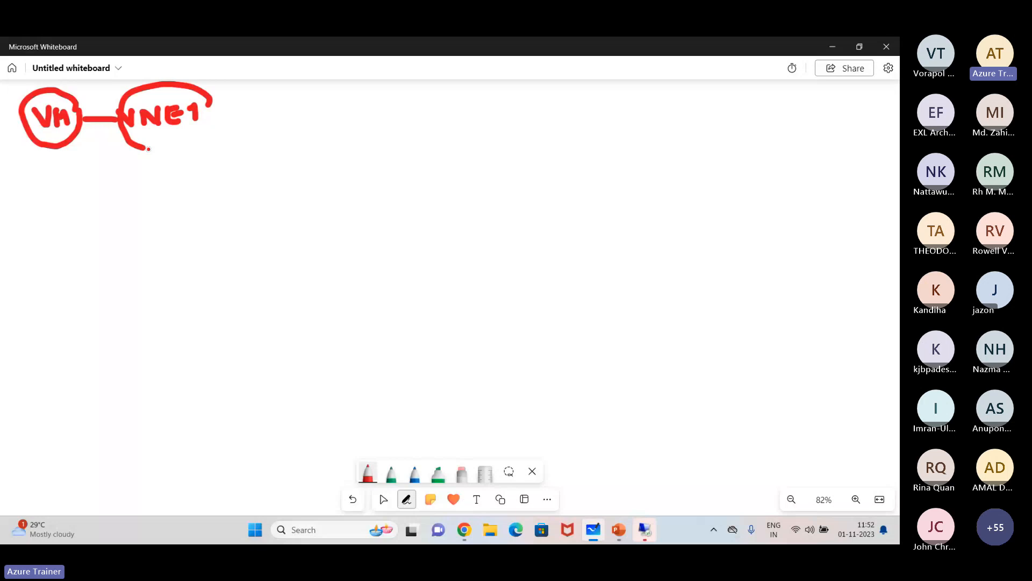
left_click_drag(149, 149, 213, 104)
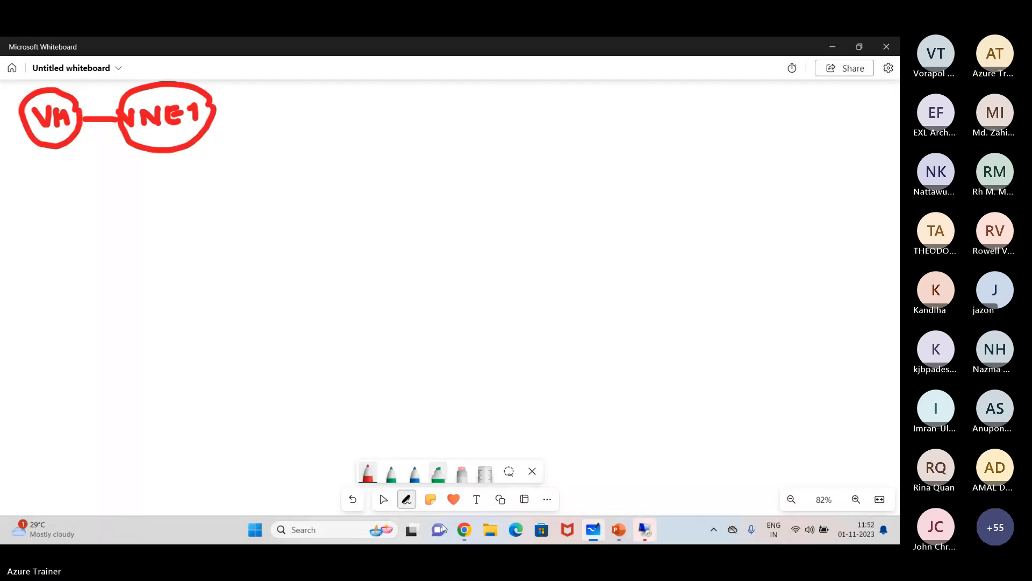
Step: Switch to the Azure portal in Chrome and start a virtual machine with a new resource group named Production
mouse_move(464, 529)
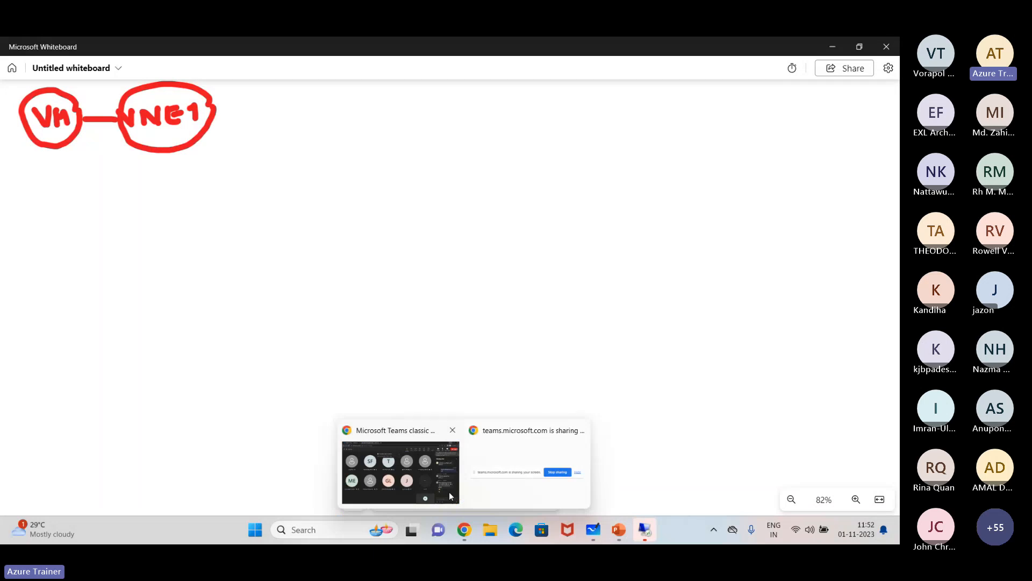
left_click(450, 492)
left_click(398, 291)
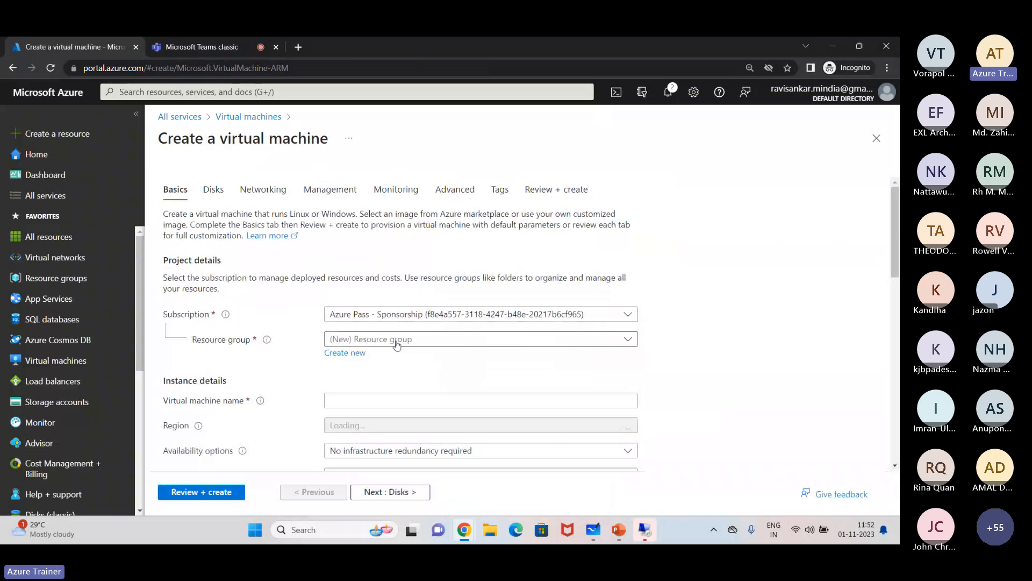
left_click(345, 353)
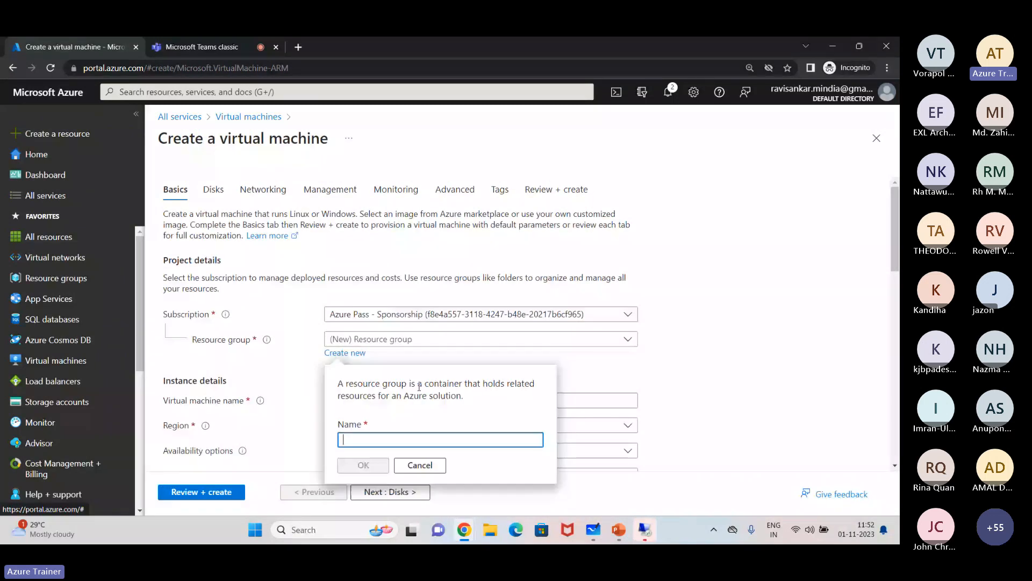
type("Production")
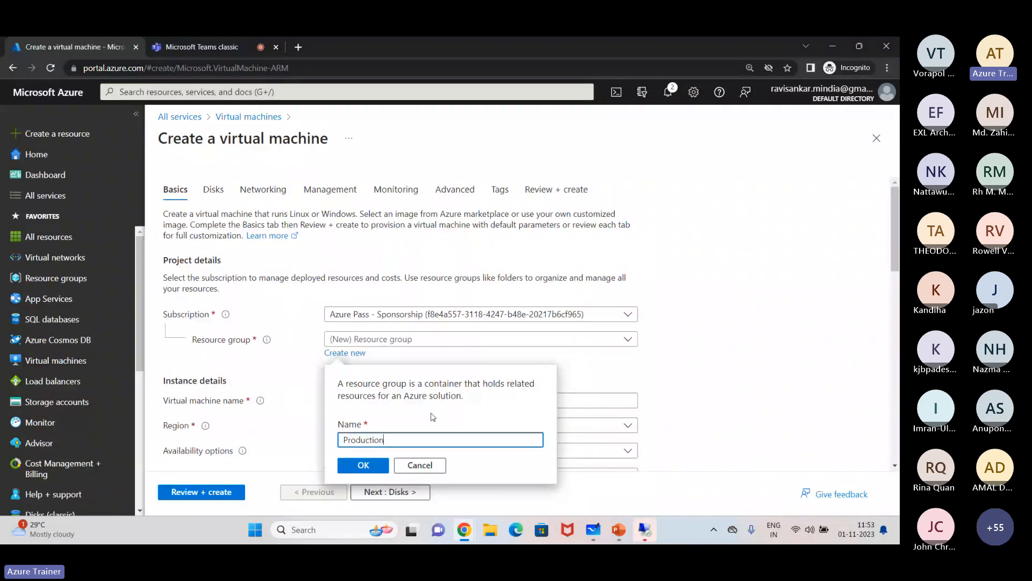
key("Return")
Step: Name the virtual machine Server1 and set its availability to No infrastructure redundancy required
left_click(404, 399)
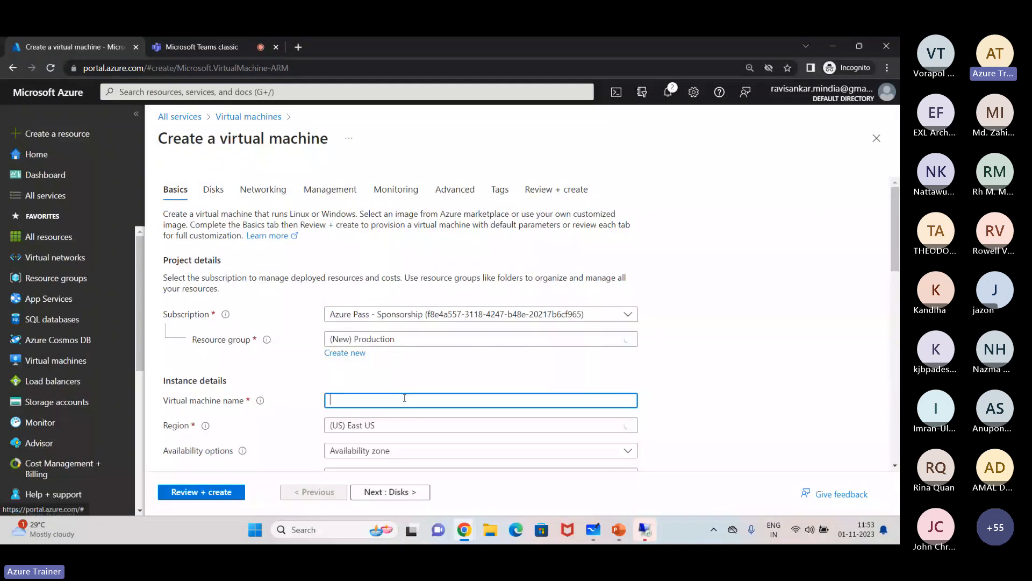
type("Server1")
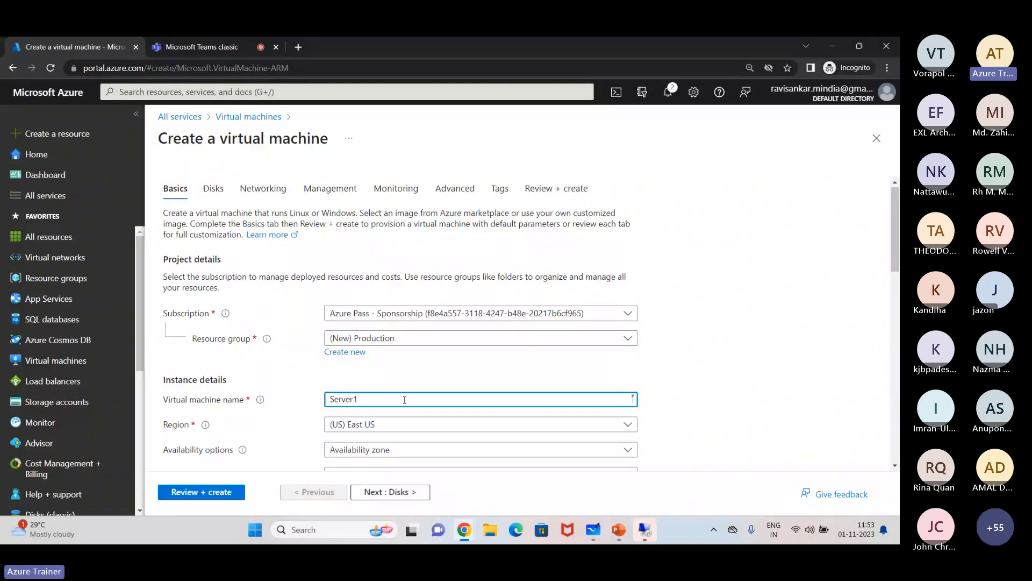
left_click(404, 449)
left_click(404, 351)
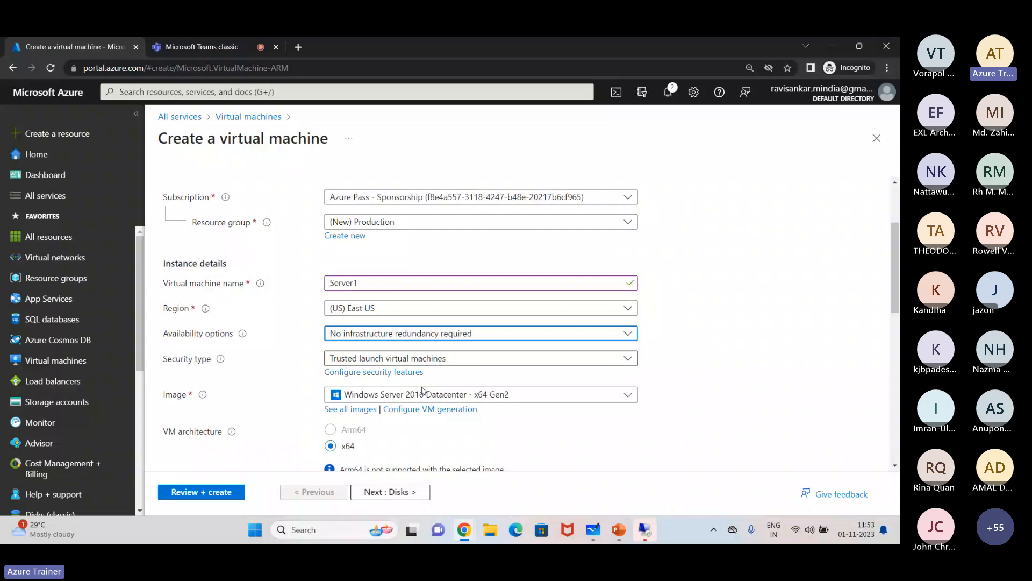
Step: Set the administrator username to trgadmim and enter the account password in both the password and confirmation fields
scroll(422, 390, "down", 4)
left_click(392, 361)
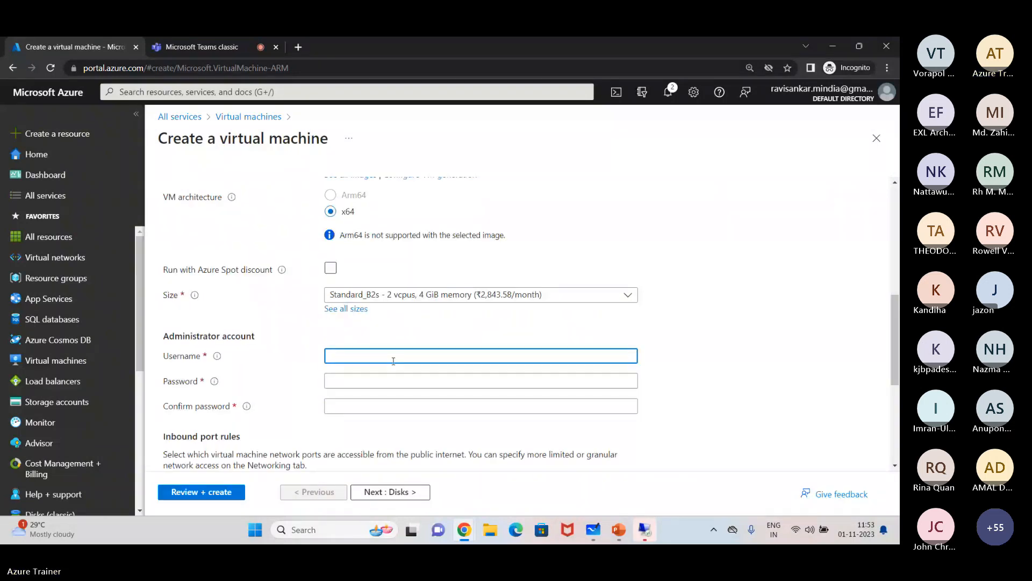
type("trgadmim")
key("Tab")
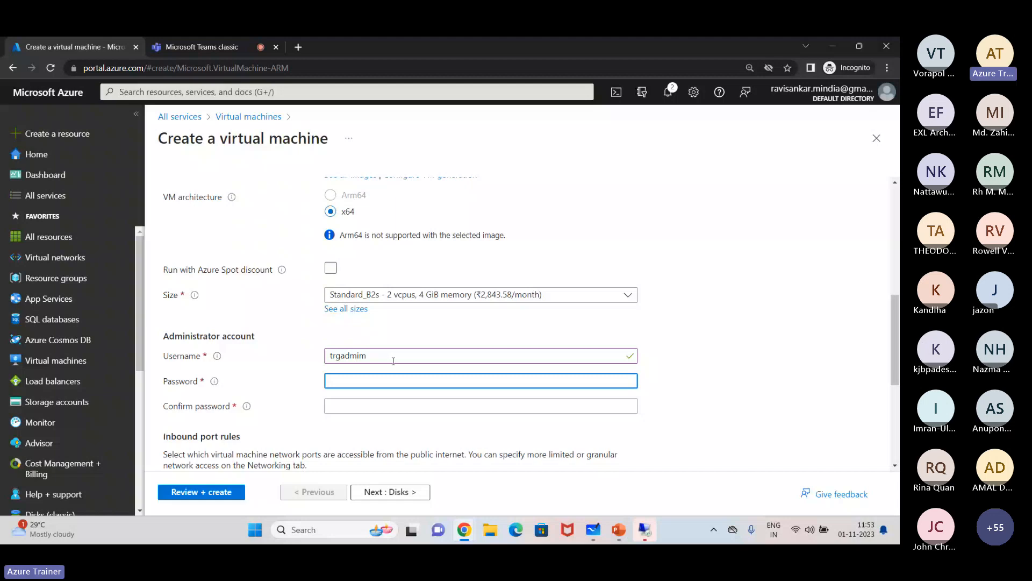
type("P")
type("••••••")
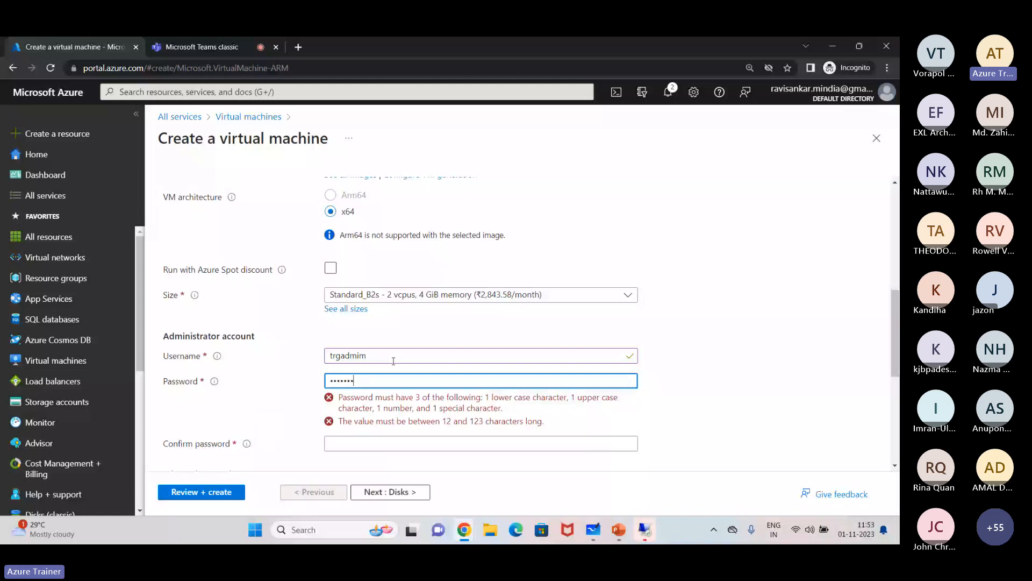
type("••••••")
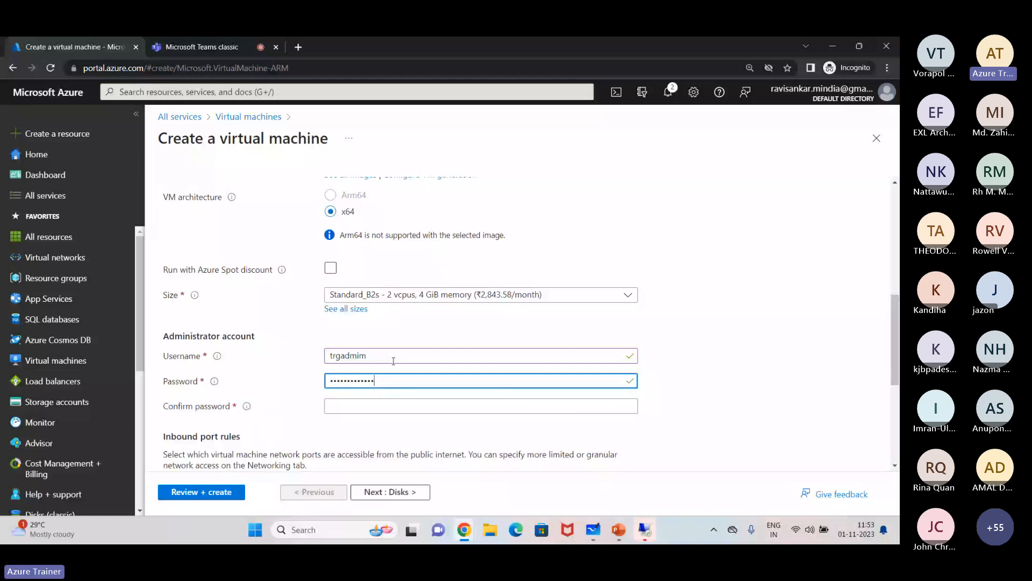
key("Tab")
type("••")
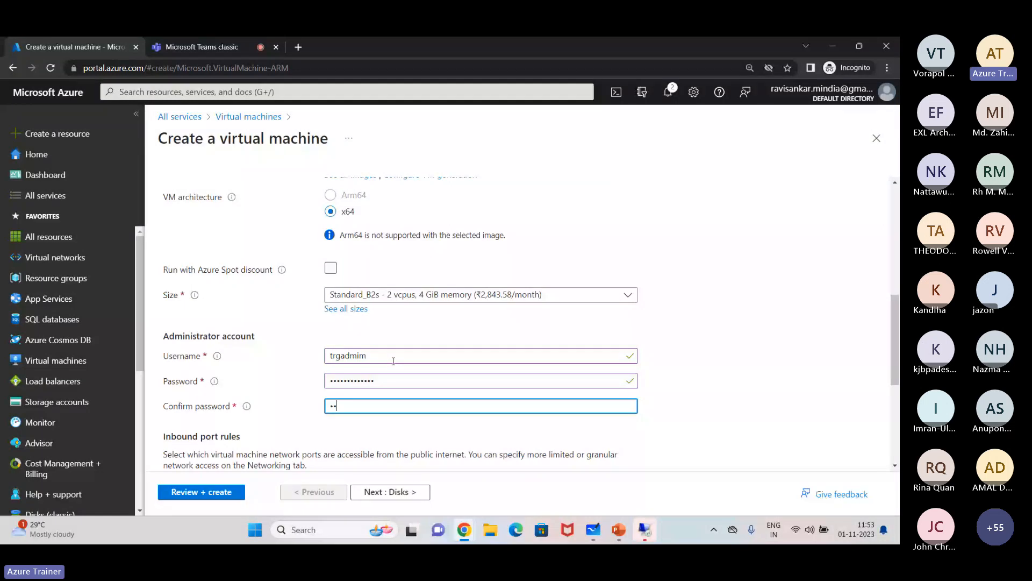
type("•••••••••••")
Step: Go to the virtual machine's networking settings and ignore the deployment recommendations
scroll(393, 361, "up", 7)
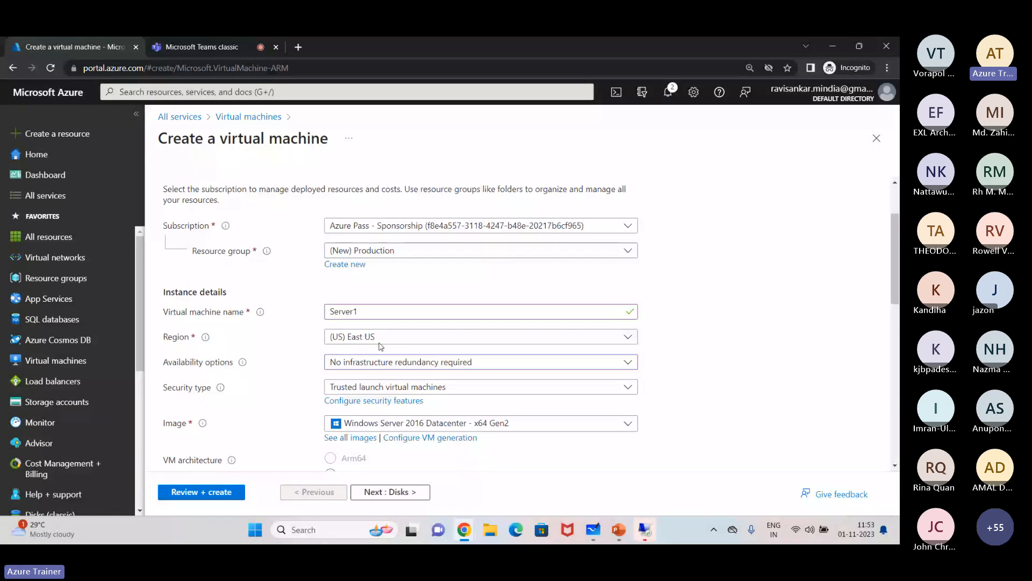
left_click(264, 190)
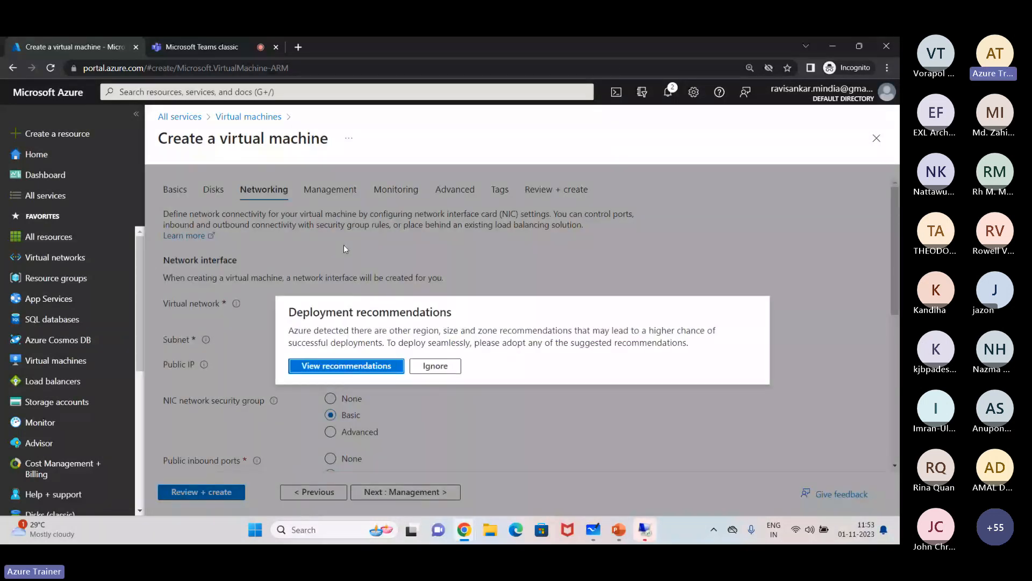
left_click(435, 366)
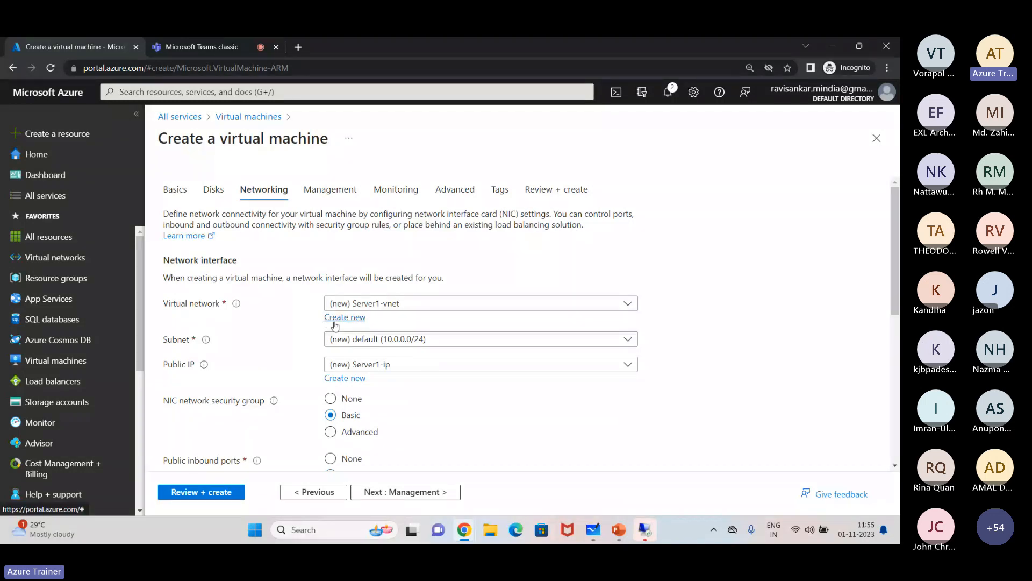
Step: Review Server1's basic instance settings and return to its networking settings
mouse_move(233, 304)
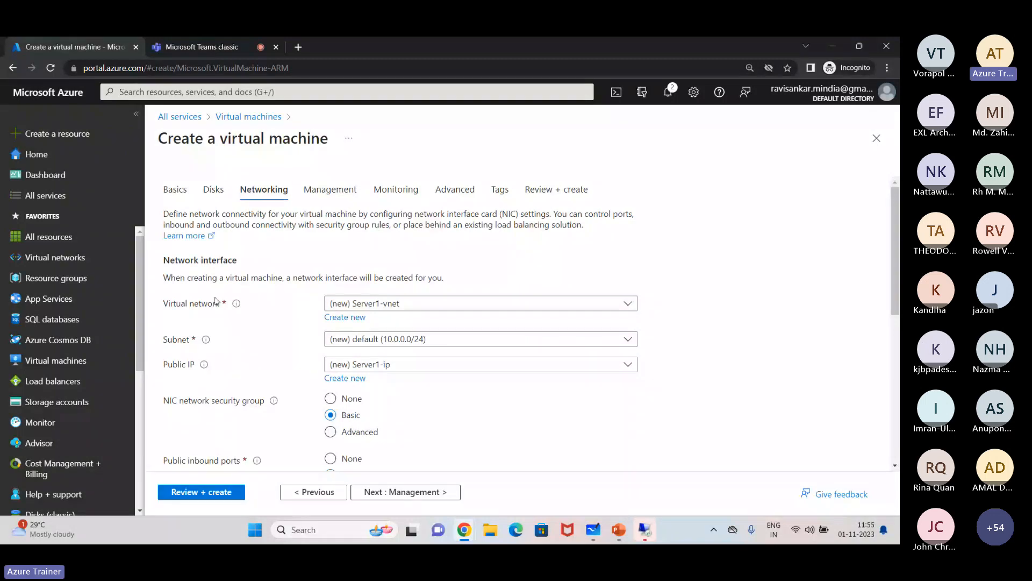
left_click(175, 189)
scroll(392, 389, "down", 4)
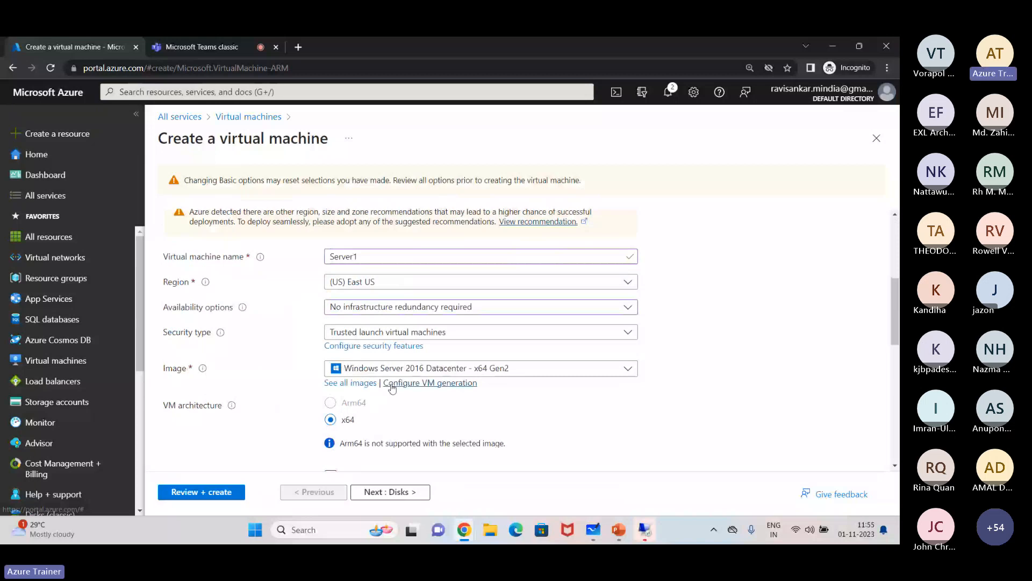
scroll(392, 388, "up", 4)
left_click(263, 221)
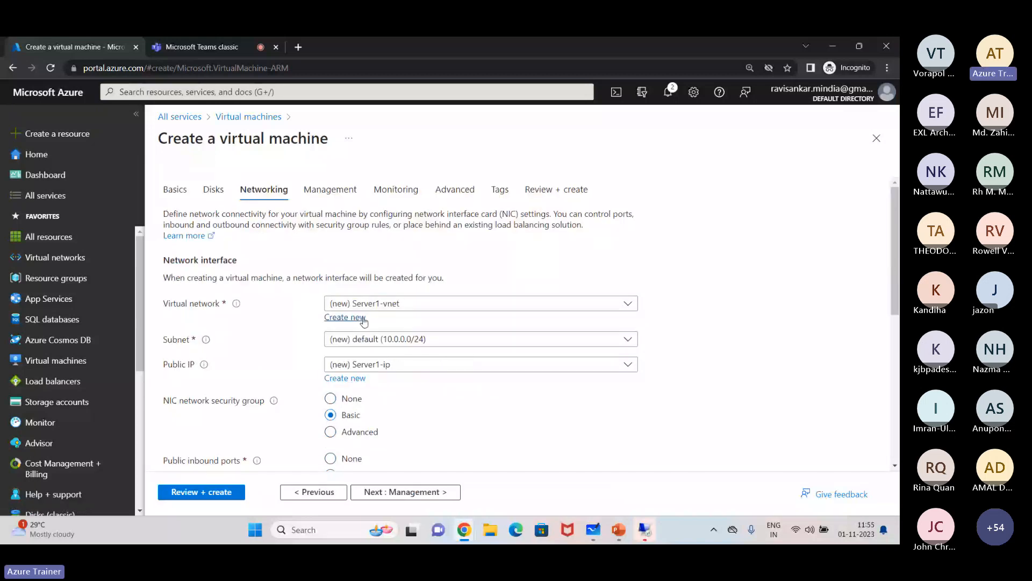
Step: Start a new virtual network for Server1 named ProdVNET and open its address range for editing
left_click(345, 317)
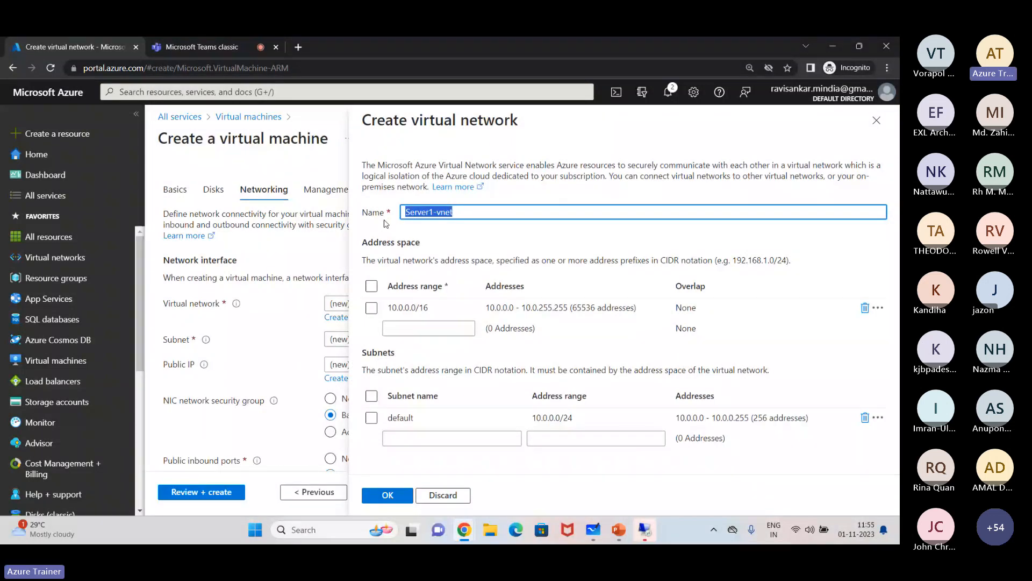
type("ProdVNET")
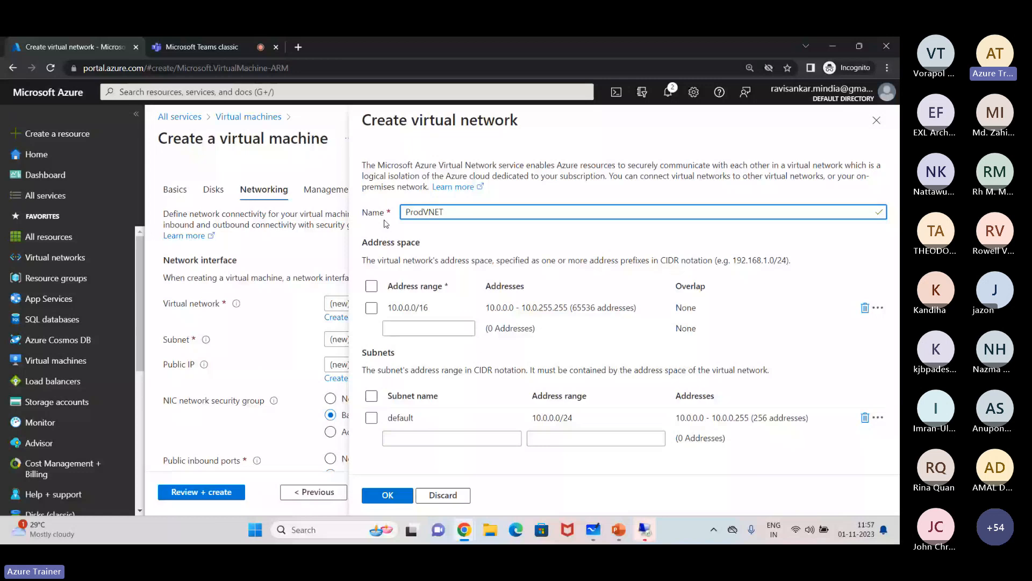
left_click(400, 307)
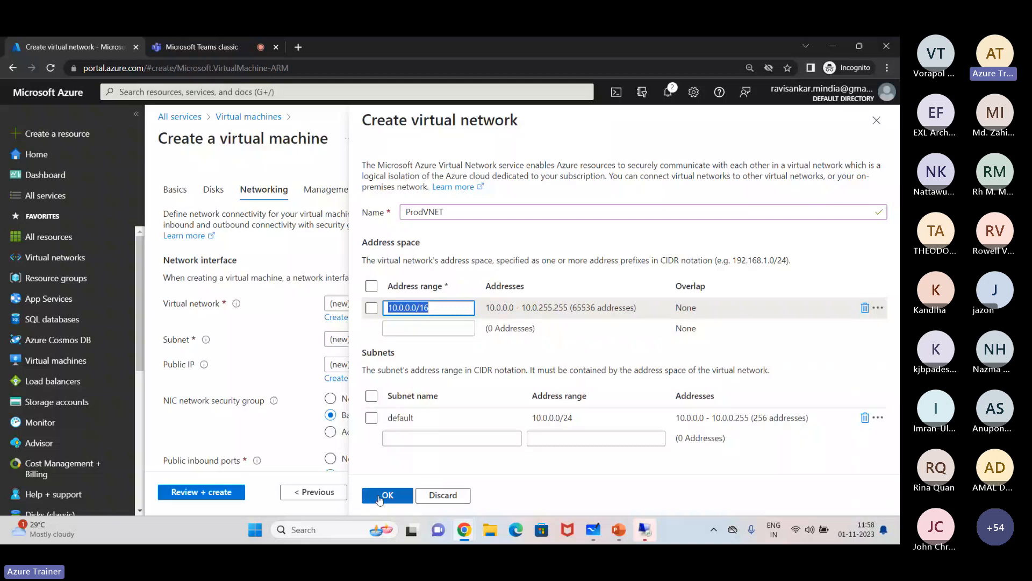
left_click_drag(595, 307, 571, 320)
Step: Switch to Microsoft Whiteboard, clear the whole canvas and activate inking with the red pen
key("alt+Tab")
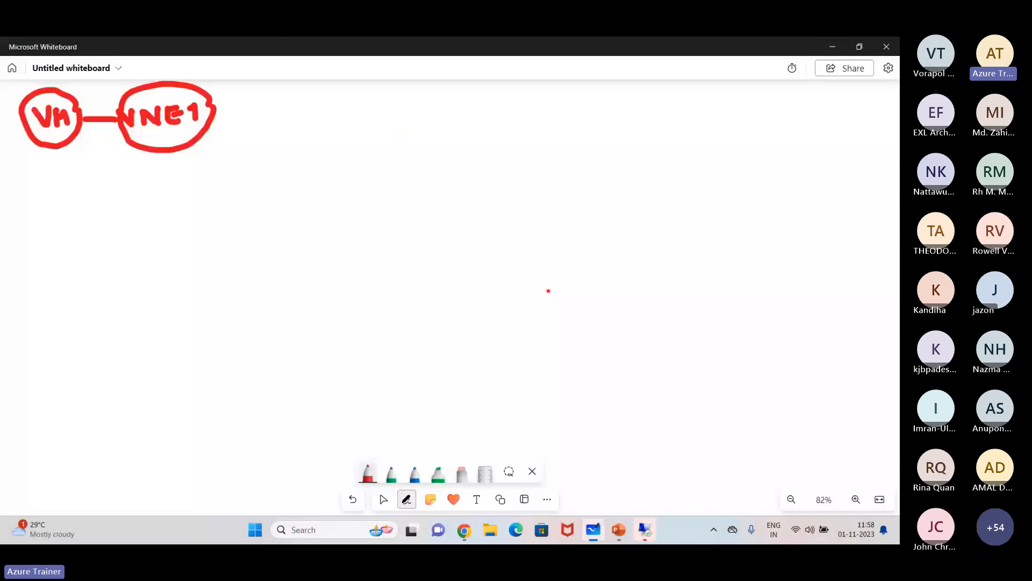
right_click(392, 276)
left_click(449, 380)
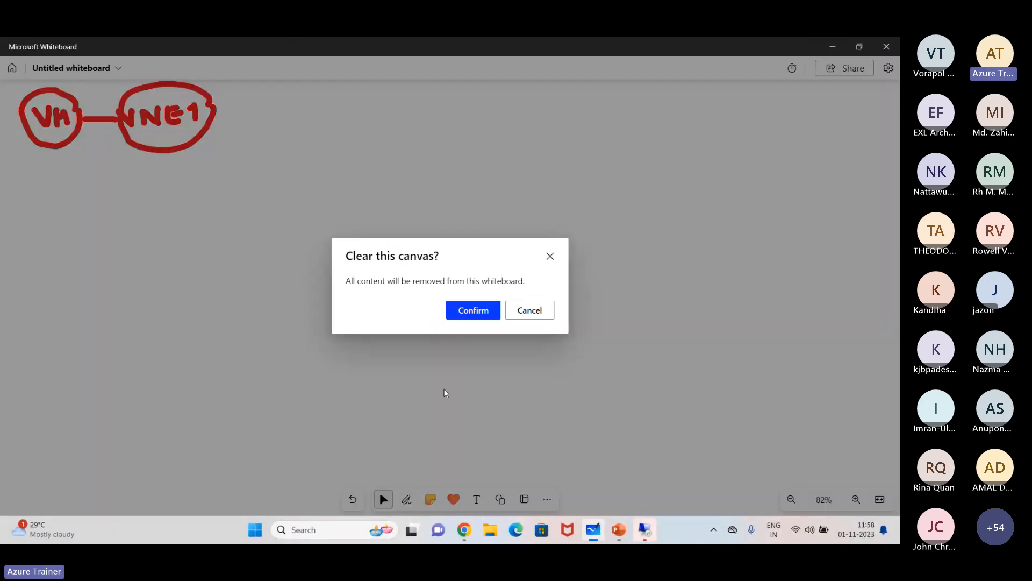
key("Return")
left_click(407, 499)
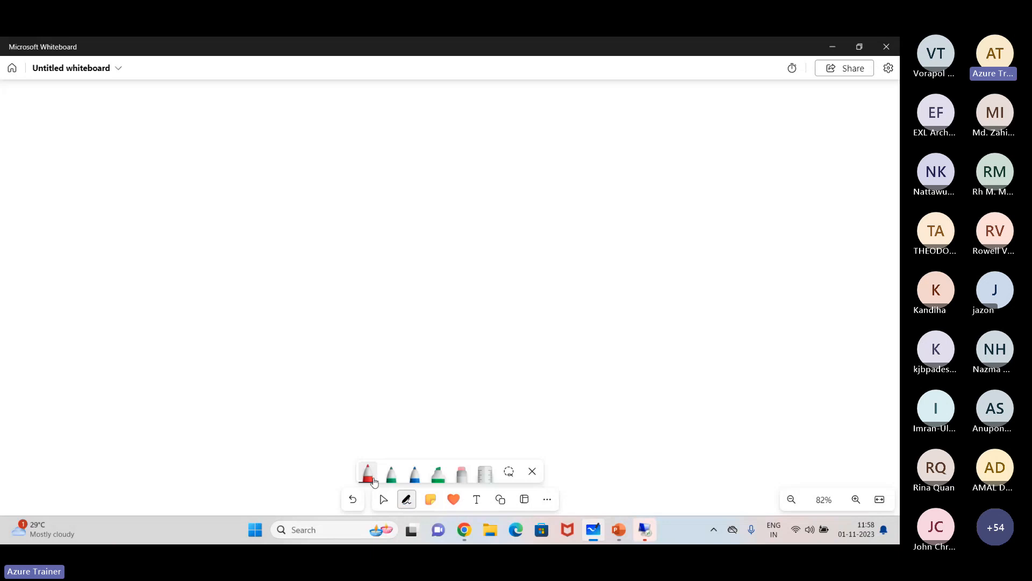
Step: Set the red pen's thickness to 5, write "10.0.0.0/16 - 2^16 - 65563" across the canvas, and mark up the count and network address
left_click(369, 474)
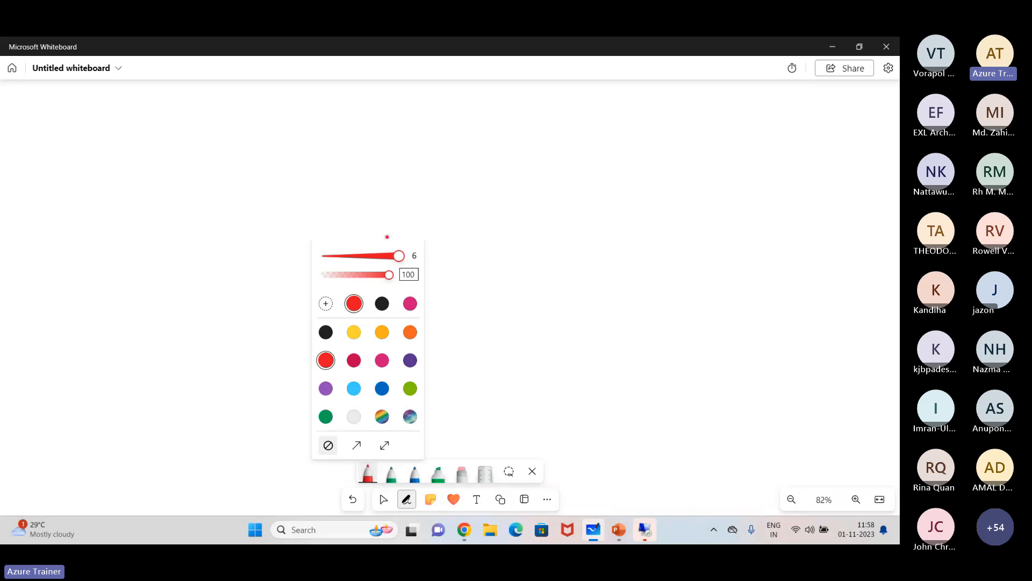
left_click(392, 257)
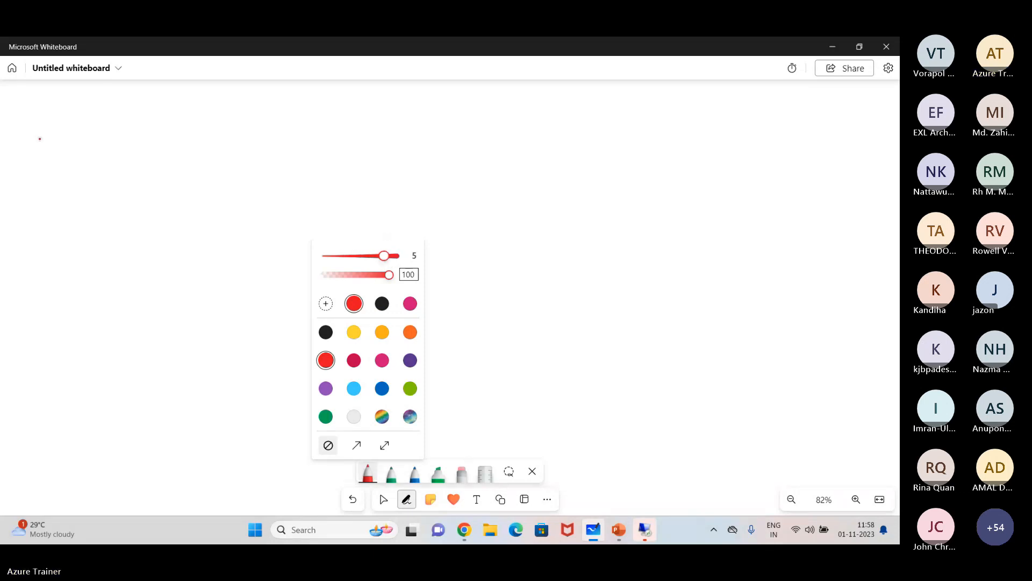
left_click(23, 106)
left_click_drag(23, 106, 23, 127)
left_click_drag(32, 109, 144, 127)
mouse_move(158, 107)
left_mouse_down()
mouse_move(156, 121)
mouse_move(200, 119)
left_mouse_up()
mouse_move(204, 112)
left_mouse_down()
mouse_move(221, 126)
mouse_move(224, 113)
left_mouse_up()
left_click_drag(233, 97, 235, 111)
left_click_drag(245, 115, 281, 114)
mouse_move(316, 102)
left_mouse_down()
mouse_move(302, 124)
mouse_move(325, 122)
left_mouse_up()
mouse_move(353, 101)
left_mouse_down()
mouse_move(345, 119)
mouse_move(373, 140)
left_mouse_up()
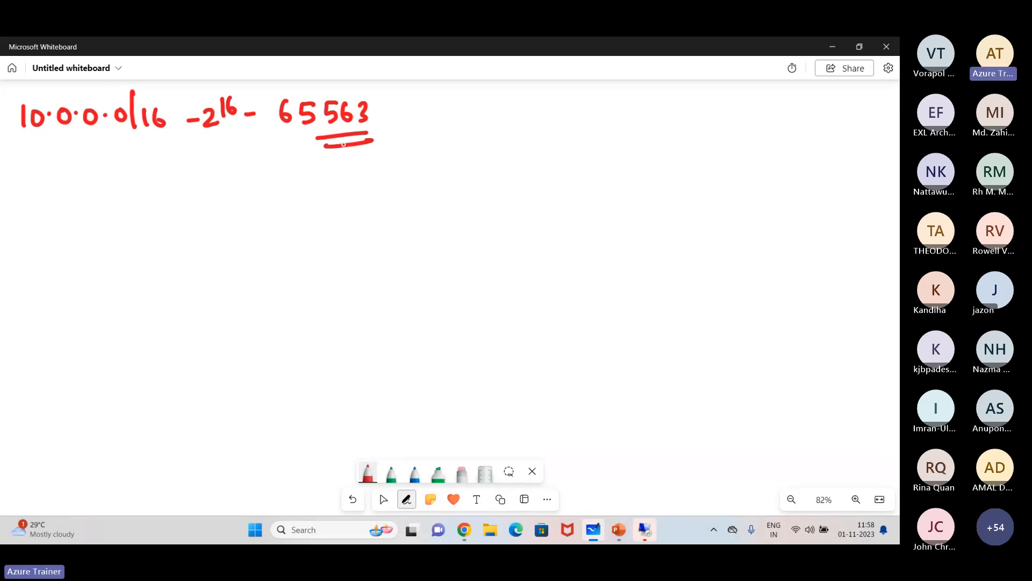
mouse_move(378, 110)
left_mouse_down()
mouse_move(375, 96)
mouse_move(319, 85)
mouse_move(306, 159)
mouse_move(388, 134)
left_mouse_up()
left_click_drag(24, 139, 91, 145)
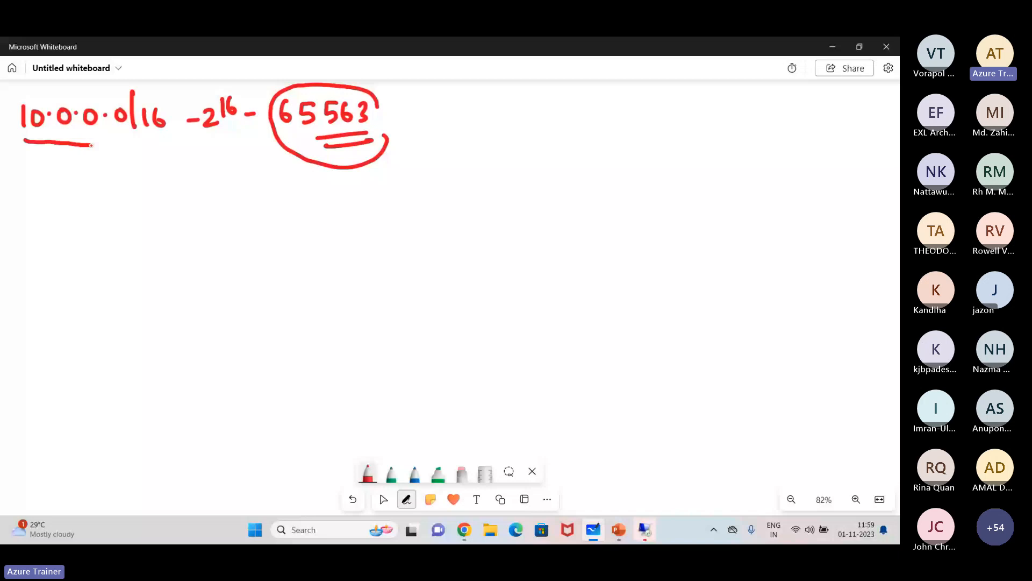
Step: Switch to the Azure portal, confirm the ProdVNET virtual network, and validate and create the Server1 virtual machine
key("alt+Tab")
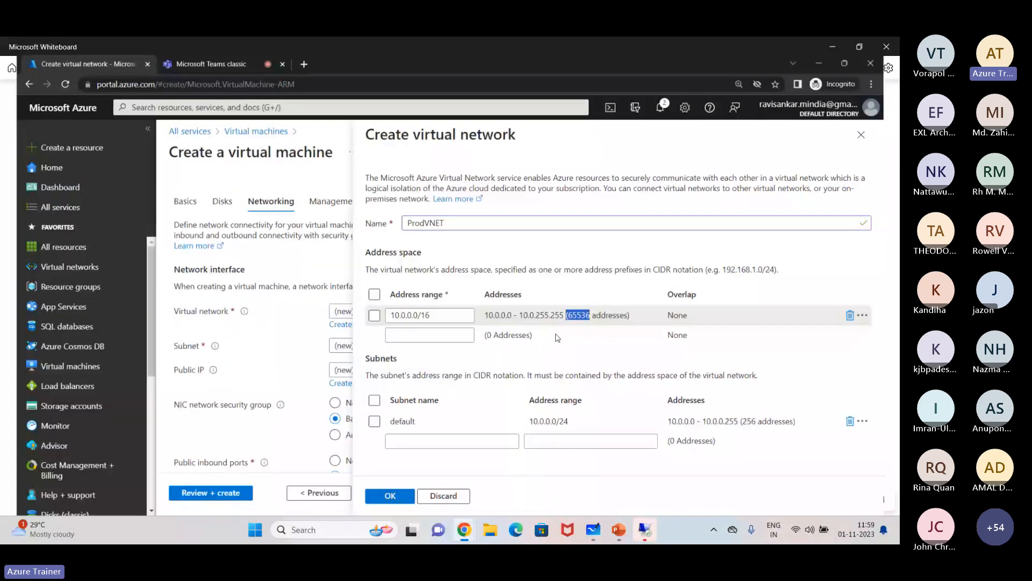
left_click(397, 492)
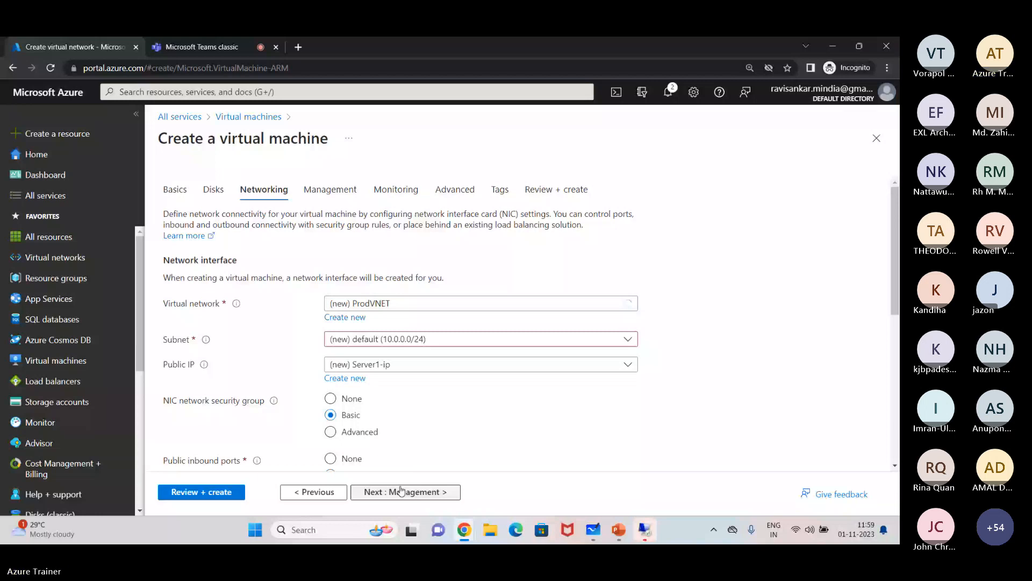
left_click(205, 496)
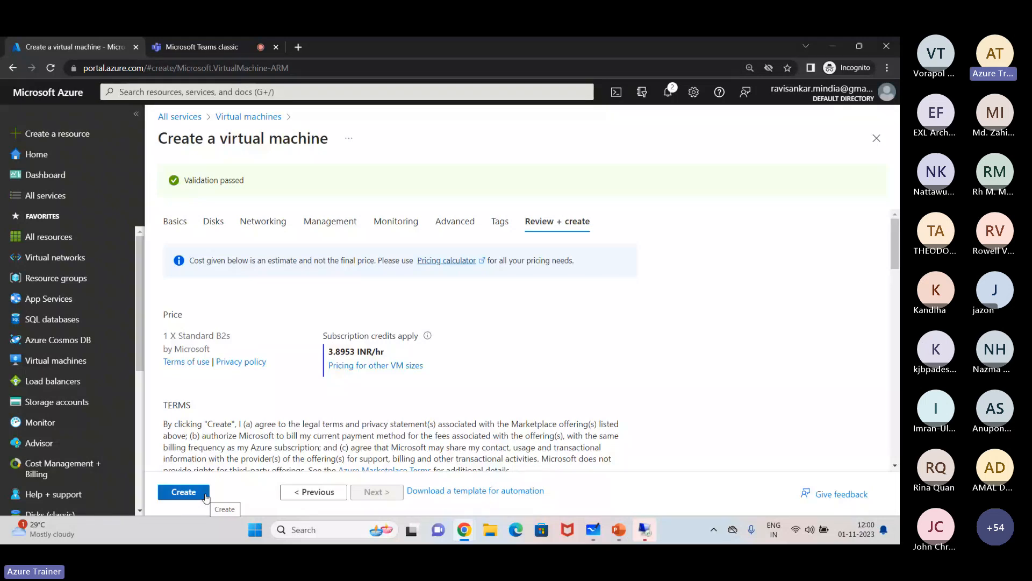
left_click(206, 497)
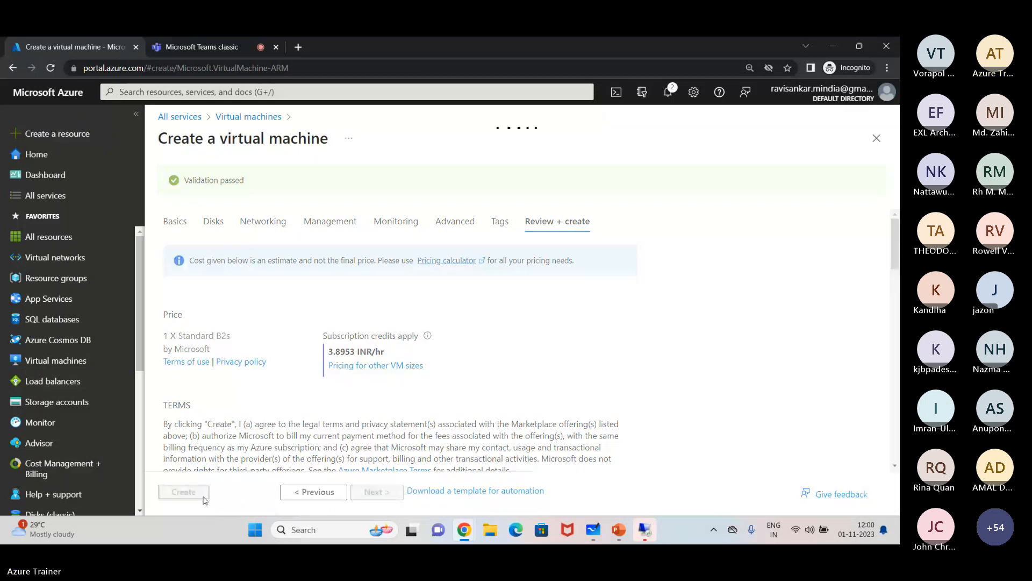
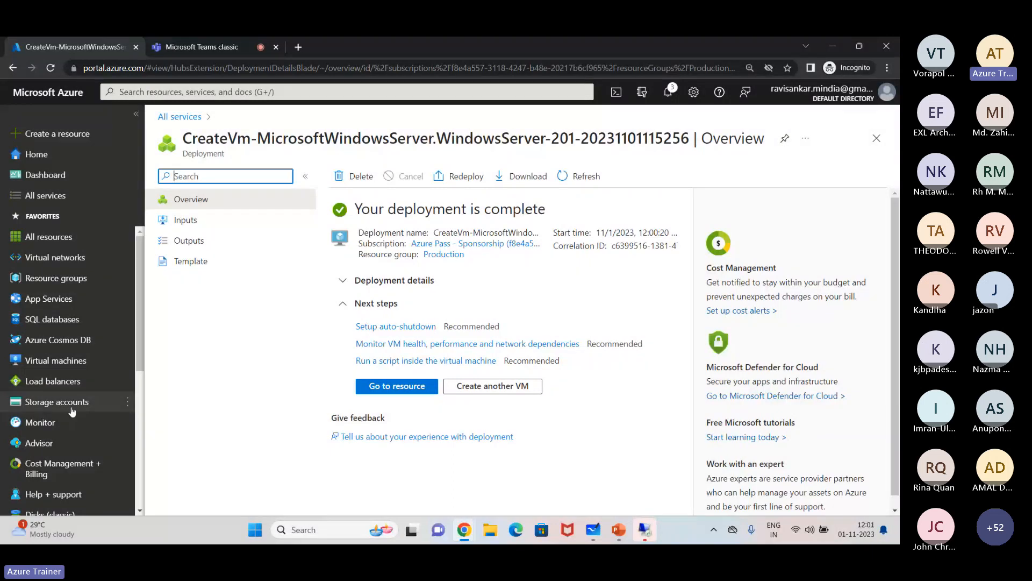
Step: Open Server1 from the virtual machines list and examine its virtual network/subnet and private IP address
left_click(54, 365)
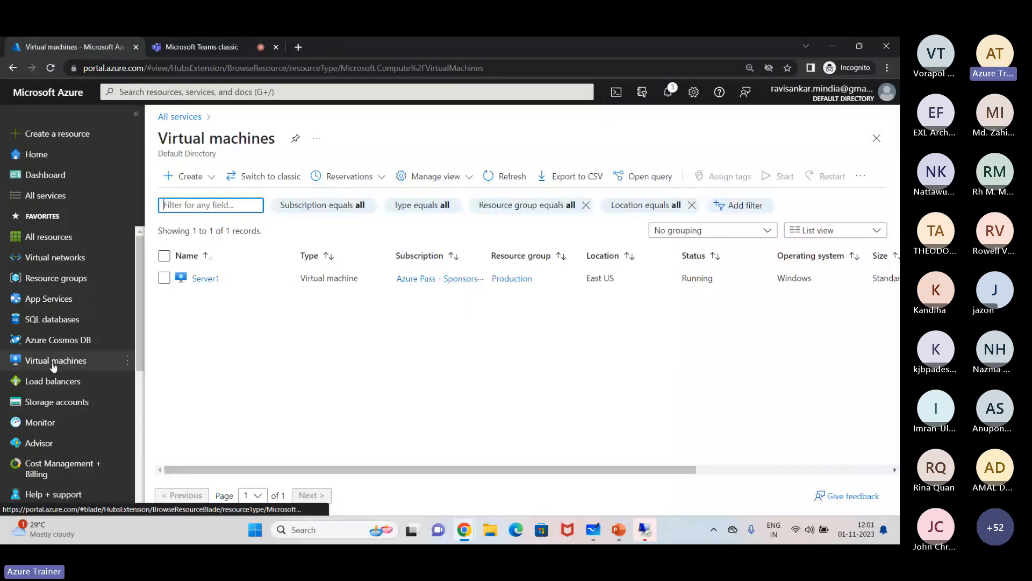
left_click(205, 278)
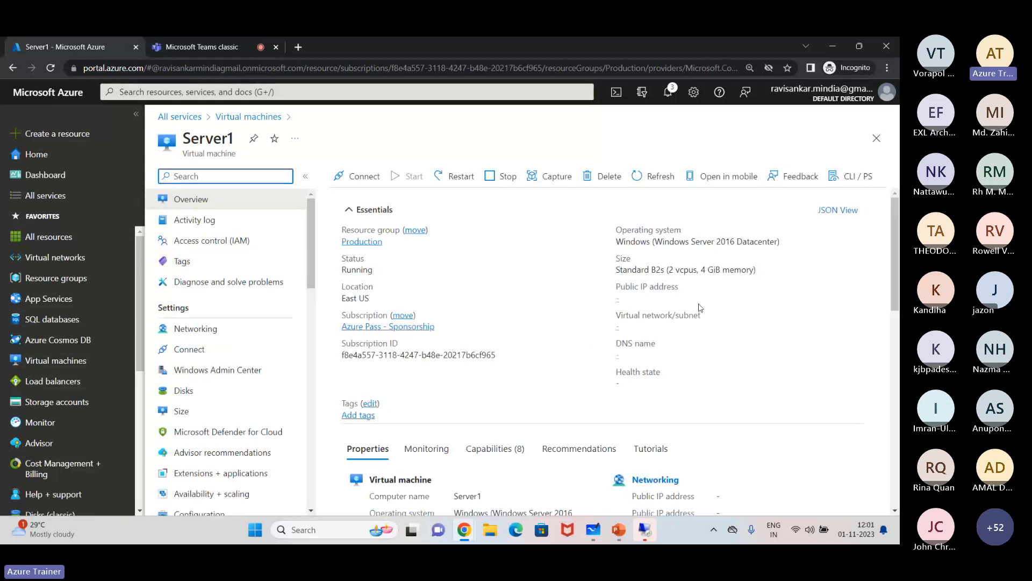
left_click_drag(700, 308, 650, 325)
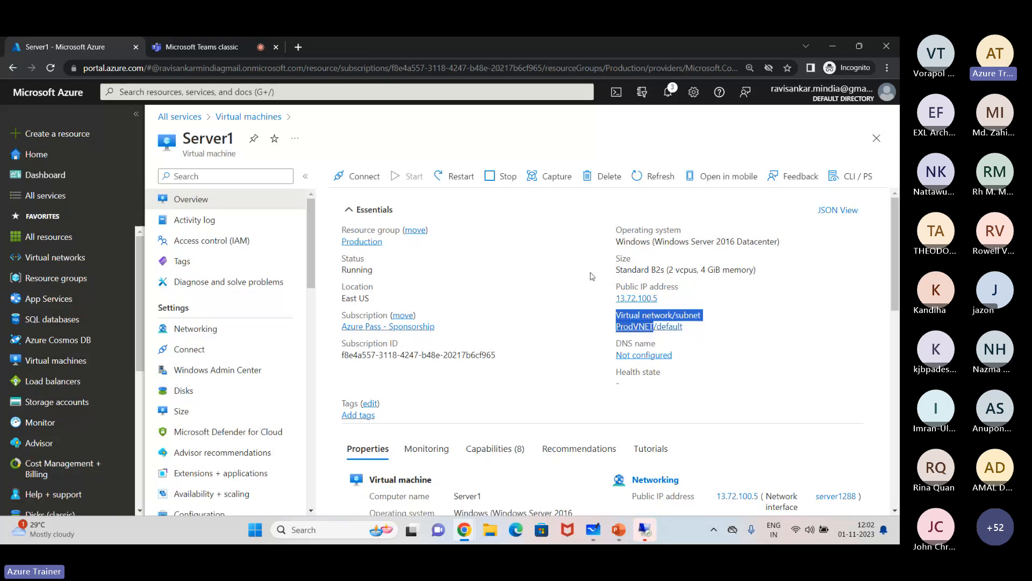
left_click(795, 354)
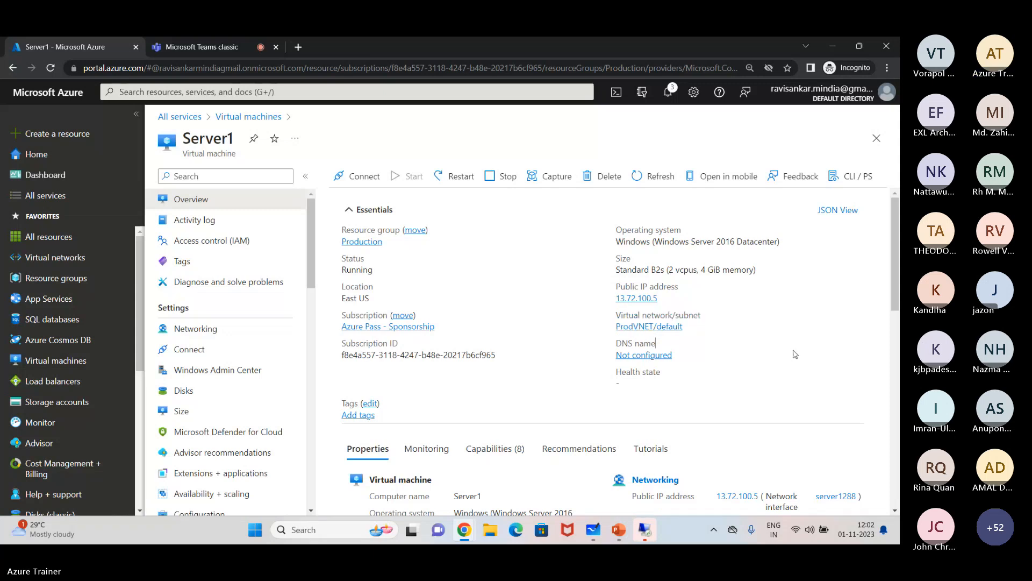
scroll(795, 355, "down", 4)
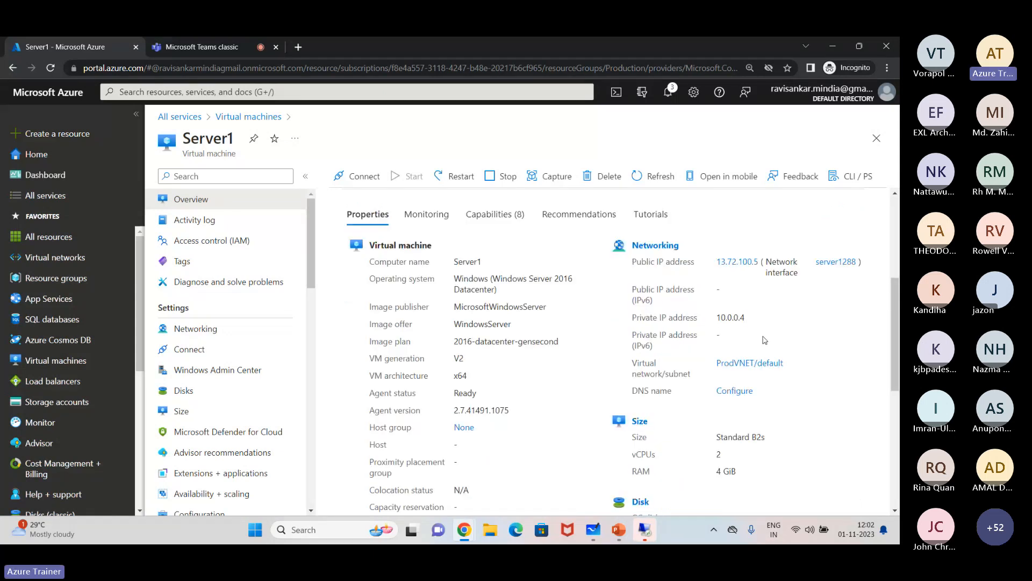
left_click_drag(746, 318, 721, 319)
Step: Switch to Microsoft Whiteboard and draw an arrow from 10.0.0.0 down to a machine box labelled 10.0.0.4
left_click(593, 530)
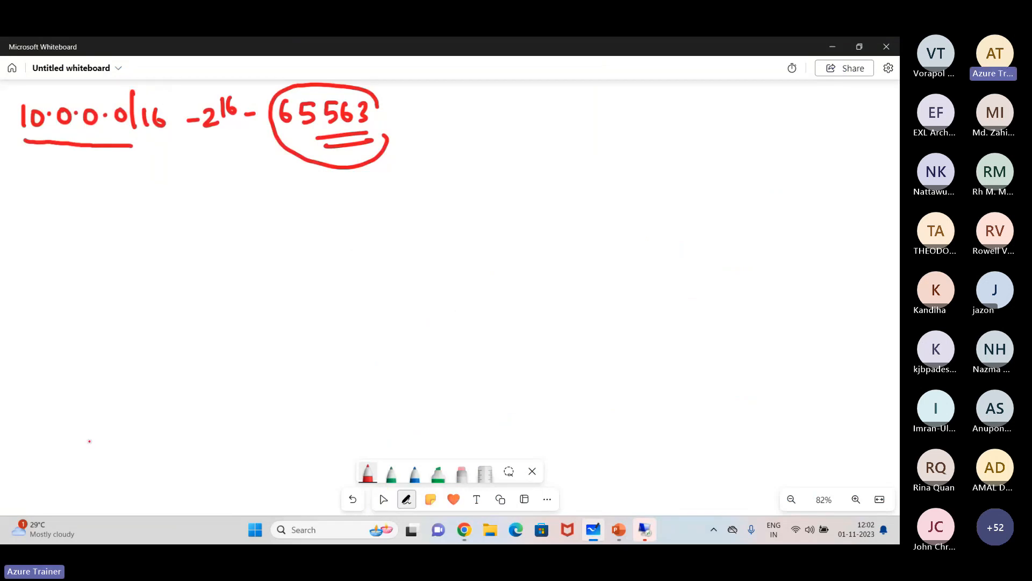
mouse_move(42, 349)
left_mouse_down()
mouse_move(41, 407)
mouse_move(85, 411)
left_mouse_up()
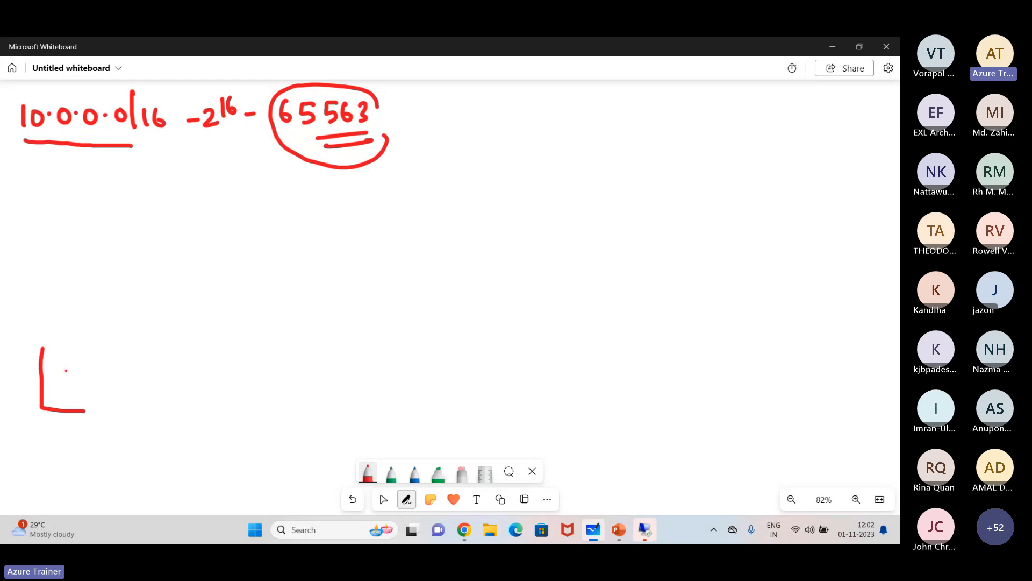
left_click_drag(42, 347, 84, 412)
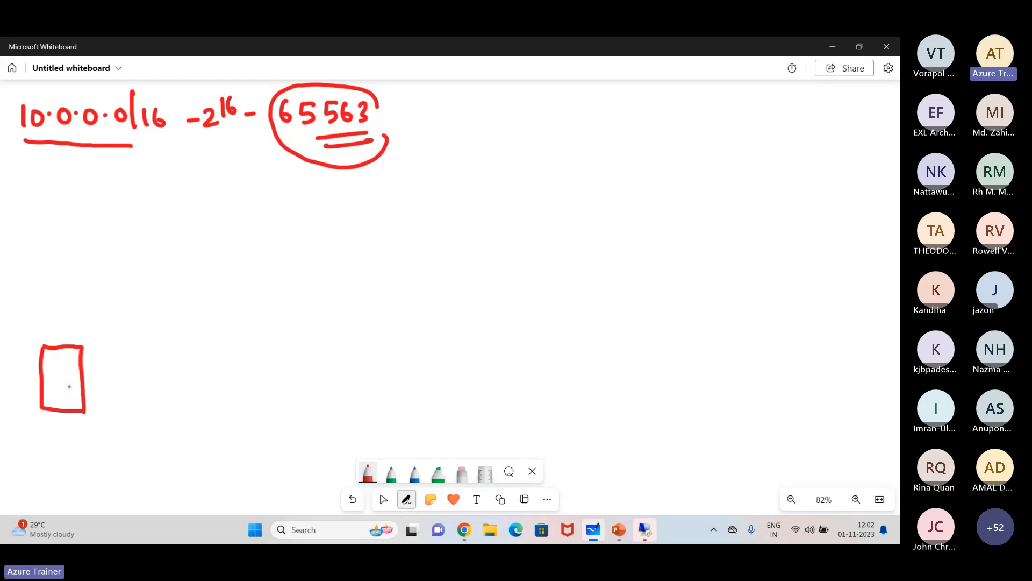
mouse_move(55, 146)
left_mouse_down()
mouse_move(51, 327)
mouse_move(56, 312)
mouse_move(72, 329)
mouse_move(83, 316)
mouse_move(167, 317)
left_mouse_up()
left_click(98, 321)
left_click(110, 312)
left_click(119, 321)
left_click(147, 321)
left_click_drag(162, 309, 162, 324)
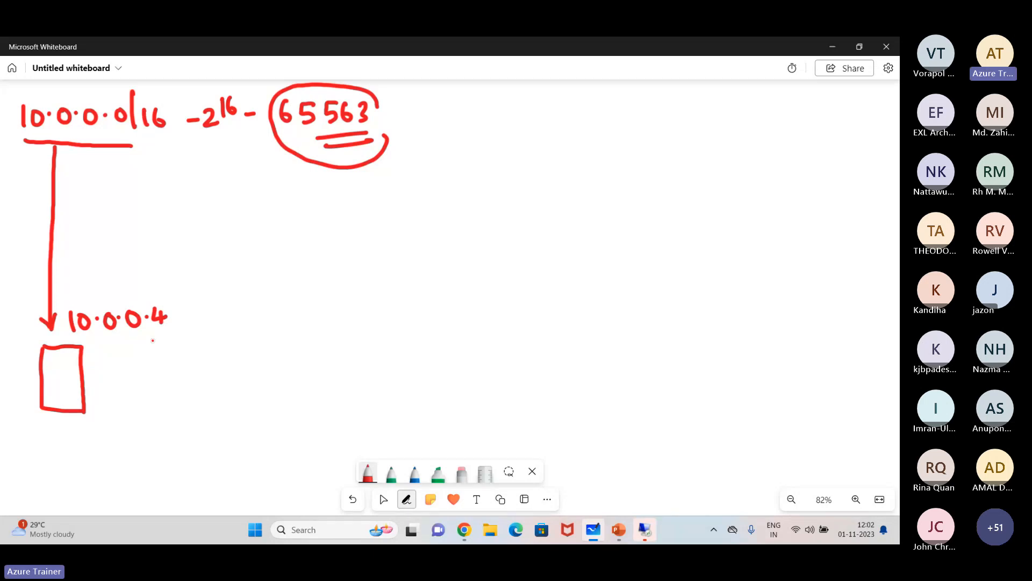
Step: Write "ADRESS pool" with an arrow beside the circled 65563 and draw a curved arrow from it to the vertical line
left_click_drag(395, 111, 421, 110)
left_click_drag(415, 104, 417, 115)
mouse_move(433, 100)
left_mouse_down()
mouse_move(431, 117)
mouse_move(466, 117)
left_mouse_up()
mouse_move(476, 97)
left_mouse_down()
mouse_move(477, 114)
mouse_move(485, 107)
left_mouse_up()
left_click_drag(494, 95, 493, 113)
left_click_drag(501, 96, 514, 119)
left_click_drag(526, 100, 535, 101)
left_click_drag(547, 92, 545, 110)
mouse_move(448, 132)
left_mouse_down()
mouse_move(230, 195)
mouse_move(55, 170)
mouse_move(67, 175)
left_mouse_up()
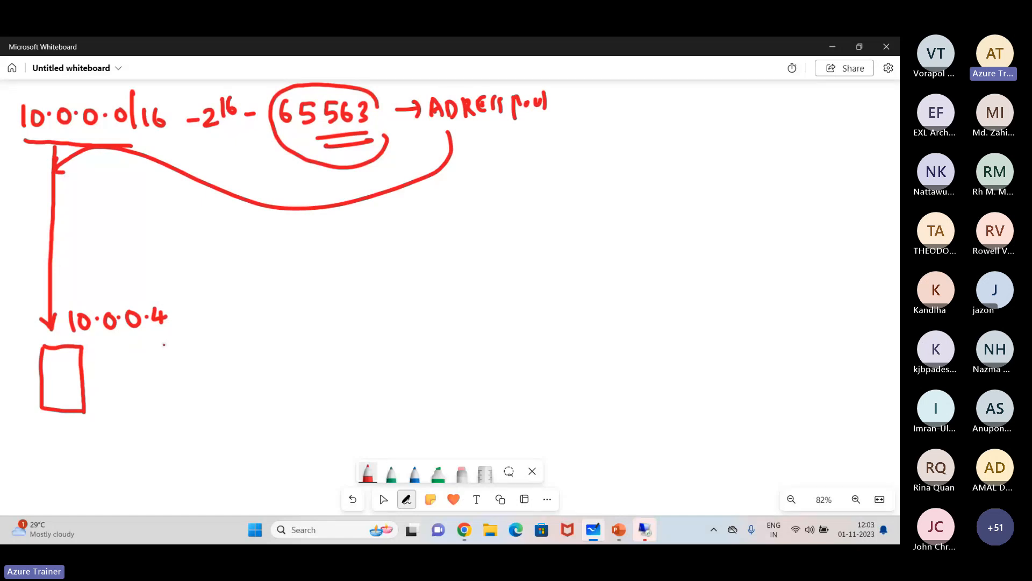
Step: Draw a second machine box beside the 10.0.0.4 box and label it "VM 2"
left_click_drag(180, 339, 181, 409)
left_click(188, 365)
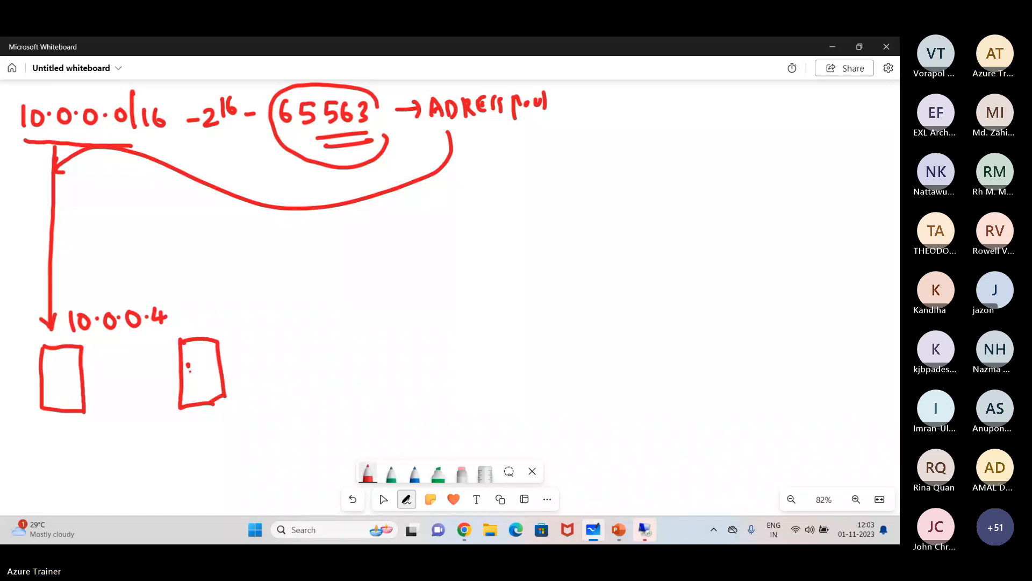
left_click_drag(187, 363, 196, 364)
left_click_drag(199, 370, 211, 375)
left_click_drag(197, 384, 208, 390)
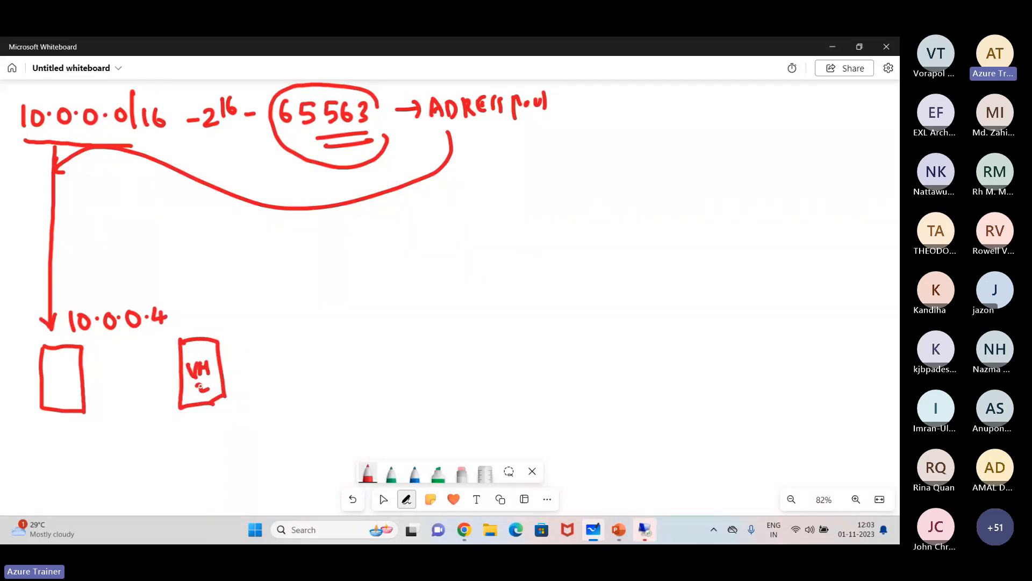
Step: Switch to the Azure portal and compare the location of the ProdVNET virtual network with that of Server1
mouse_move(452, 543)
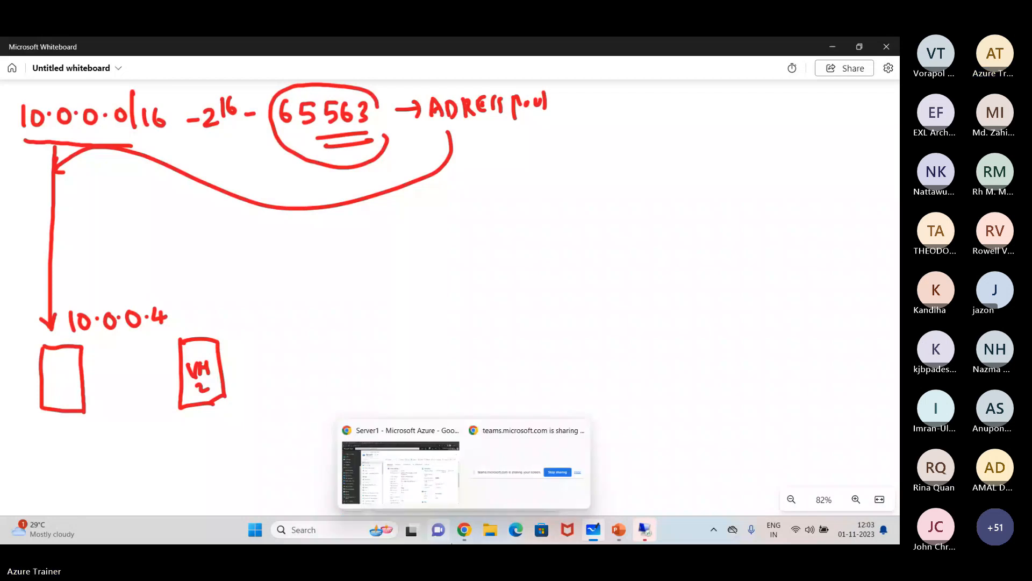
left_click(400, 463)
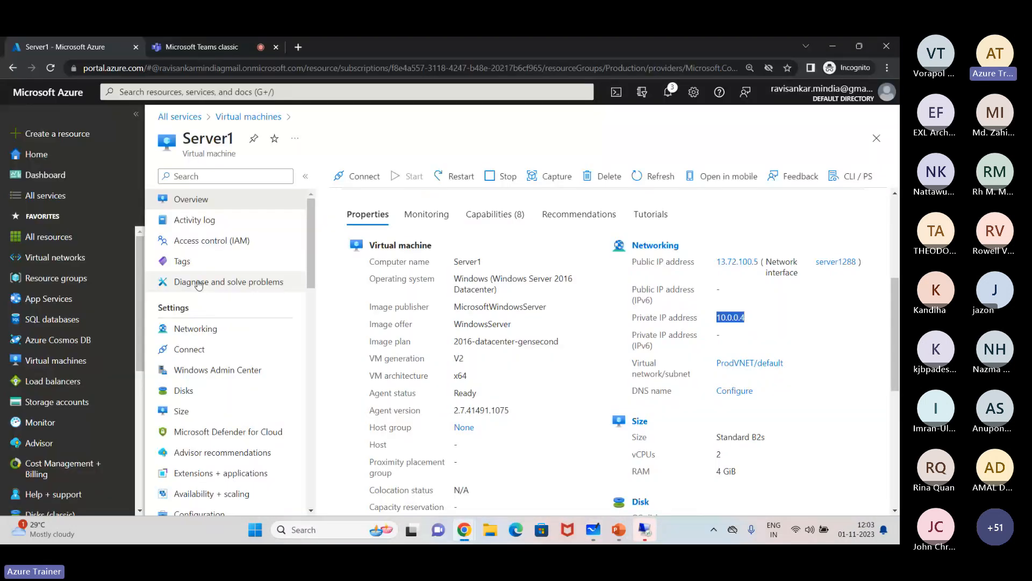
left_click(55, 257)
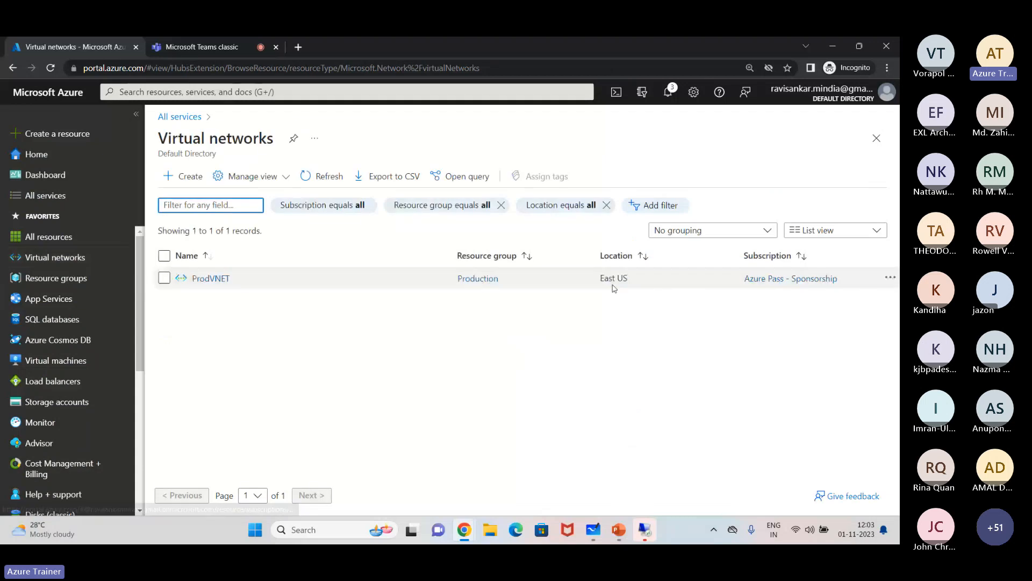
left_click(640, 283)
triple_click(640, 283)
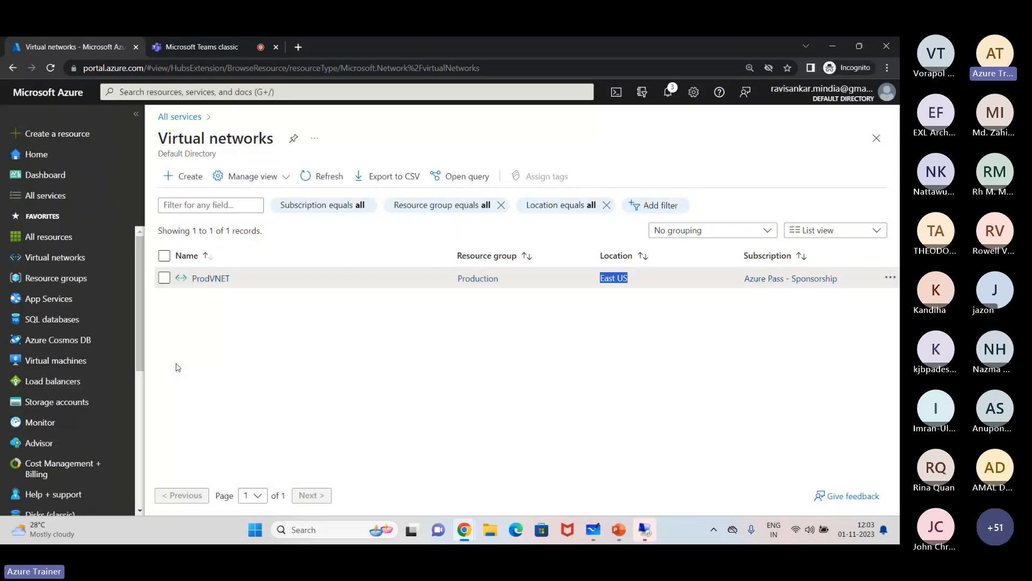
left_click(56, 360)
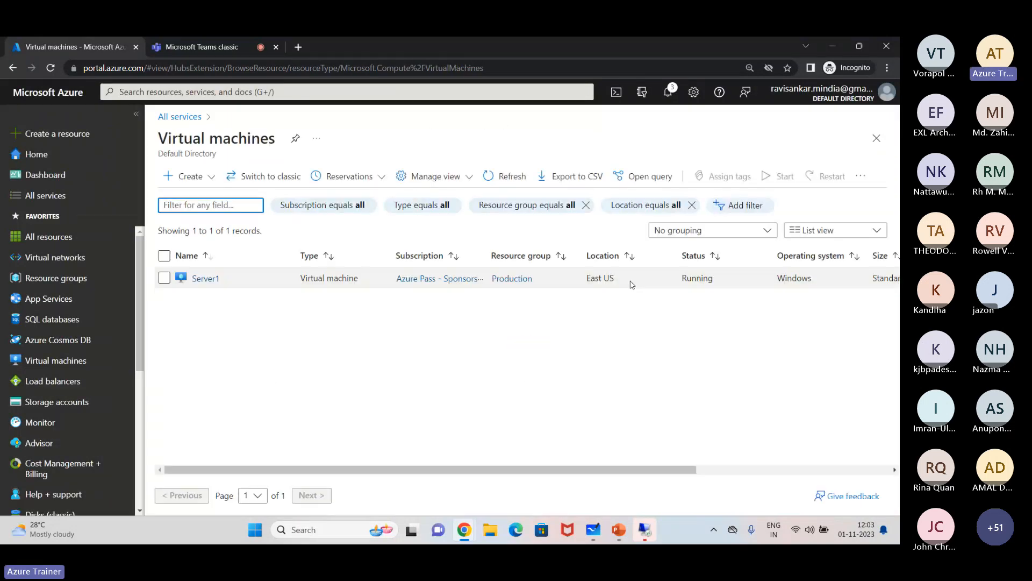
left_click_drag(626, 280, 585, 279)
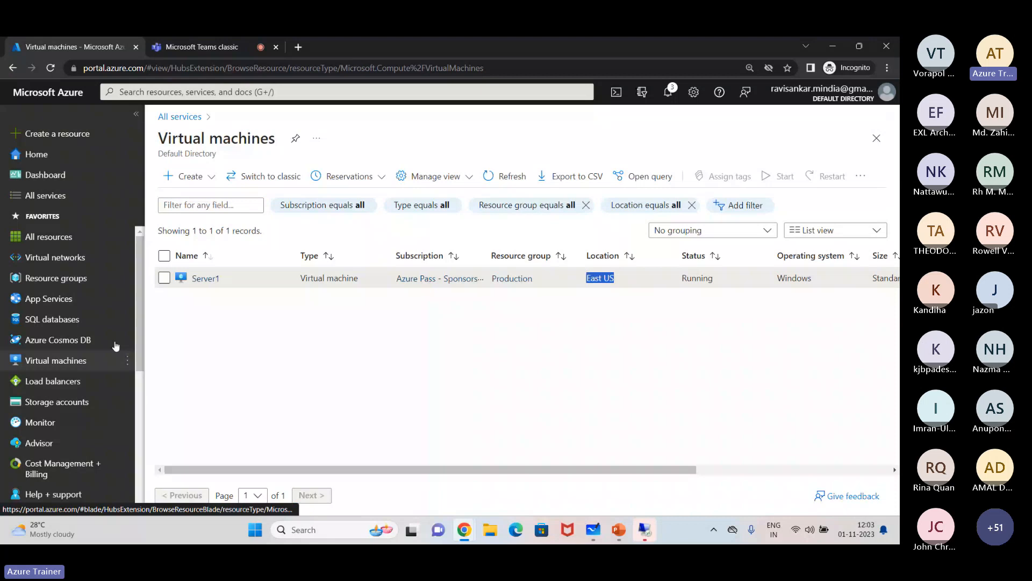
Step: Start a new Azure virtual machine in the Production resource group and name it Server2
left_click(190, 177)
left_click(269, 210)
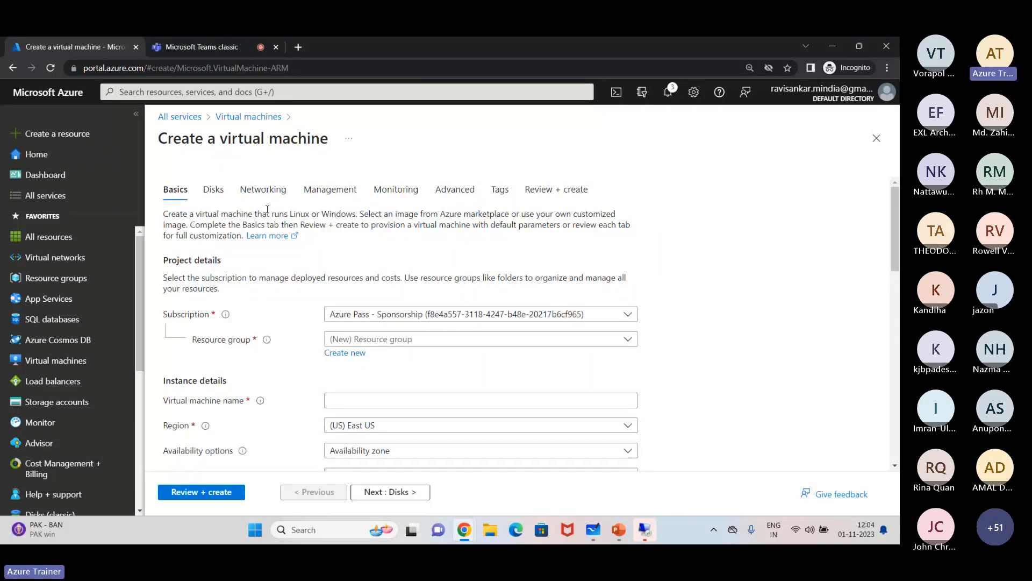
left_click(409, 338)
left_click(368, 400)
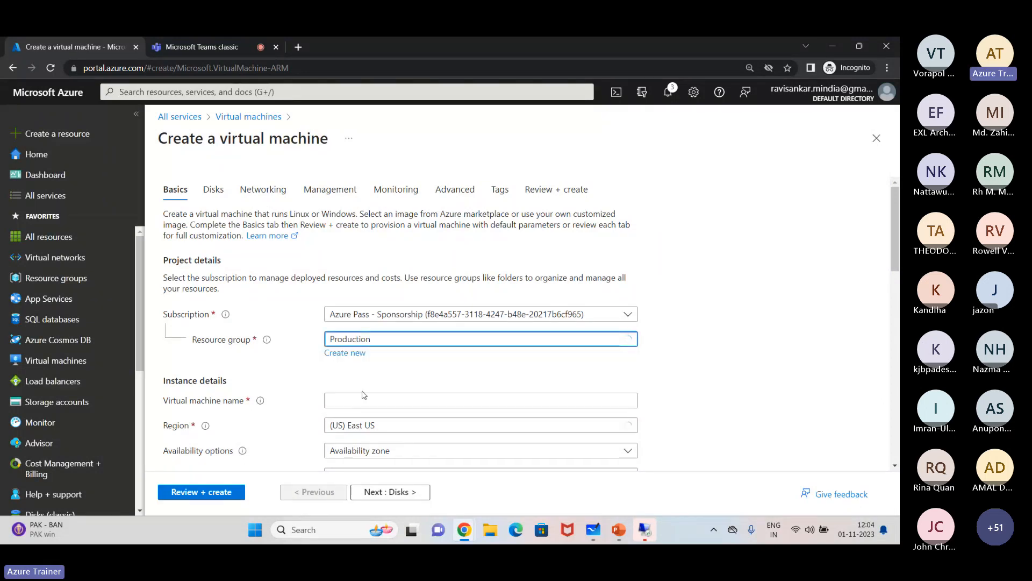
left_click(366, 396)
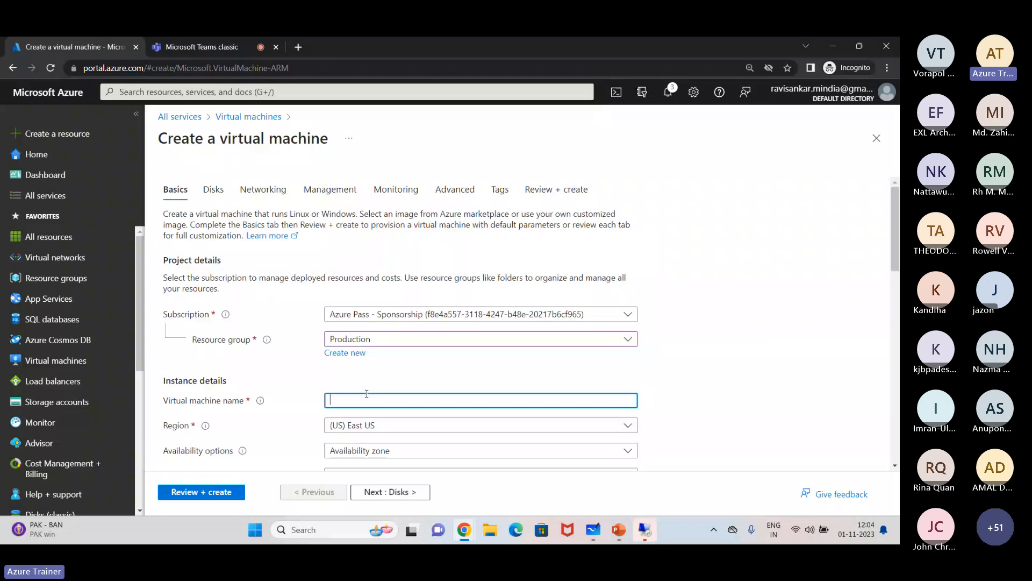
type("Server2")
Step: Set Server2's availability options to "No infrastructure redundancy required"
scroll(386, 412, "down", 2)
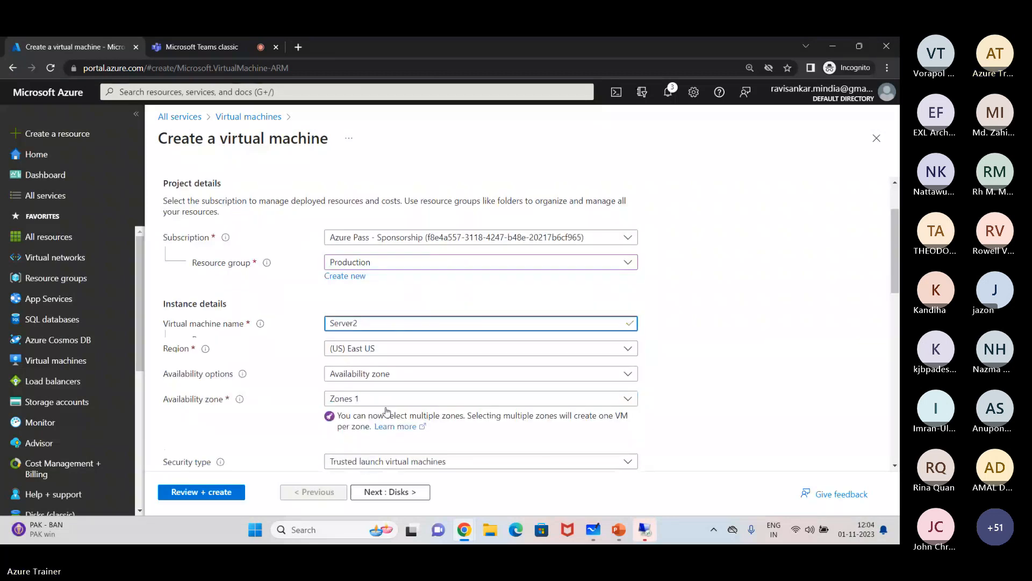
scroll(400, 337, "down", 1)
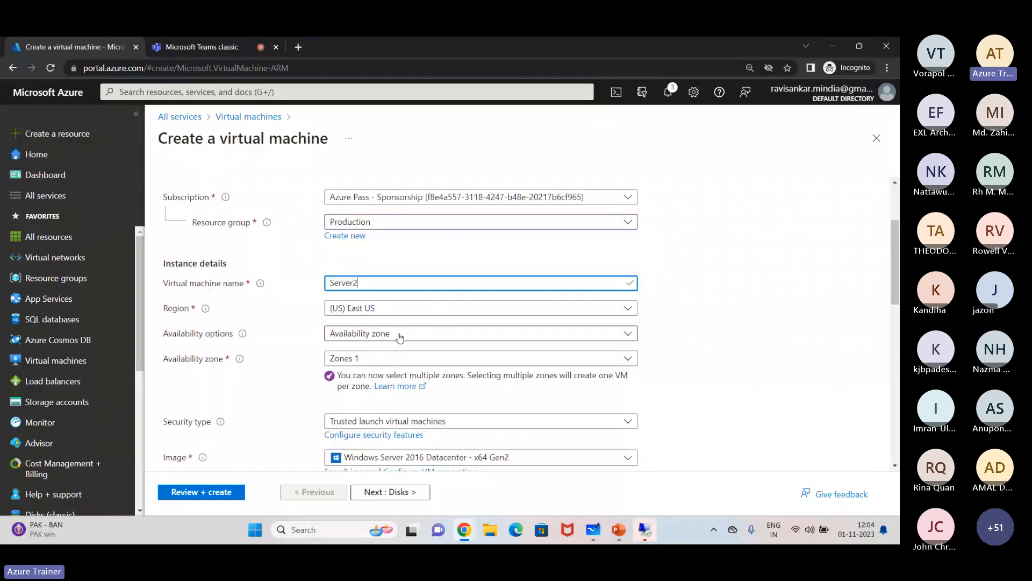
left_click(400, 337)
left_click(400, 350)
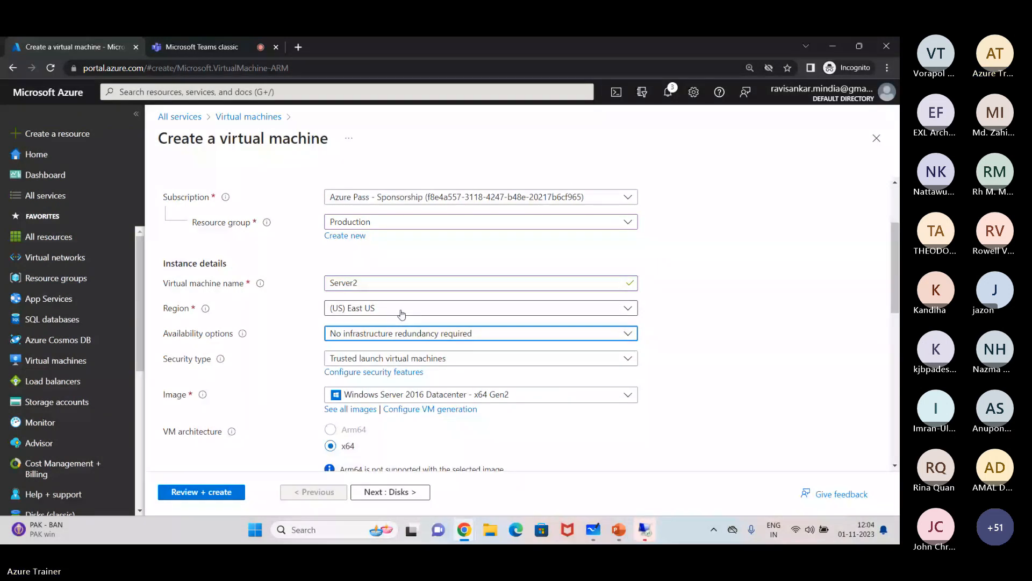
Step: Fill in Server2's administrator account with the username trgadmin, then enter and confirm the account password
scroll(401, 334, "down", 6)
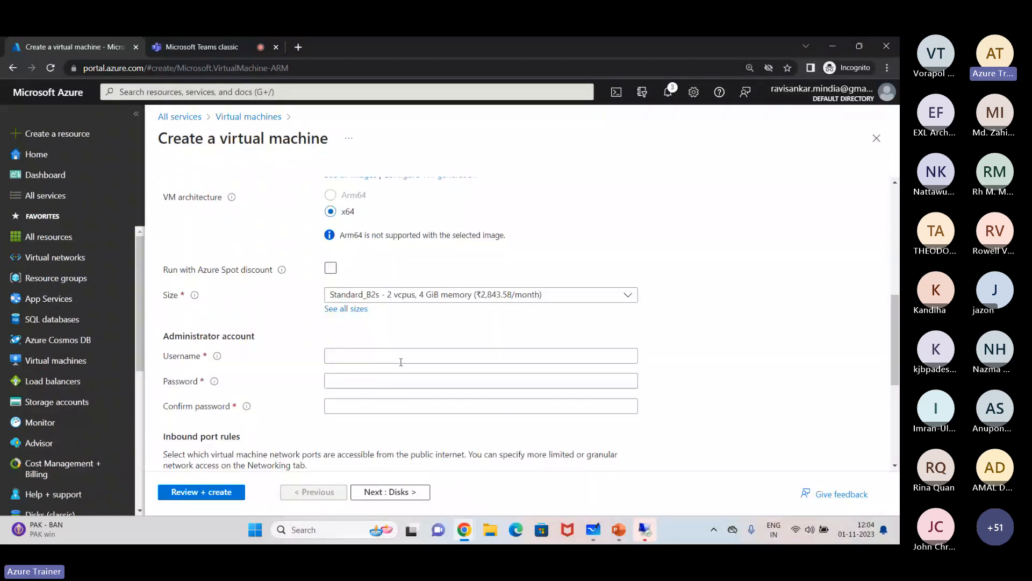
left_click(401, 356)
type("trgad")
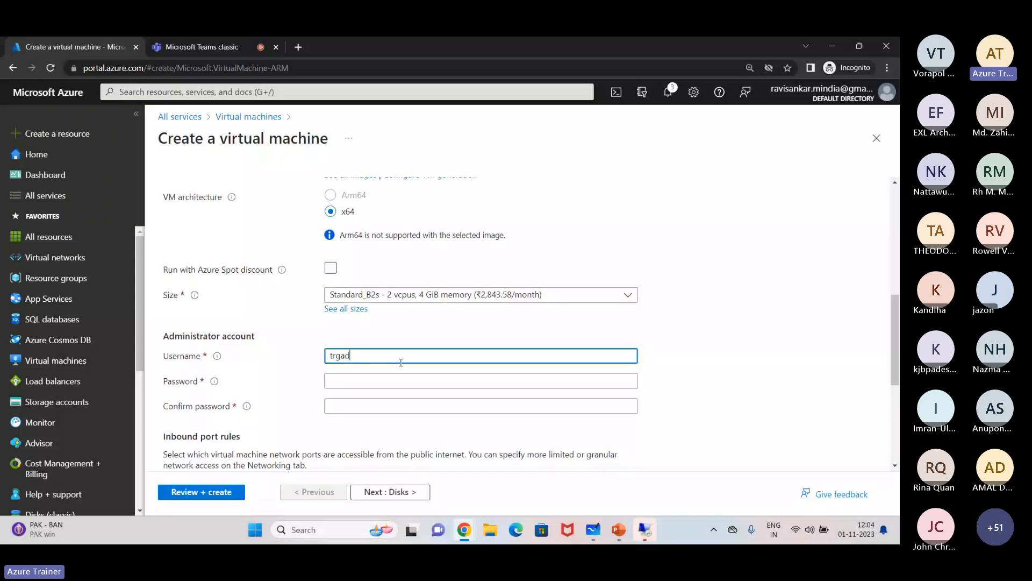
type("min")
key("Tab")
type("••••••••••••••")
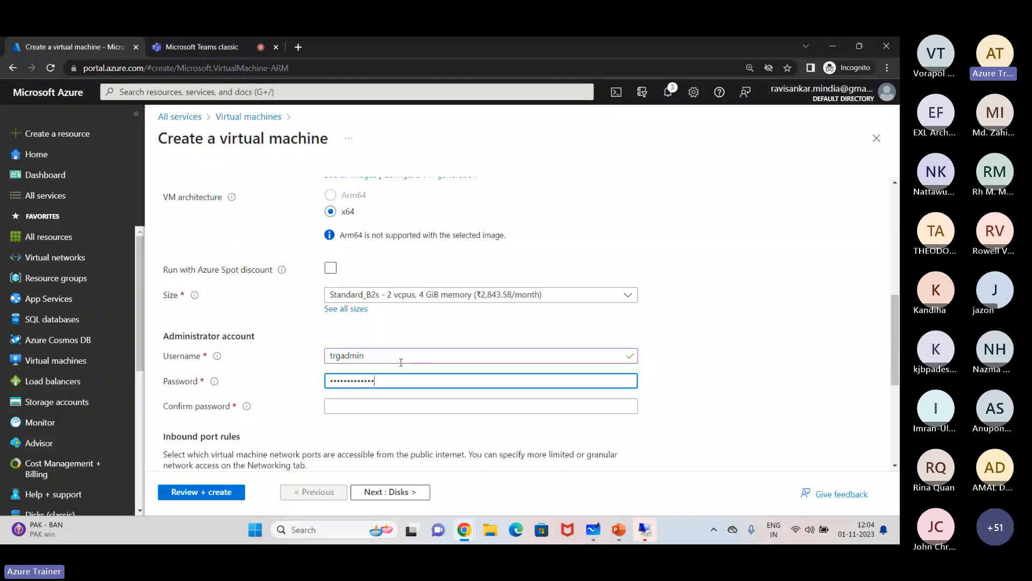
key("Tab")
type("•••")
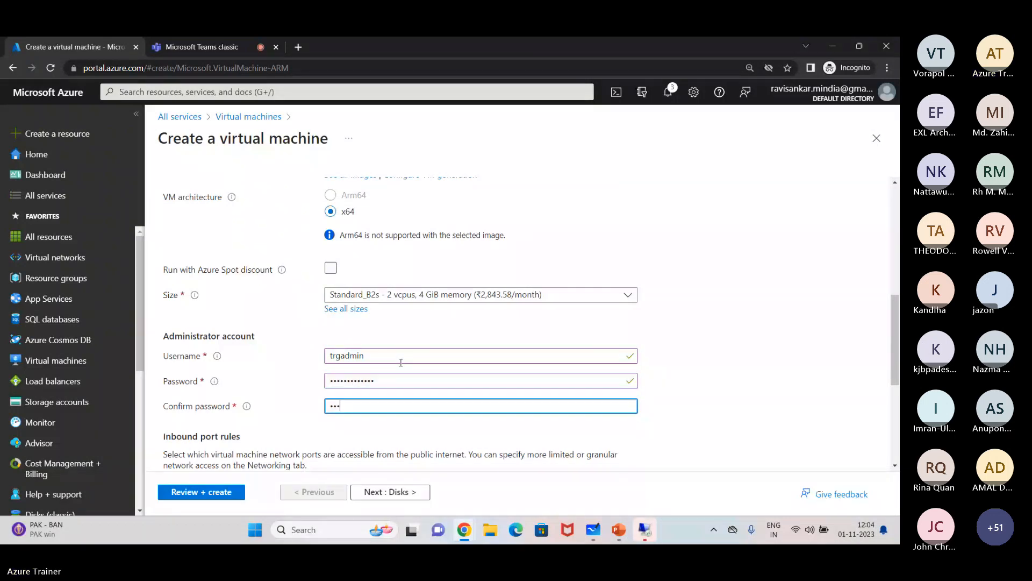
type("••••••••••")
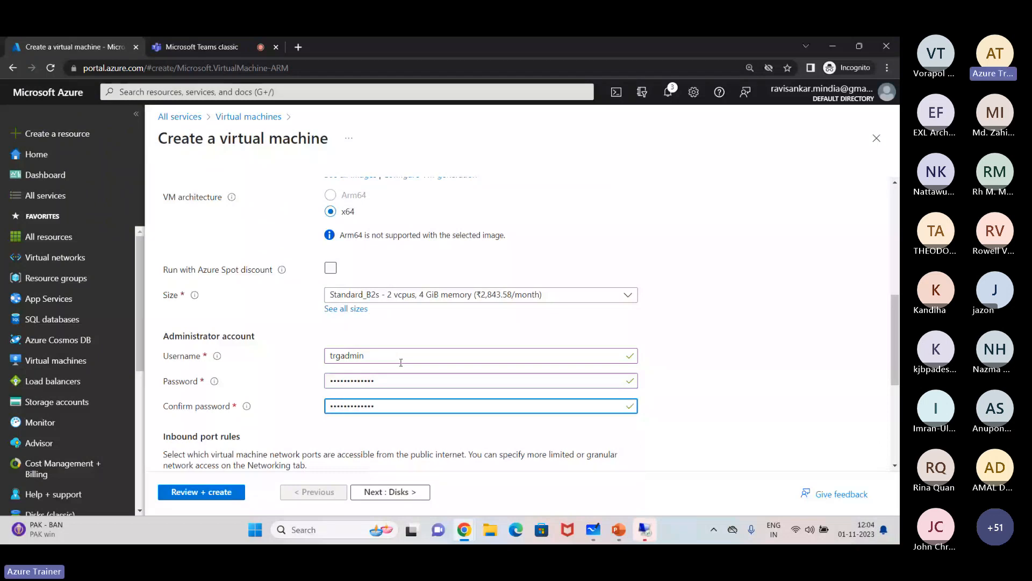
Step: Open Server2's networking settings and ignore the deployment recommendations
scroll(245, 204, "up", 10)
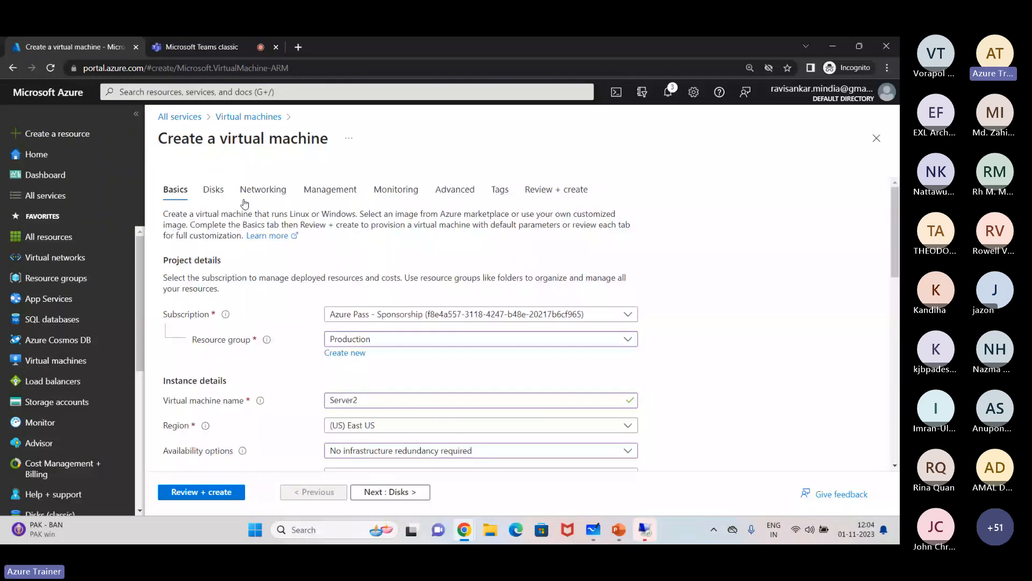
left_click(251, 191)
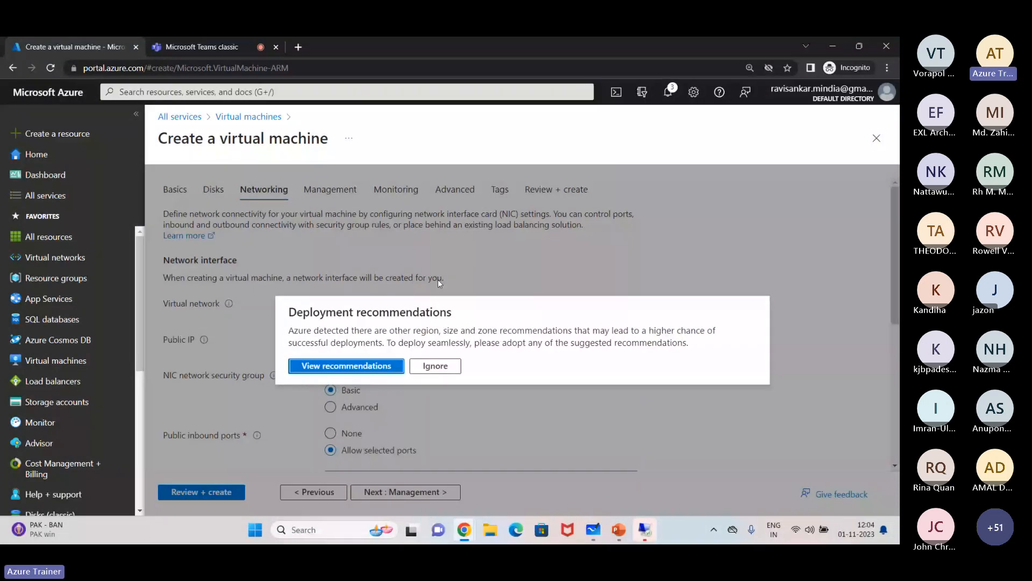
left_click(435, 366)
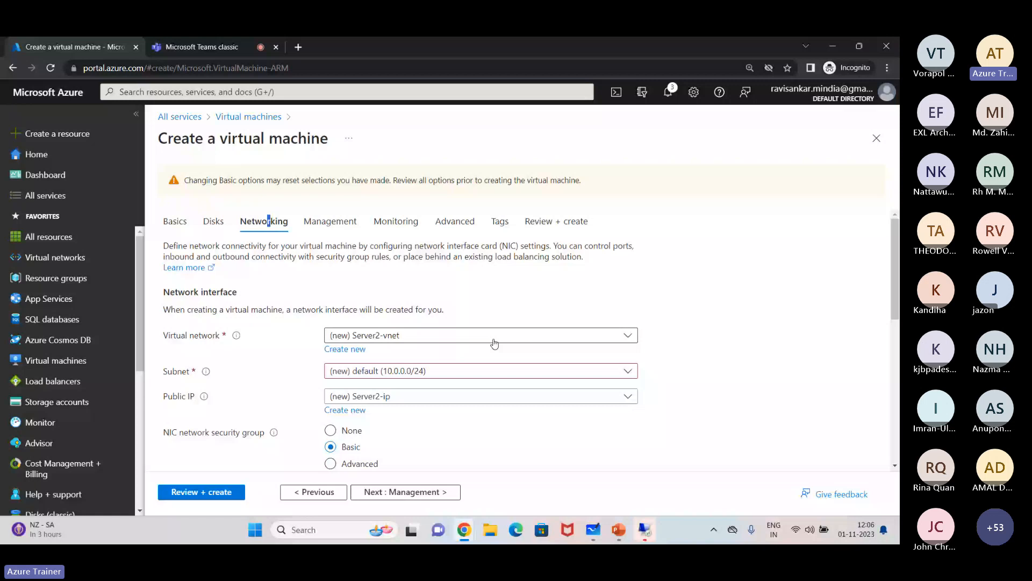
Step: Return to Server2's basic settings and set its region to (US) East US
left_click(172, 225)
scroll(420, 344, "down", 3)
left_click(419, 342)
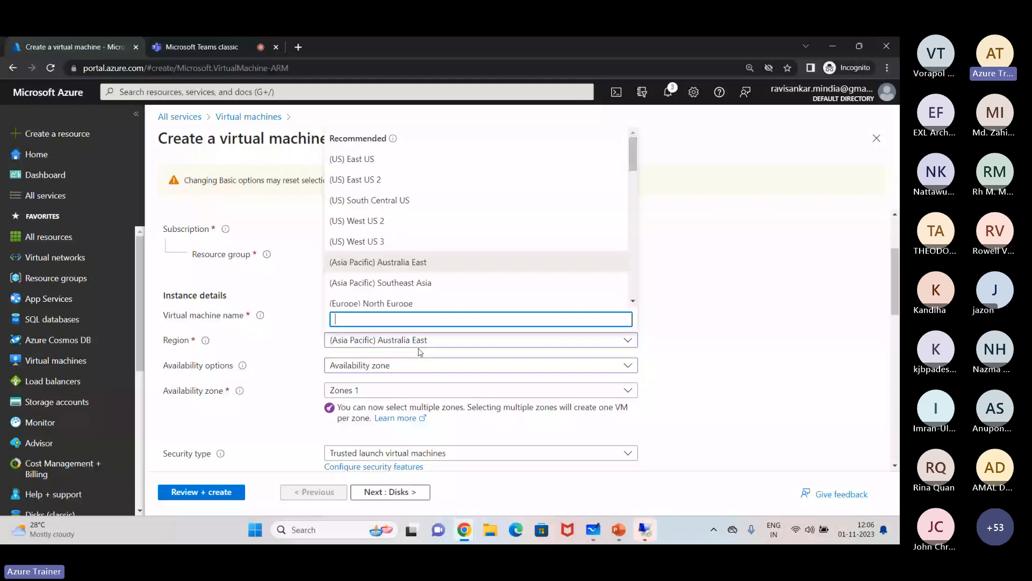
Step: Check that Server2's networking uses ProdVNET with the default subnet, then validate and create the virtual machine
left_click(263, 189)
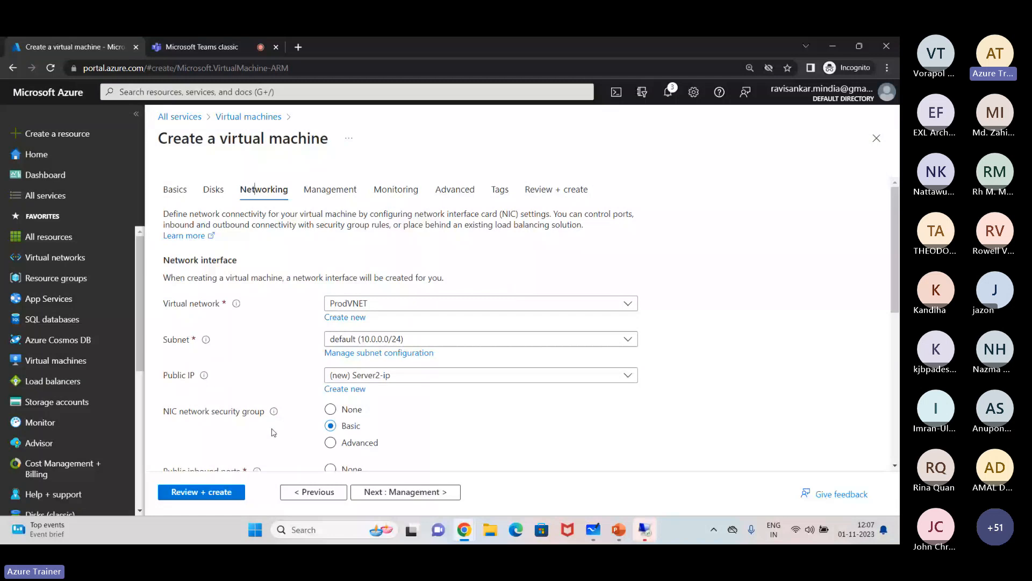
left_click(194, 493)
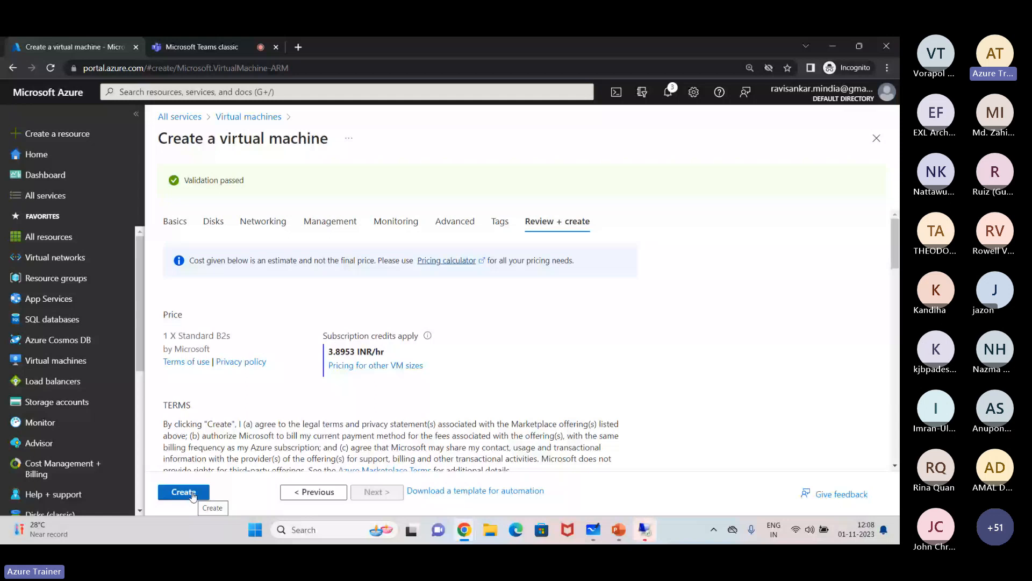
left_click(192, 496)
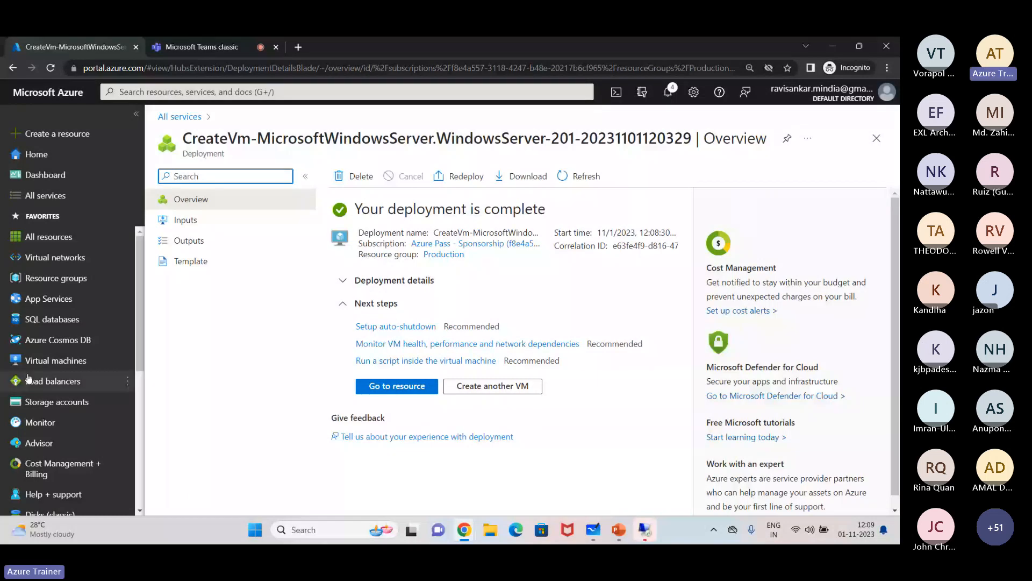
Step: Open Server2 from the virtual machines list and examine its location, virtual network and private IP address
left_click(51, 361)
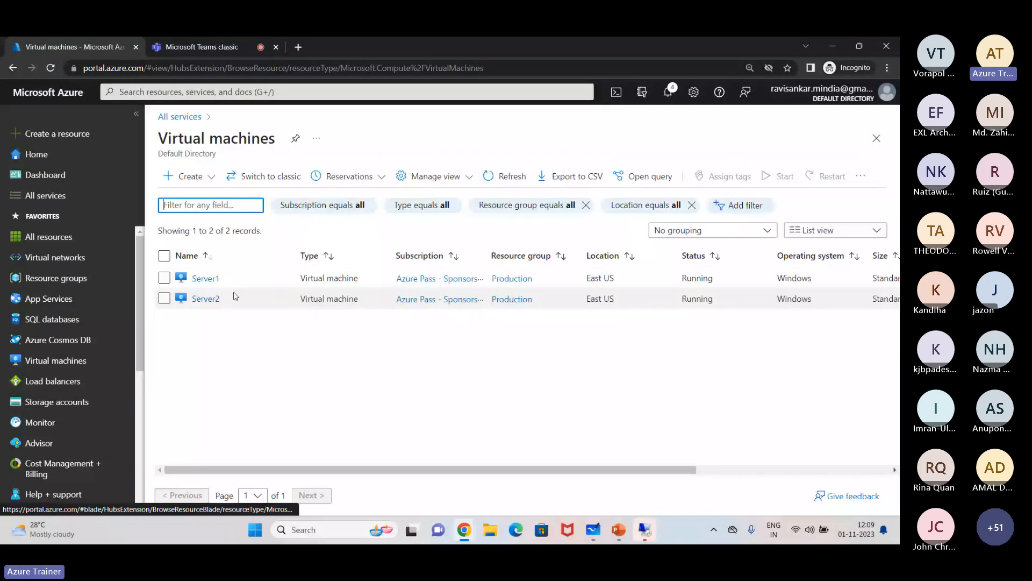
left_click(207, 299)
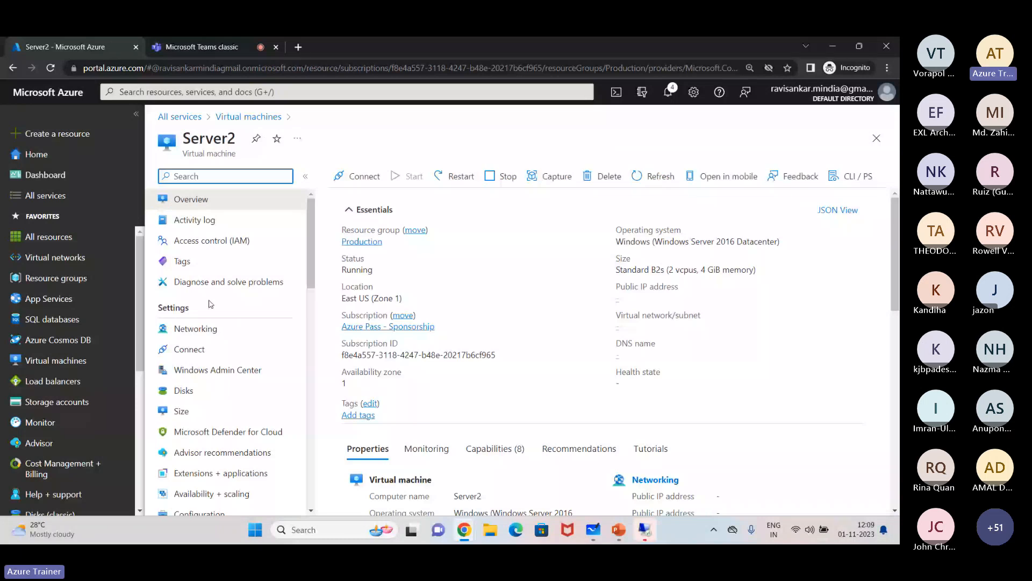
scroll(634, 315, "down", 1)
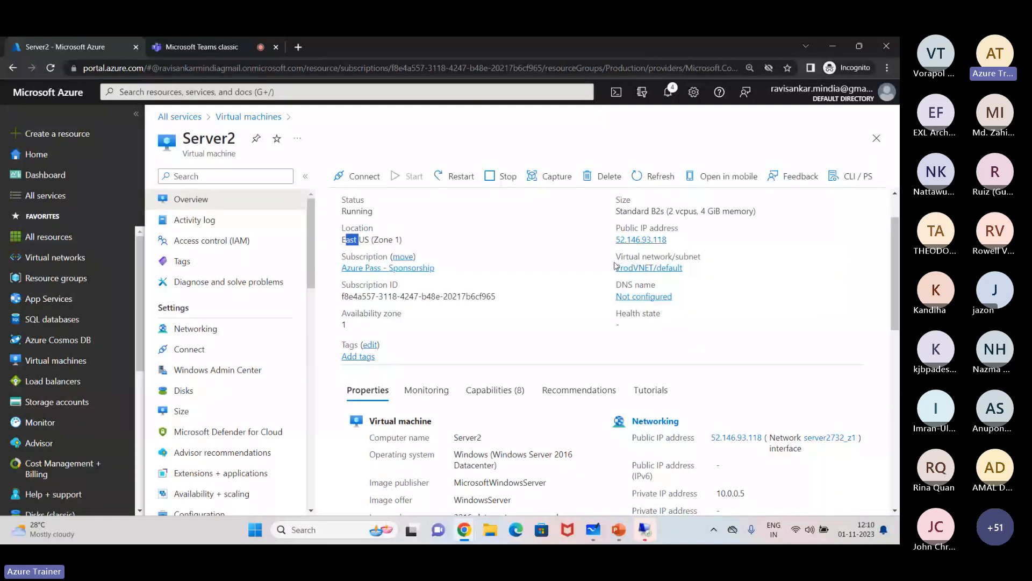
scroll(729, 355, "down", 4)
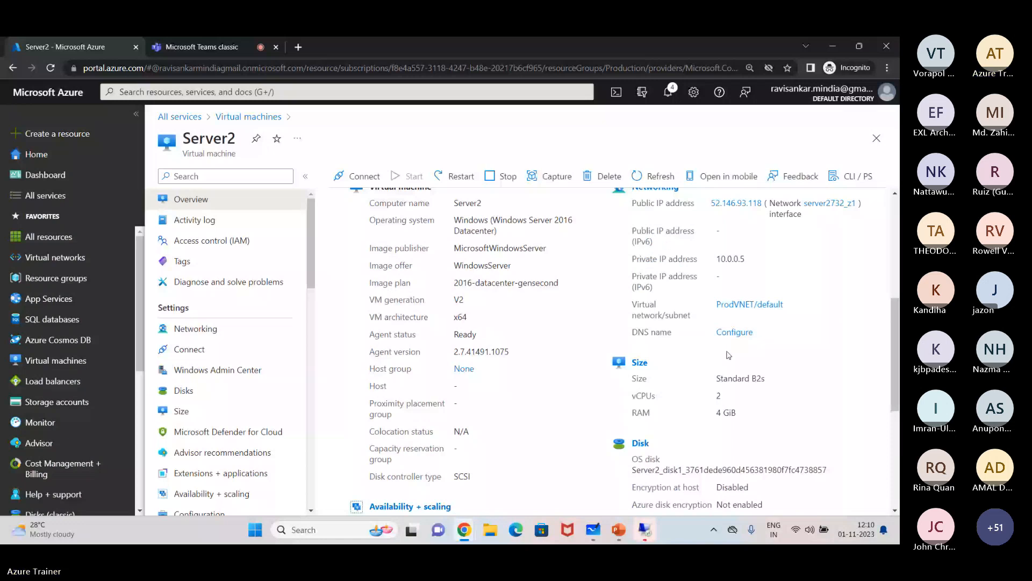
scroll(729, 355, "down", 1)
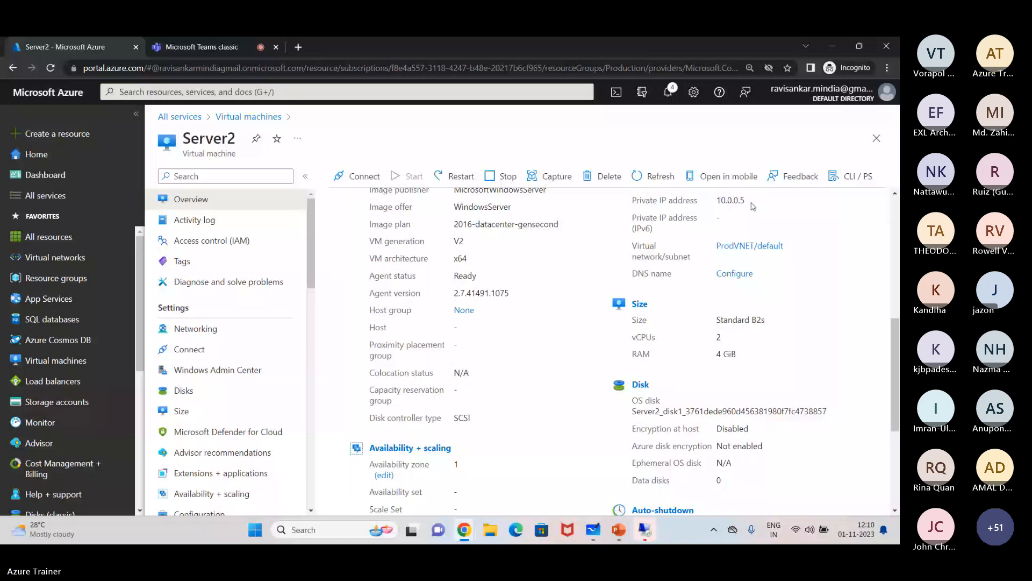
Step: Switch to the whiteboard, write the address 10.0.0.5 above the VM 2 box and circle its last digit
key("alt+Tab")
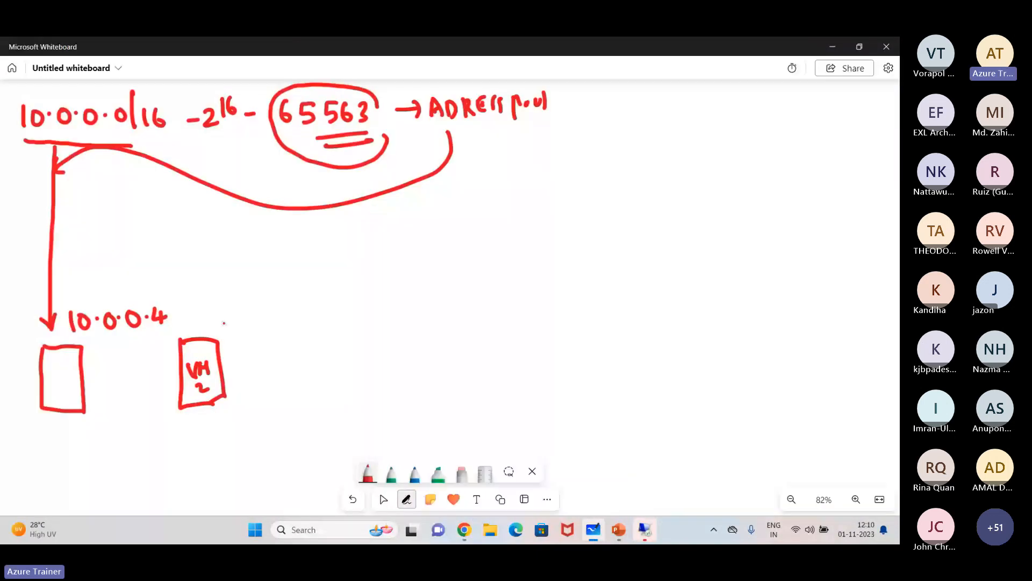
mouse_move(213, 312)
left_mouse_down()
mouse_move(212, 329)
mouse_move(225, 318)
left_mouse_up()
left_click_drag(243, 314, 253, 323)
left_click_drag(265, 311, 264, 311)
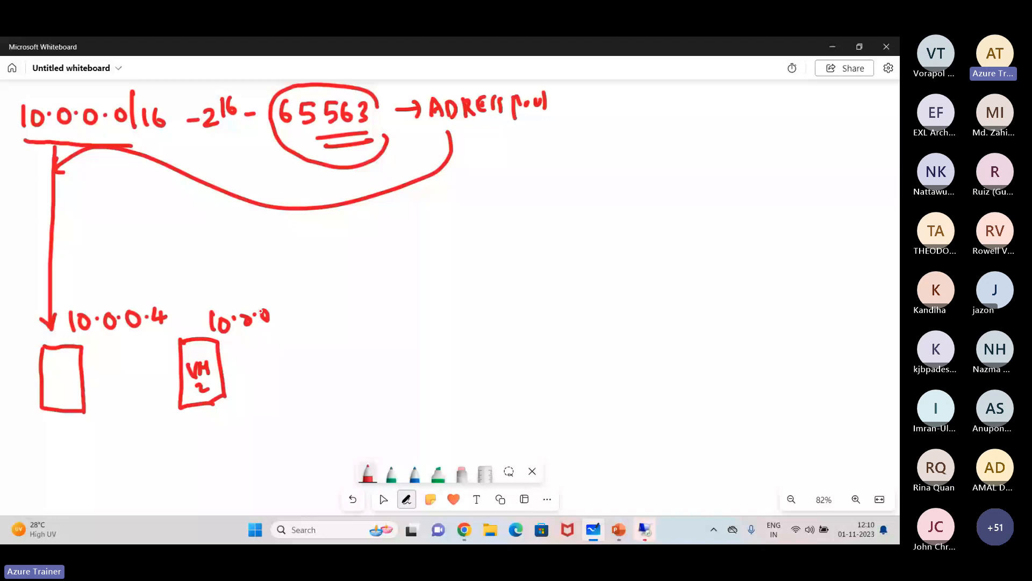
left_click_drag(271, 315, 273, 315)
left_click_drag(278, 310, 282, 321)
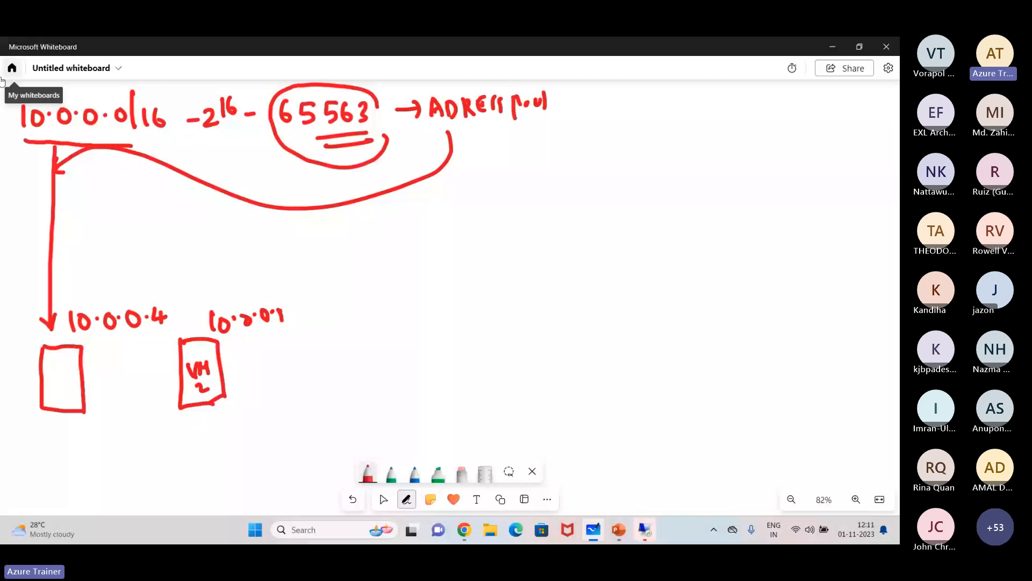
left_click_drag(282, 320, 274, 307)
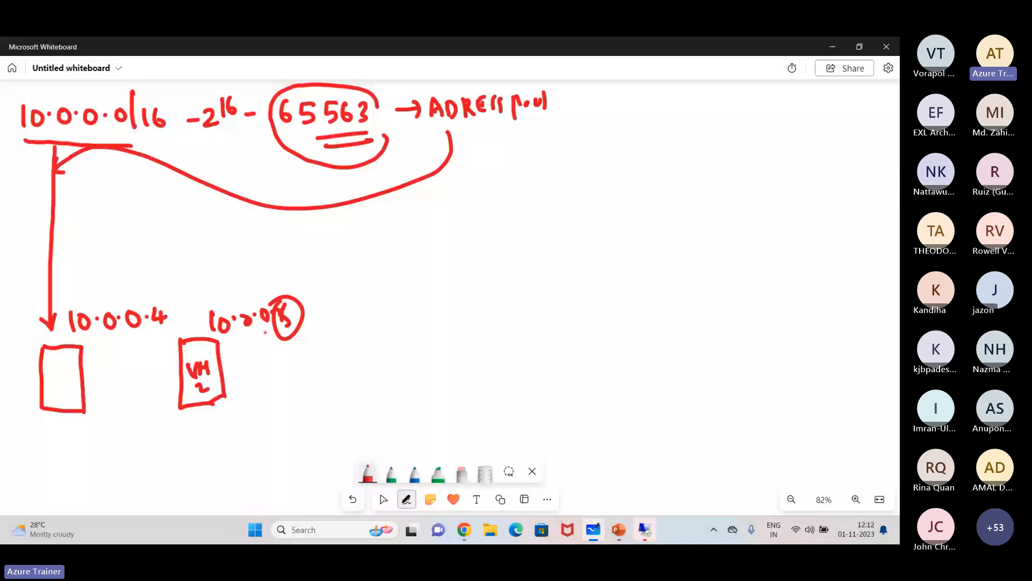
Step: Minimize the whiteboard, return to the Azure portal and open the Marketplace service by searching for "mark"
left_click(833, 46)
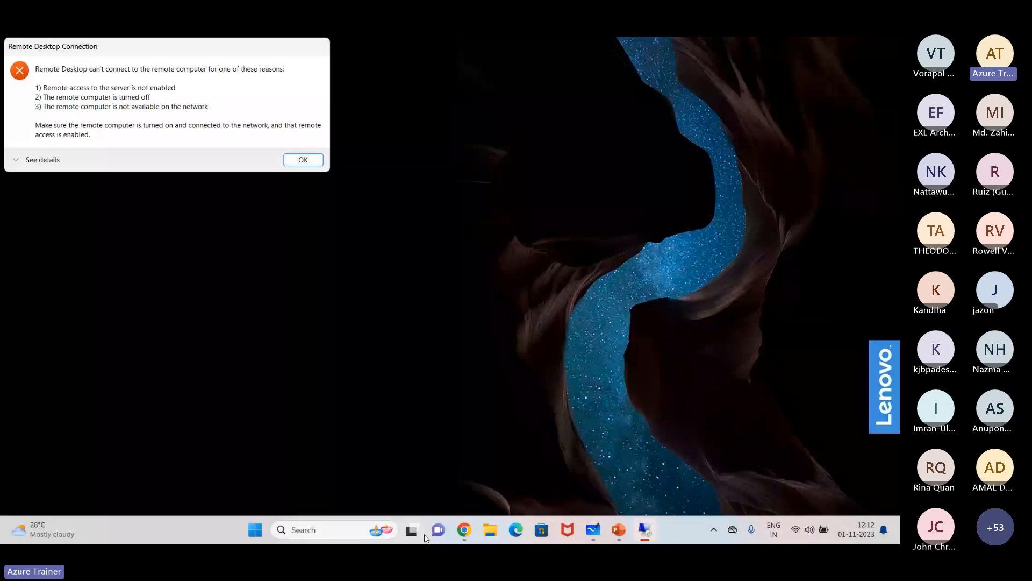
left_click(464, 530)
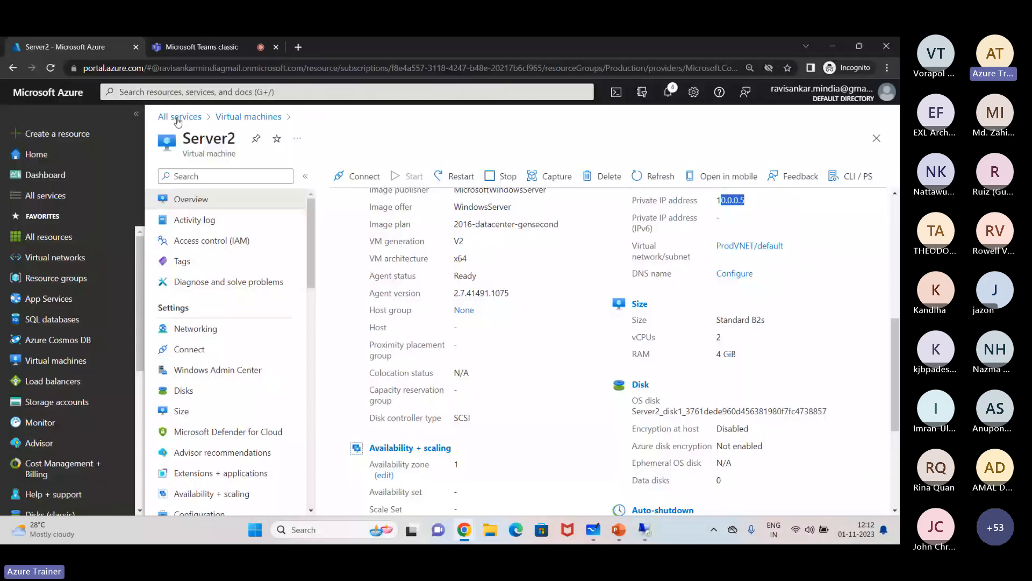
left_click(206, 93)
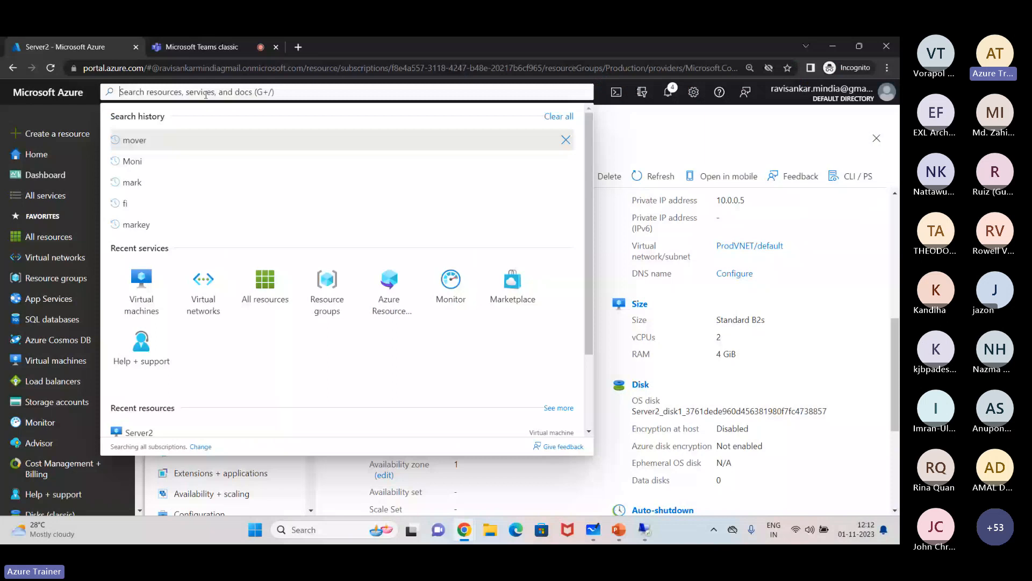
type("mark")
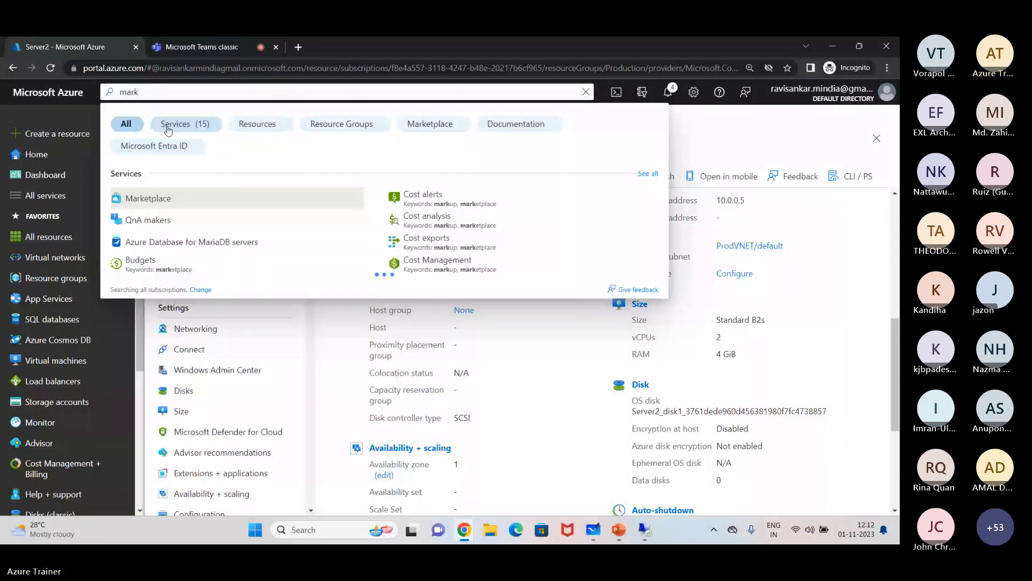
left_click(287, 203)
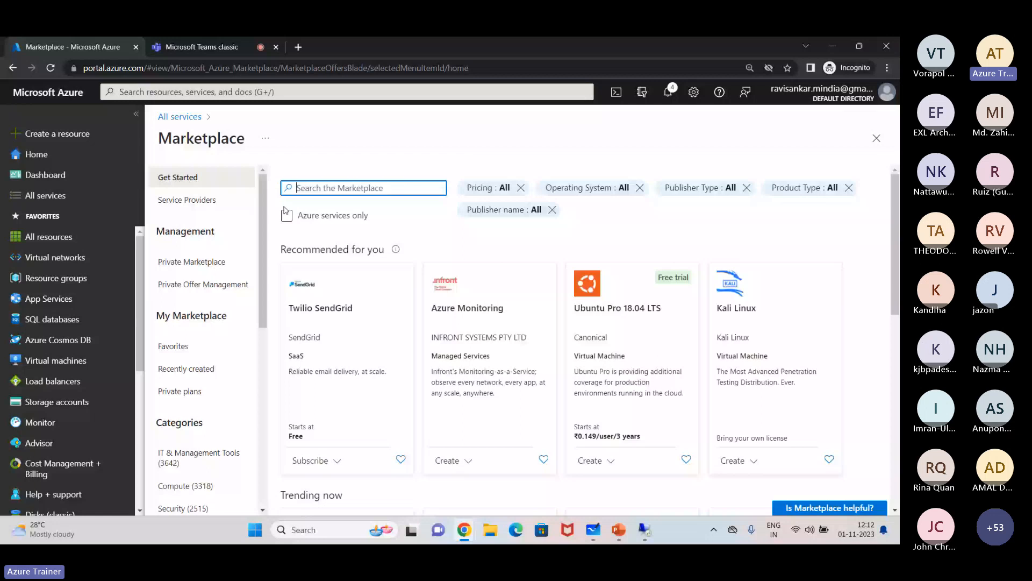
Step: Search the Marketplace for "firewall" and open the Fortinet FortiGate Next-Generation Firewall (VM) offer
type("firewa")
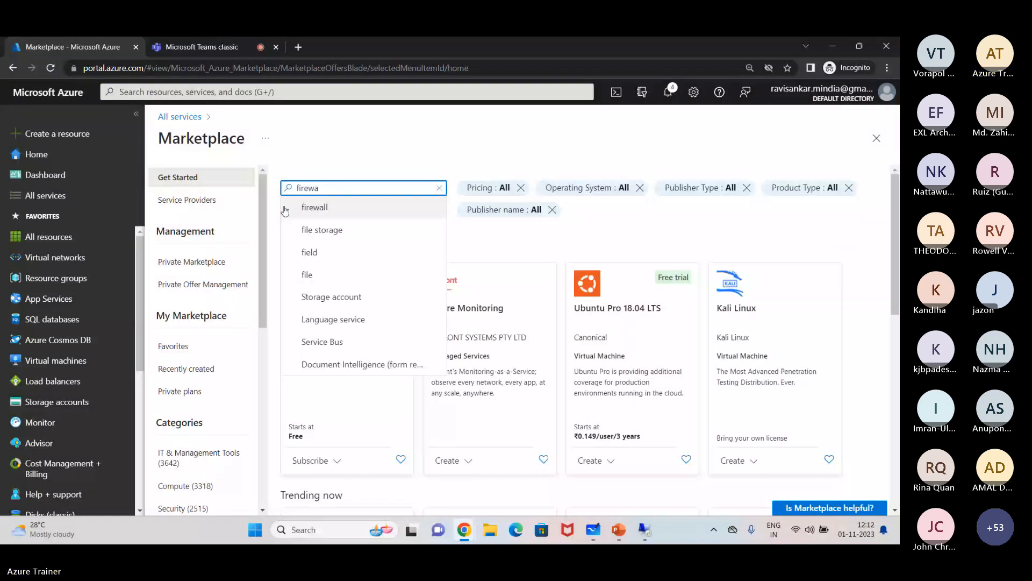
left_click(285, 209)
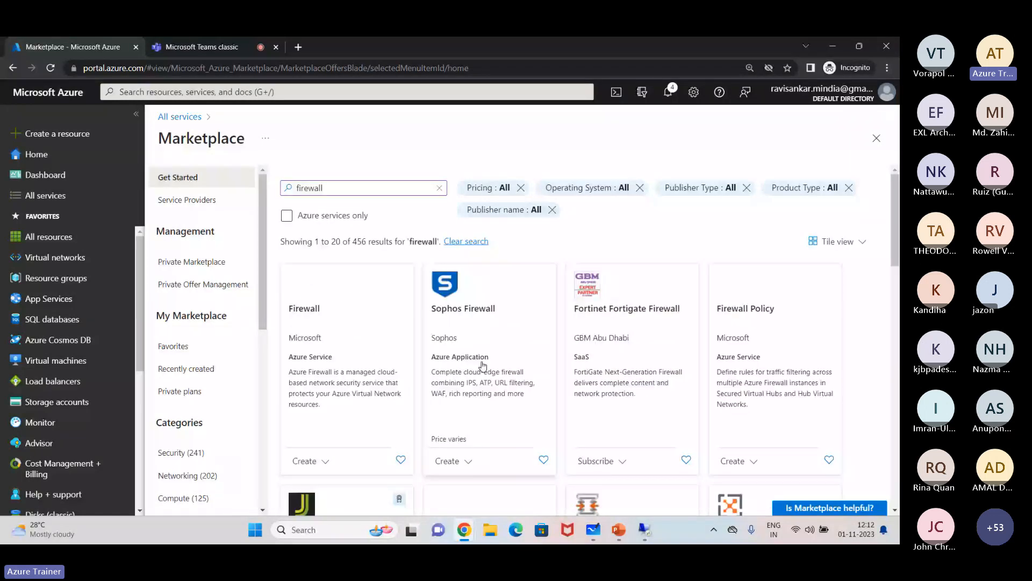
scroll(483, 366, "down", 2)
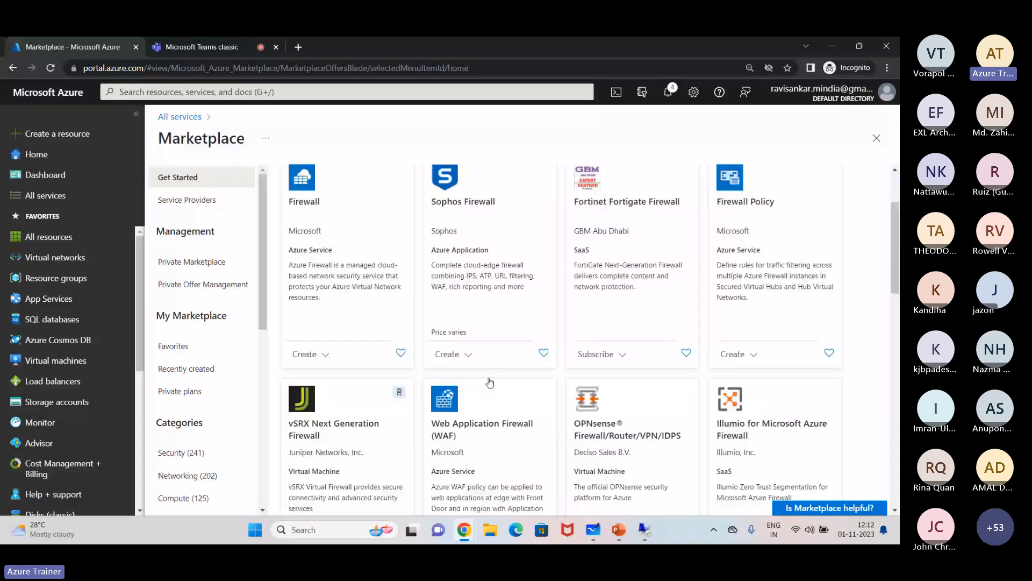
scroll(490, 382, "down", 1)
scroll(648, 241, "down", 2)
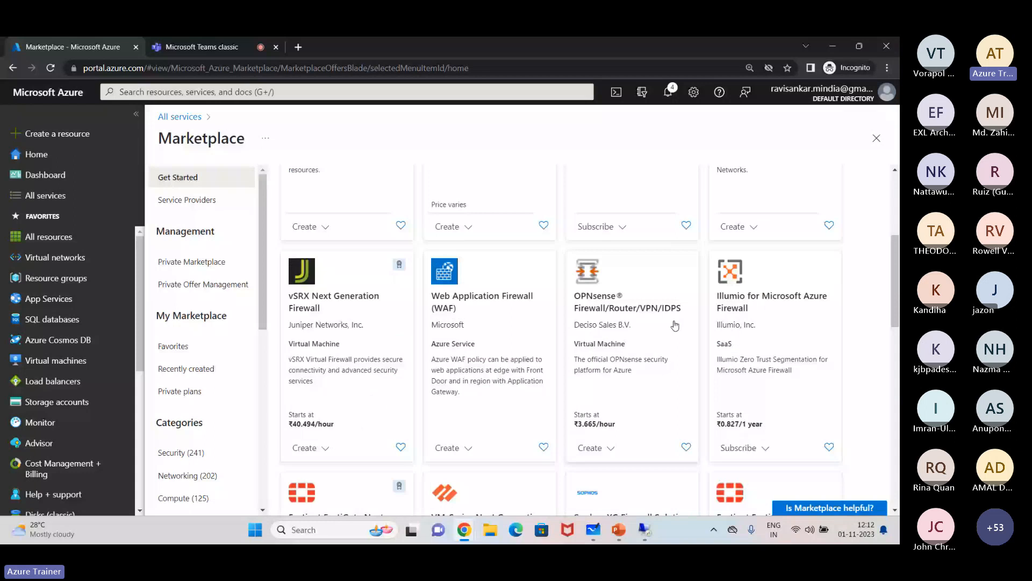
left_click(734, 496)
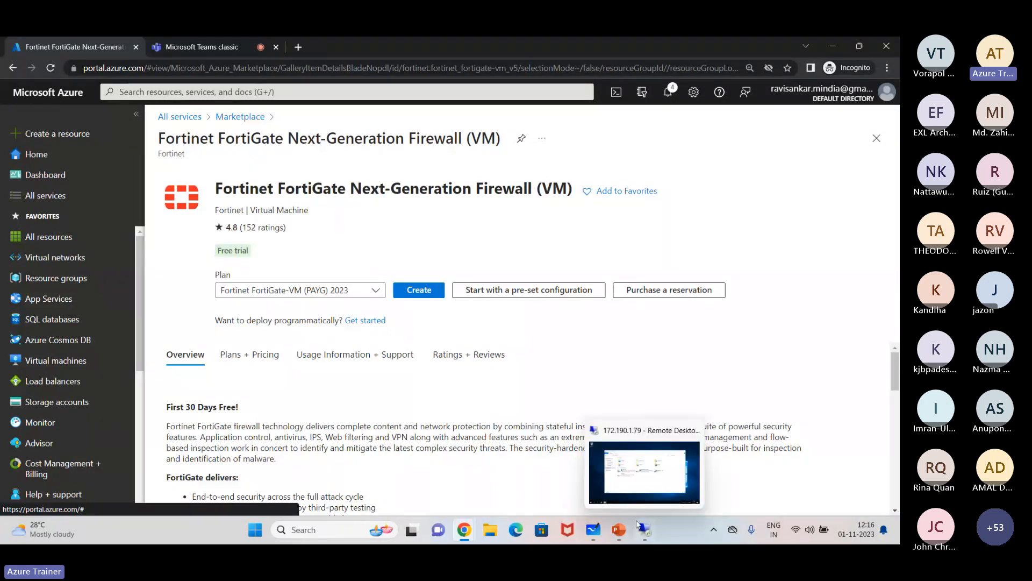
Step: Switch to the whiteboard, write "VNET" beside the address pool label and circle the 4 in 10.0.0.4
left_click(592, 531)
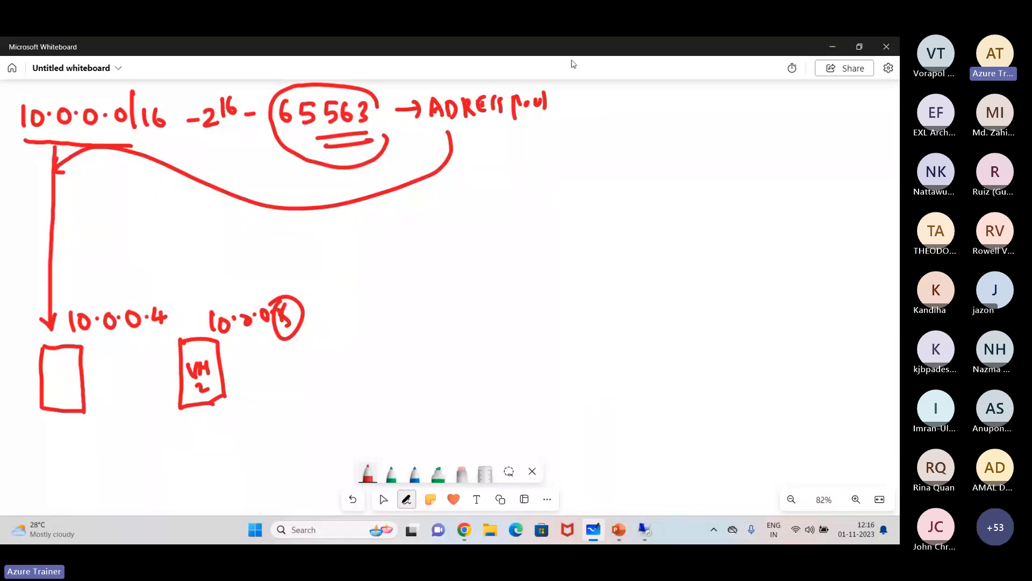
left_click_drag(602, 93, 657, 108)
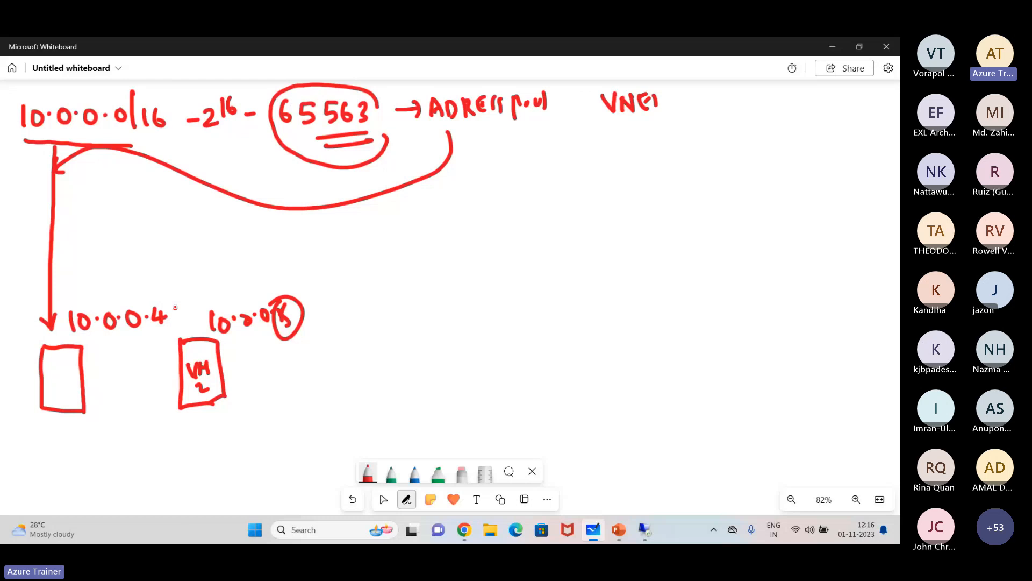
left_click_drag(175, 308, 171, 300)
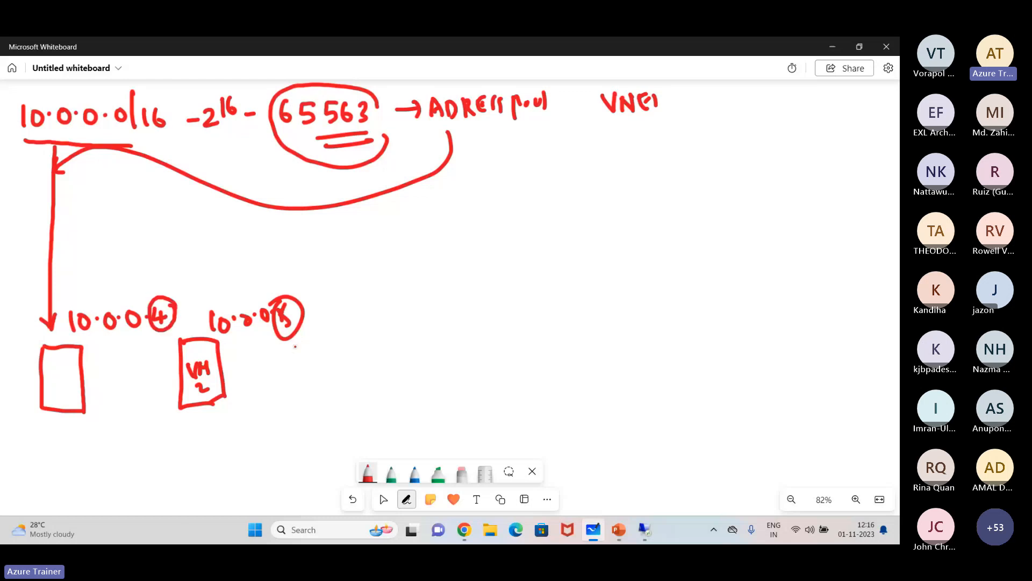
Step: Draw two short strokes just below the circled 5 of VM 2's address and switch back to the Azure portal
left_click_drag(291, 349, 322, 330)
left_click_drag(297, 355, 323, 339)
key("alt+Tab")
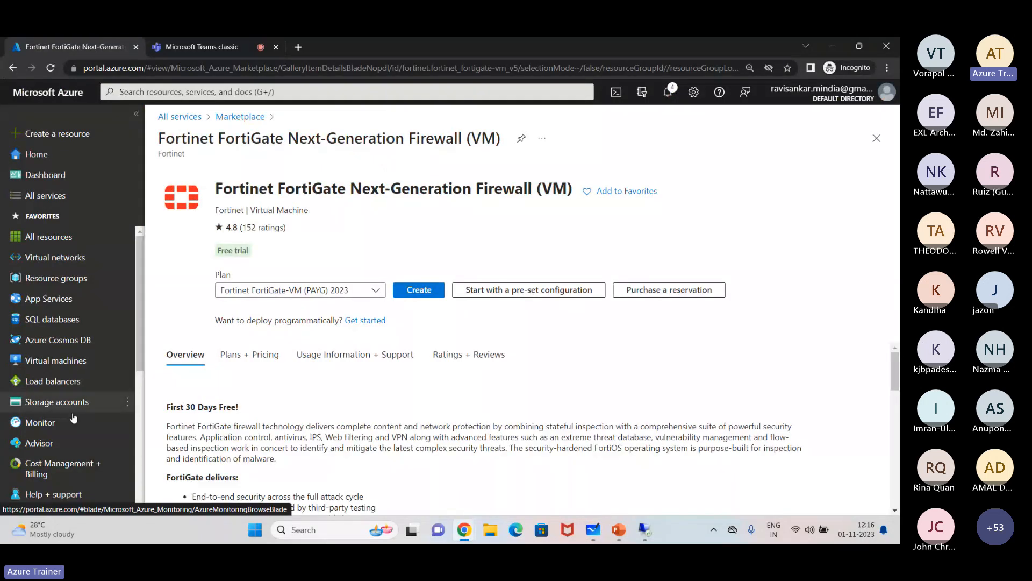
Step: Start creating a virtual machine named "Vm1" in the Production resource group
left_click(80, 361)
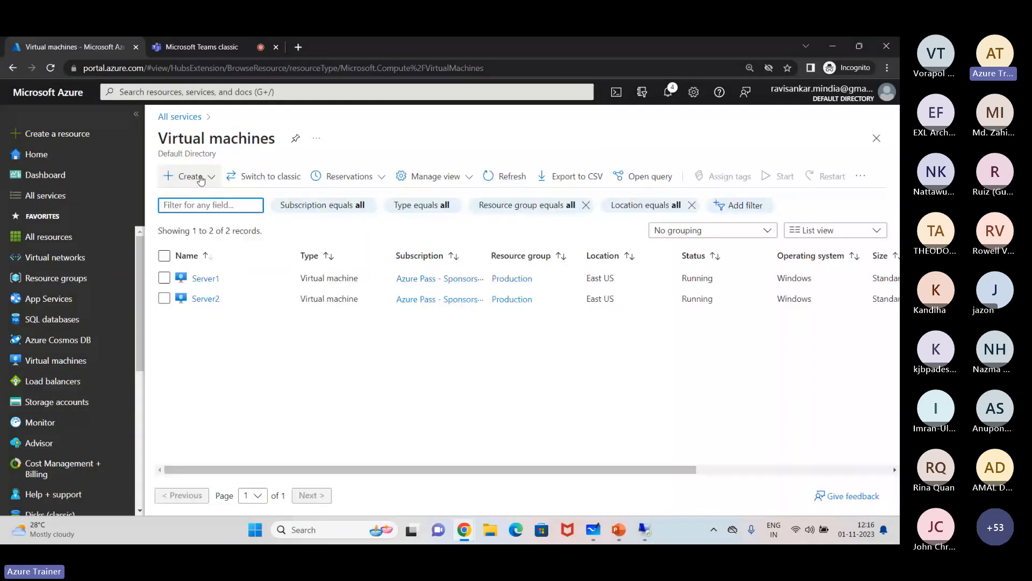
left_click(201, 179)
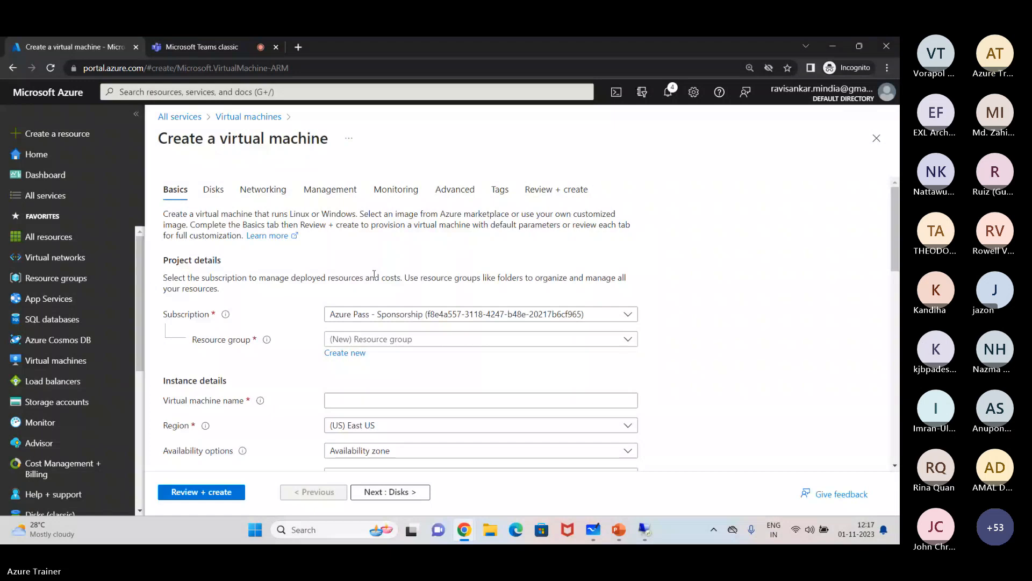
left_click(383, 339)
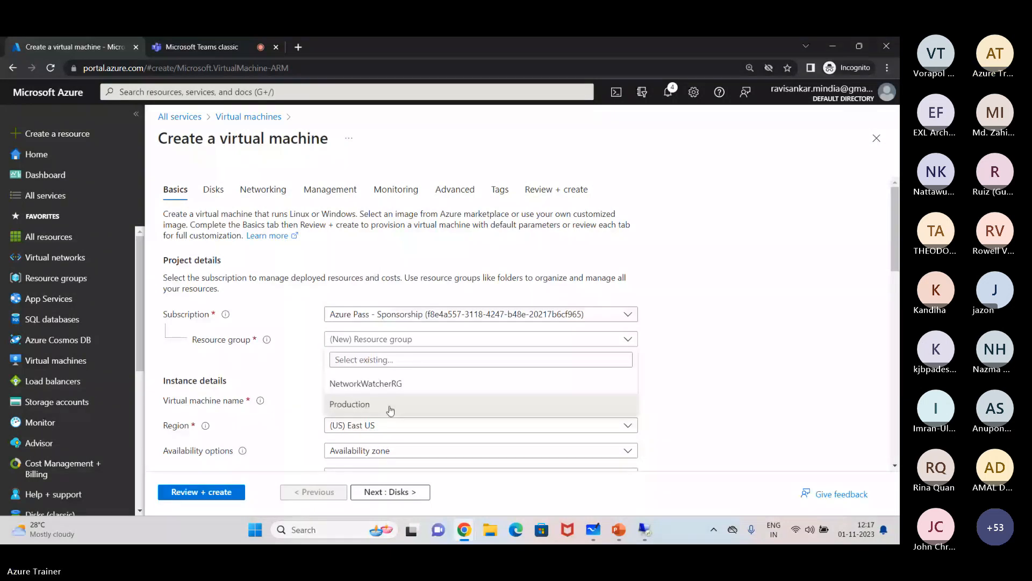
left_click(391, 409)
left_click(390, 399)
type("Vm1")
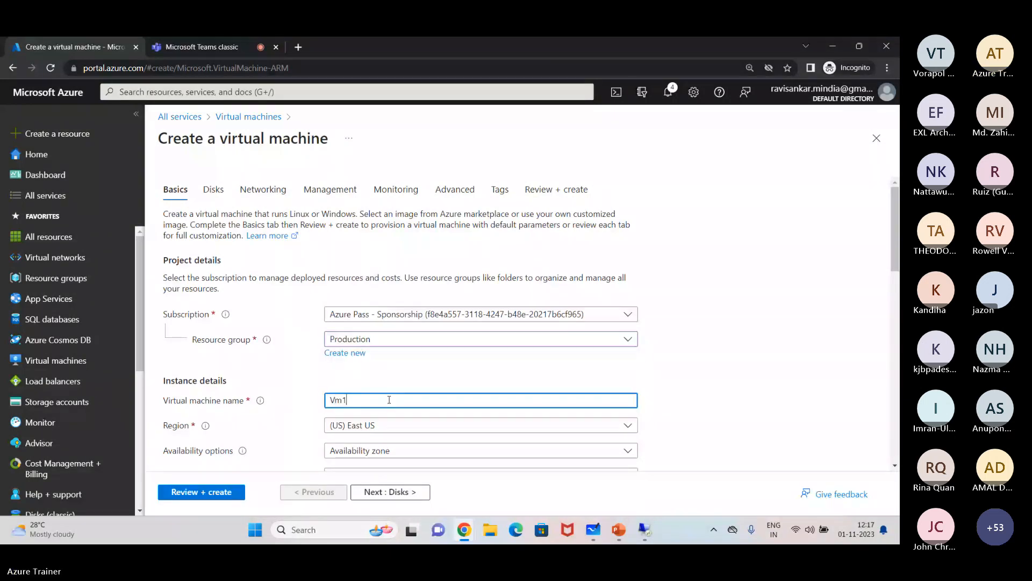
Step: Choose a different availability option in Vm1's instance details
scroll(389, 399, "down", 2)
left_click(435, 358)
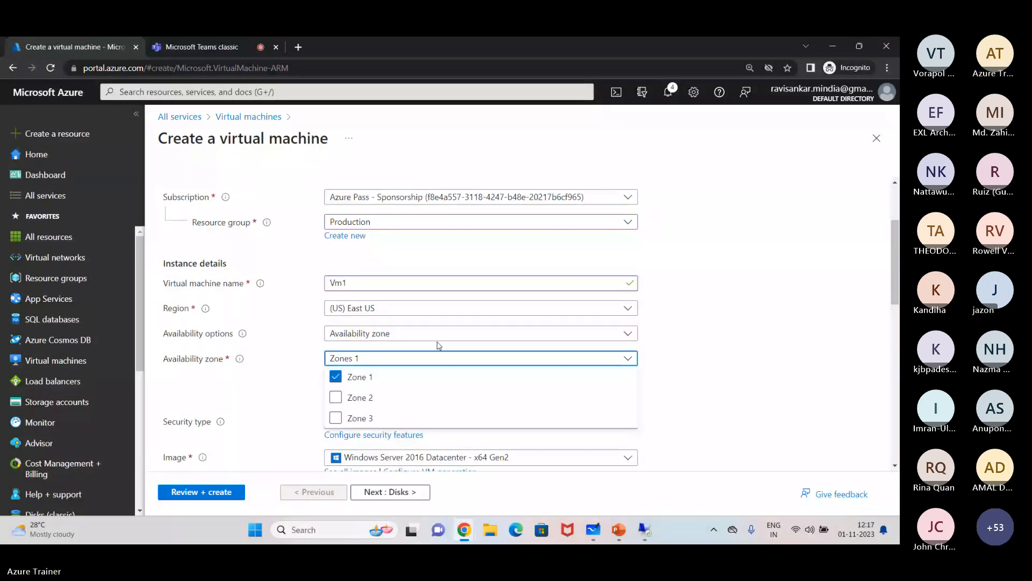
left_click(437, 340)
left_click(419, 357)
Step: Fill in Vm1's administrator account with the username "trgadmin" and enter and confirm the account password
scroll(419, 363, "down", 3)
left_click(419, 419)
type("trgadmin")
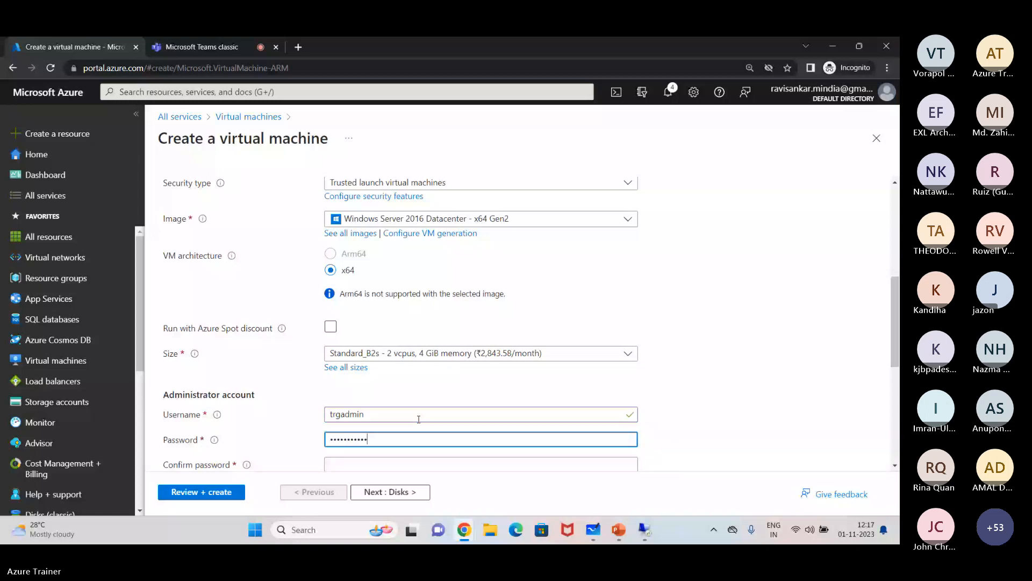
key("Tab")
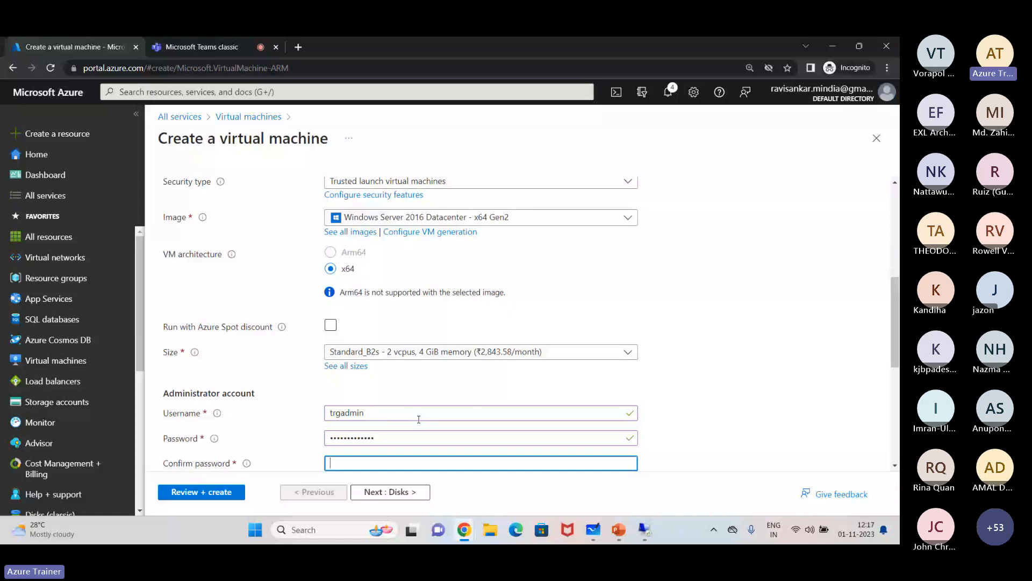
key("ctrl+v")
Step: In Vm1's networking settings, create a new virtual network named "HR" with its default address space and subnet
scroll(419, 420, "up", 5)
left_click(262, 189)
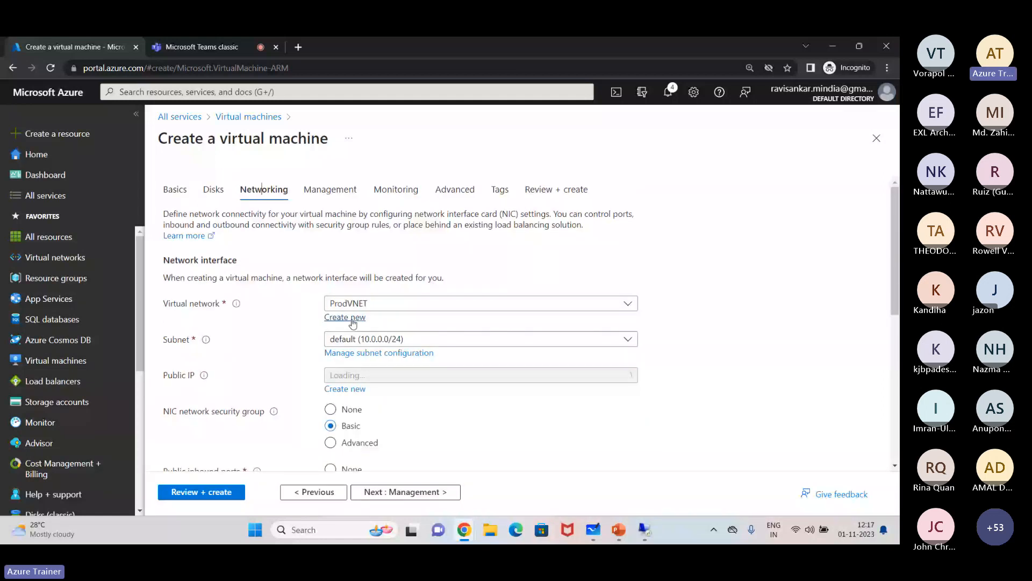
left_click(351, 317)
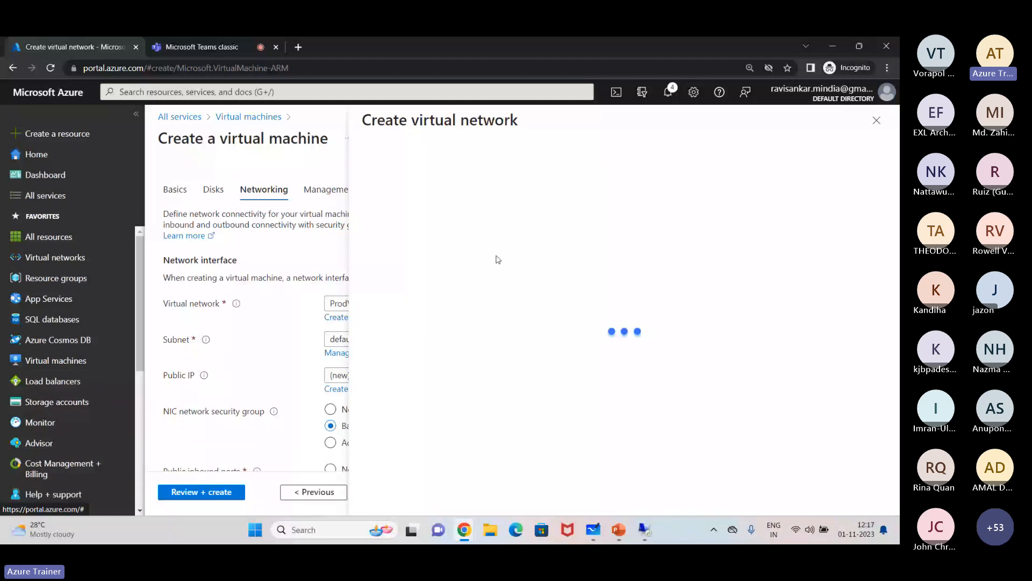
left_click(462, 213)
type("HR")
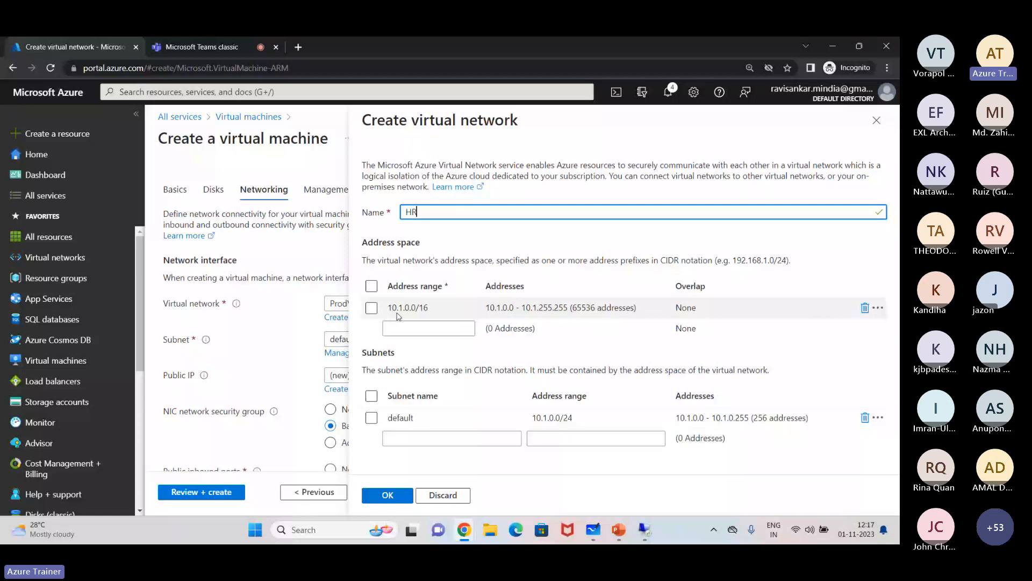
left_click(443, 495)
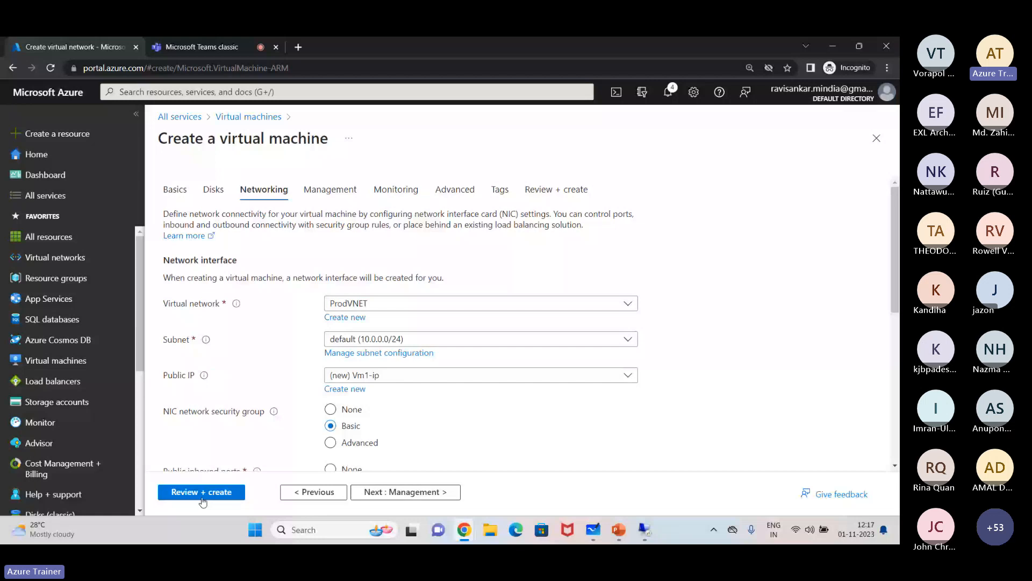
Step: Review Vm1's configuration, recheck its networking and basic settings, validate it again and deploy the virtual machine
left_click(202, 492)
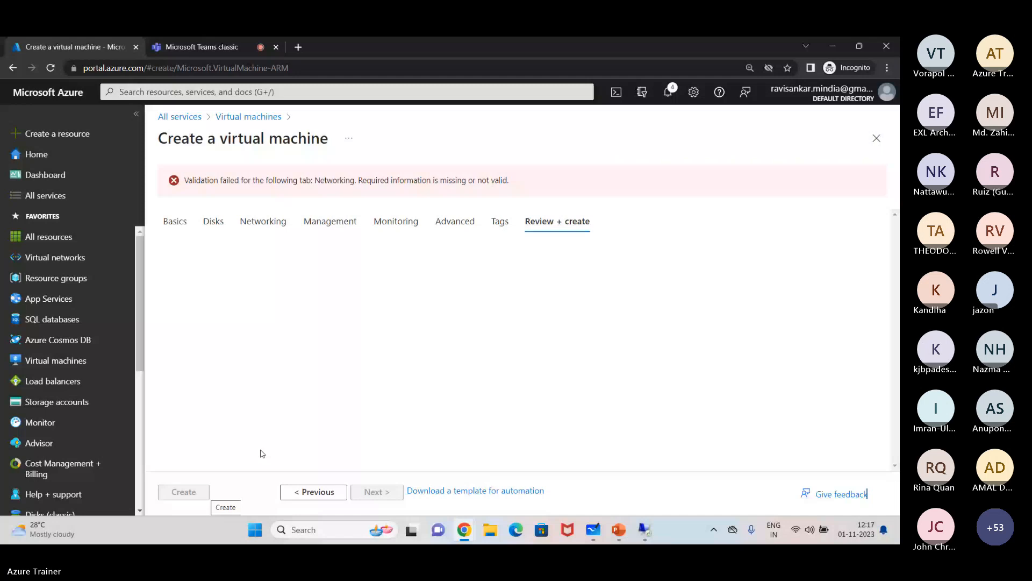
left_click(247, 222)
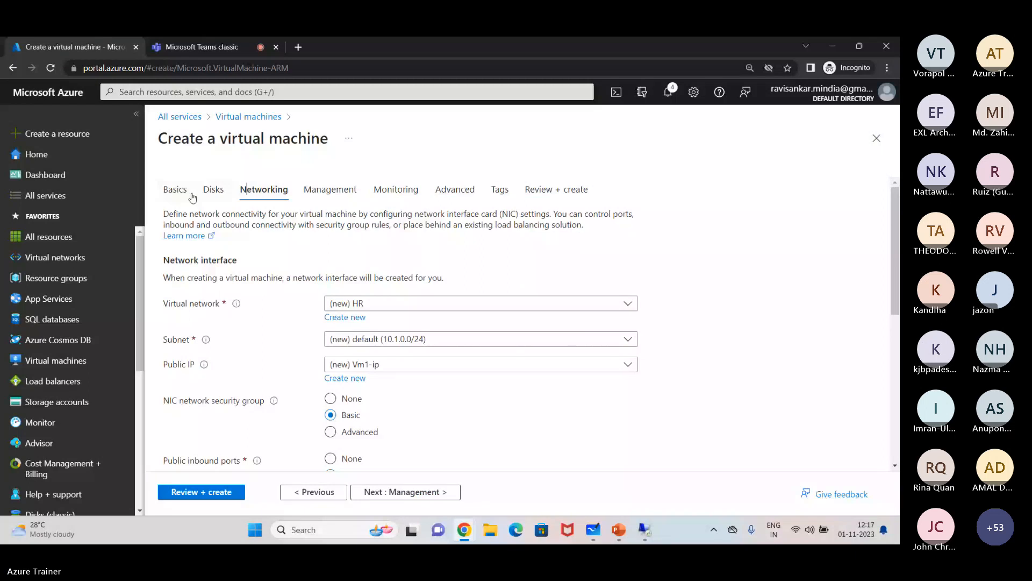
left_click(175, 190)
left_click(221, 492)
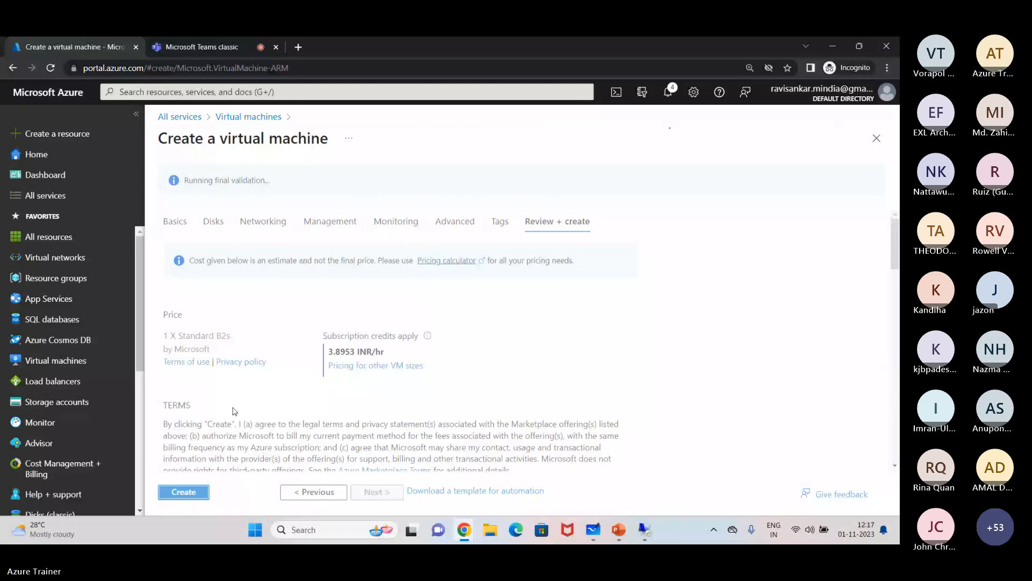
left_click(204, 492)
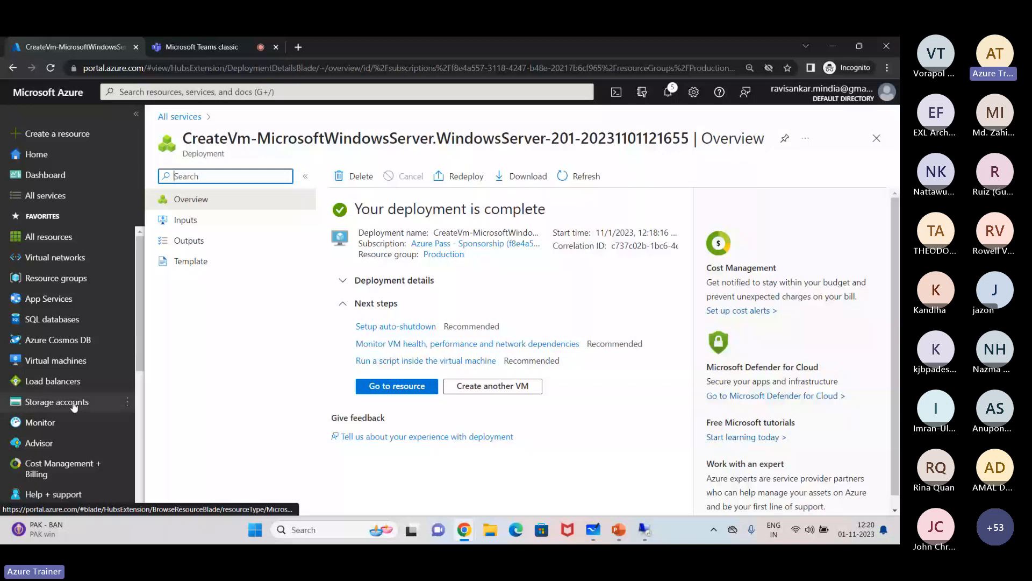
Step: Open Vm1's overview from the virtual machines list and examine its virtual network/subnet and private IP address
left_click(56, 361)
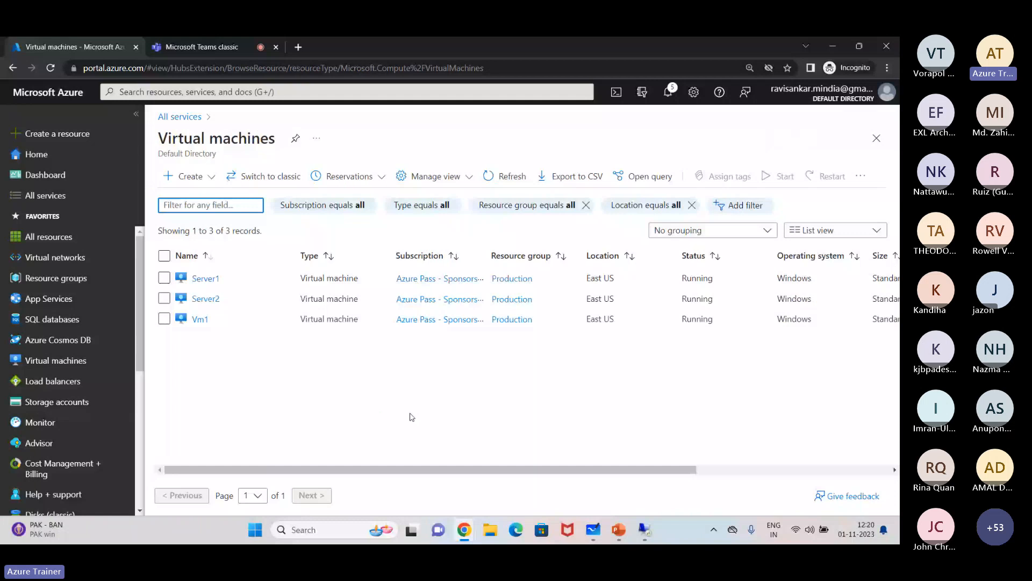
left_click(200, 319)
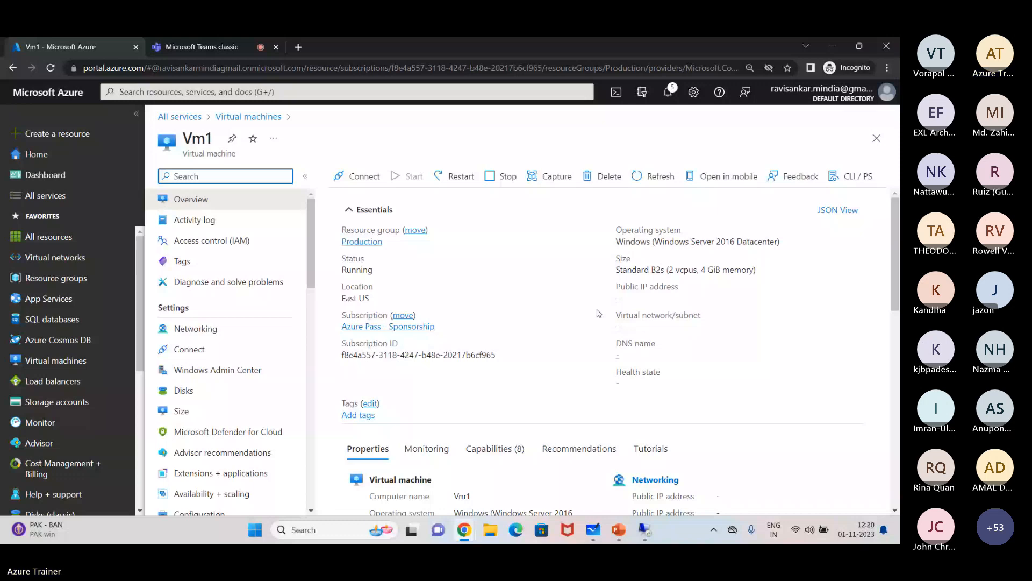
left_click_drag(598, 314, 894, 384)
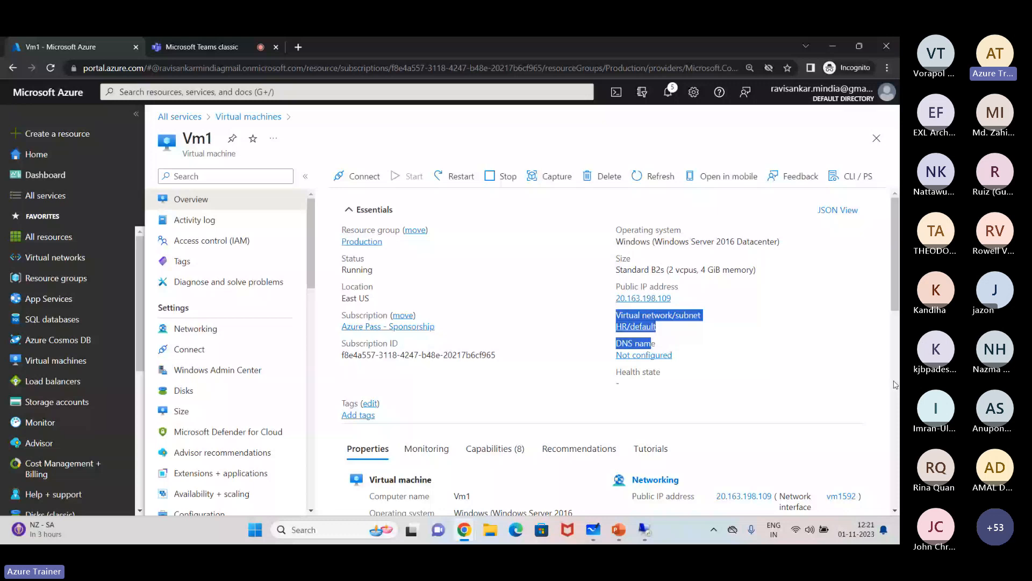
scroll(663, 420, "down", 3)
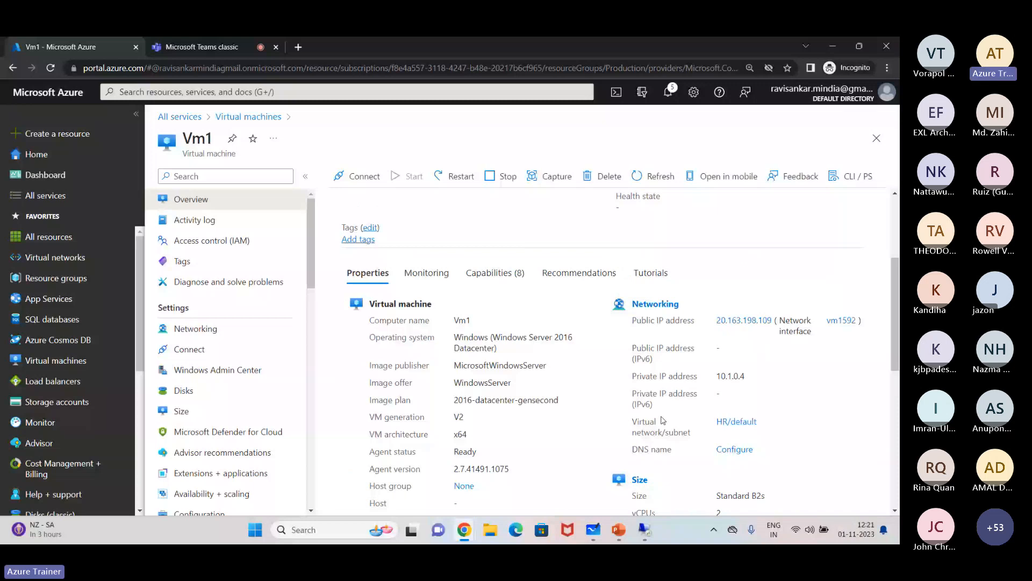
left_click_drag(733, 376, 745, 377)
Step: Leave the whiteboard for the Teams meeting, mute the microphone and unmute it again
key("alt+Tab")
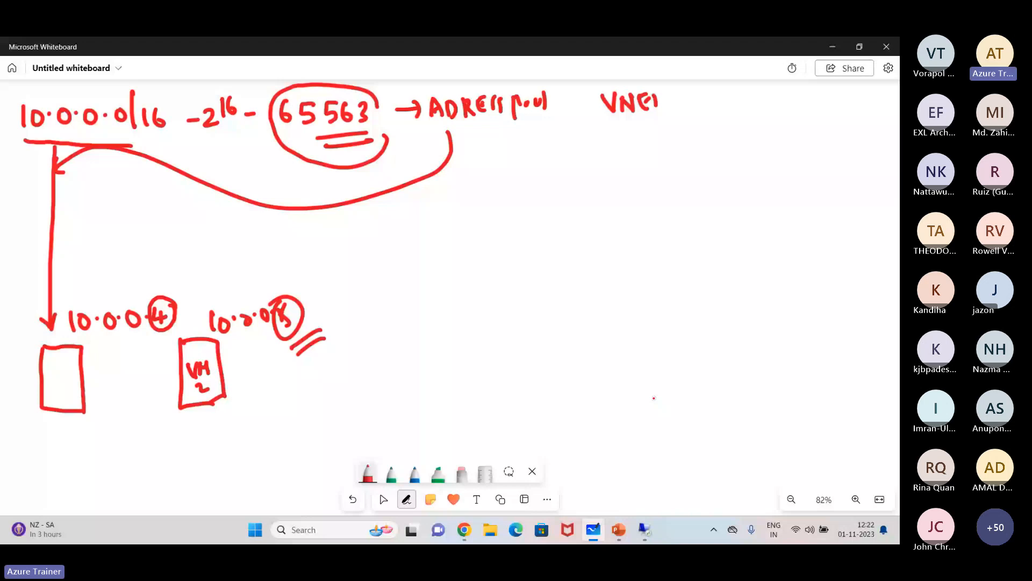
left_click(832, 48)
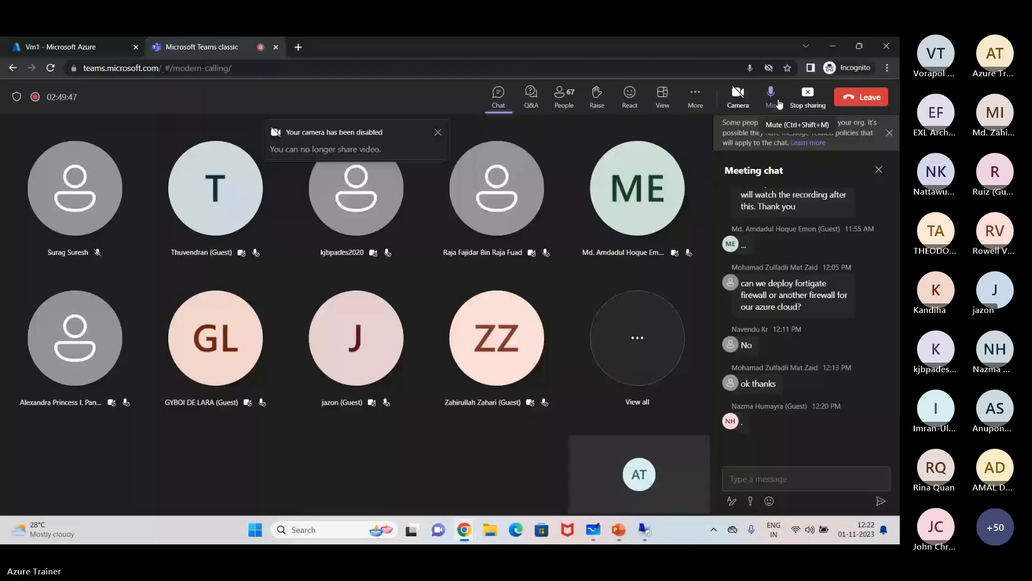
left_click(779, 103)
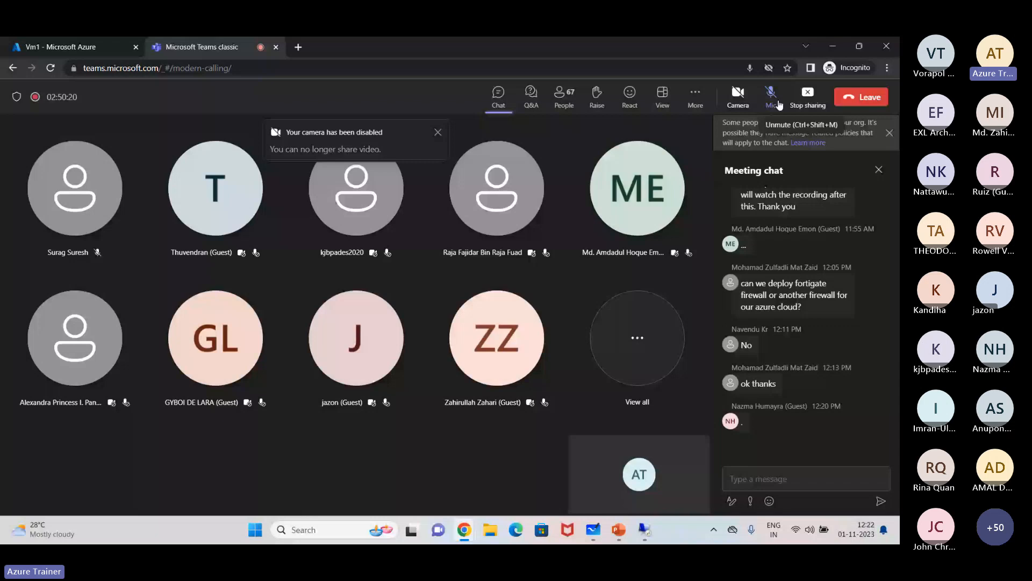
left_click(771, 96)
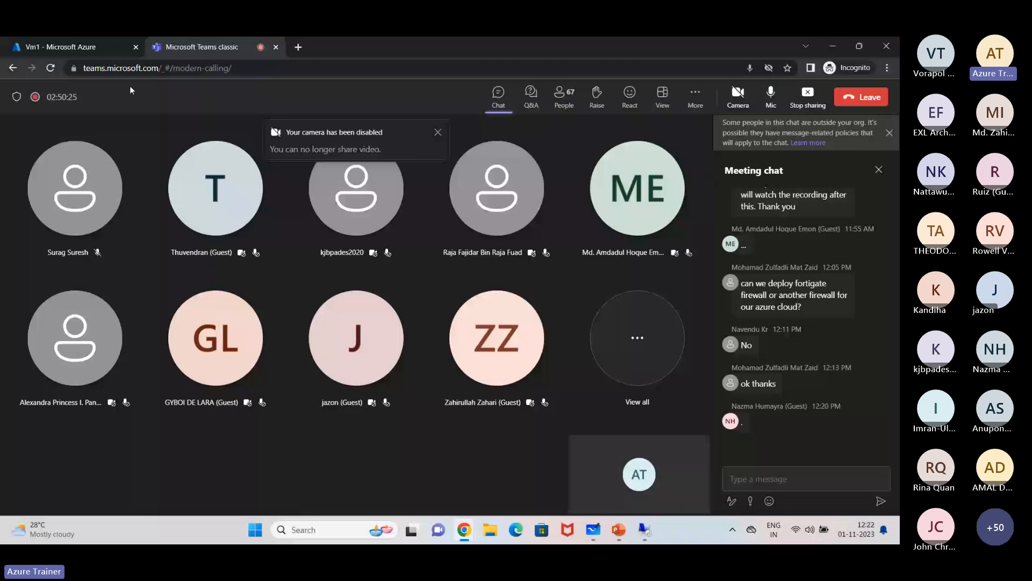
Step: Switch to the whiteboard, circle "VNET" and draw an arrow from the circle to a short handwritten label
key("alt+Tab")
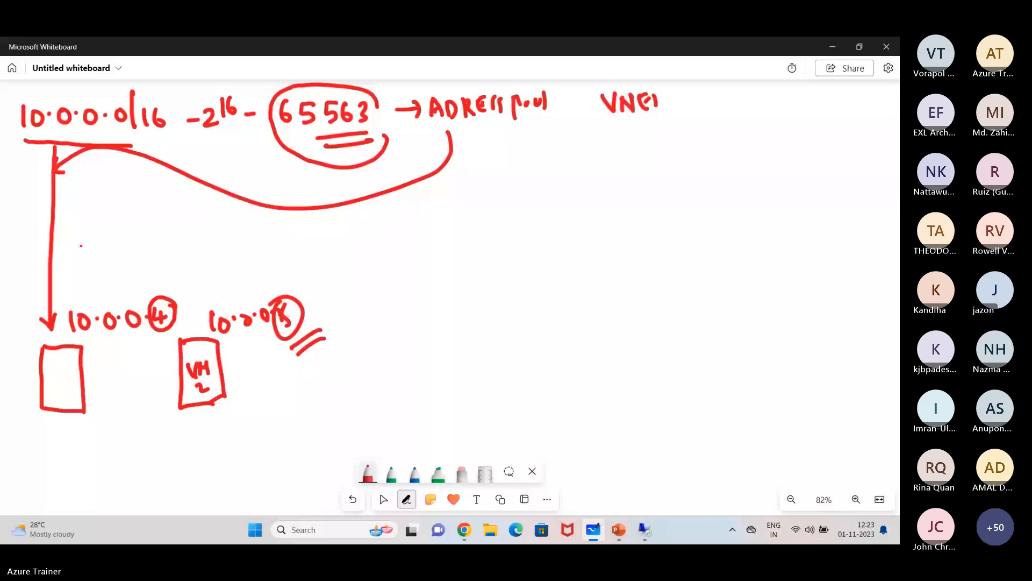
left_click_drag(608, 92, 680, 94)
left_click_drag(688, 113, 723, 105)
left_click_drag(717, 98, 725, 107)
left_click_drag(729, 112, 742, 112)
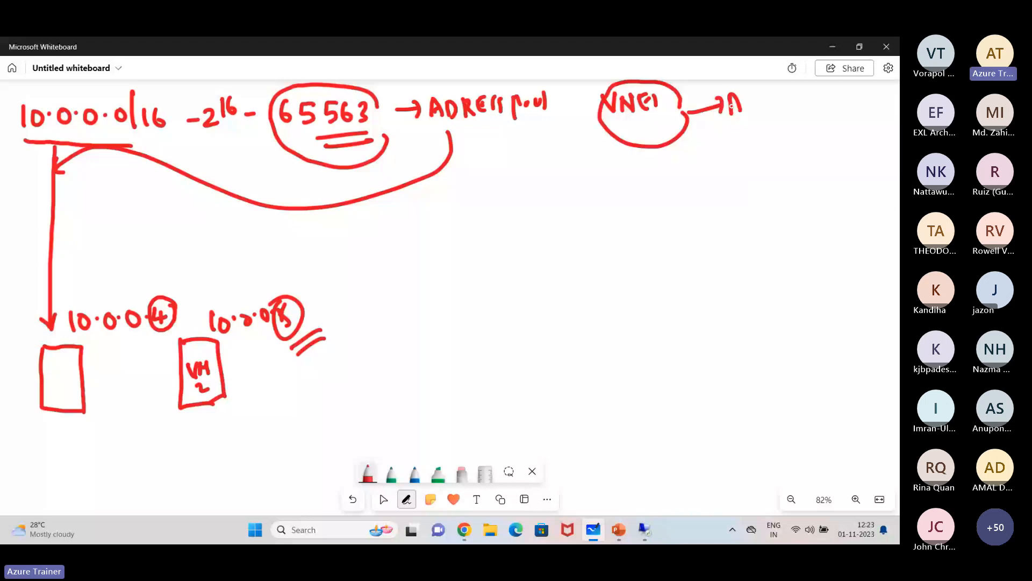
left_click_drag(745, 110, 762, 97)
Step: Draw two more arrows branching down from the VNET circle, labelling one "LOC" and the lowest "A"
left_click_drag(689, 116, 735, 141)
left_click_drag(727, 129, 736, 141)
left_click_drag(748, 128, 759, 145)
left_click_drag(767, 134, 766, 141)
left_click_drag(783, 131, 777, 141)
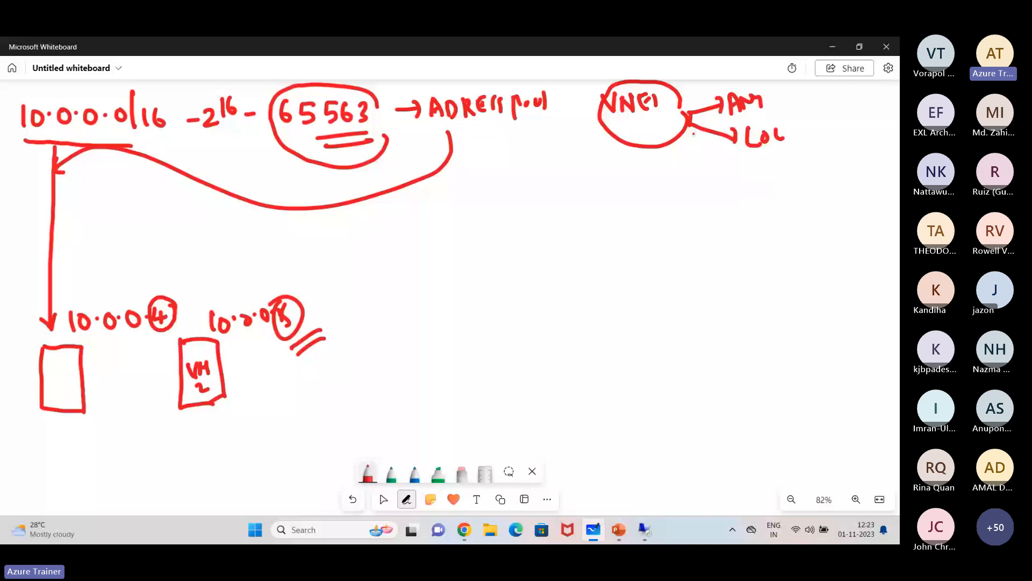
mouse_move(693, 126)
left_mouse_down()
mouse_move(728, 171)
mouse_move(748, 177)
left_mouse_up()
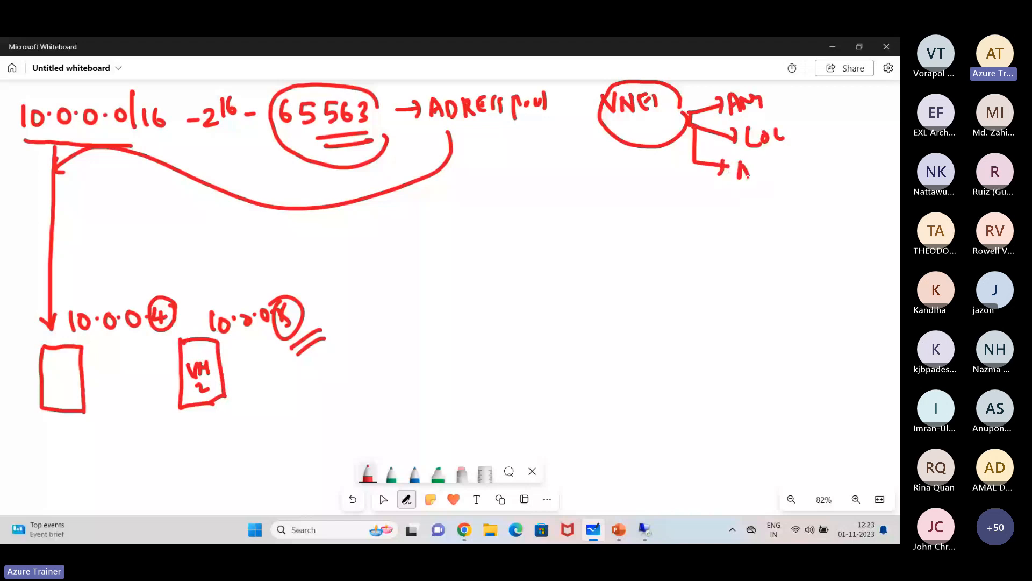
Step: Write a circled 4 below the VNET branches, underline the last 0 of 10.0.0.0 and mark it with a vertical stroke
left_click_drag(680, 224, 693, 236)
left_click_drag(690, 224, 687, 243)
left_click_drag(699, 227, 677, 217)
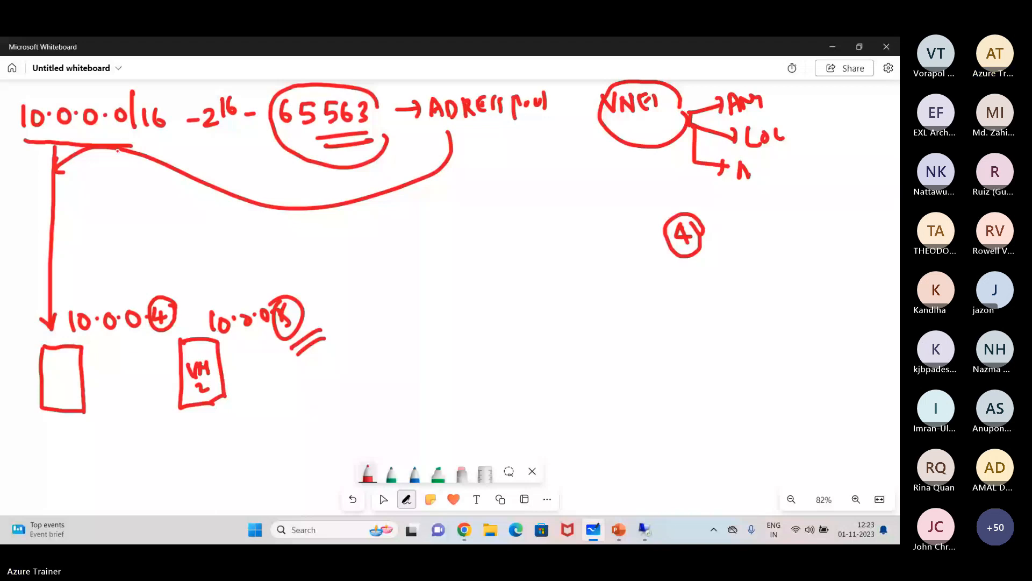
left_click_drag(114, 131, 128, 128)
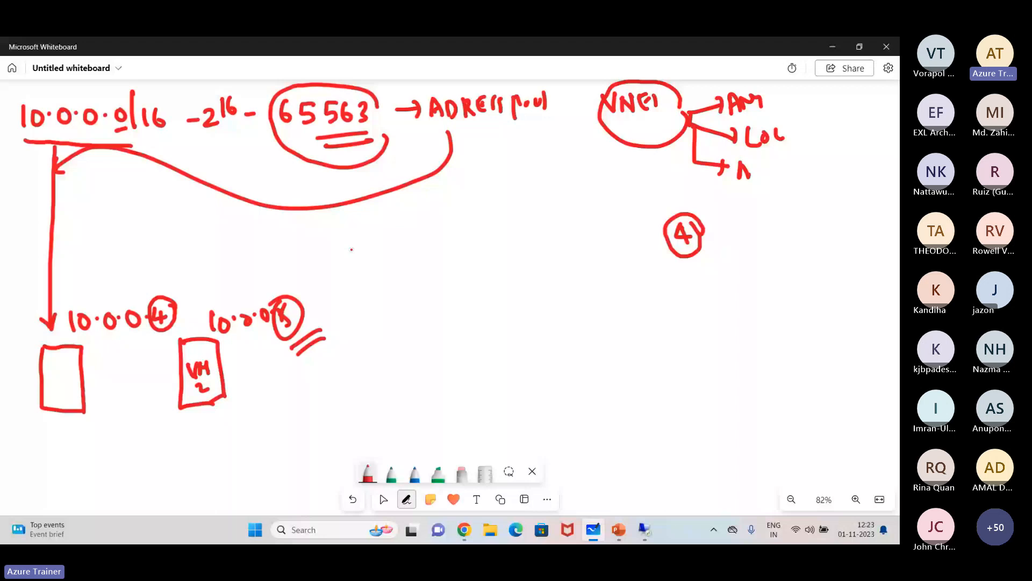
left_click_drag(122, 98, 123, 122)
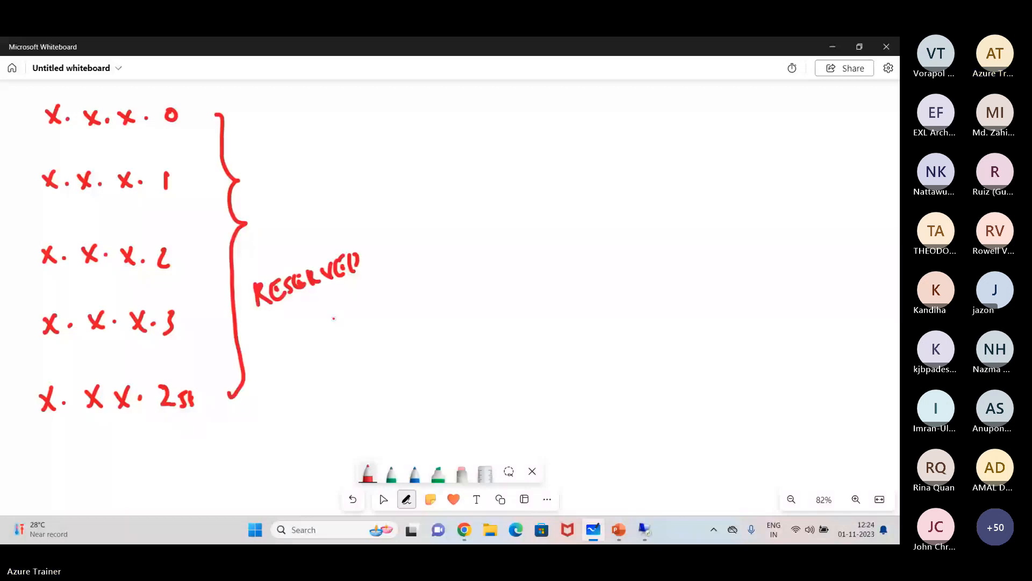
Step: Write "IP" below "RESERVED" and complete the notes "NSG", "AD" and "DNS" below "SUBNET"
left_click_drag(311, 317, 307, 331)
left_click_drag(323, 308, 321, 332)
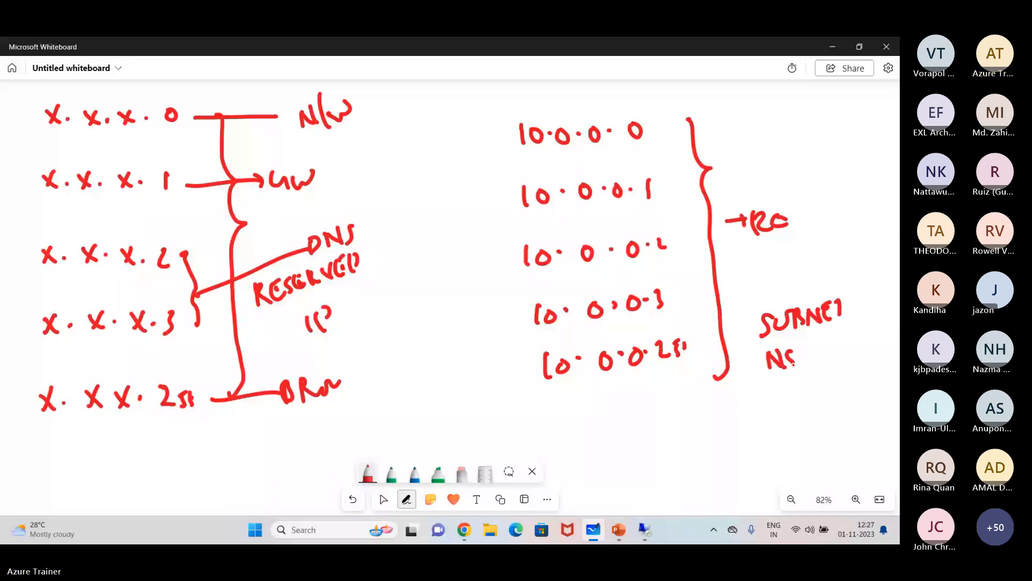
left_click_drag(798, 353, 814, 359)
left_click_drag(778, 390, 794, 407)
left_click_drag(784, 422, 820, 421)
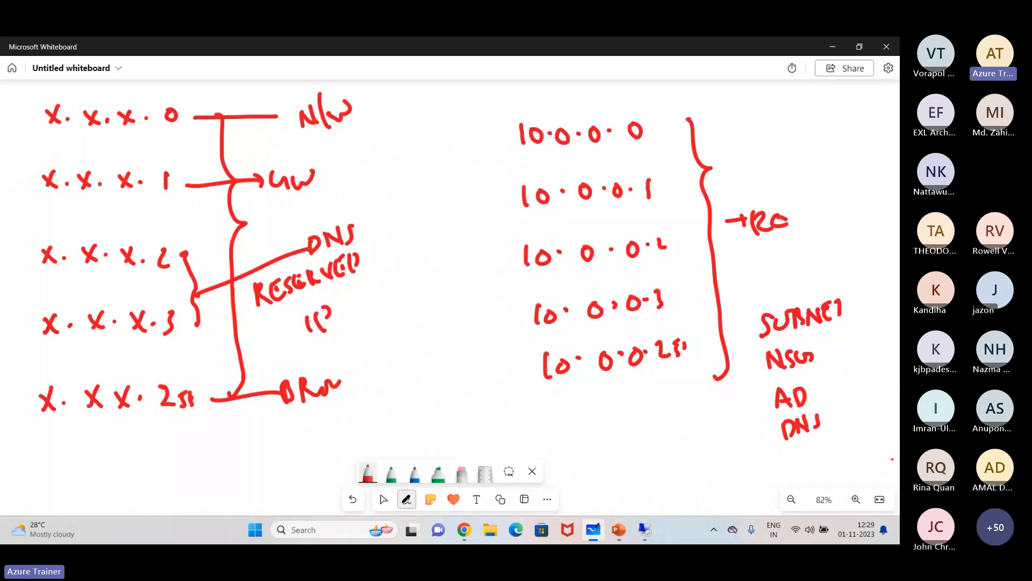
Step: Return to the Teams meeting and stop sharing the screen
key("alt+Tab")
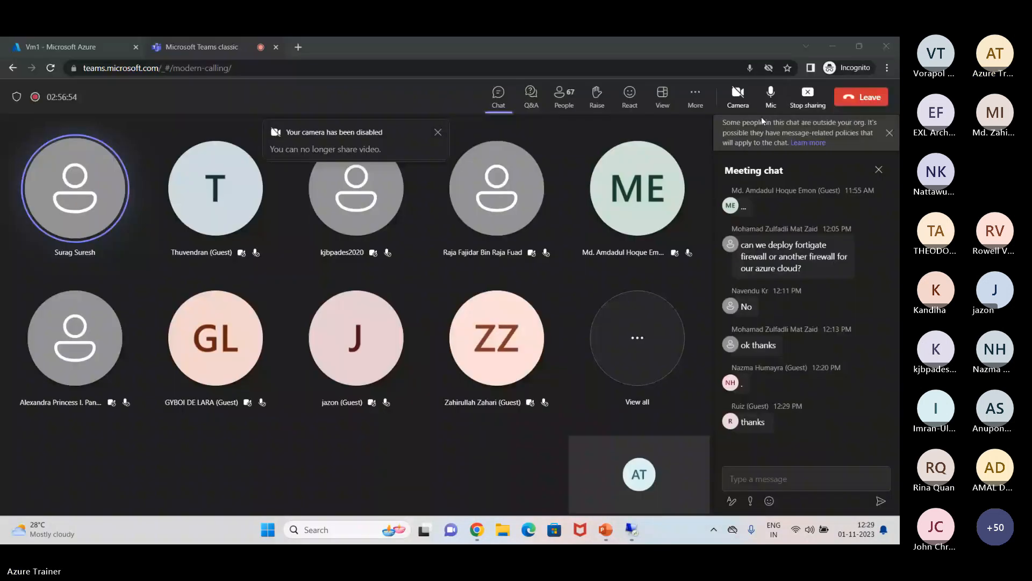
left_click(761, 117)
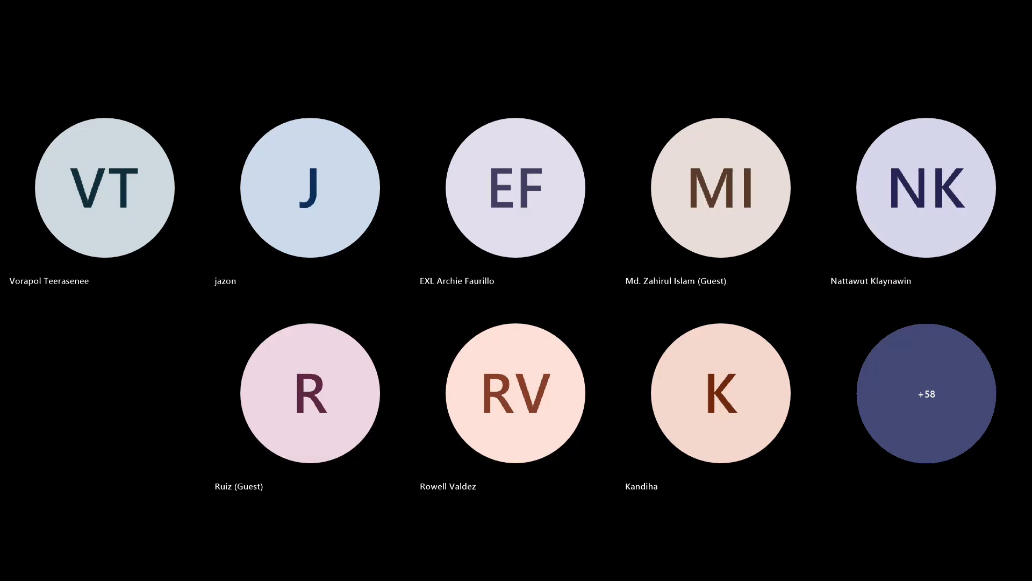